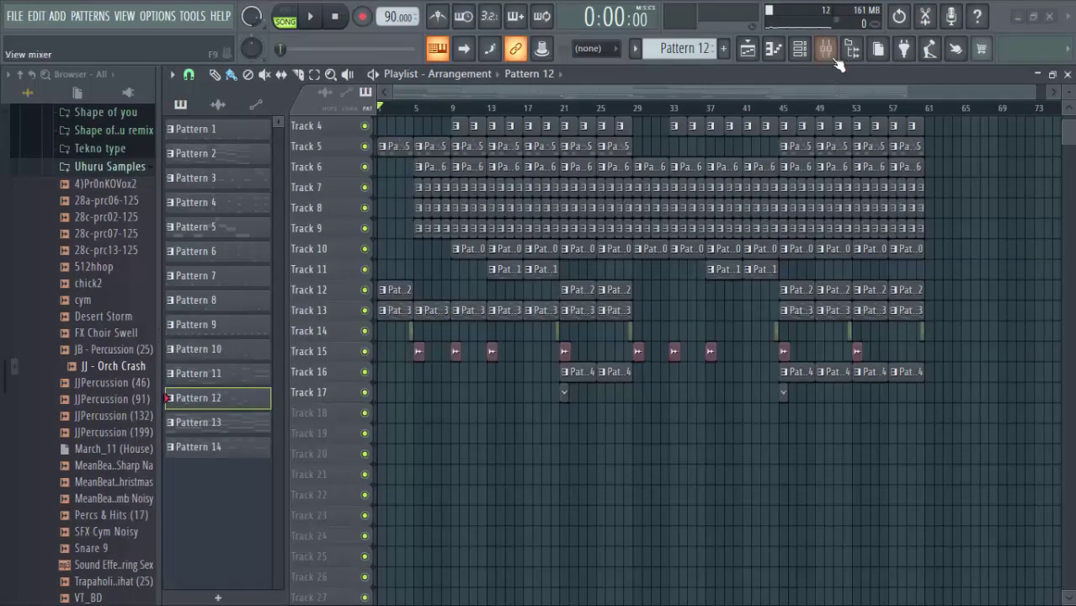
Select all channels in the channel rack.
click(828, 49)
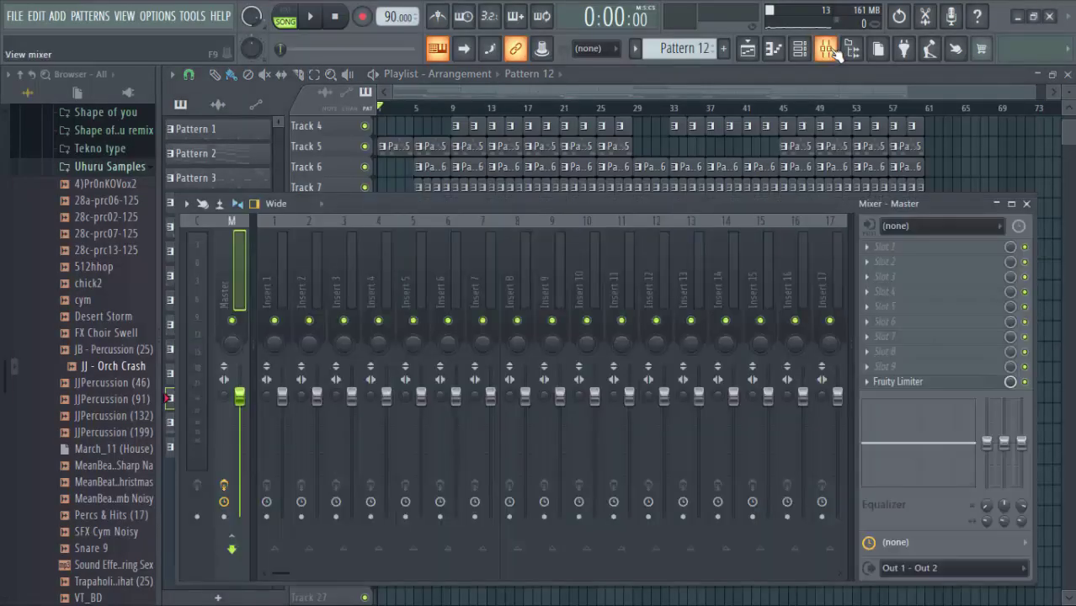
click(836, 52)
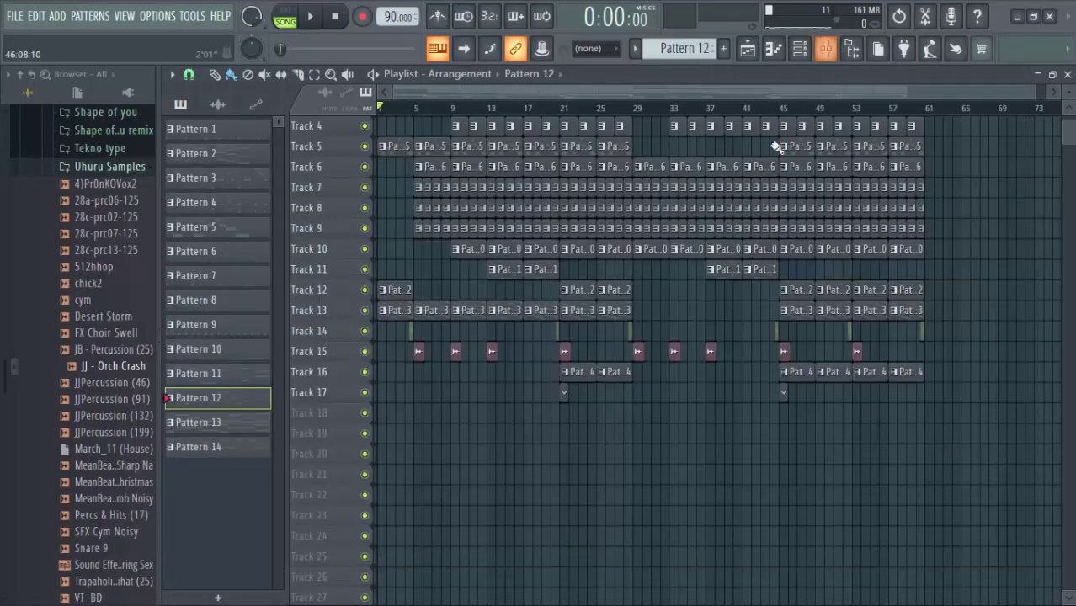
click(801, 51)
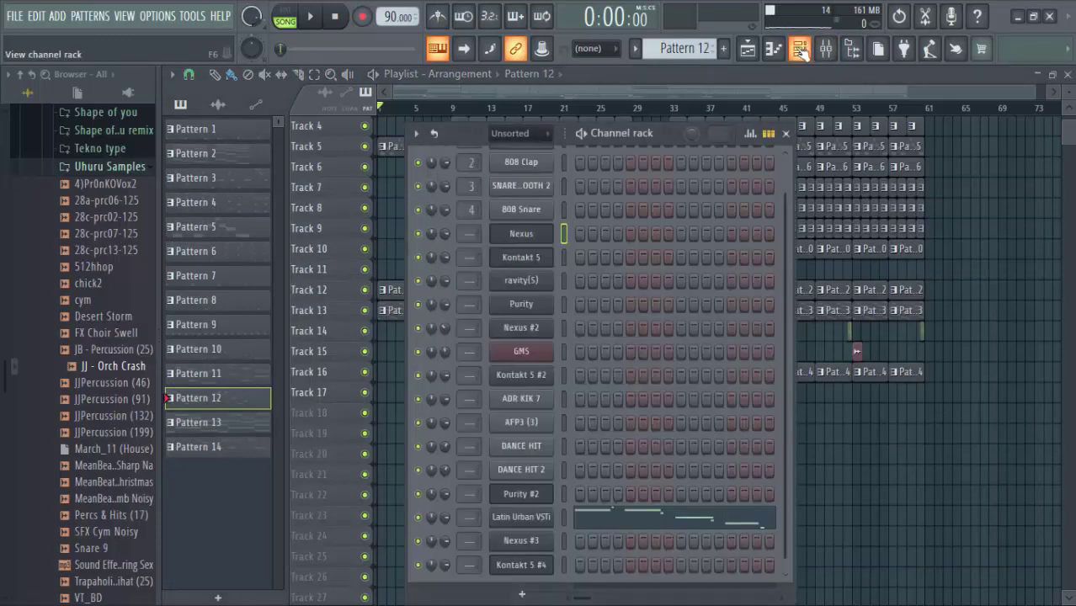
scroll(604, 217, up, 2)
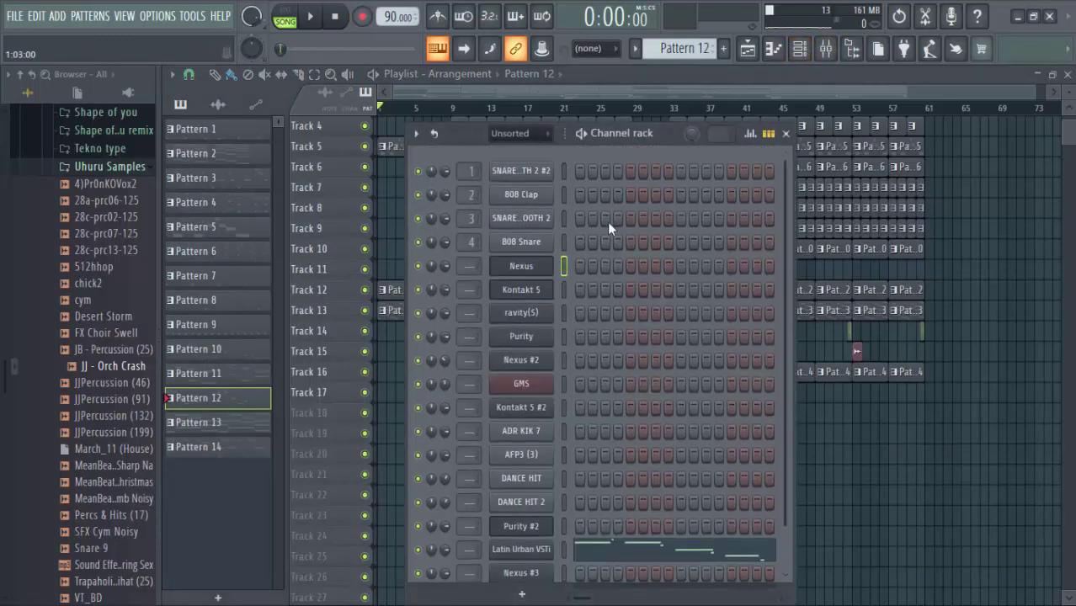
right_click(564, 167)
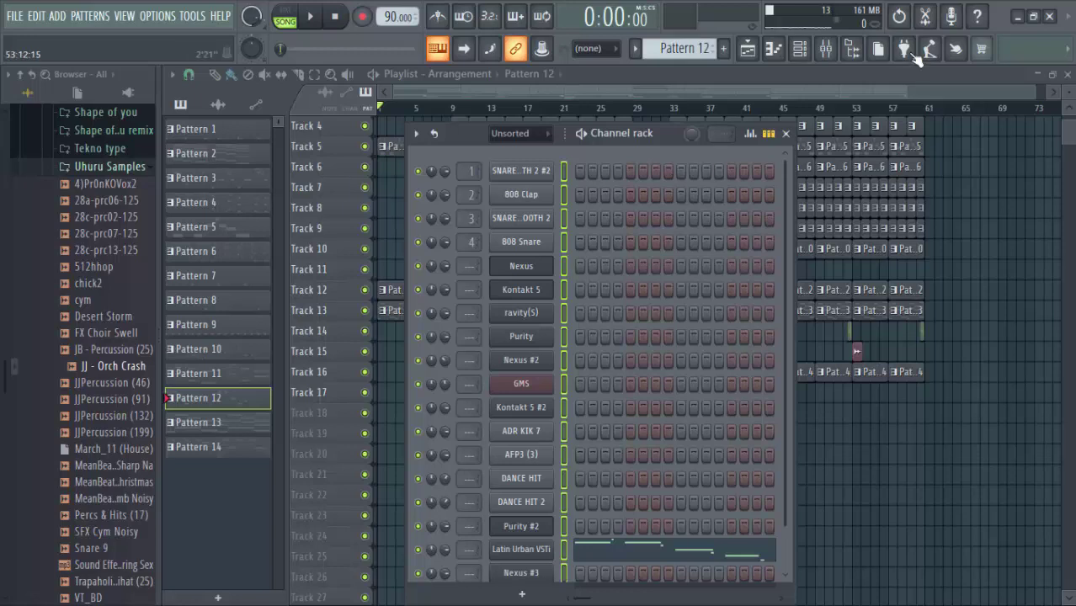
Route the selected channels to consecutive mixer tracks starting from Insert 1.
click(826, 48)
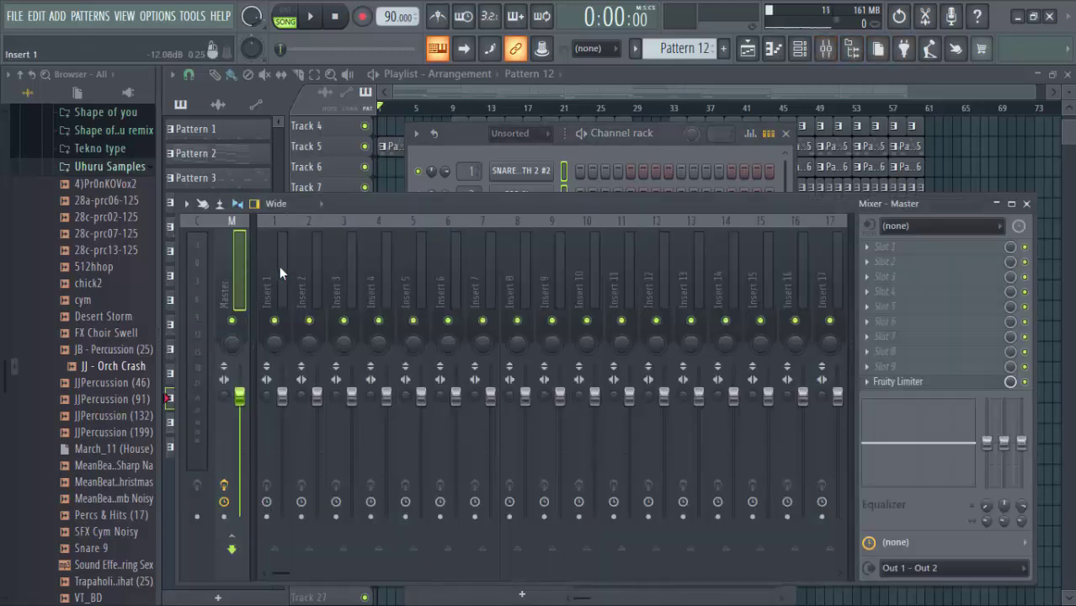
right_click(279, 266)
mouse_move(419, 331)
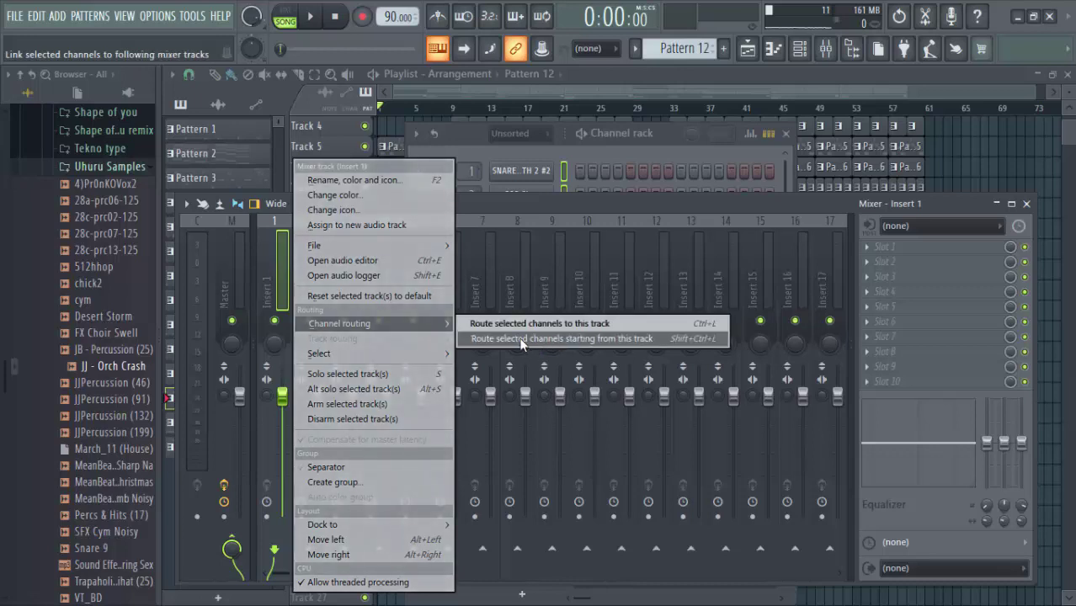
click(616, 338)
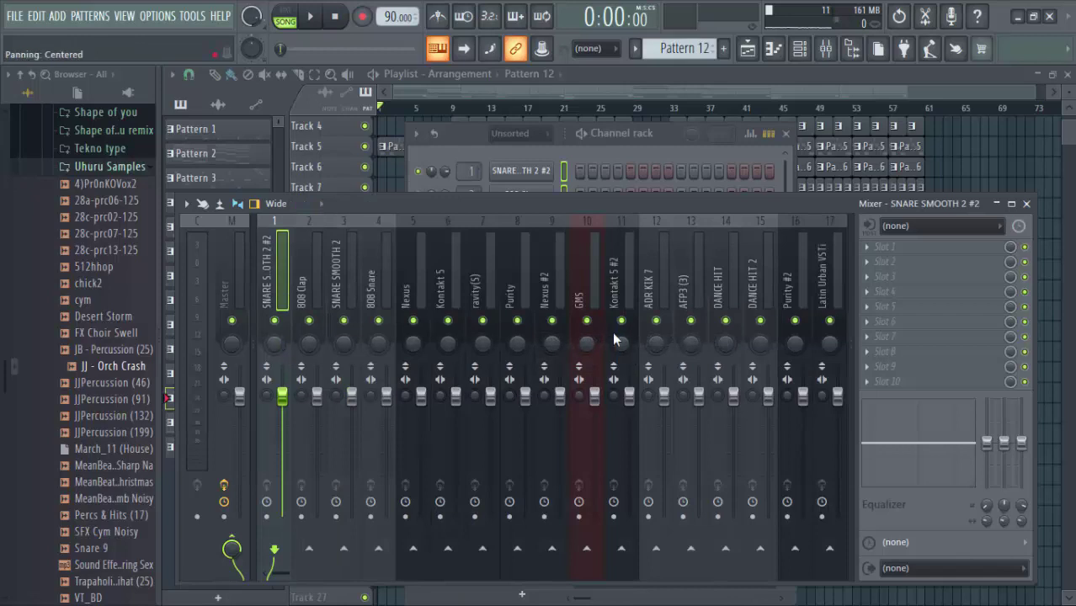
mouse_move(596, 205)
mouse_down()
mouse_move(582, 163)
mouse_move(600, 181)
mouse_move(593, 200)
mouse_up()
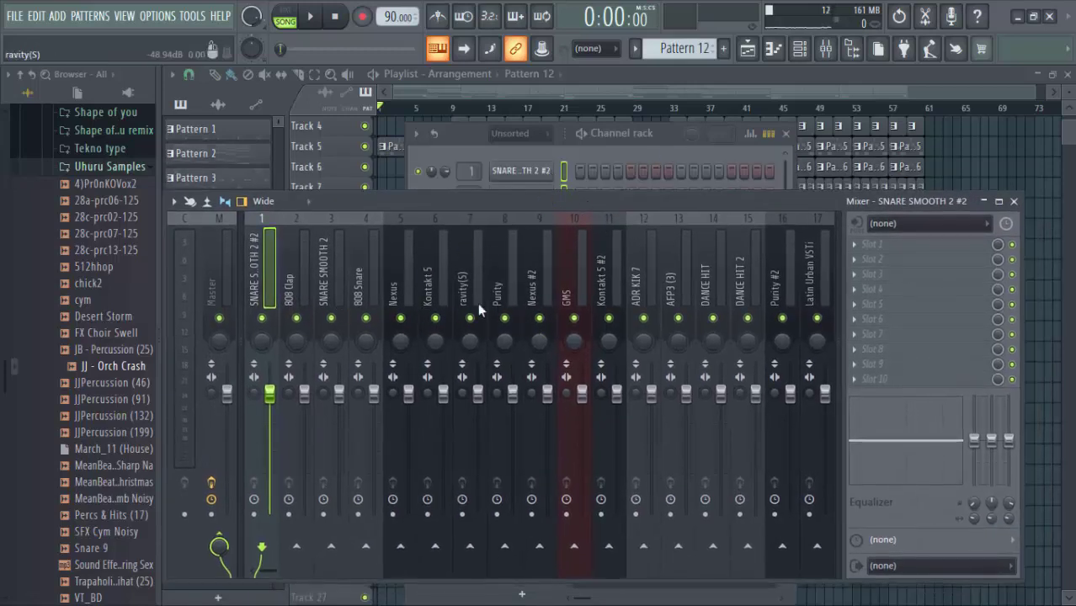
Play the song from the beginning, then from about bar 10, to check the levels of the routed mixer tracks.
key(space)
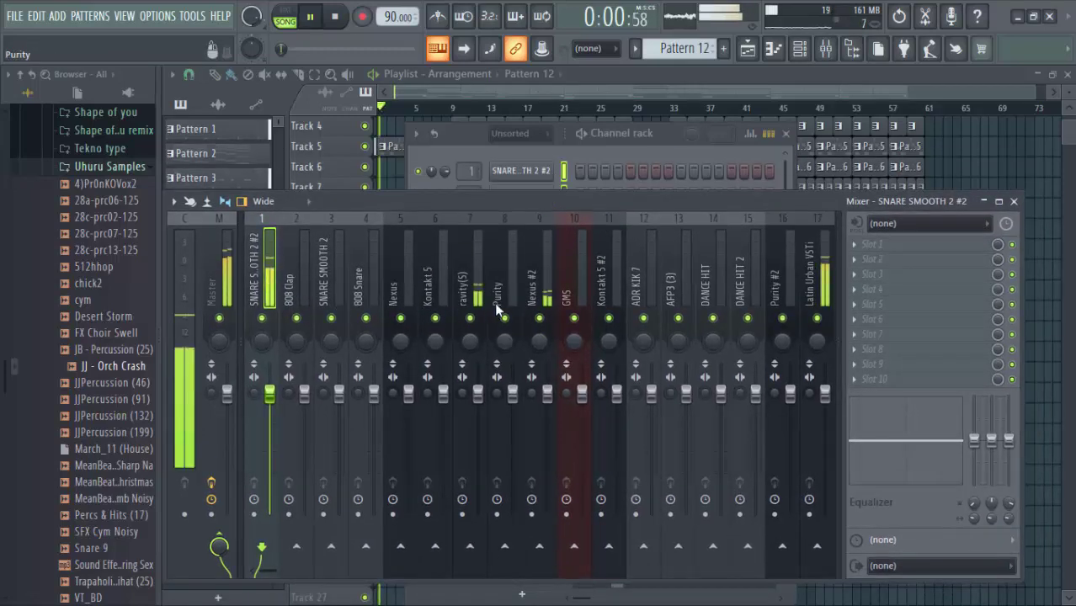
drag(568, 200, 578, 181)
key(space)
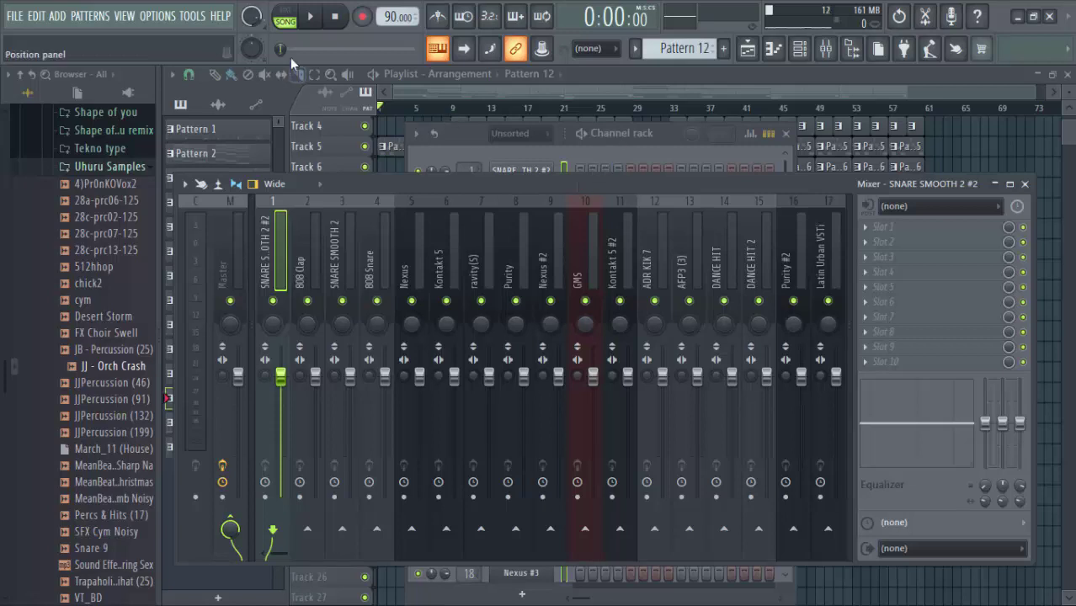
drag(286, 52, 302, 48)
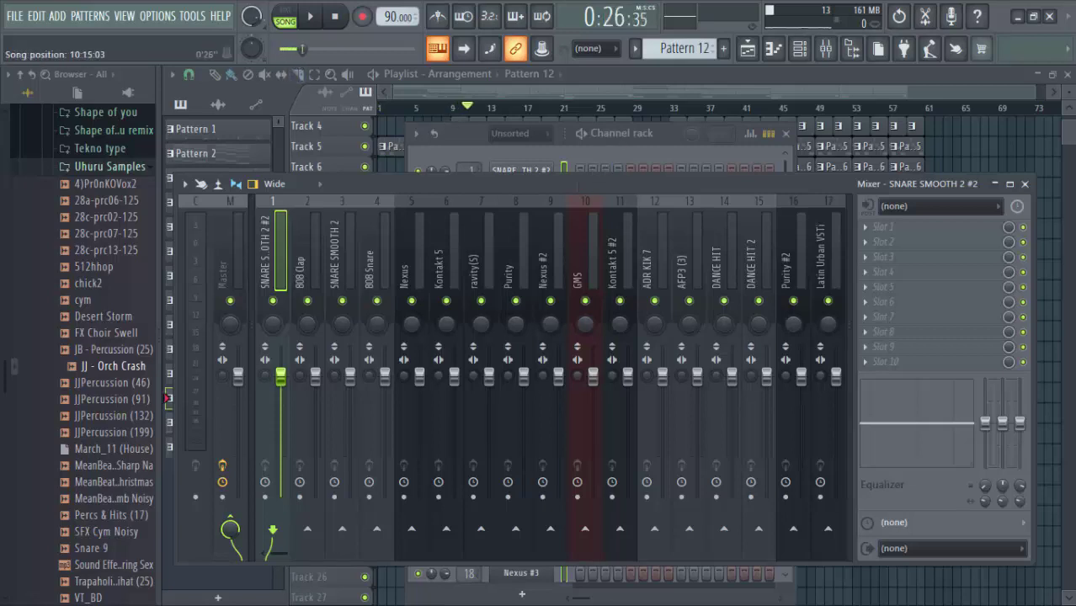
key(space)
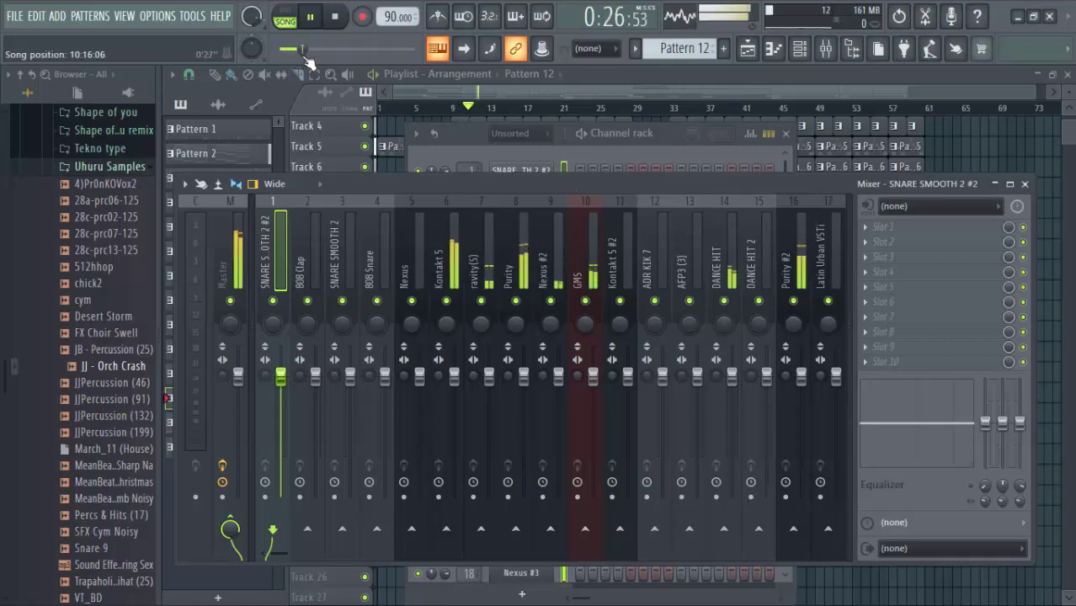
key(space)
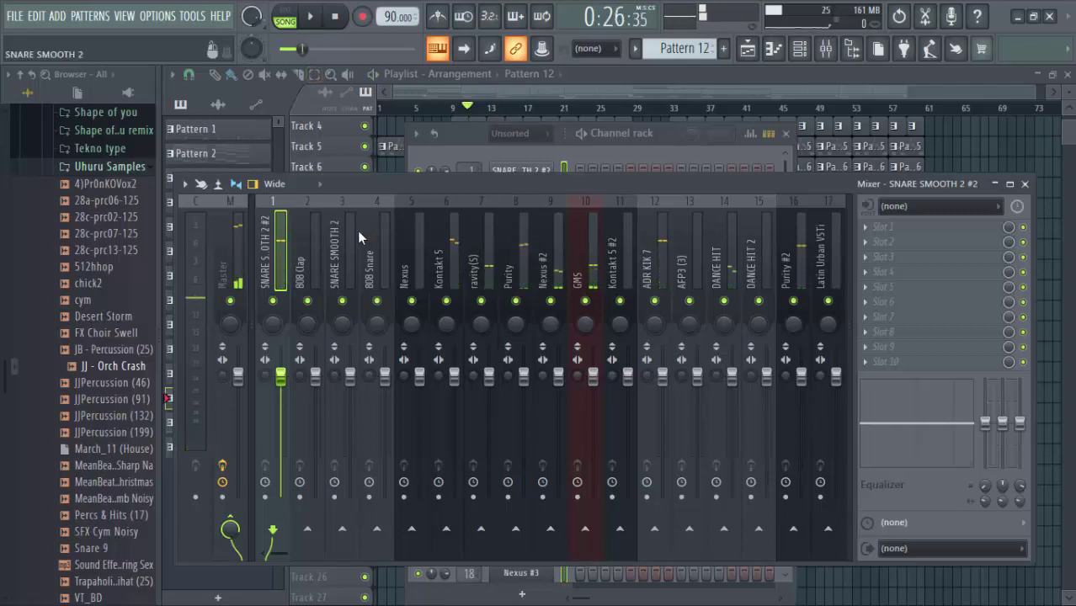
Solo the ADR KIK 7 mixer track during playback.
mouse_move(282, 556)
mouse_down()
mouse_move(324, 556)
mouse_move(293, 558)
mouse_up()
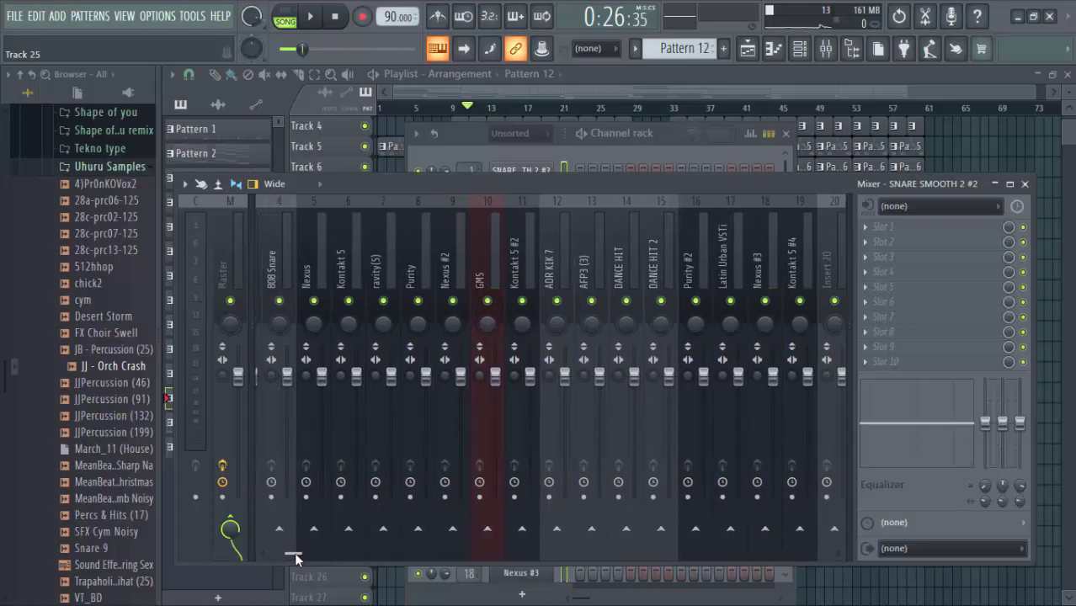
key(space)
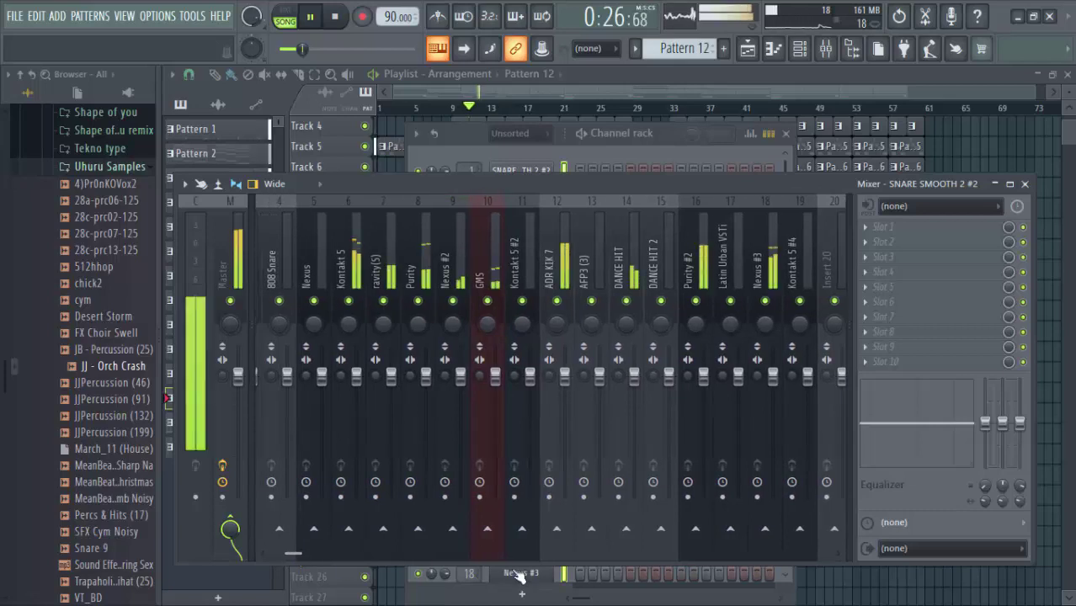
right_click(564, 300)
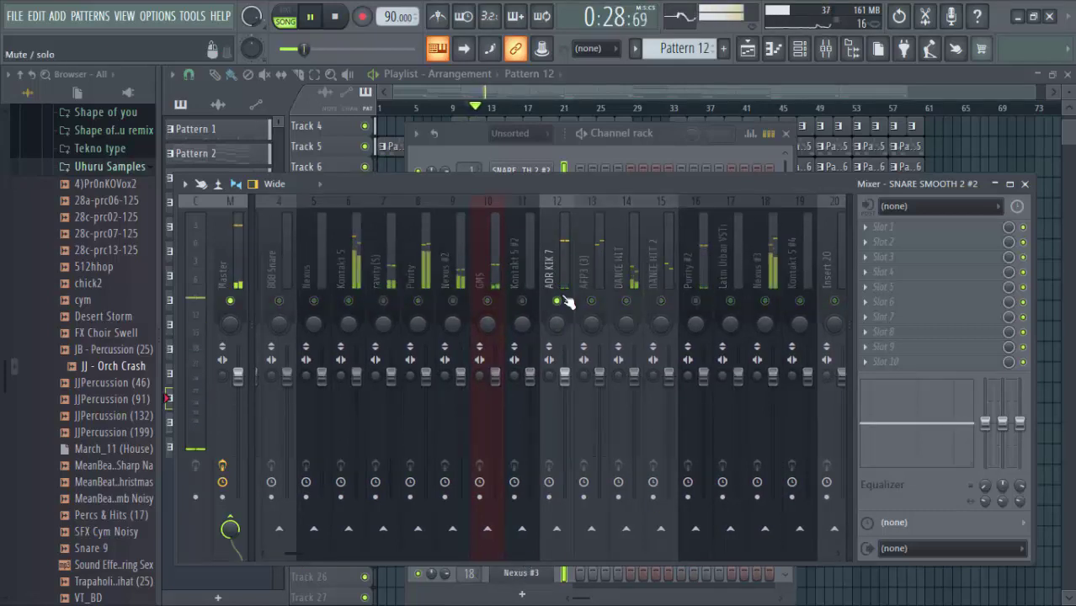
Adjust the ADR KIK 7 channel's volume slightly in the channel rack and listen to the soloed kick.
click(647, 137)
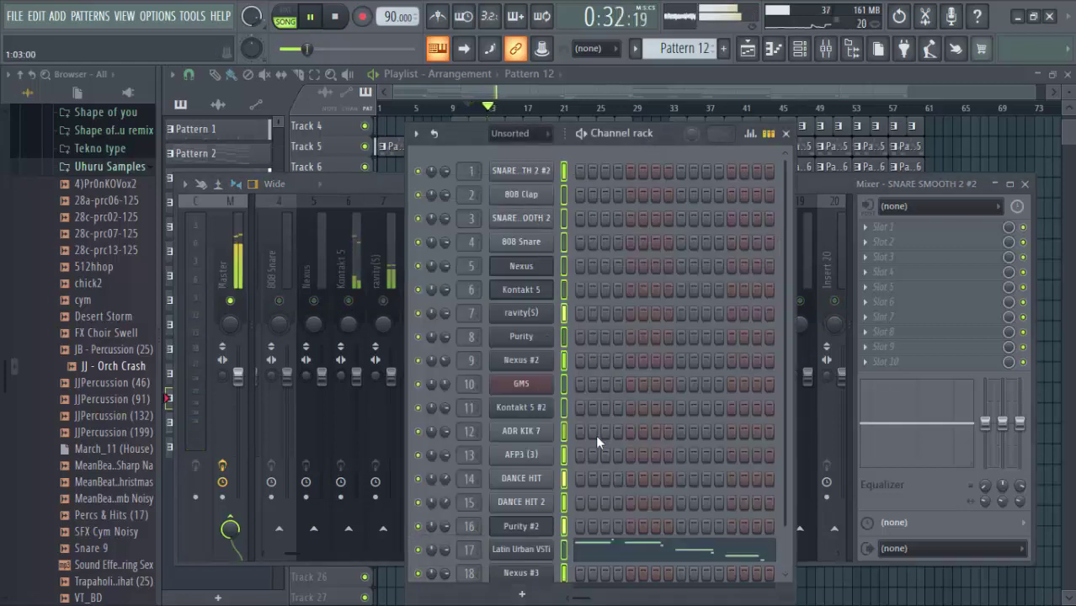
key(space)
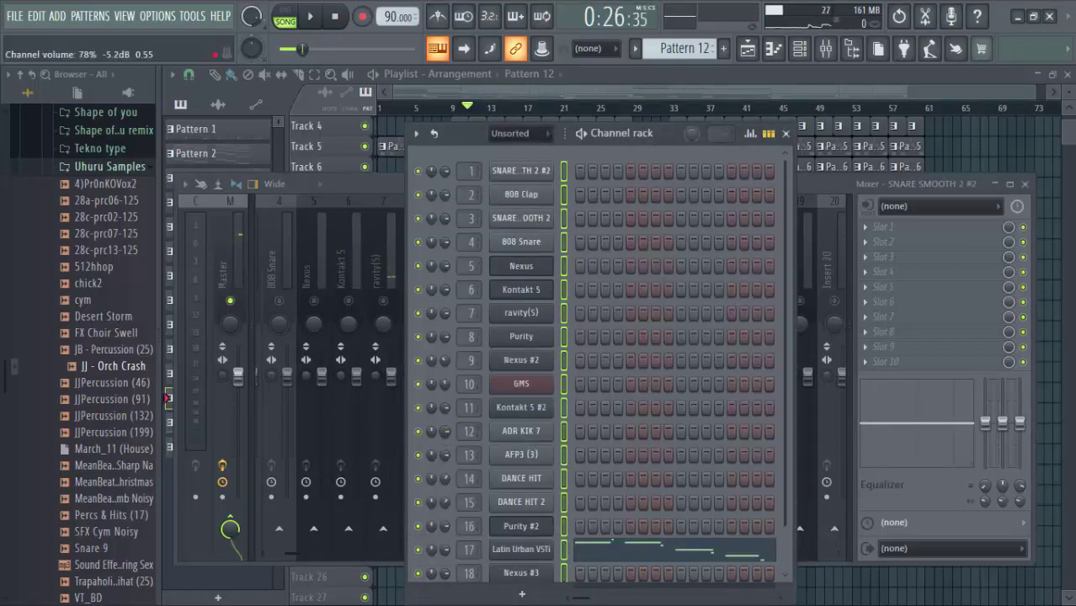
drag(445, 432, 444, 426)
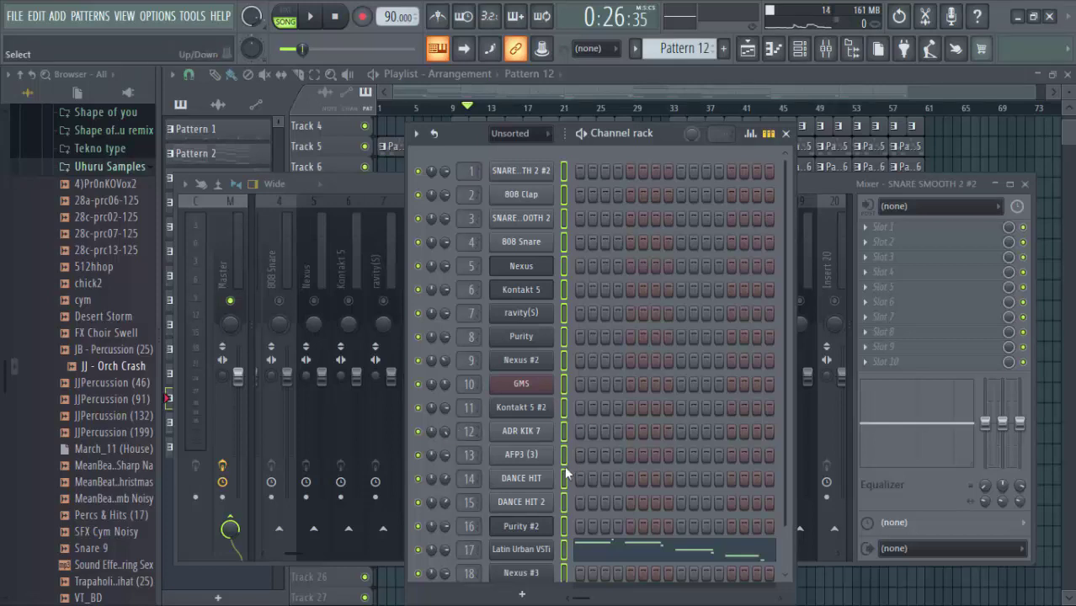
key(space)
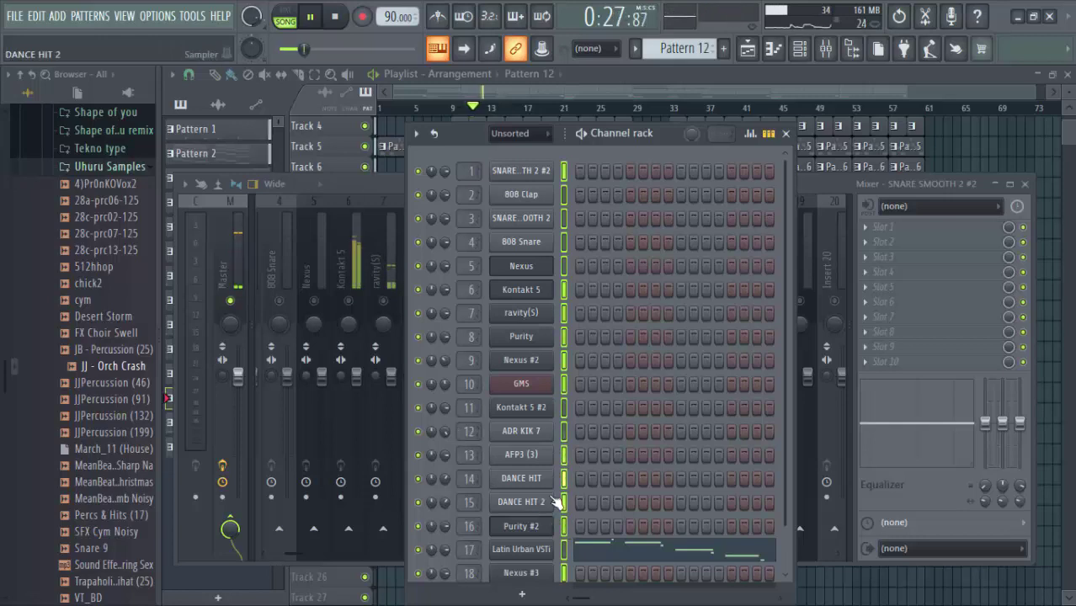
key(space)
Shape the ADR KIK 7 volume envelope with maximum hold and zero attack, decay, sustain and release.
click(524, 432)
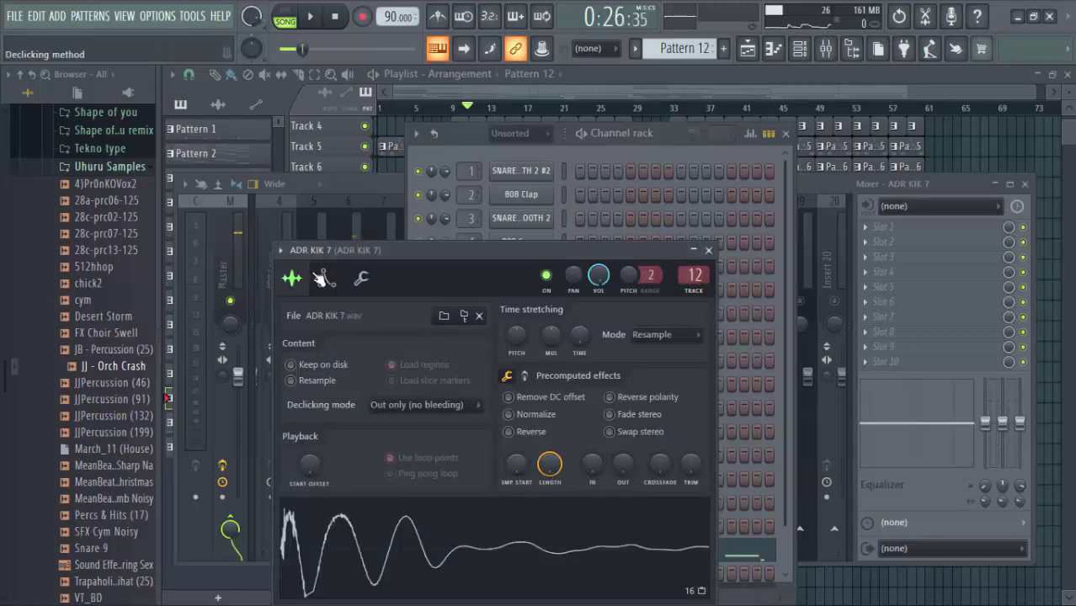
drag(430, 268, 409, 196)
click(308, 205)
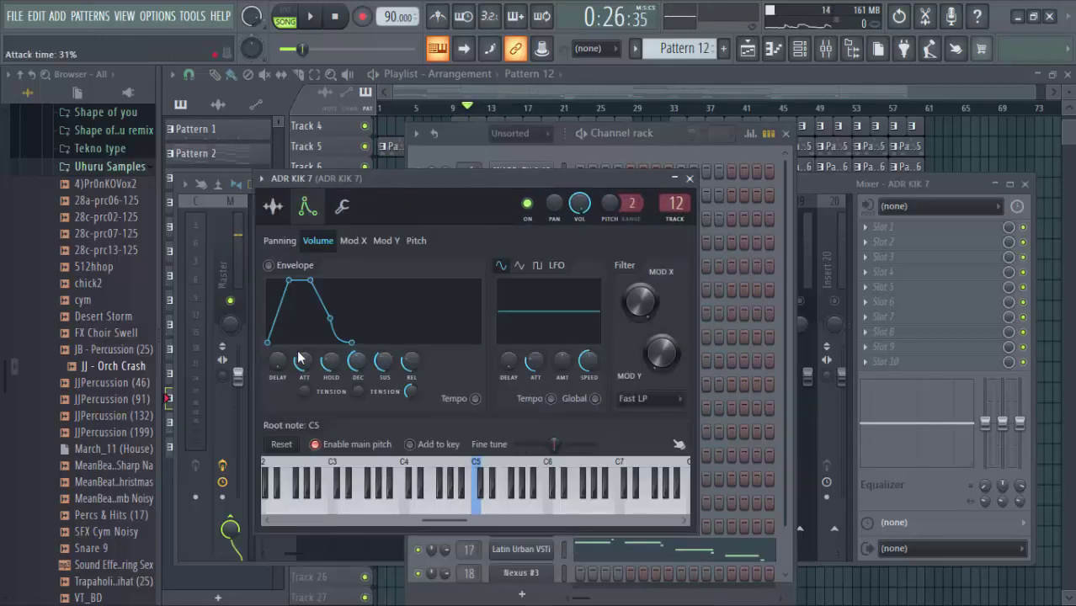
drag(327, 362, 357, 408)
drag(384, 357, 385, 412)
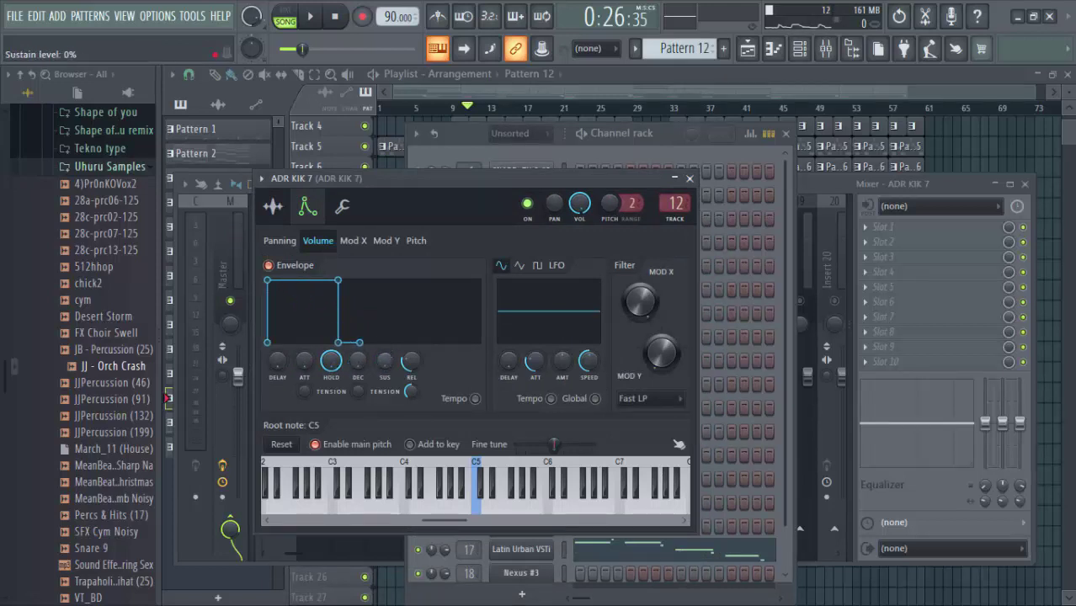
drag(415, 360, 414, 413)
Lower the kick's filter frequency (Mod X) to 94% while listening to the playback.
key(space)
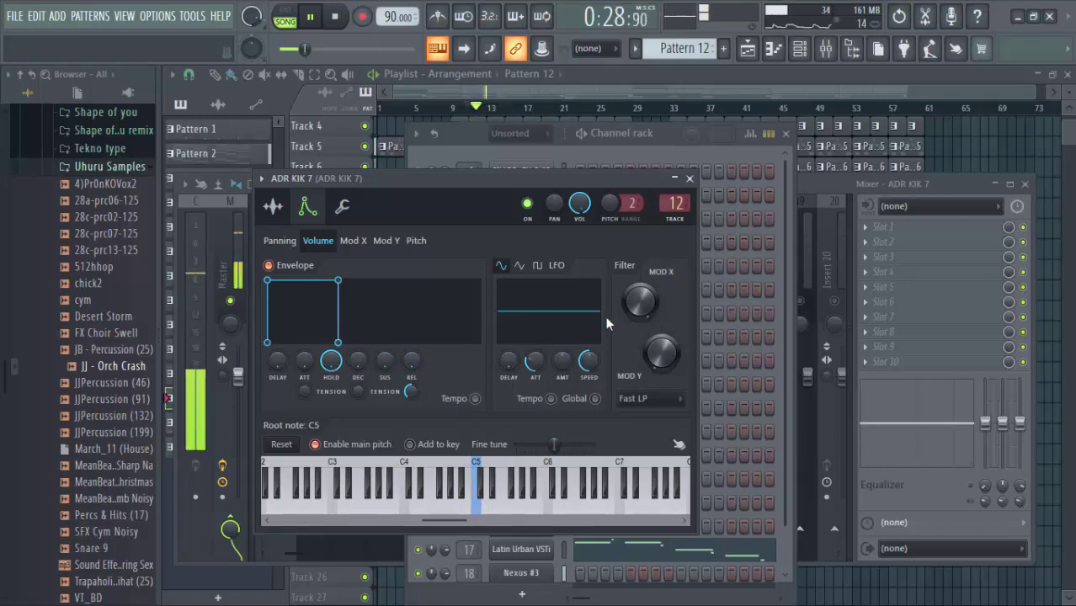
drag(646, 299, 646, 308)
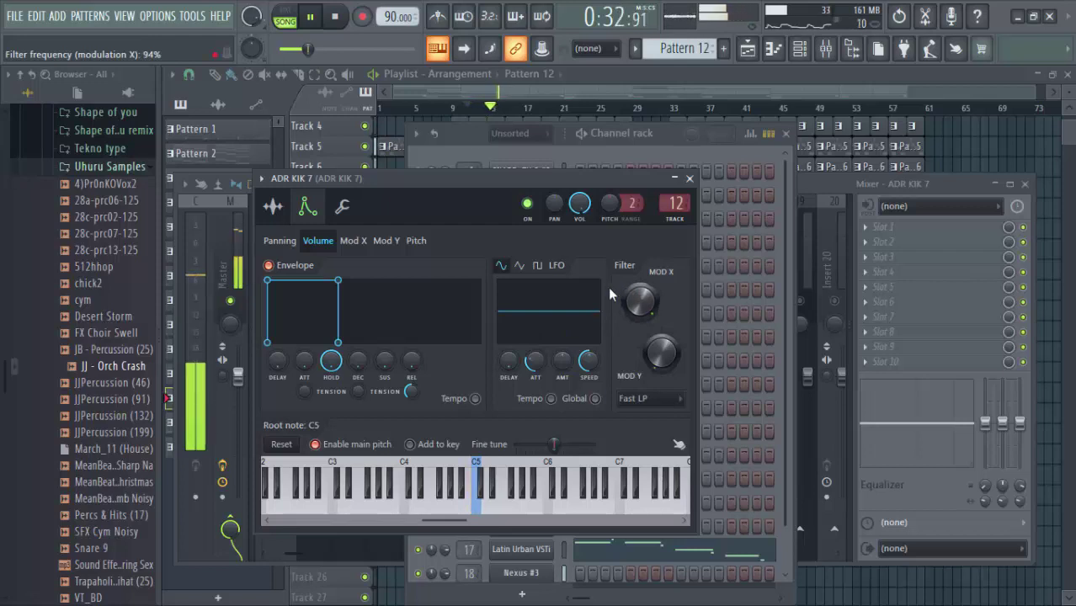
key(space)
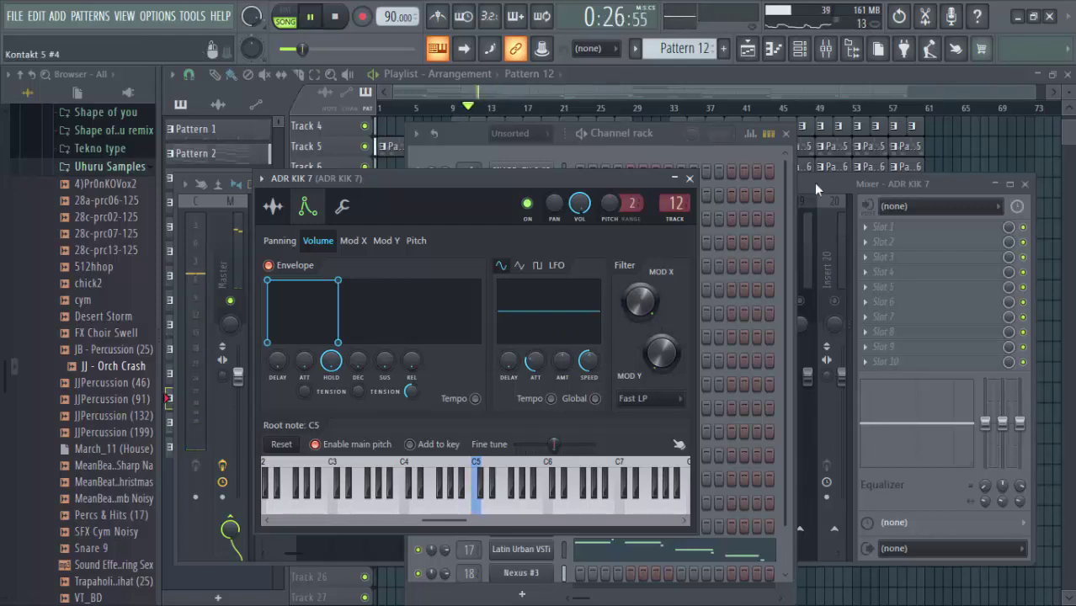
Load Fruity Parametric EQ 2 into effect slot 1 of the ADR KIK 7 mixer track.
click(814, 182)
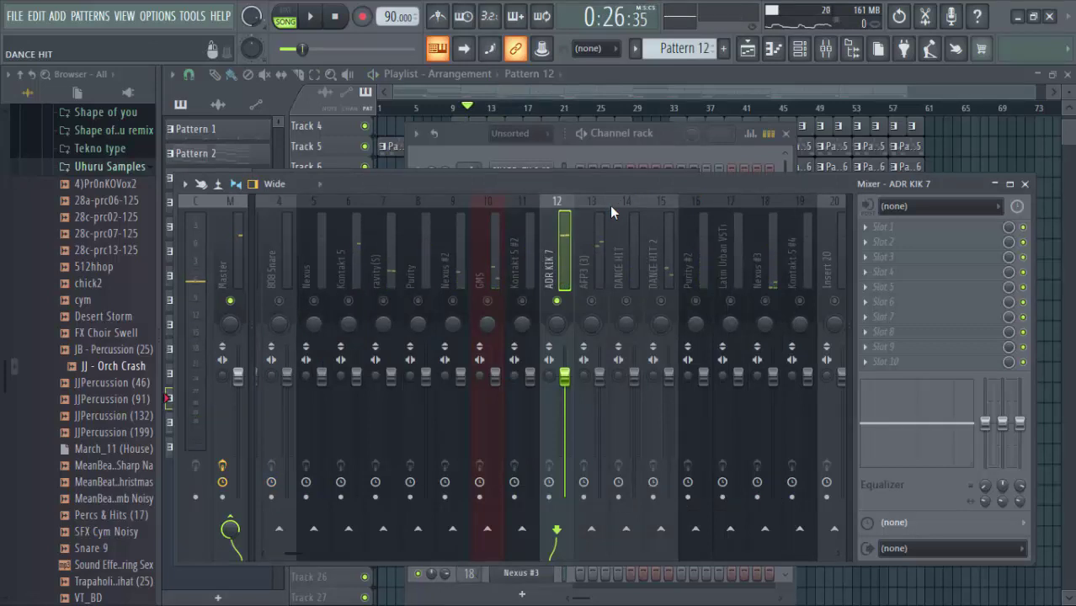
drag(823, 177, 818, 125)
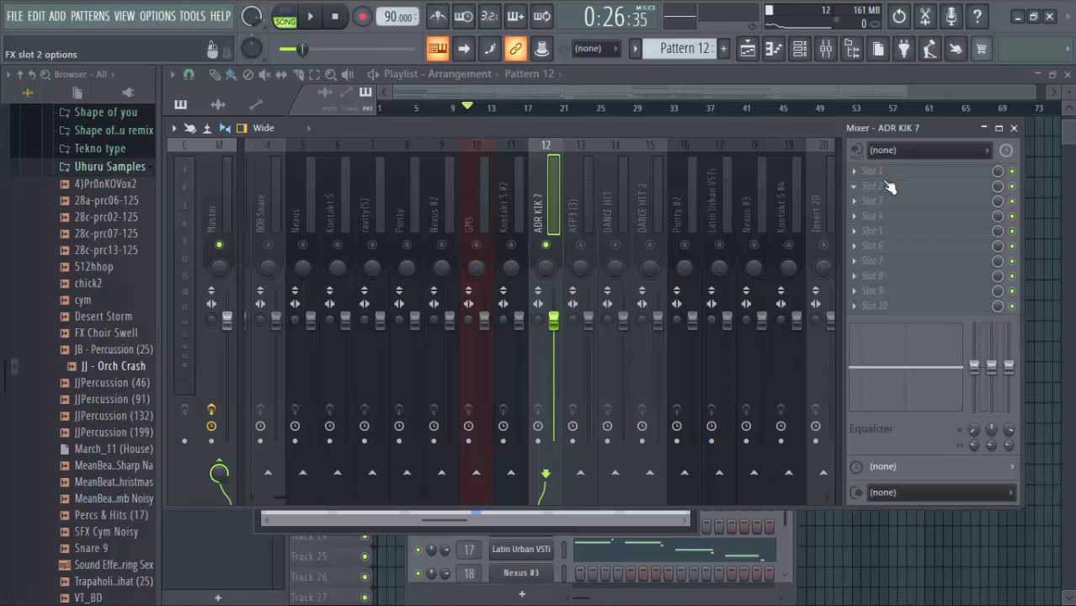
key(space)
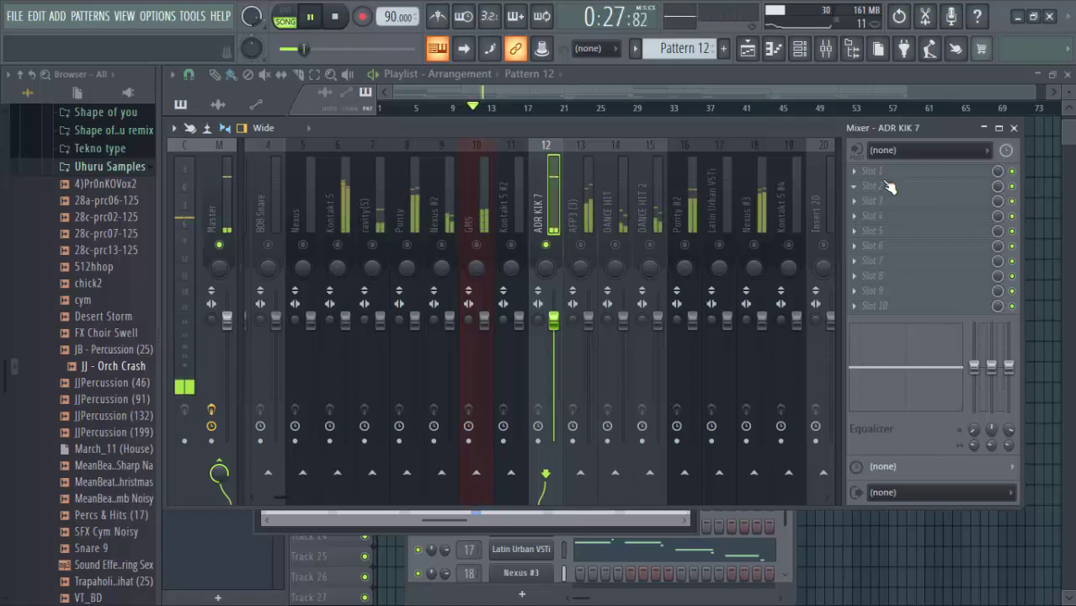
key(space)
click(912, 171)
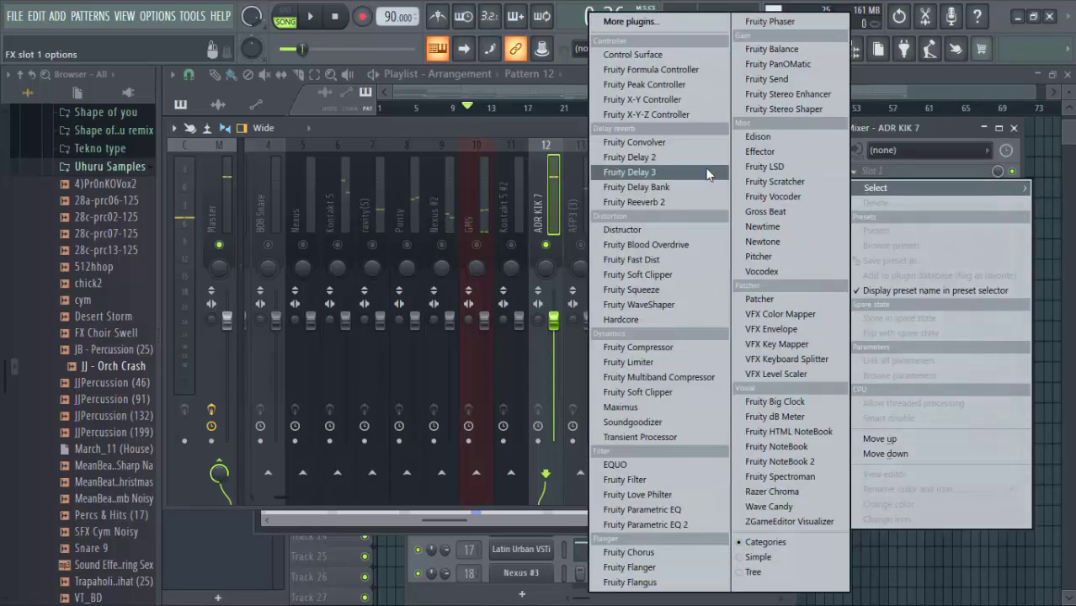
click(680, 522)
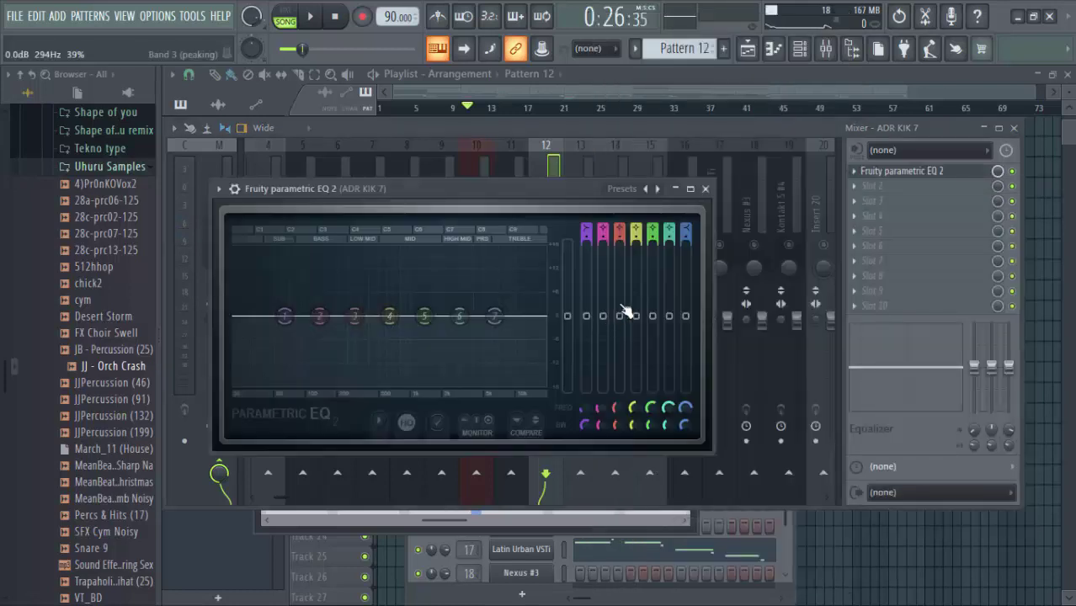
Play the soloed kick and examine its frequency spectrum in Fruity Parametric EQ 2.
key(space)
drag(464, 191, 460, 165)
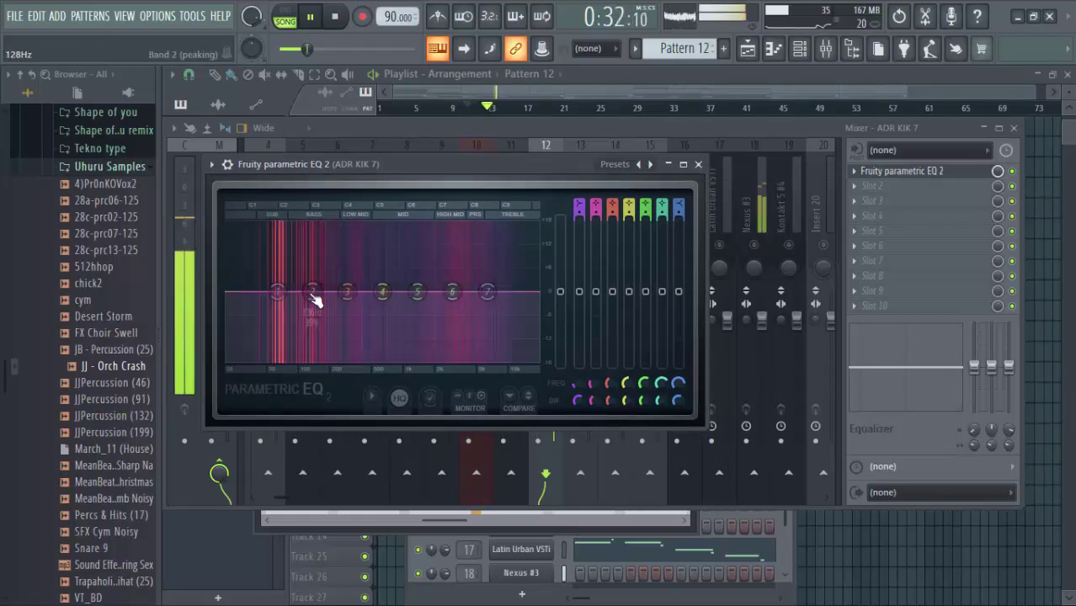
key(space)
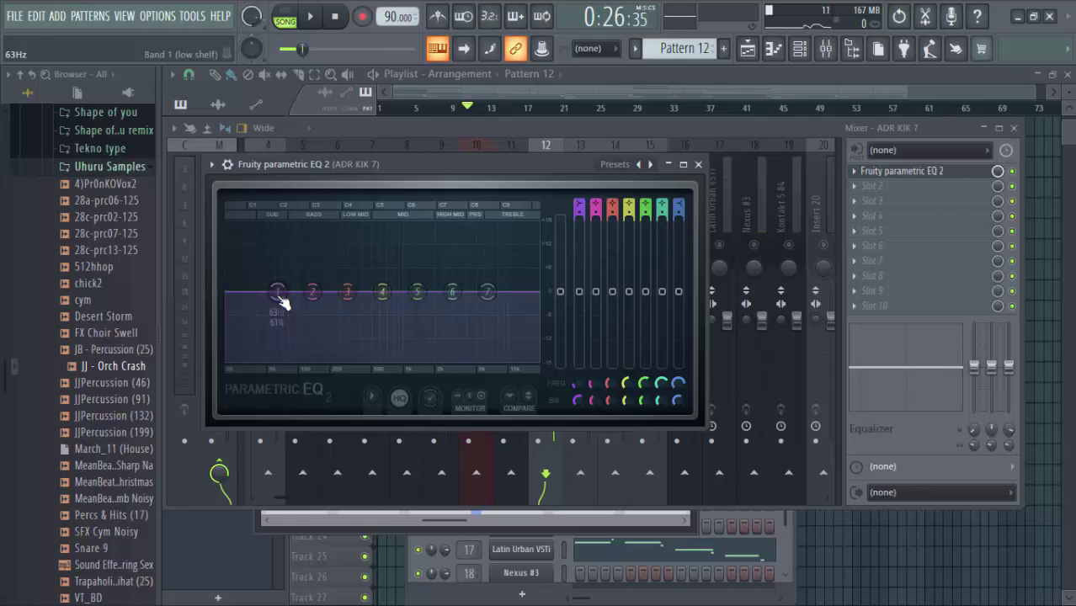
key(space)
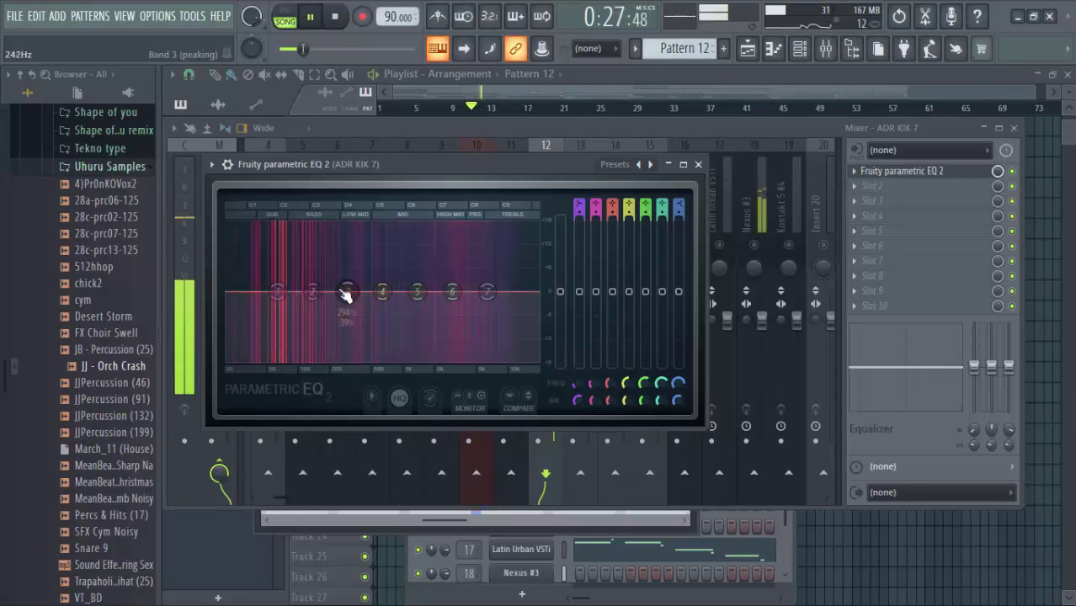
EQ the kick with a 3 dB band 3 boost at 79 Hz, a steep -18 dB band 1 sub cut and a slight band 6 dip.
drag(347, 293, 287, 279)
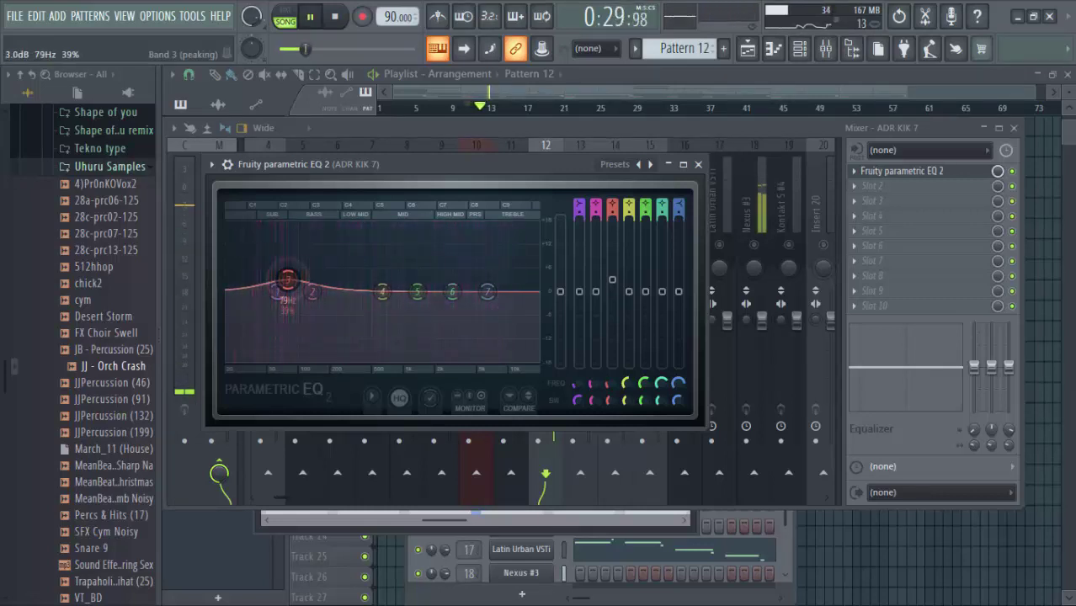
right_click(280, 296)
mouse_move(306, 350)
click(350, 350)
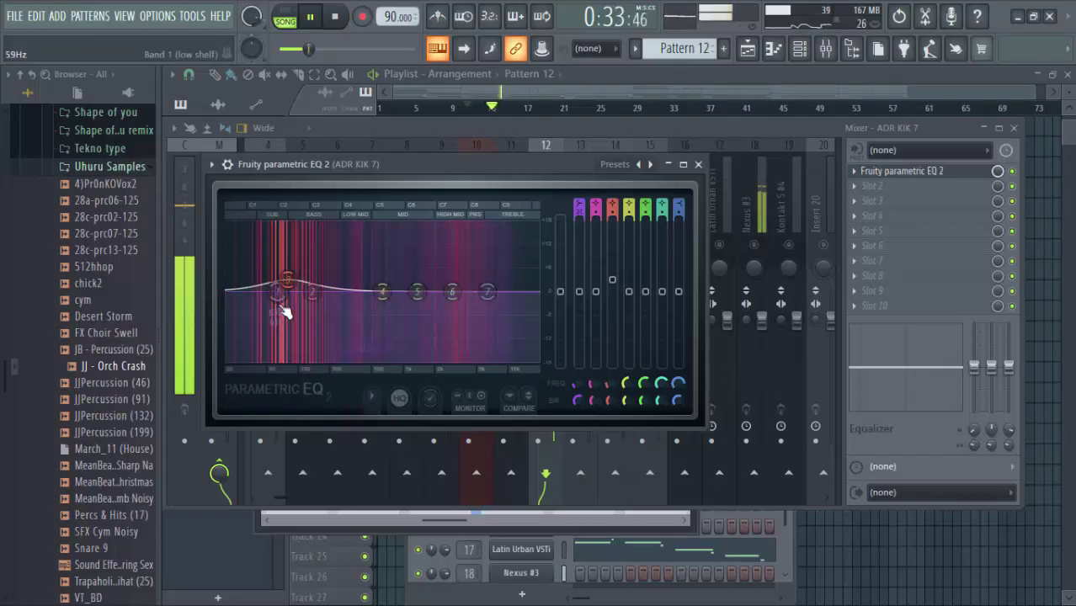
drag(277, 292, 233, 358)
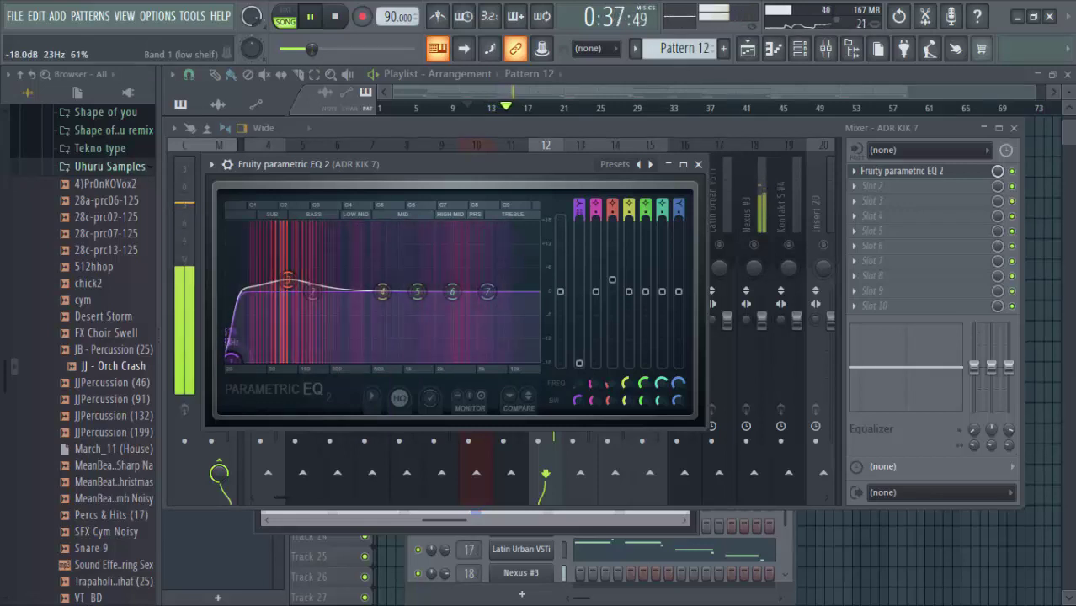
drag(234, 360, 232, 359)
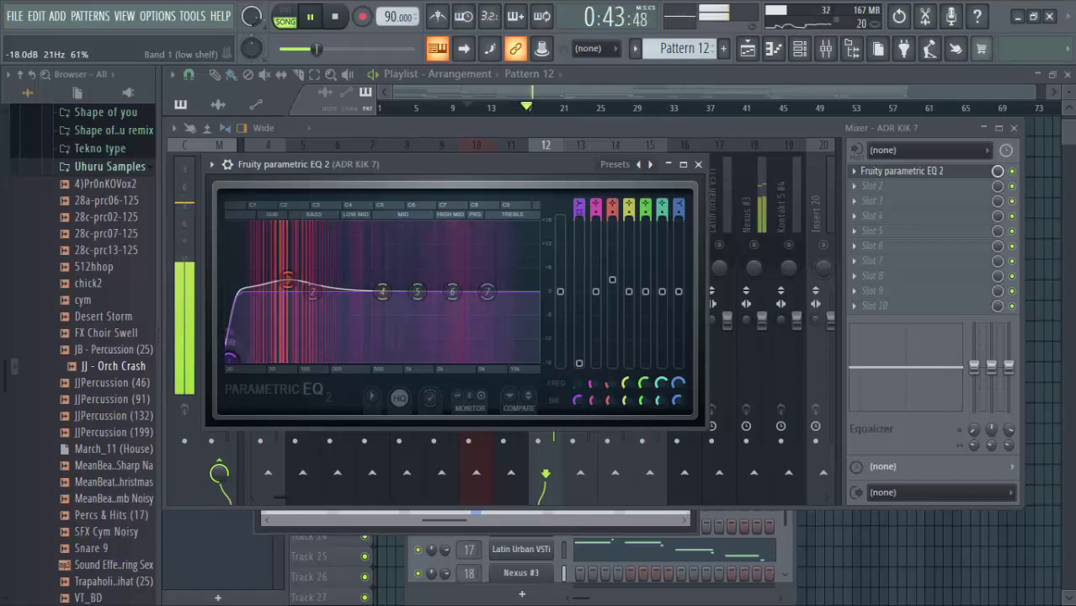
drag(233, 358, 229, 357)
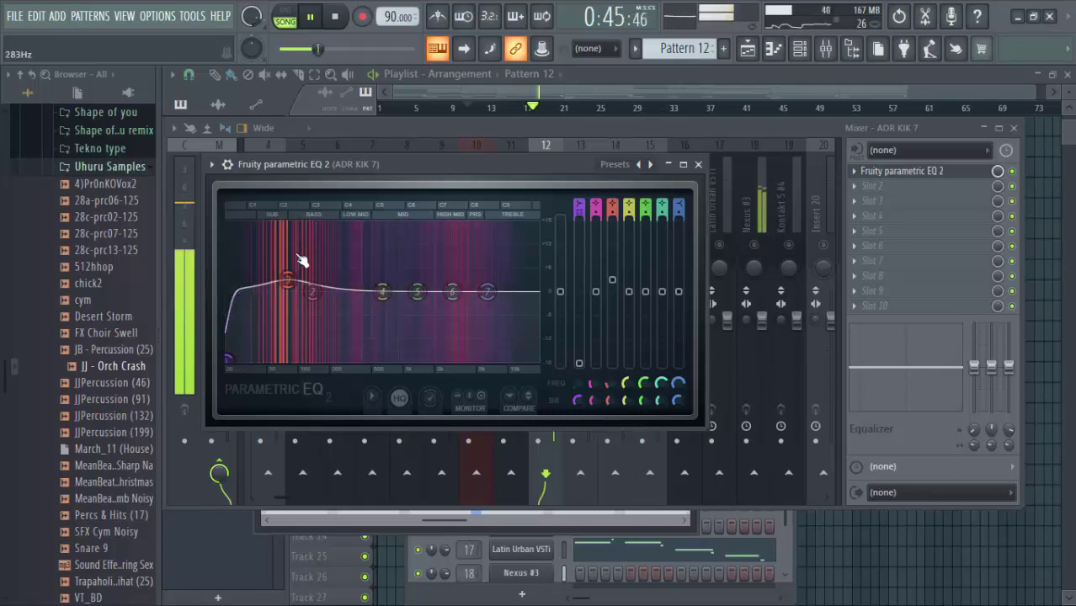
drag(452, 291, 426, 302)
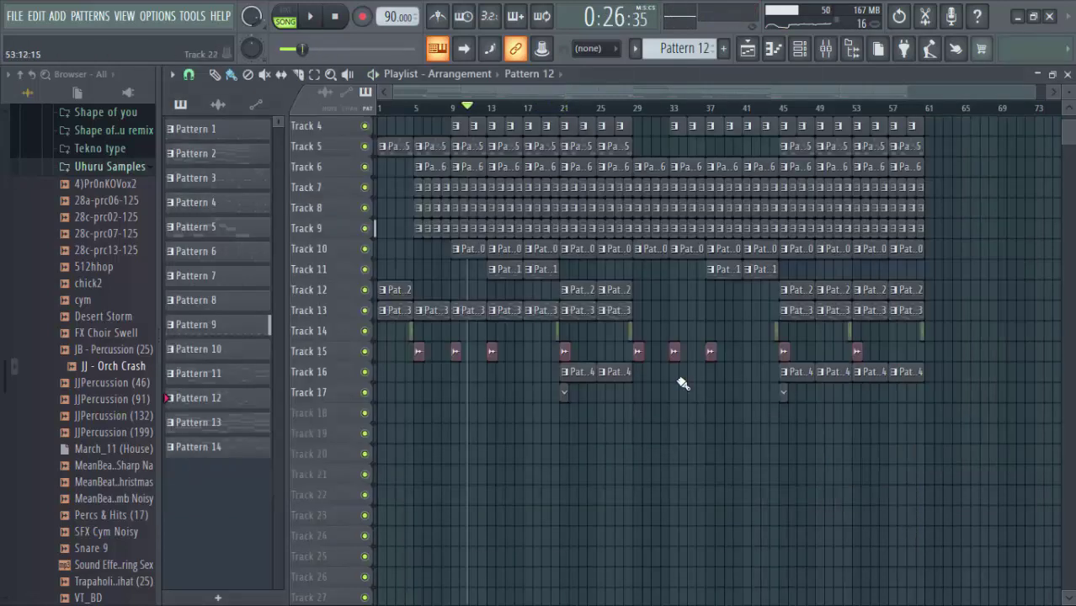
Filter the channel rack to show only the Audio channels, cym and JJ - Orch Crash.
scroll(493, 112, up, 6)
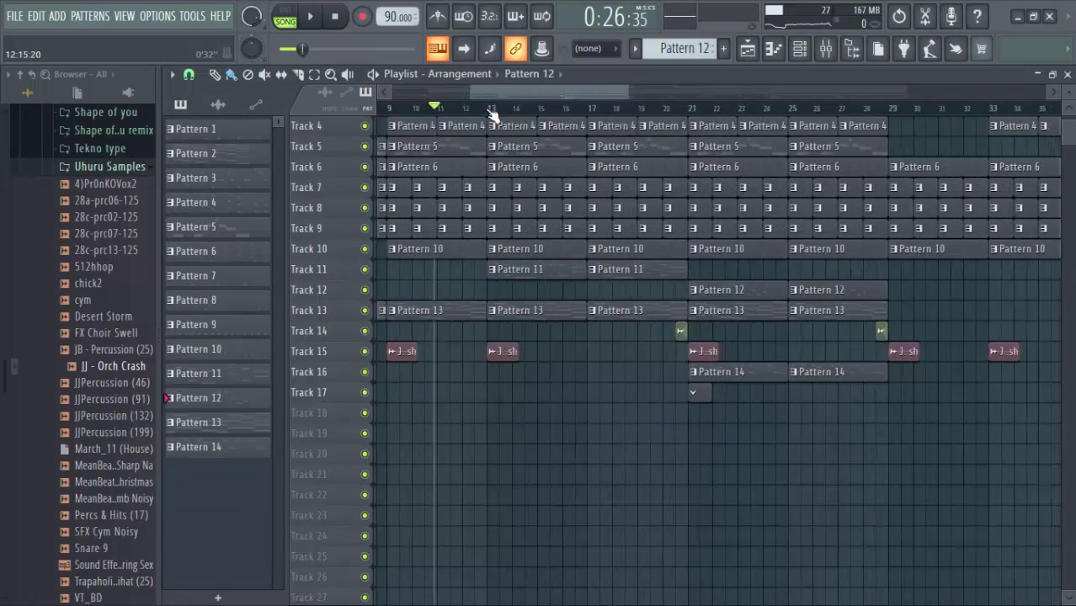
click(807, 52)
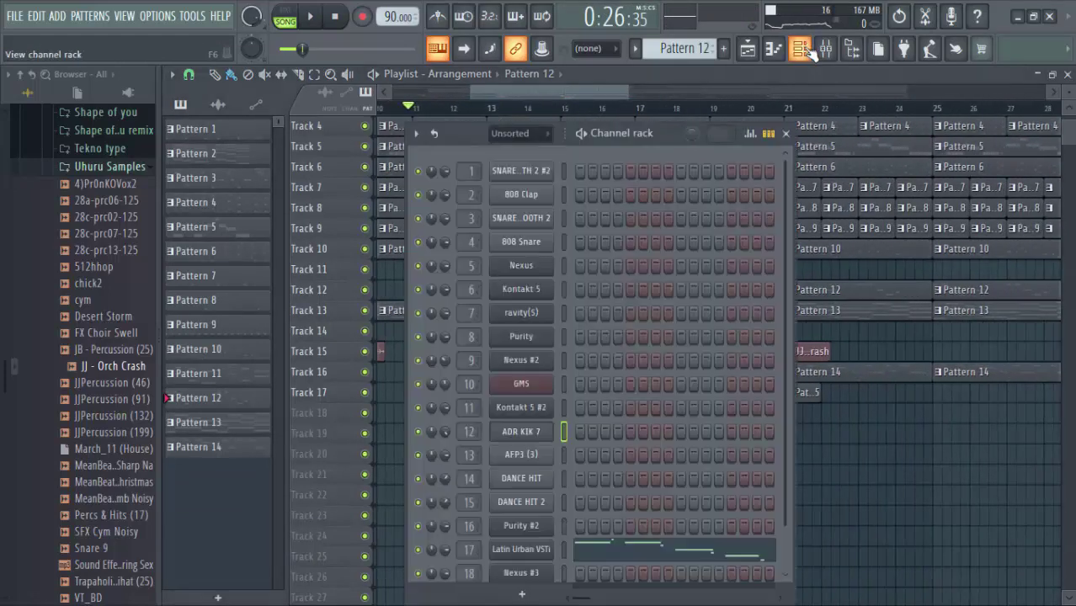
scroll(660, 315, down, 2)
click(529, 137)
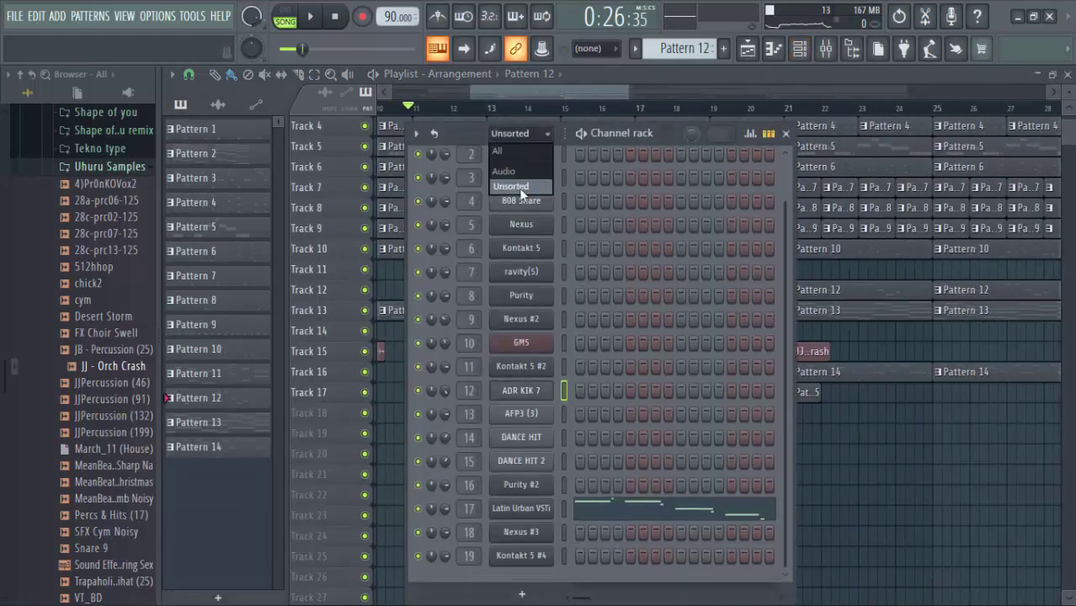
click(519, 171)
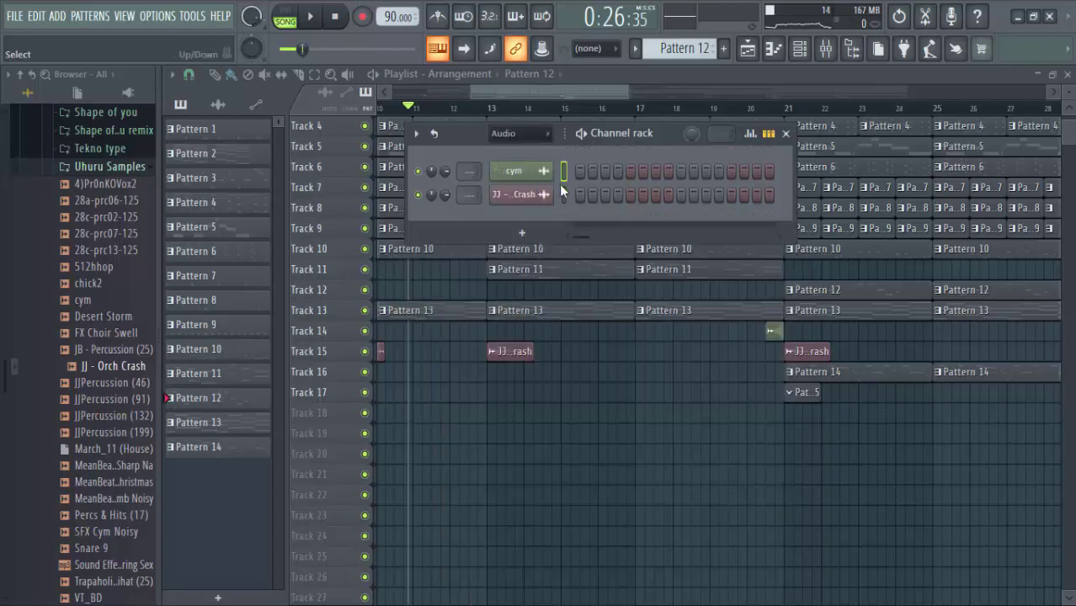
Route the cym and JJ - Orch Crash audio channels to consecutive mixer tracks starting from Insert 20.
click(826, 49)
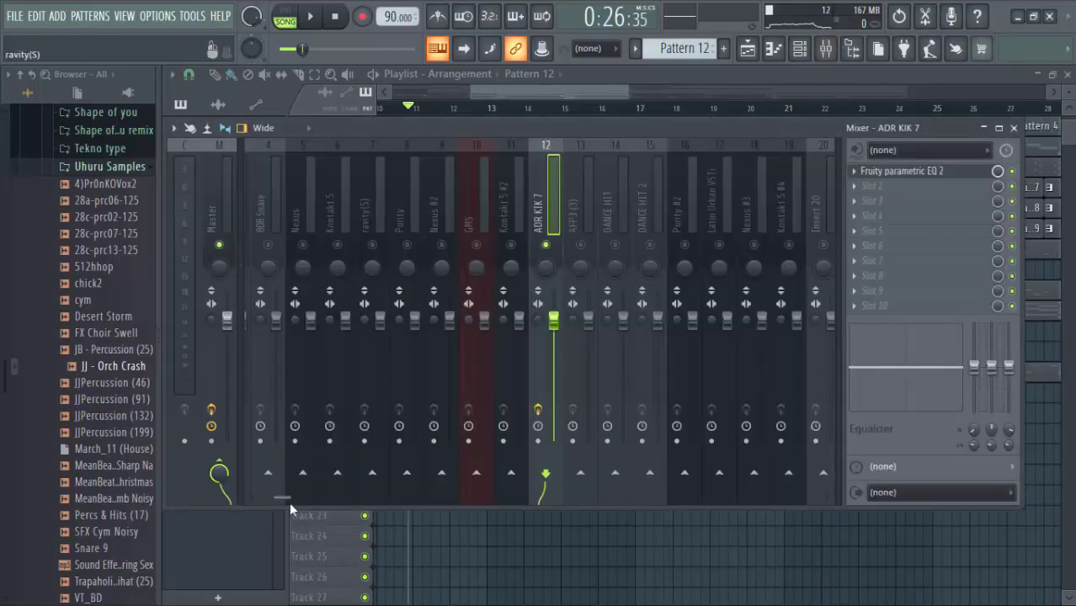
drag(288, 498, 319, 497)
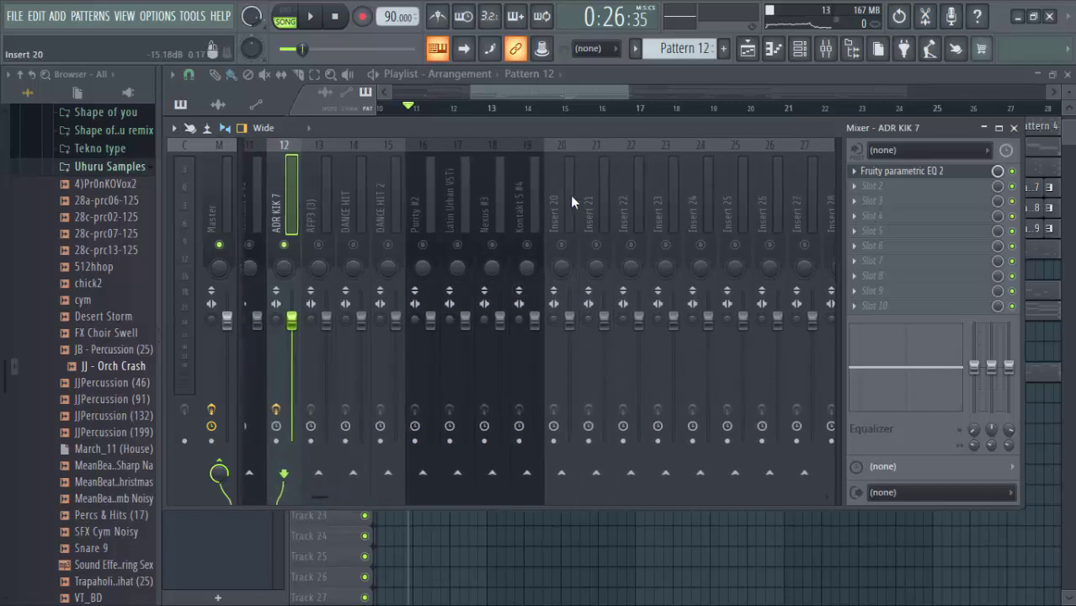
right_click(570, 196)
mouse_move(656, 302)
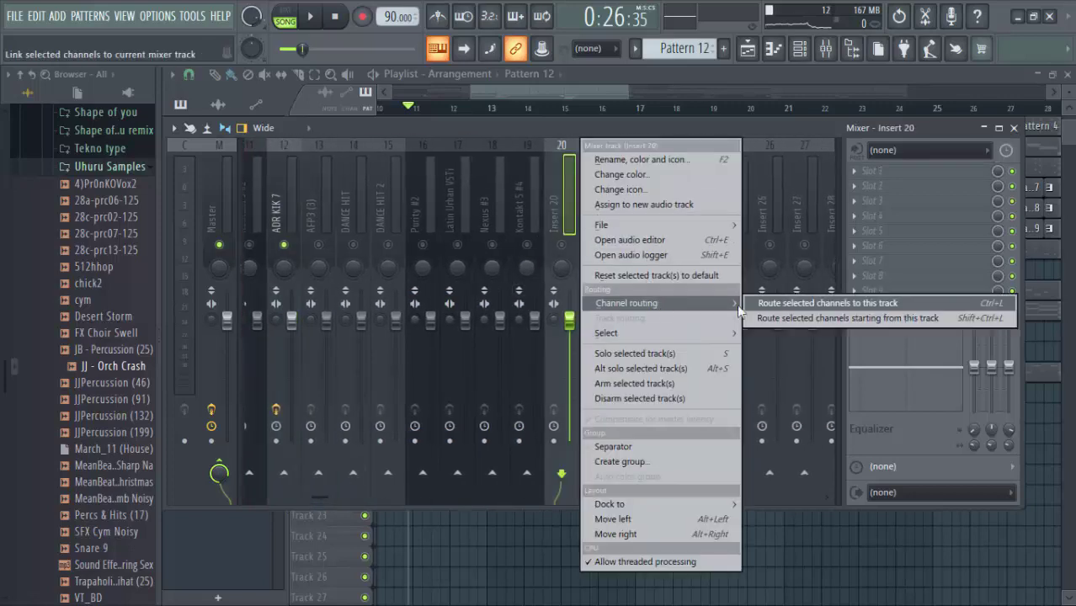
click(806, 318)
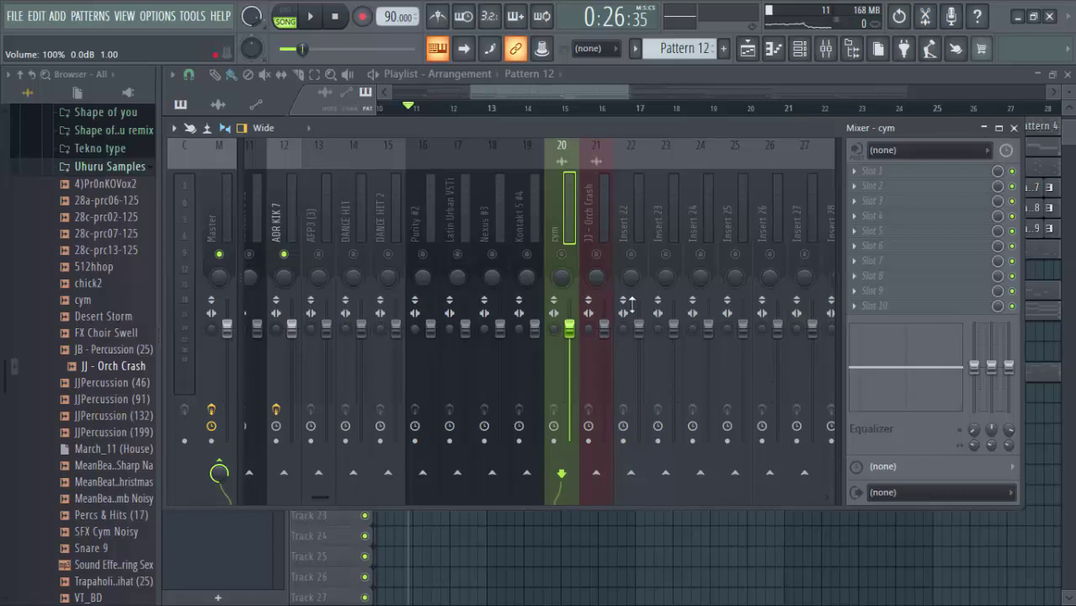
Play the song and examine the levels across the mixer tracks, including the ADR KIK 7 track.
key(space)
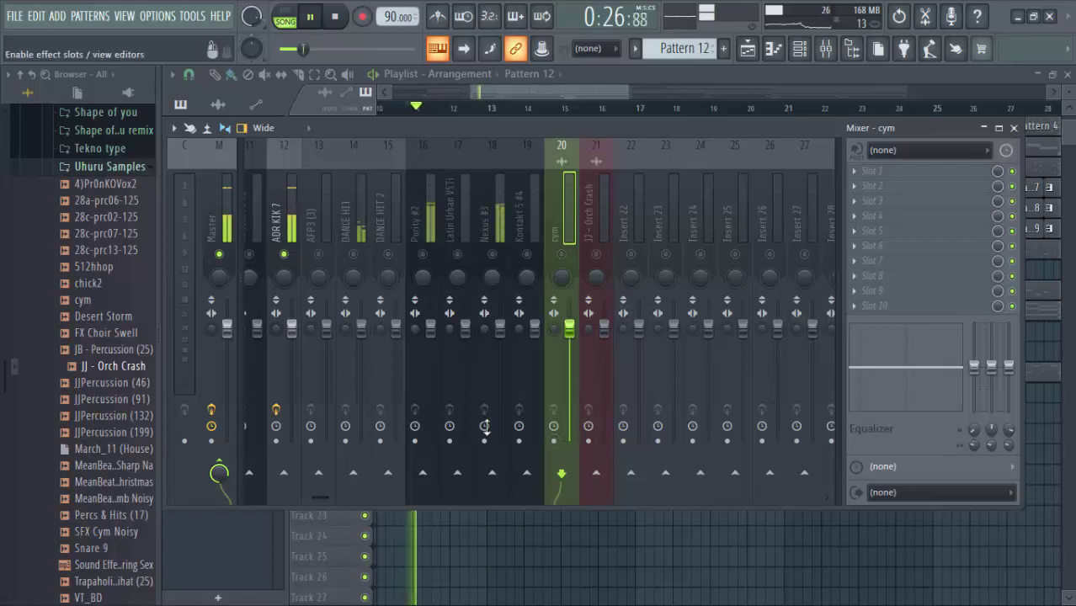
mouse_move(321, 499)
mouse_down()
mouse_move(233, 486)
mouse_move(302, 496)
mouse_up()
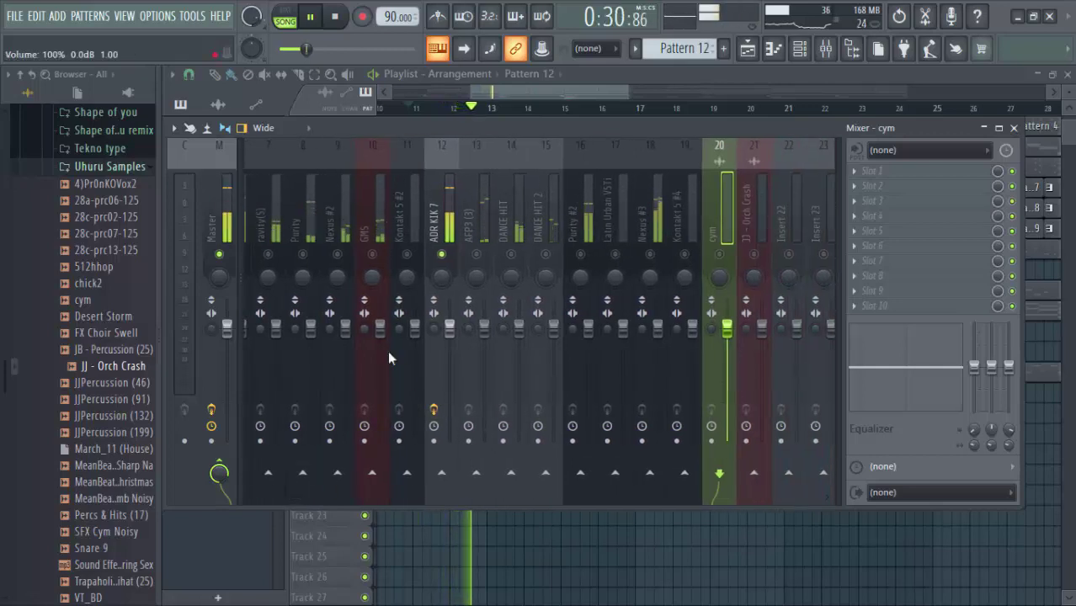
click(452, 202)
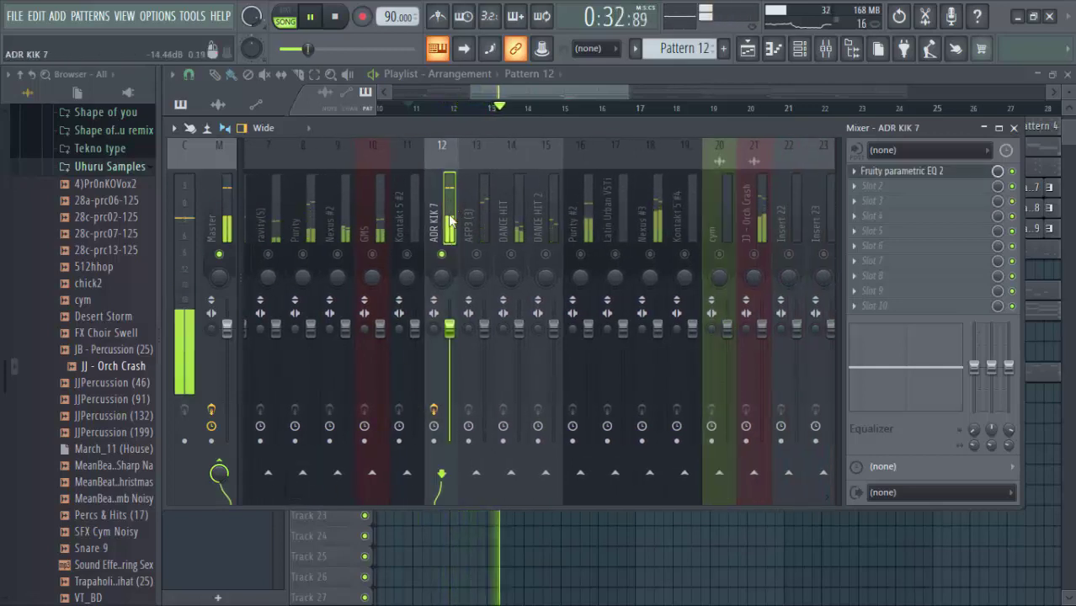
key(space)
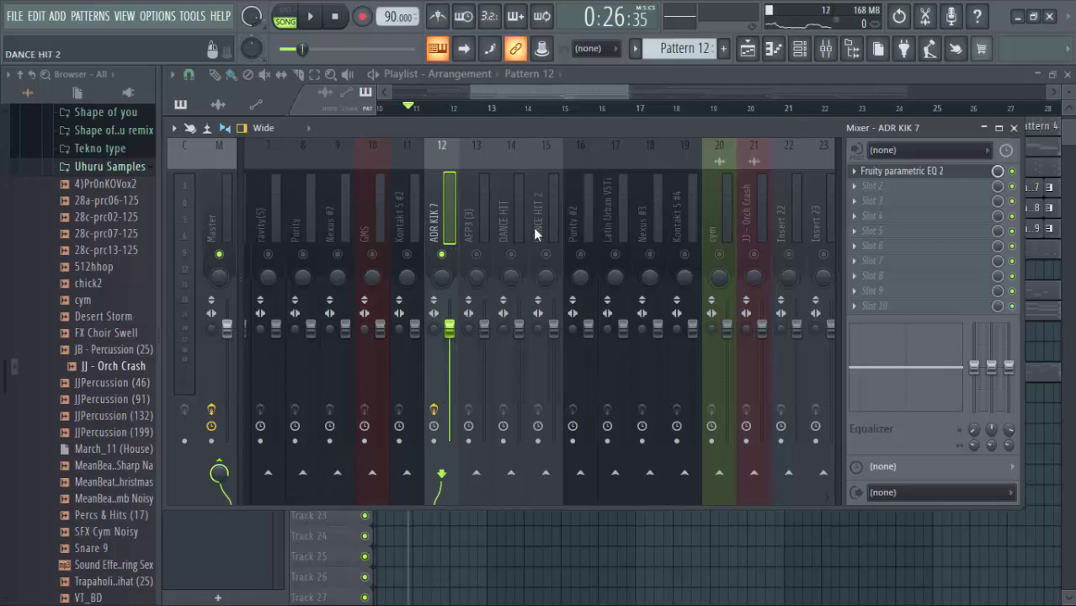
key(space)
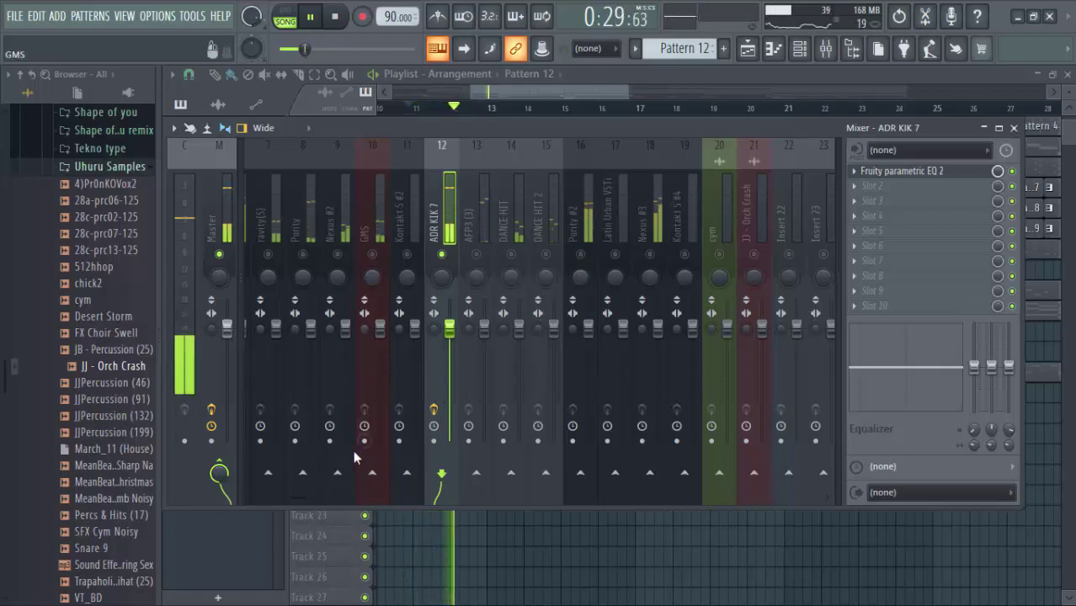
drag(305, 497, 216, 497)
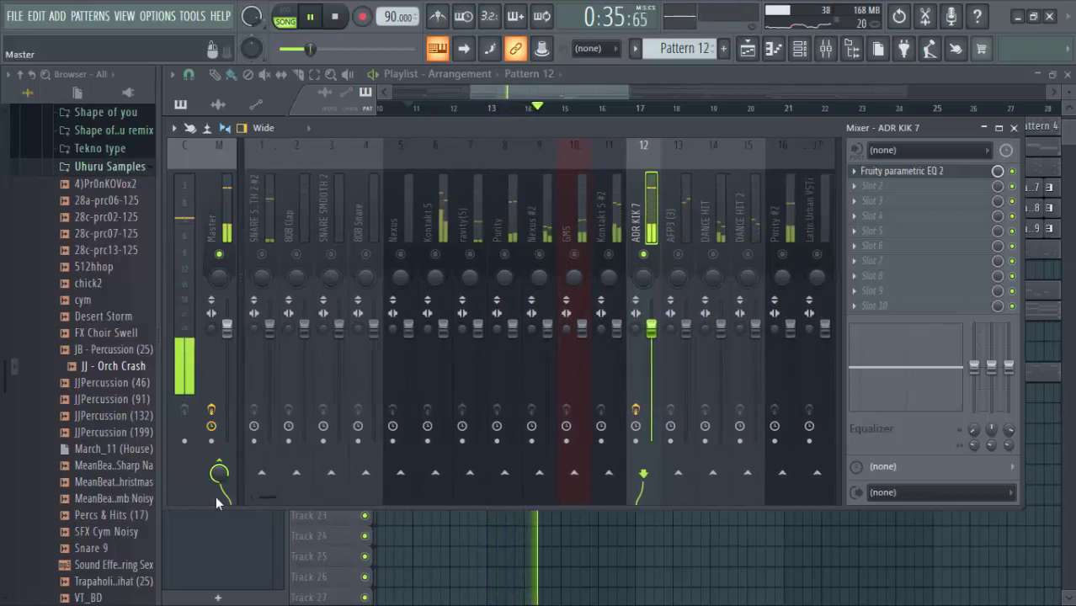
key(space)
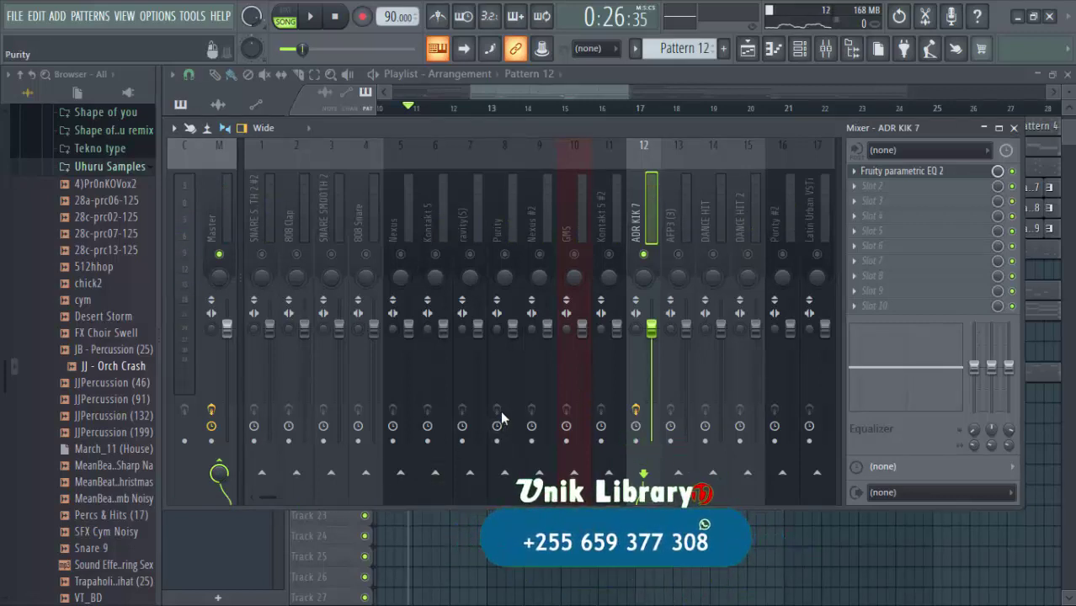
Move the ADR KIK 7, AFP3 (3), DANCE HIT and DANCE HIT 2 mixer tracks together to positions 5 to 8, beside 808 Snare.
ctrl+click(684, 206)
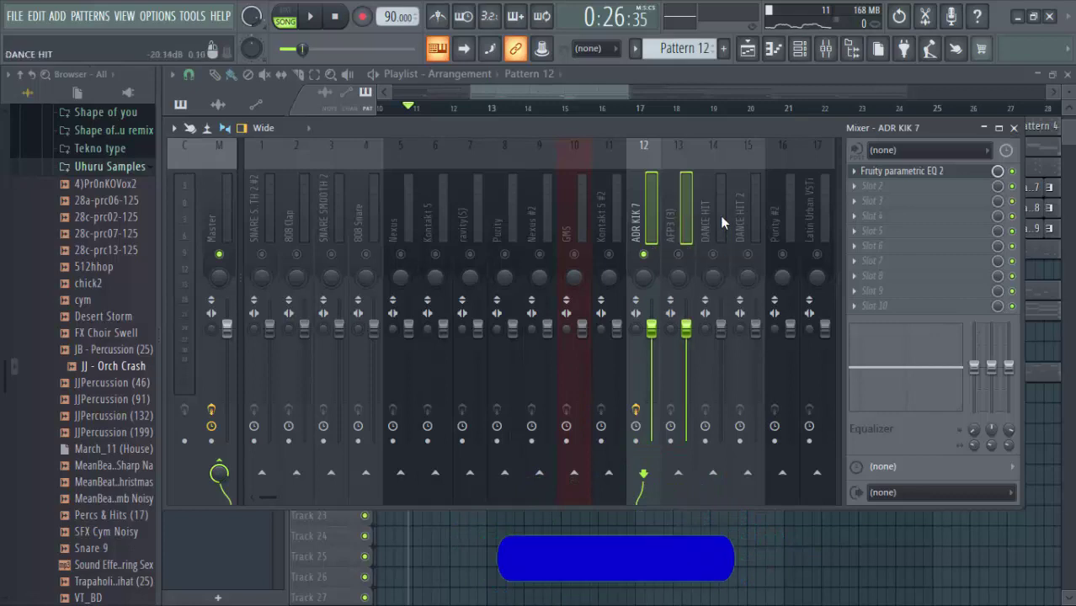
ctrl+click(720, 215)
ctrl+click(755, 217)
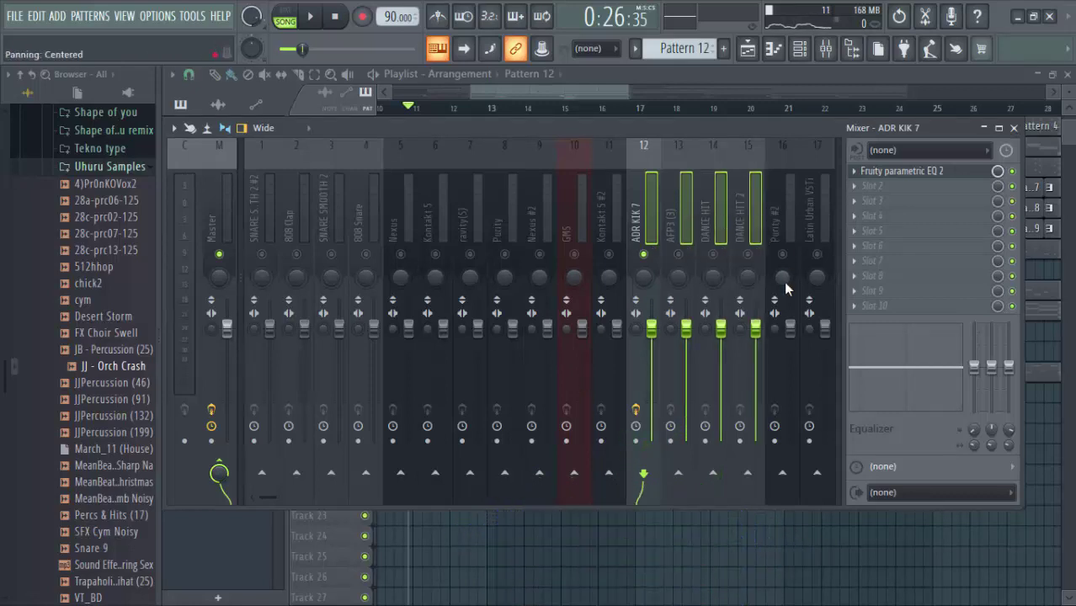
key(alt+Left)
key(alt+Left)
key(alt+Left)
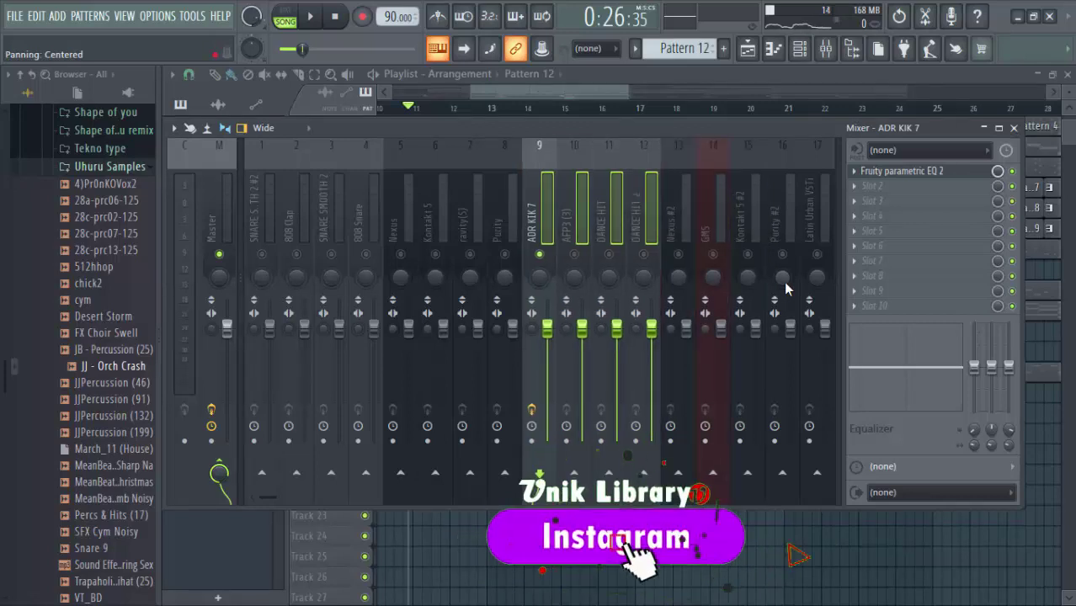
key(alt+Left)
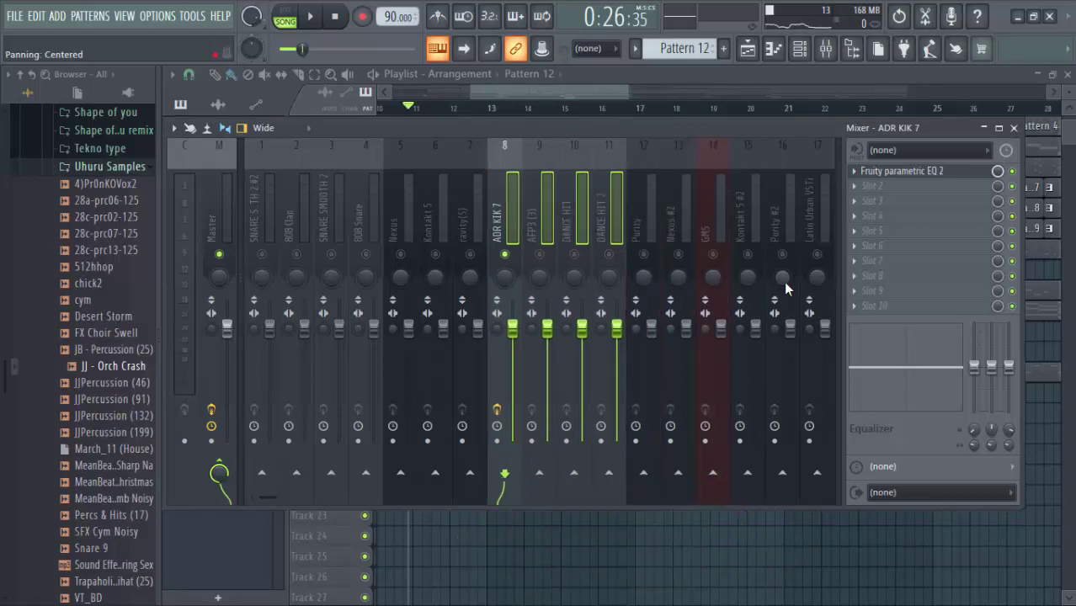
key(alt+Left)
key(alt+Left)
key(alt+Left)
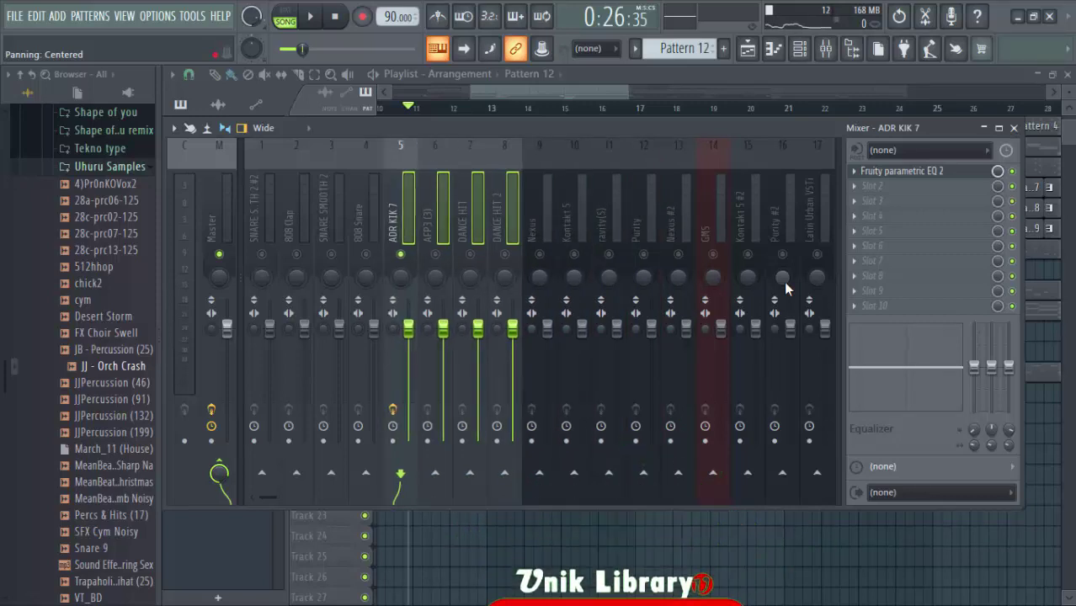
Unmute the SNARE SMOOTH 2 #2 mixer track and lower its volume fader while playing it against the kick.
key(space)
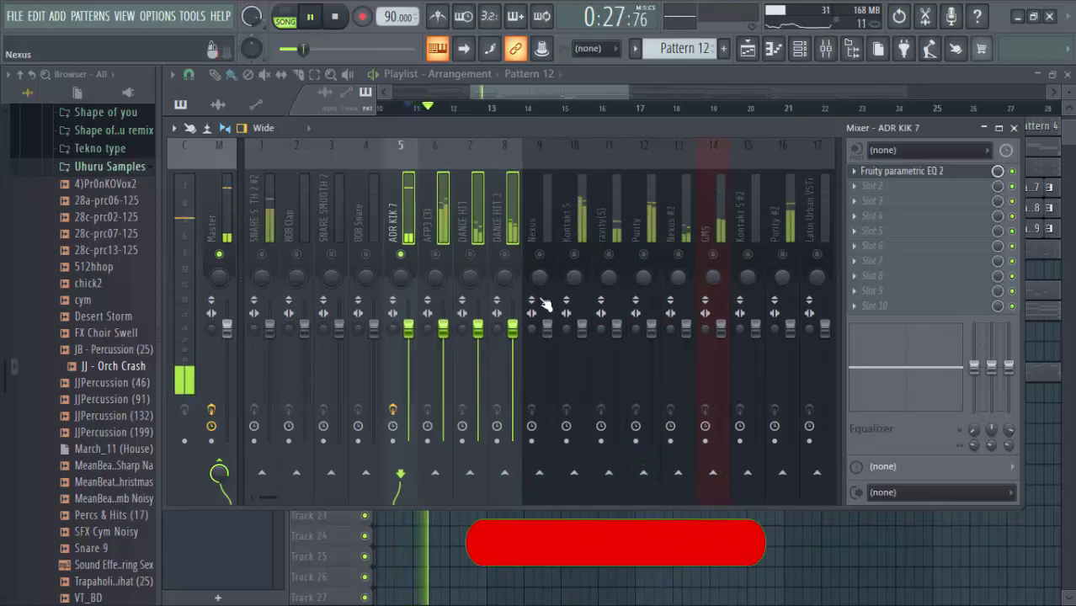
key(space)
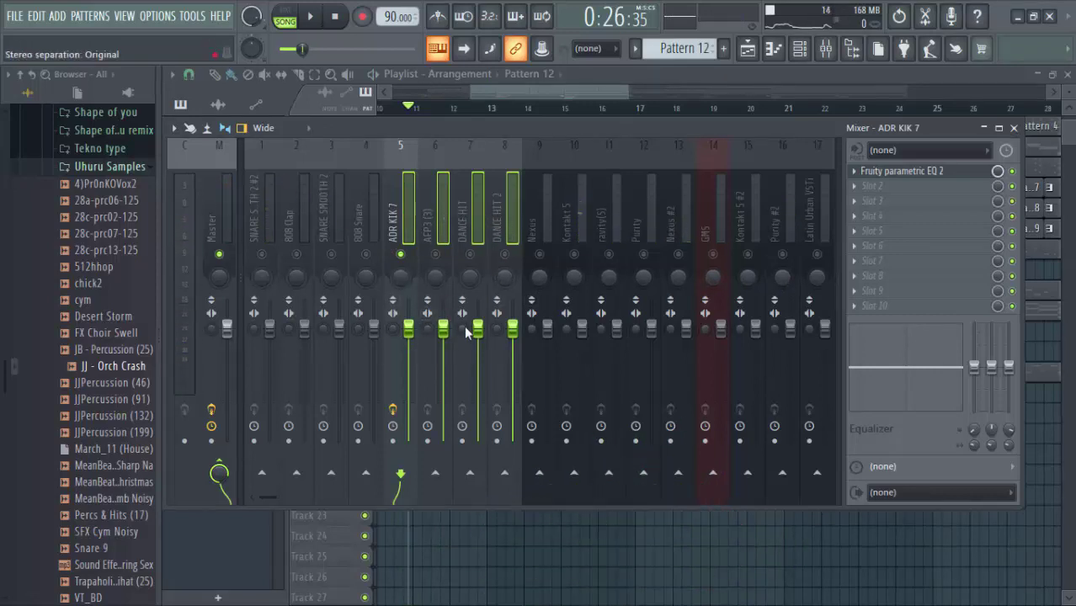
key(space)
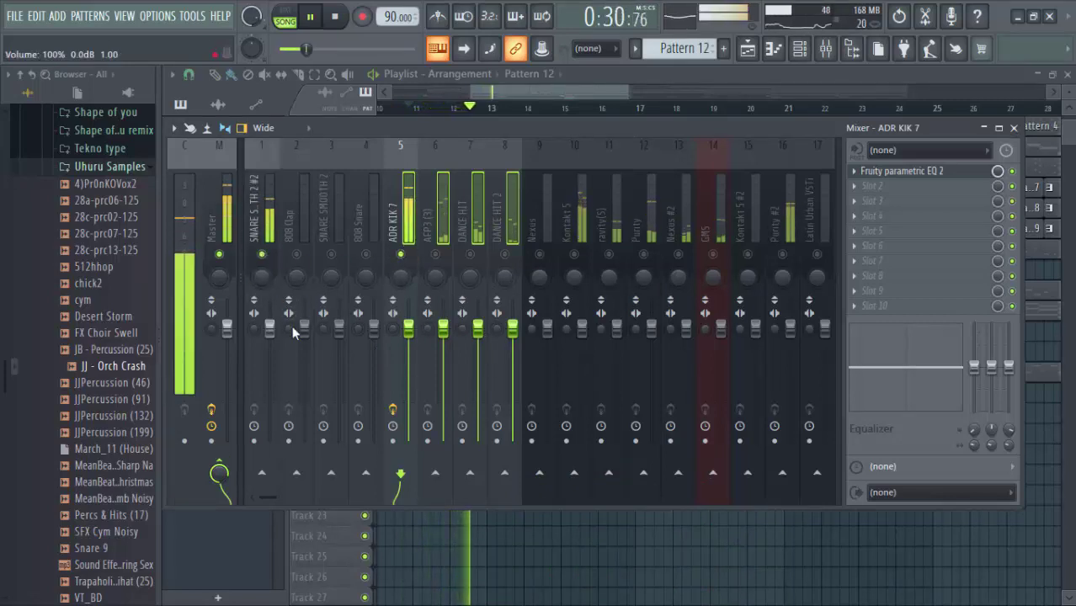
drag(270, 328, 270, 351)
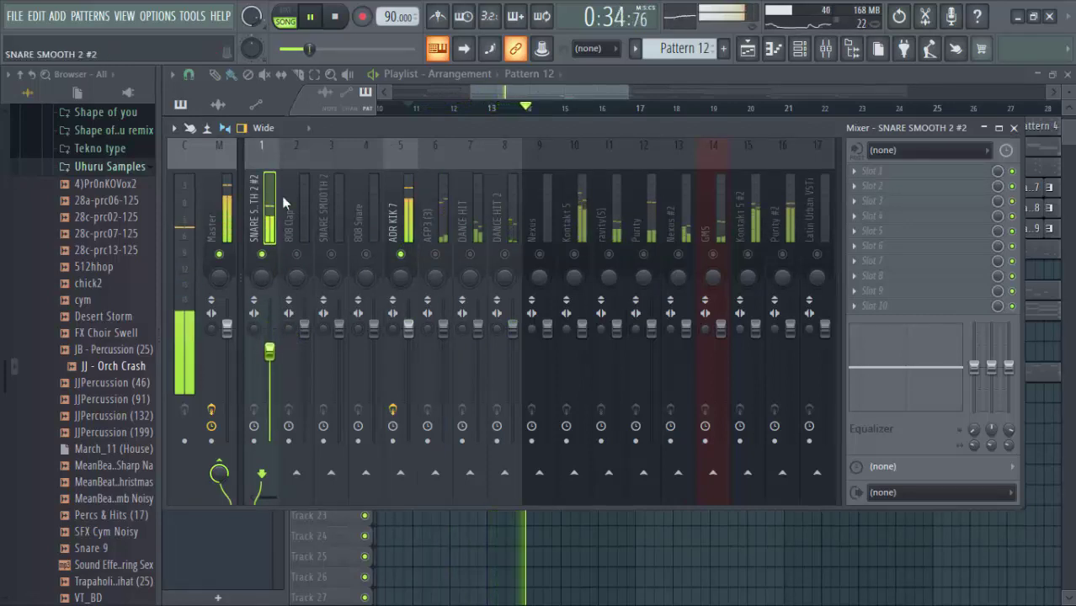
Load Fruity Parametric EQ 2 into effect slot 1 of the SNARE SMOOTH 2 #2 mixer track.
click(867, 171)
mouse_move(875, 188)
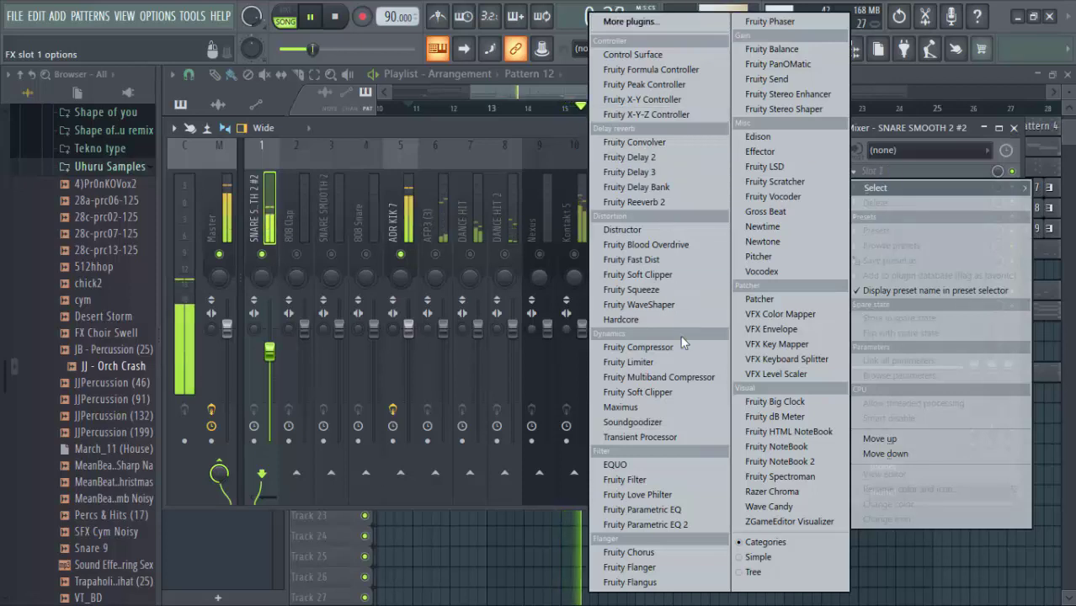
click(691, 523)
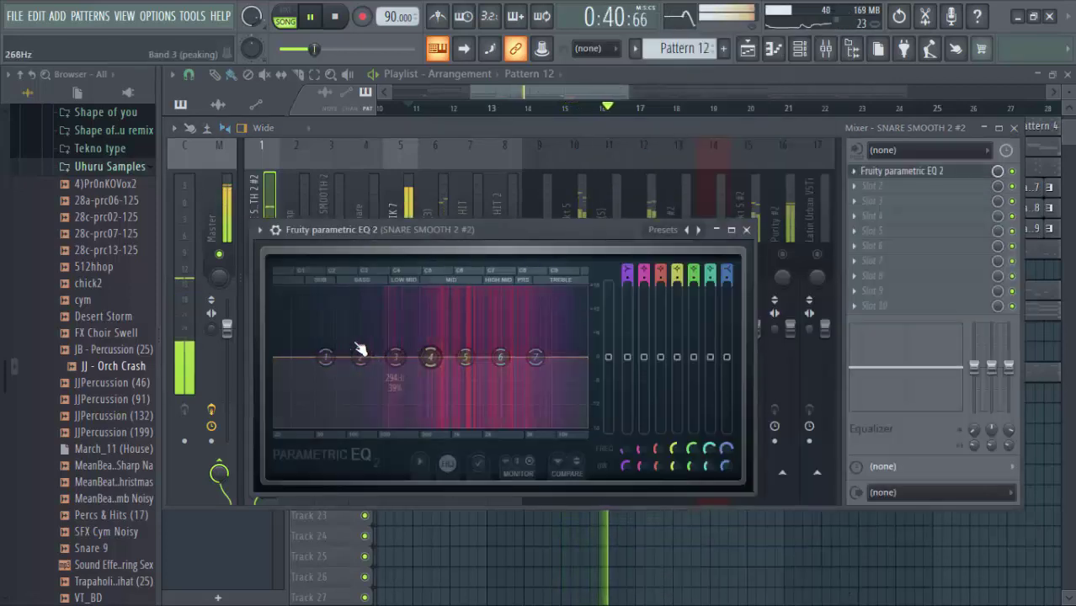
Cut the snare's low frequencies steeply with band 1 pulled fully down at about 180 Hz.
right_click(326, 357)
mouse_move(352, 414)
click(404, 415)
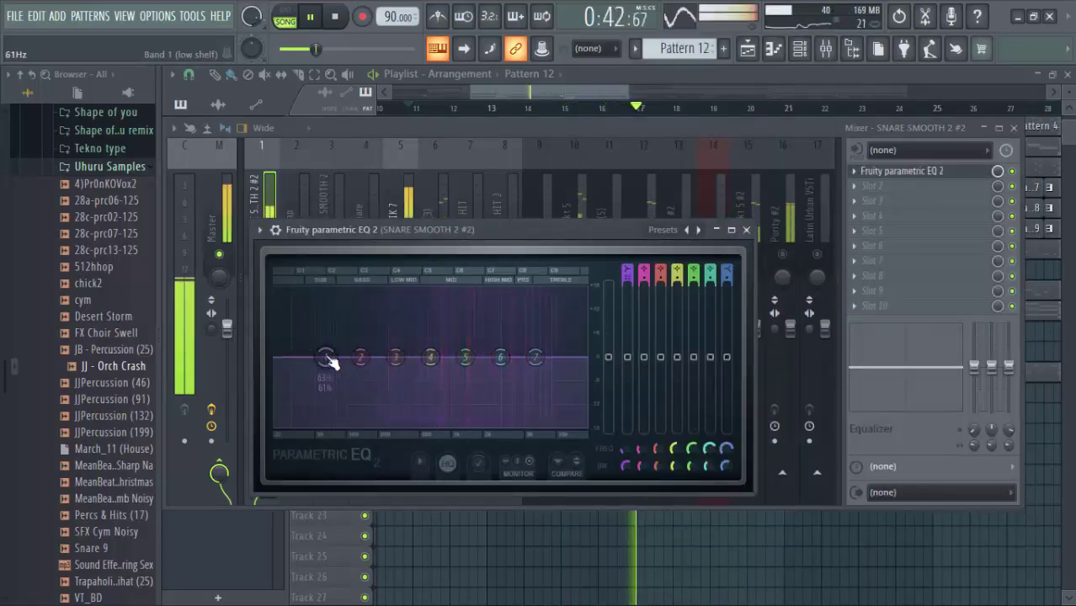
drag(326, 357, 377, 425)
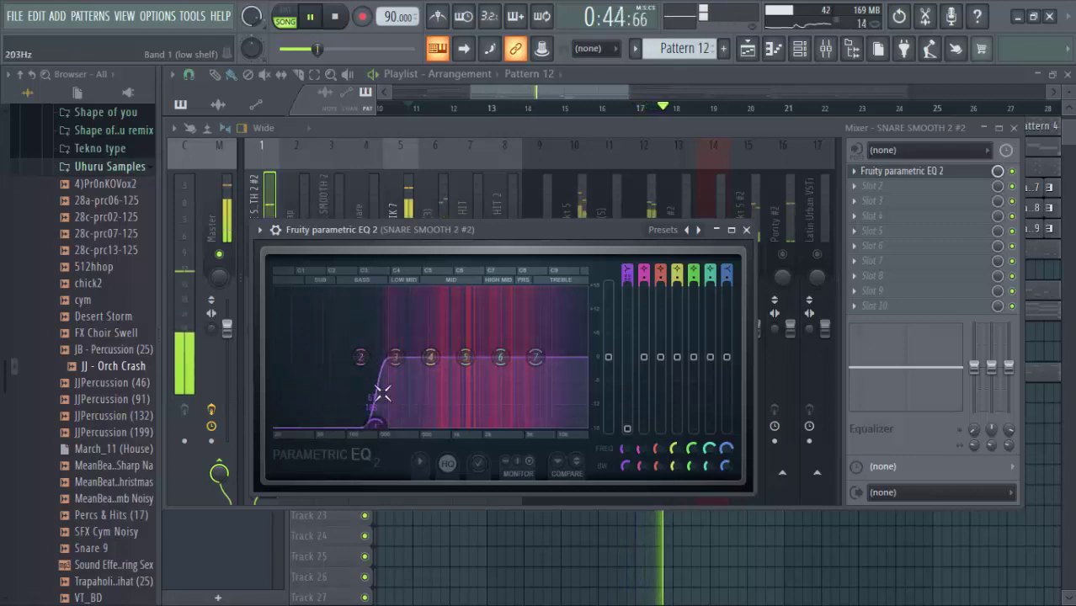
Refine the snare EQ with a narrow band 5 dip, slight boosts on bands 6 and 7, and a small upward shift of the band 1 cutoff.
mouse_move(466, 357)
mouse_down()
mouse_move(469, 284)
mouse_move(469, 336)
mouse_up()
scroll(469, 336, down, 5)
drag(470, 311, 534, 352)
drag(376, 426, 379, 423)
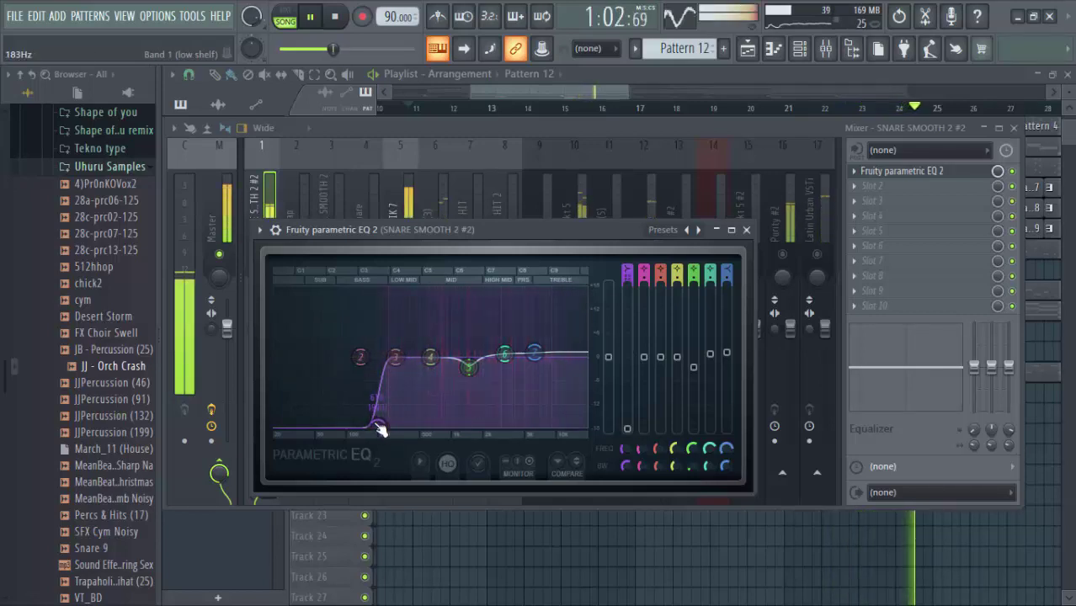
Lower the SNARE SMOOTH 2 #2 track's volume fader slightly while listening against the kick.
click(622, 127)
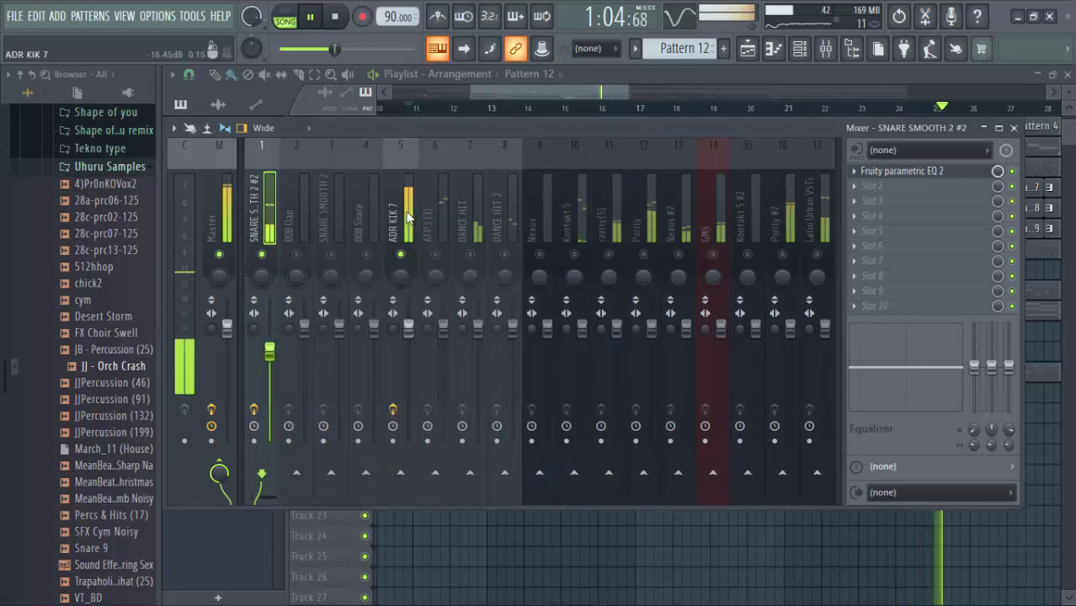
drag(269, 326, 271, 362)
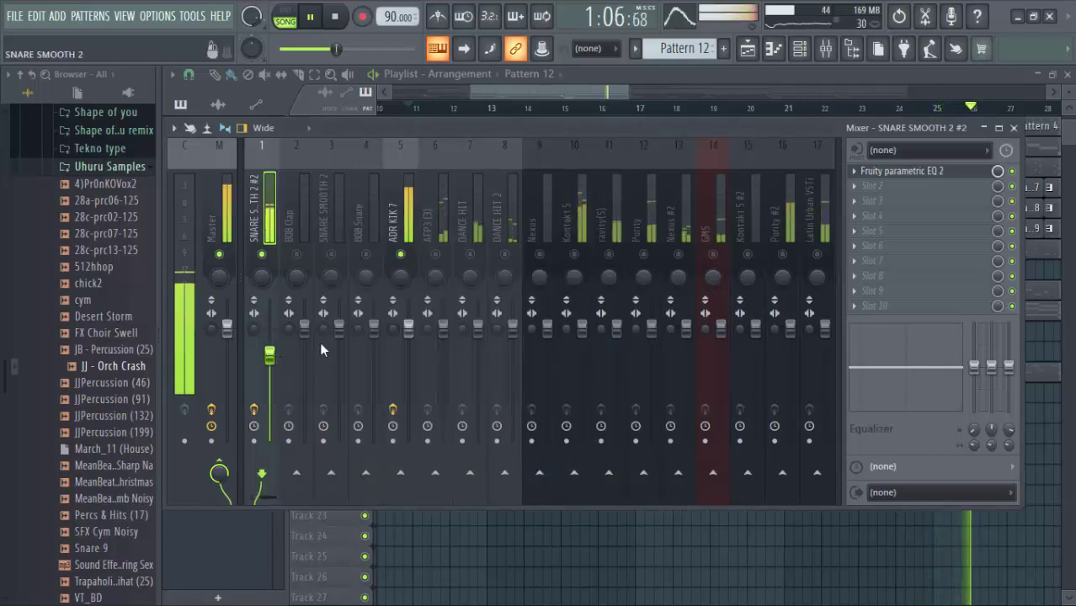
key(space)
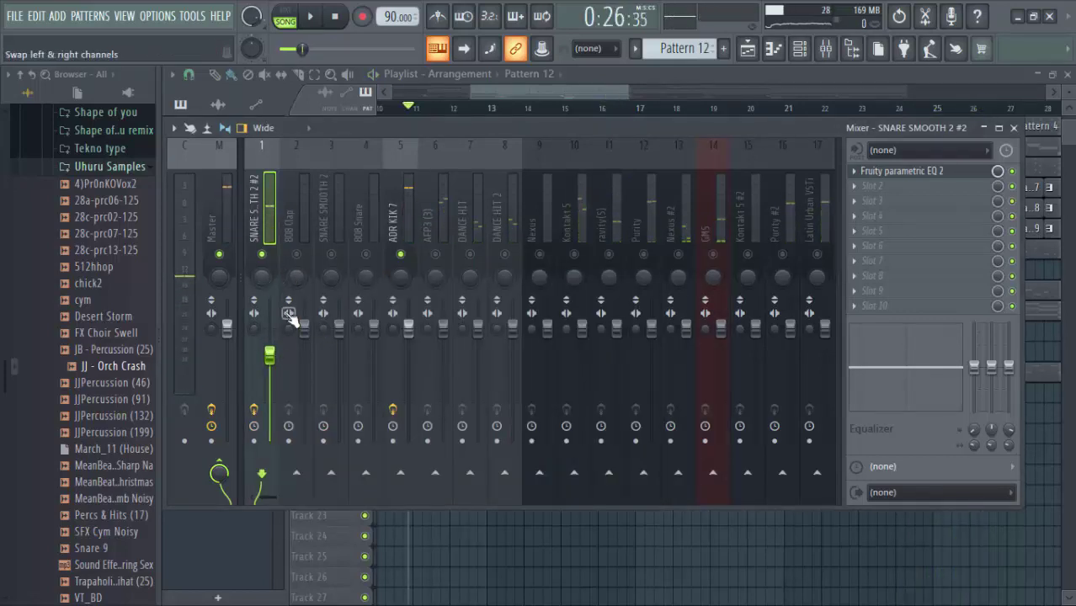
Load Fruity Delay 2 into slot 2 of the SNARE SMOOTH 2 #2 track with the Widen preset and reduce its mix level.
click(899, 191)
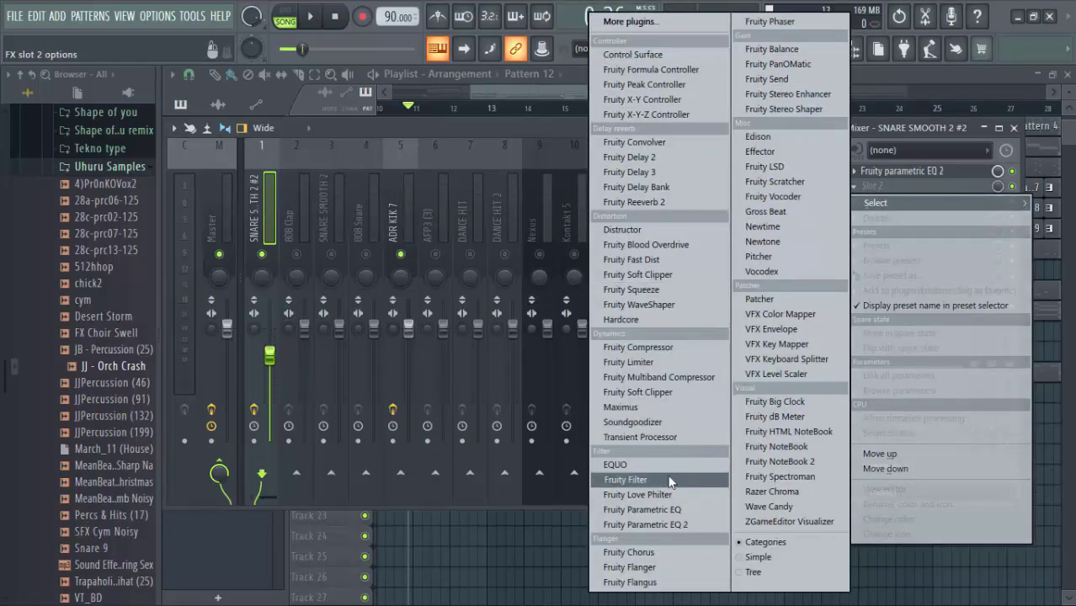
click(664, 156)
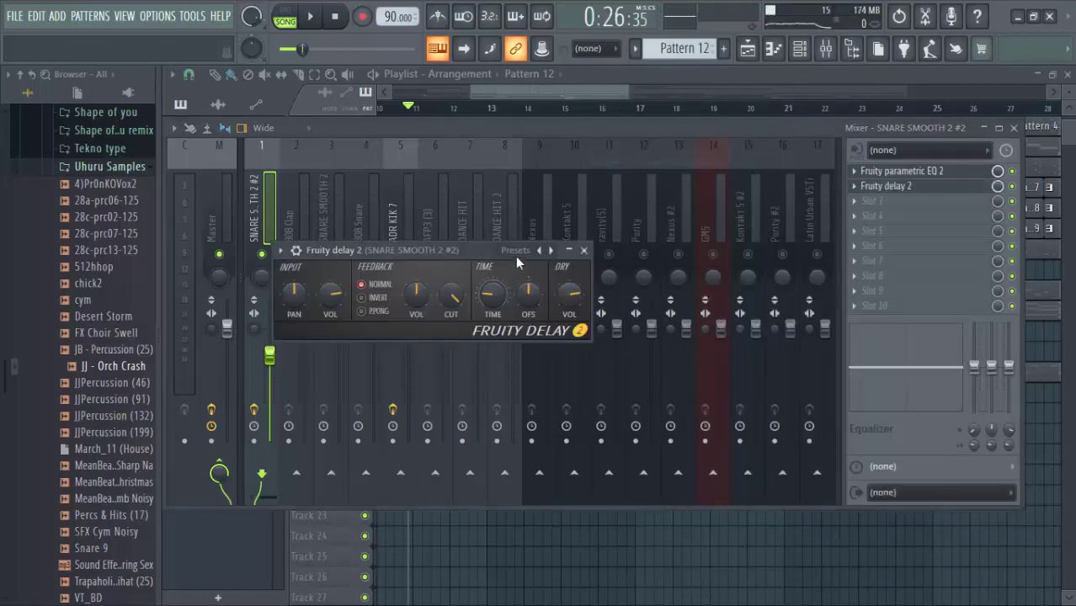
click(520, 253)
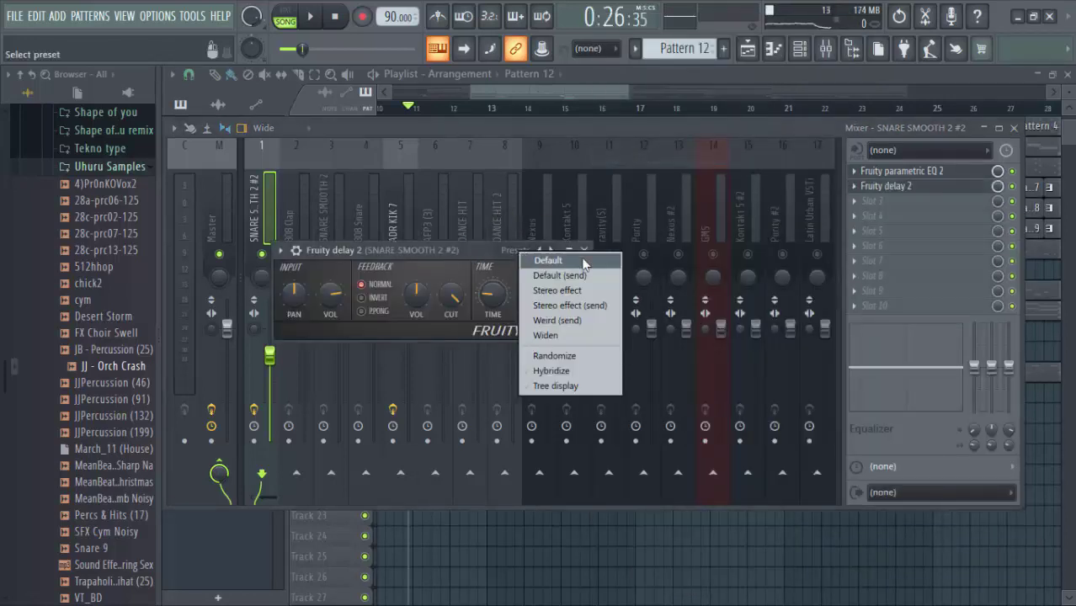
click(558, 335)
key(space)
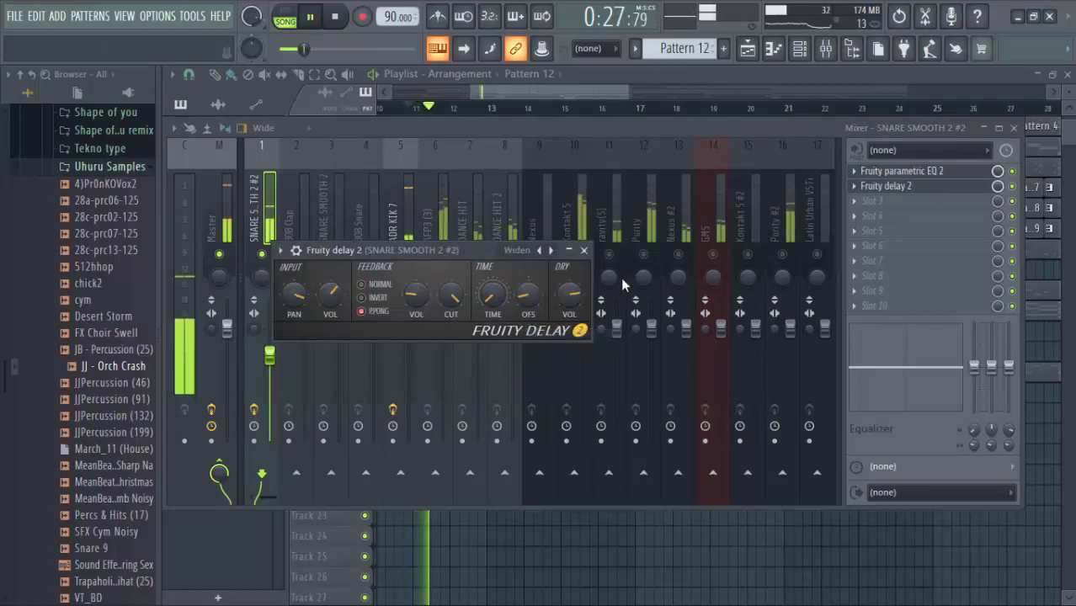
key(space)
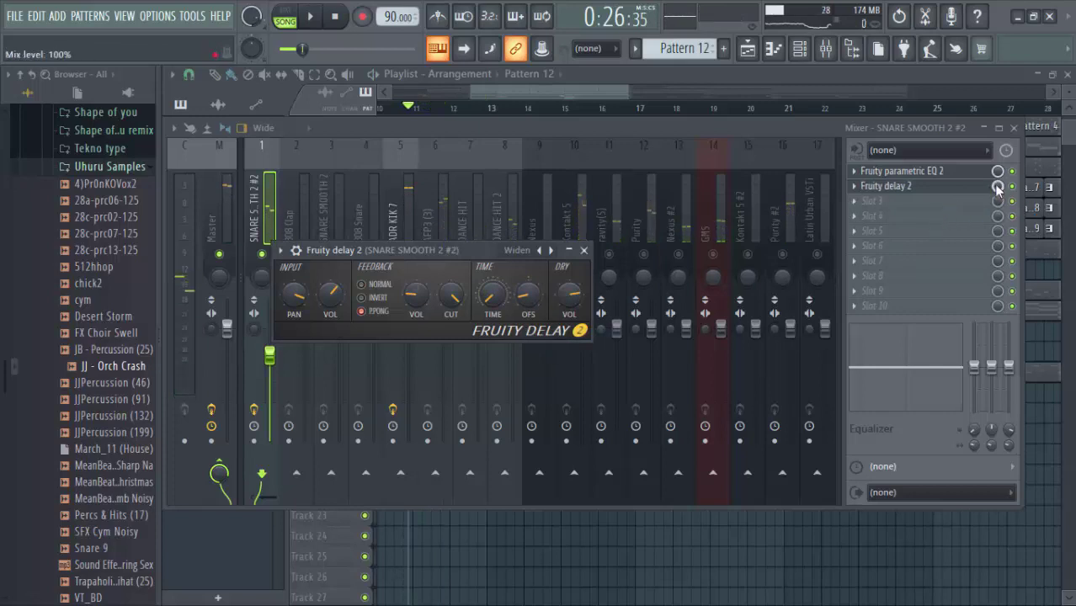
drag(998, 189, 998, 202)
Unmute the DANCE HIT mixer track and lower its volume to about 43% during playback.
key(space)
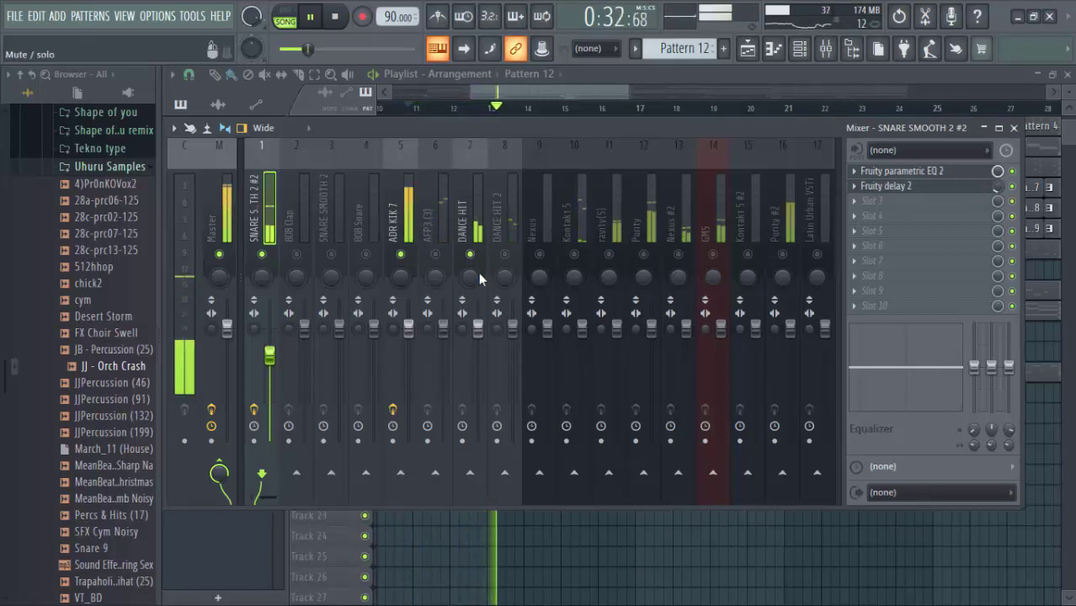
drag(479, 328, 481, 390)
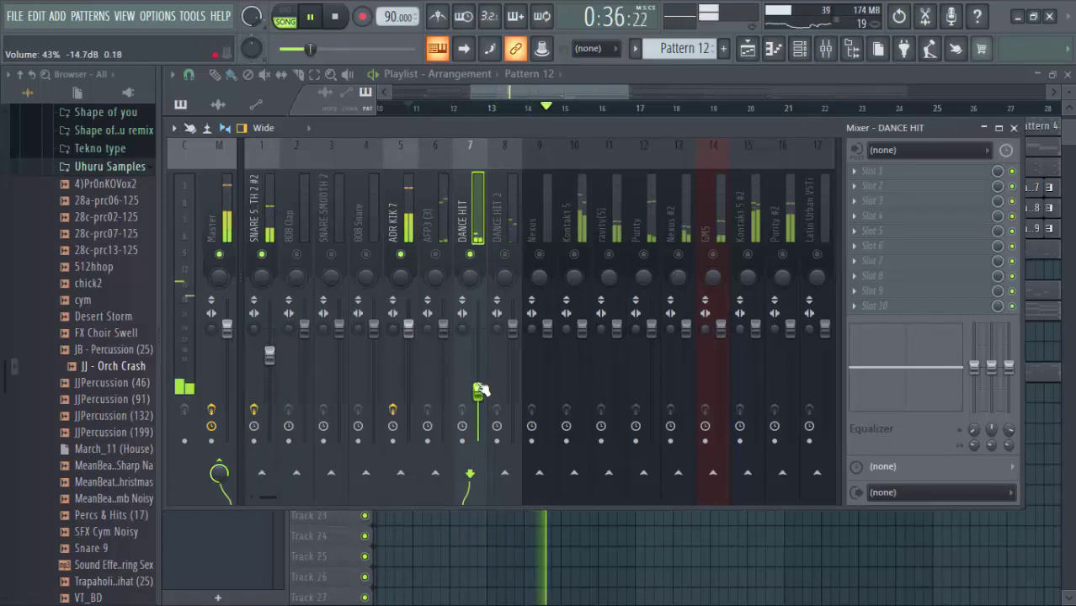
key(space)
Load Fruity Parametric EQ 2 into slot 1 of the DANCE HIT track and set band 1's order to Steep 8.
click(859, 172)
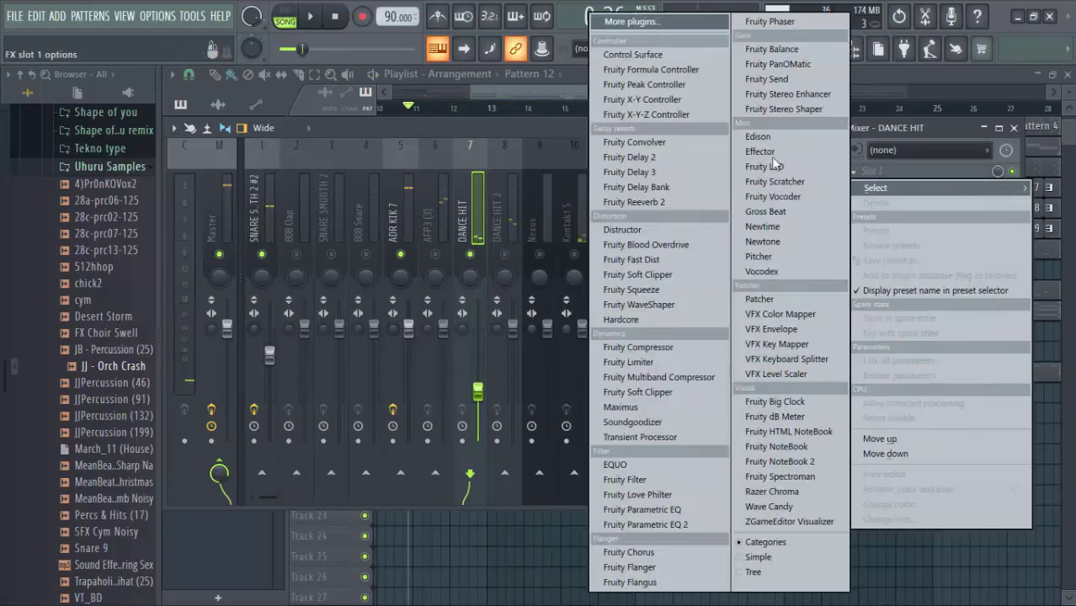
click(688, 522)
key(space)
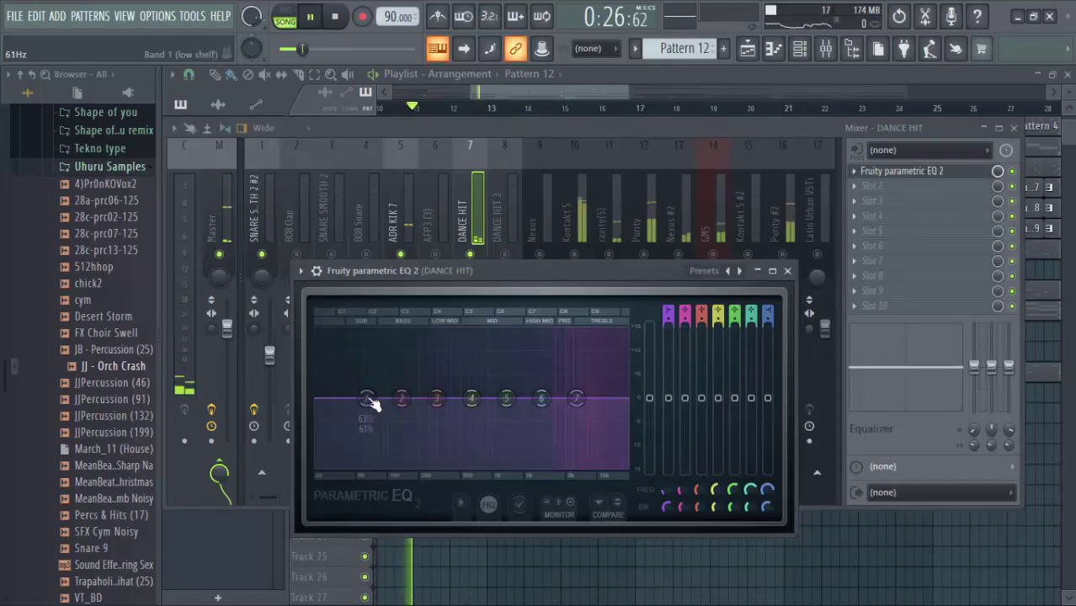
right_click(367, 398)
mouse_move(396, 455)
click(430, 460)
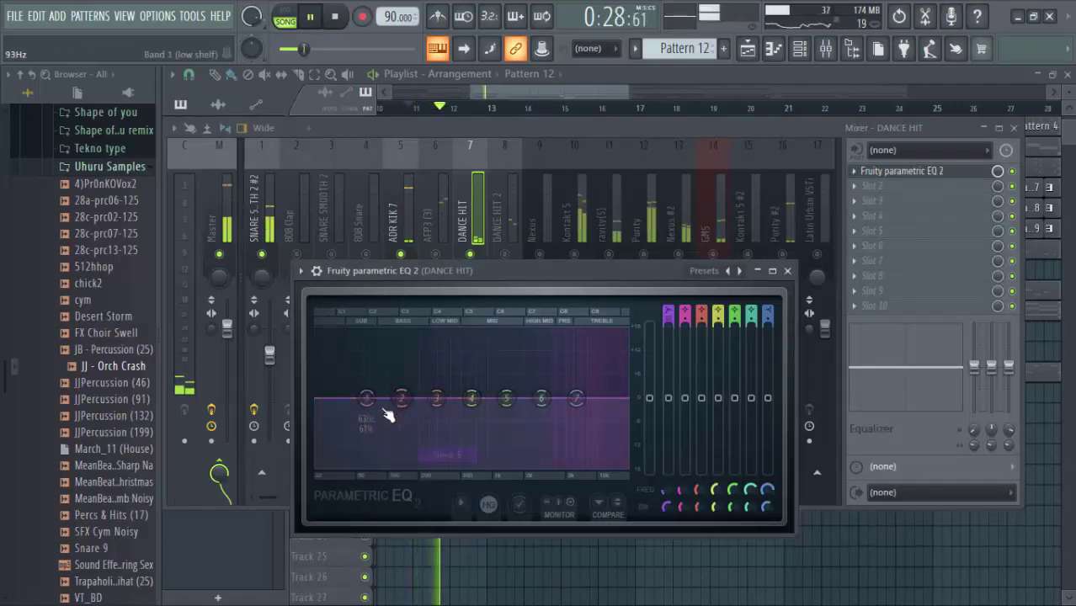
Cut DANCE HIT's frequencies below about 3 kHz with band 1 pulled fully down, and boost the treble with band 7.
drag(367, 398, 539, 465)
drag(541, 398, 570, 380)
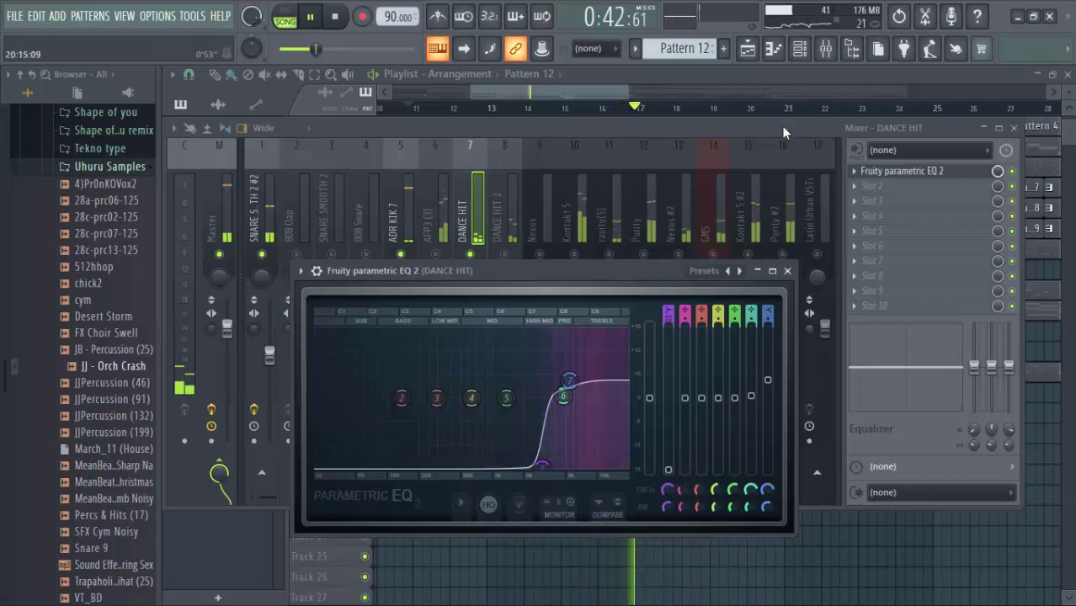
click(788, 270)
Load Fruity Stereo Shaper into slot 2 of the DANCE HIT track and choose its Delay preset.
click(899, 191)
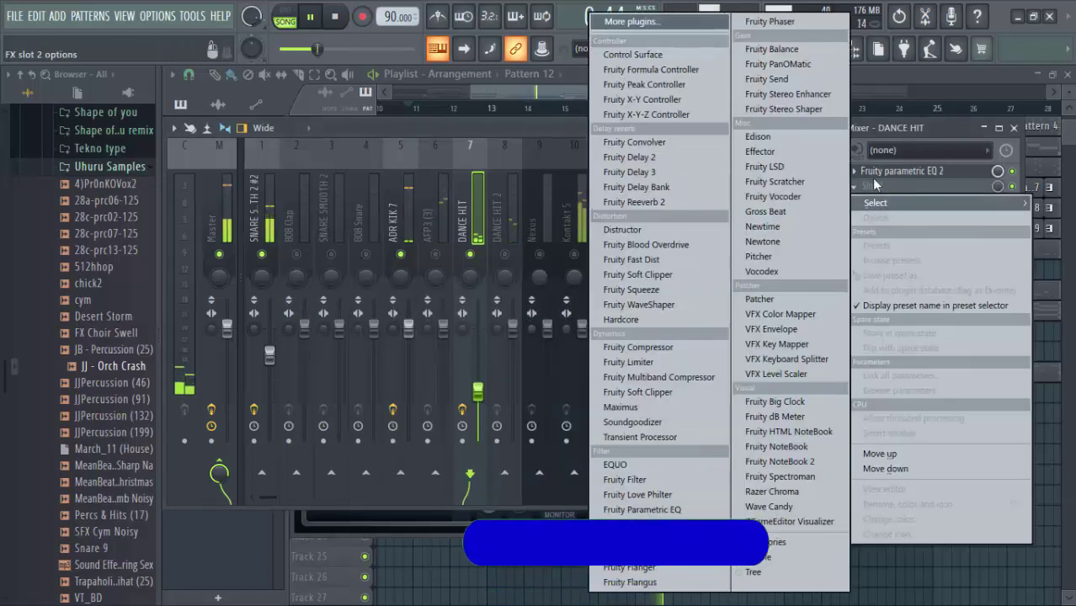
click(773, 109)
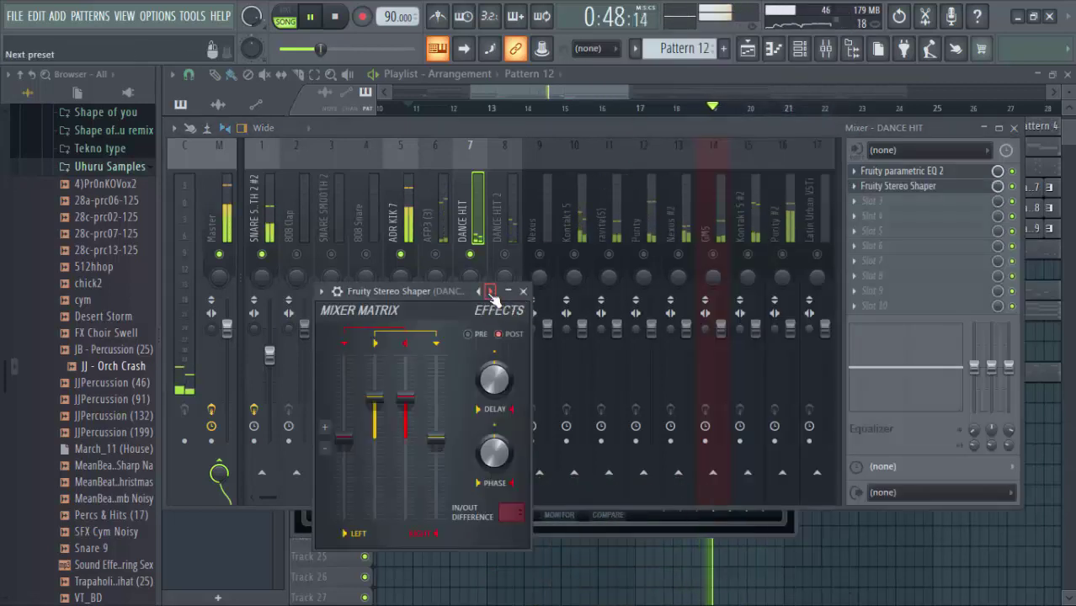
drag(494, 379, 515, 173)
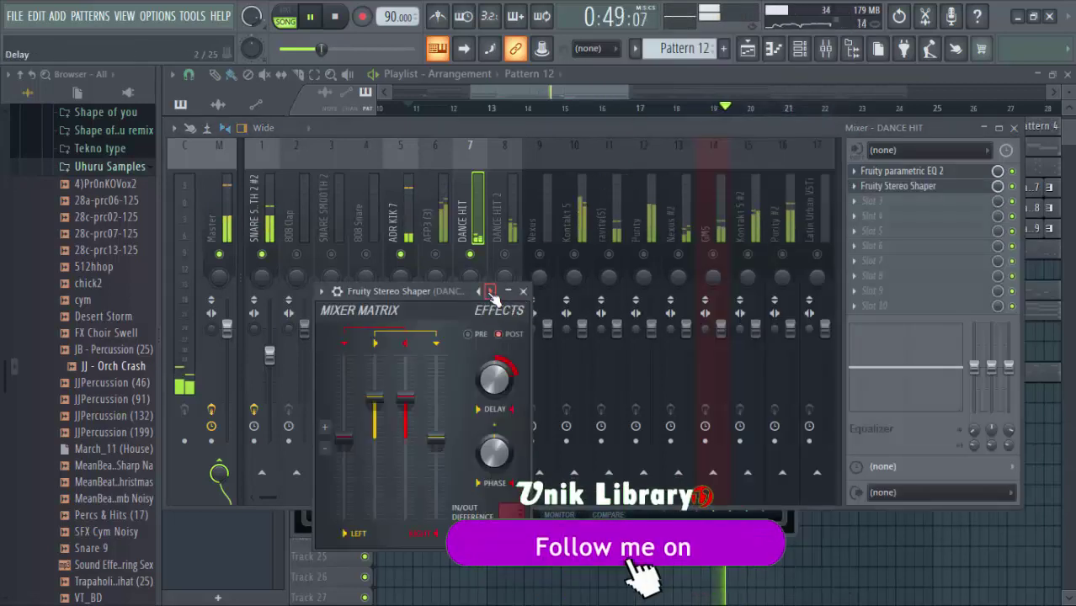
click(522, 125)
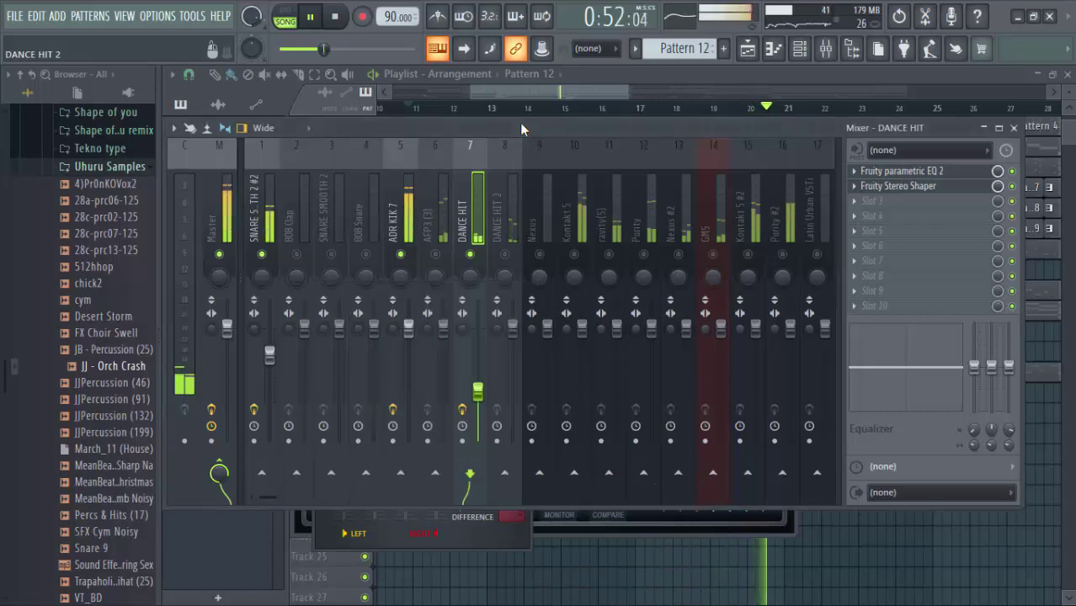
Lower the DANCE HIT track's volume to 35% while playing it with the kick and snare.
key(space)
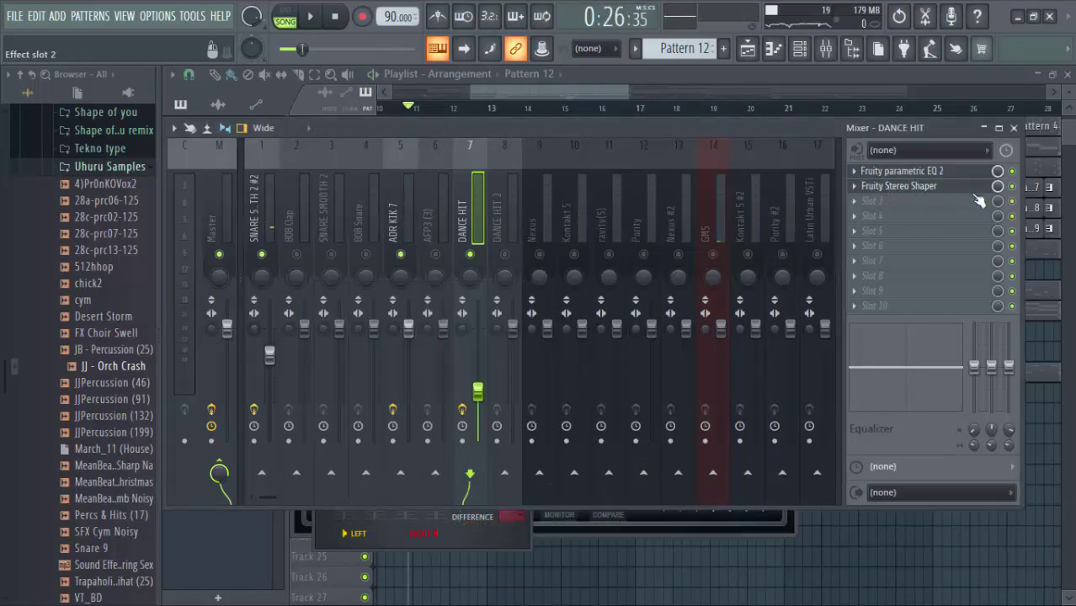
key(space)
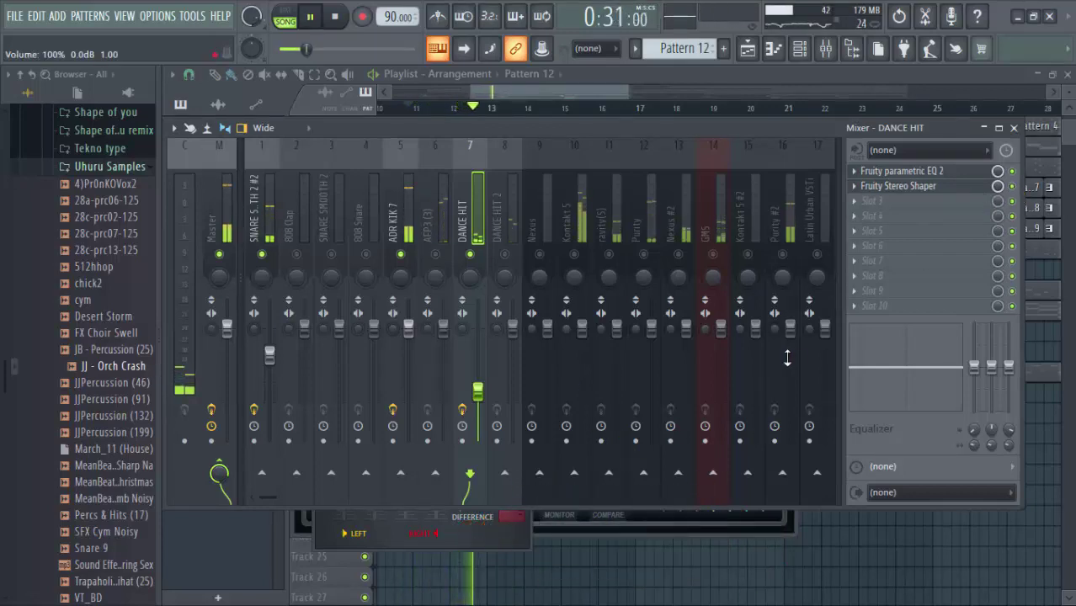
drag(479, 393, 479, 404)
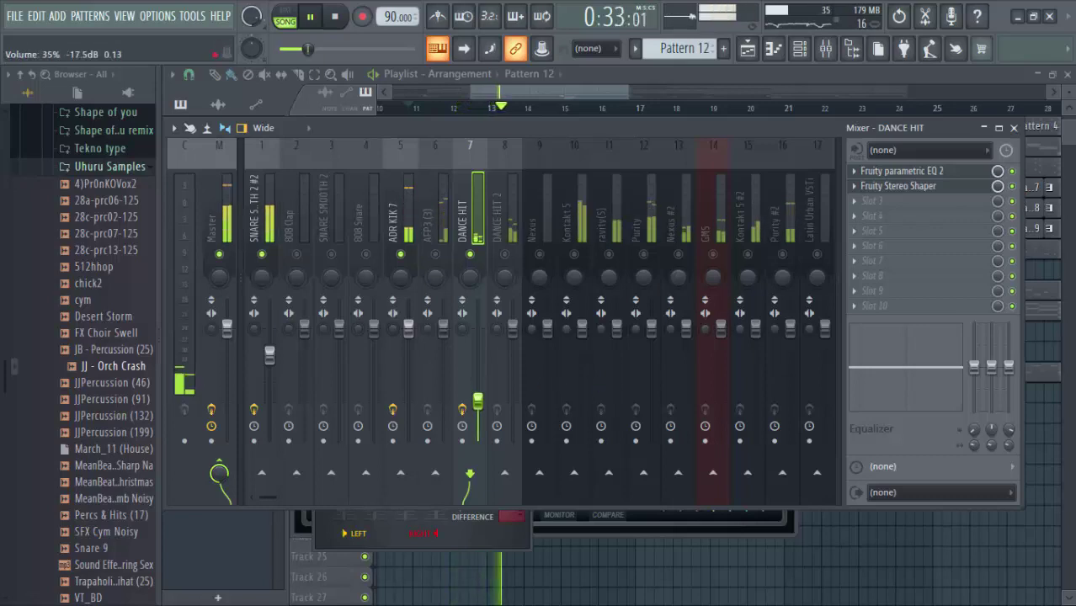
key(space)
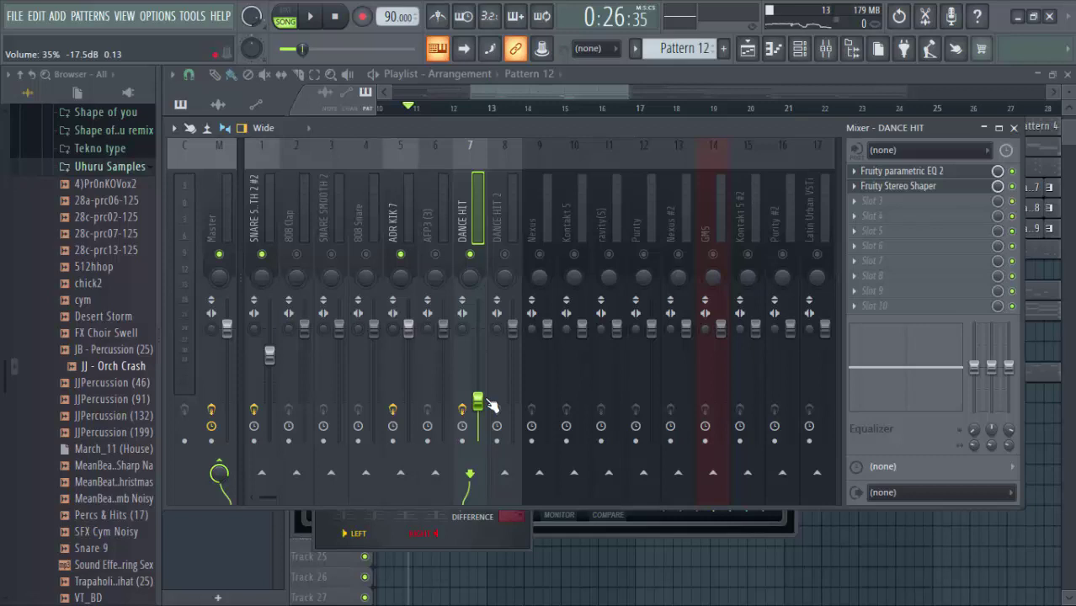
Unmute the DANCE HIT 2 mixer track, lower its volume fader and pan it 61% left during playback.
key(space)
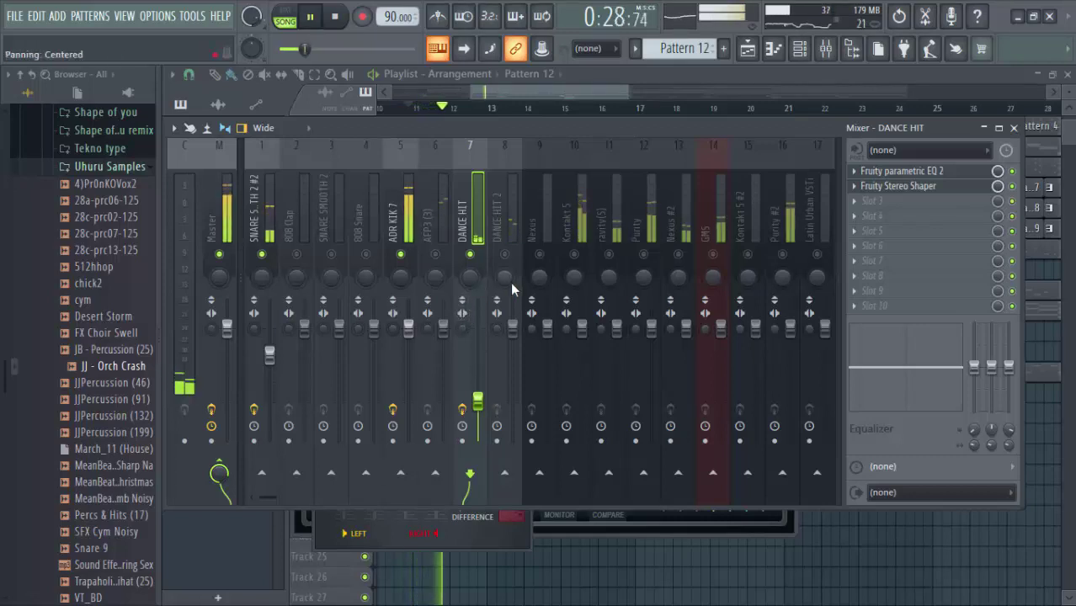
drag(512, 329, 512, 378)
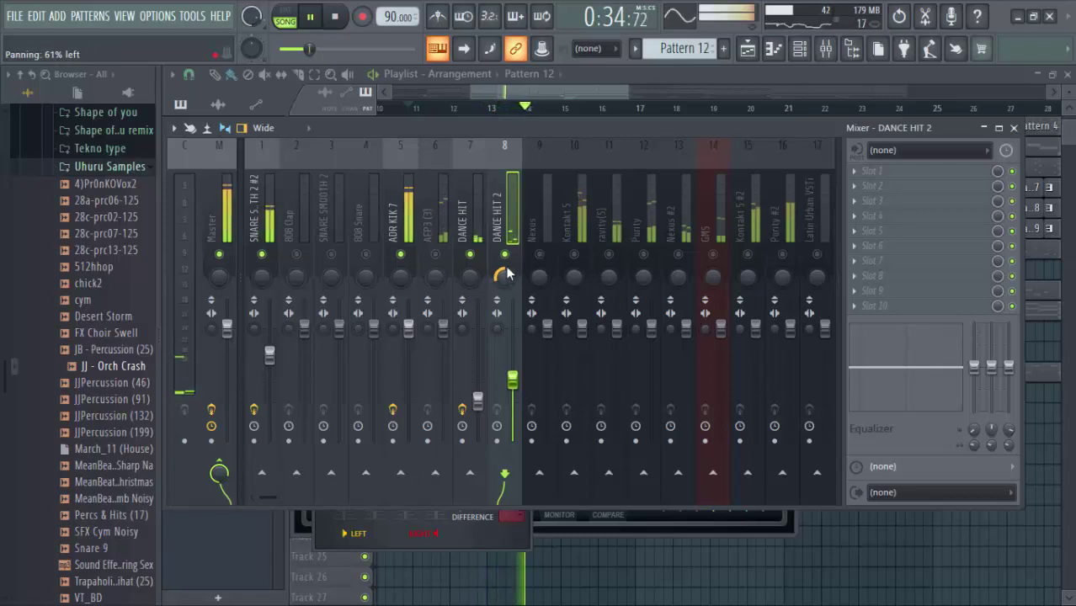
Unmute the AFP3 (3) mixer track, lower its volume fader and pan it 54% right while listening to the drums.
click(436, 255)
drag(443, 329, 443, 384)
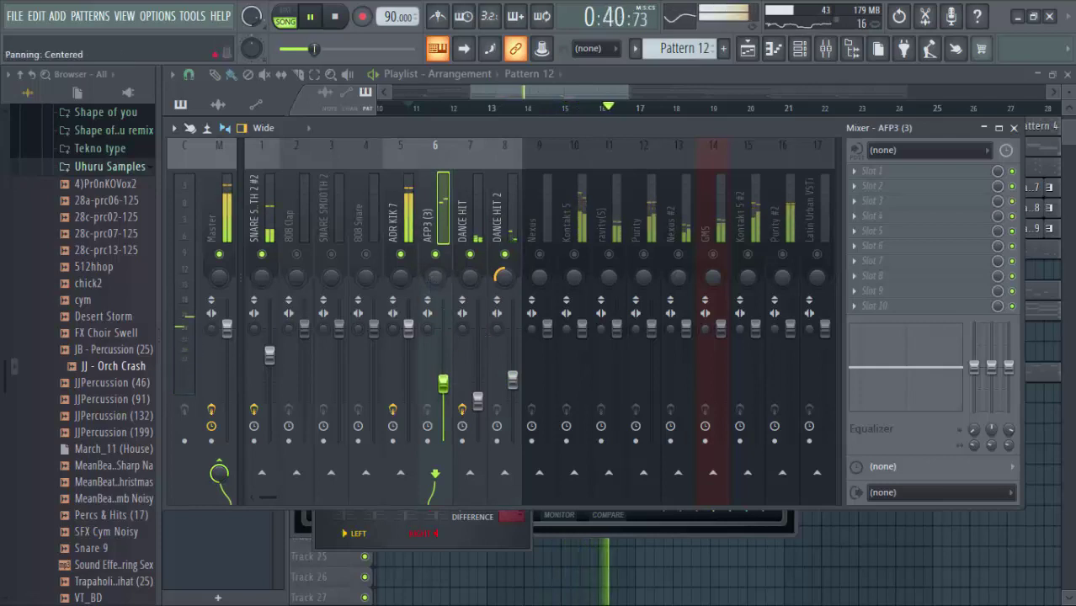
drag(435, 277, 435, 261)
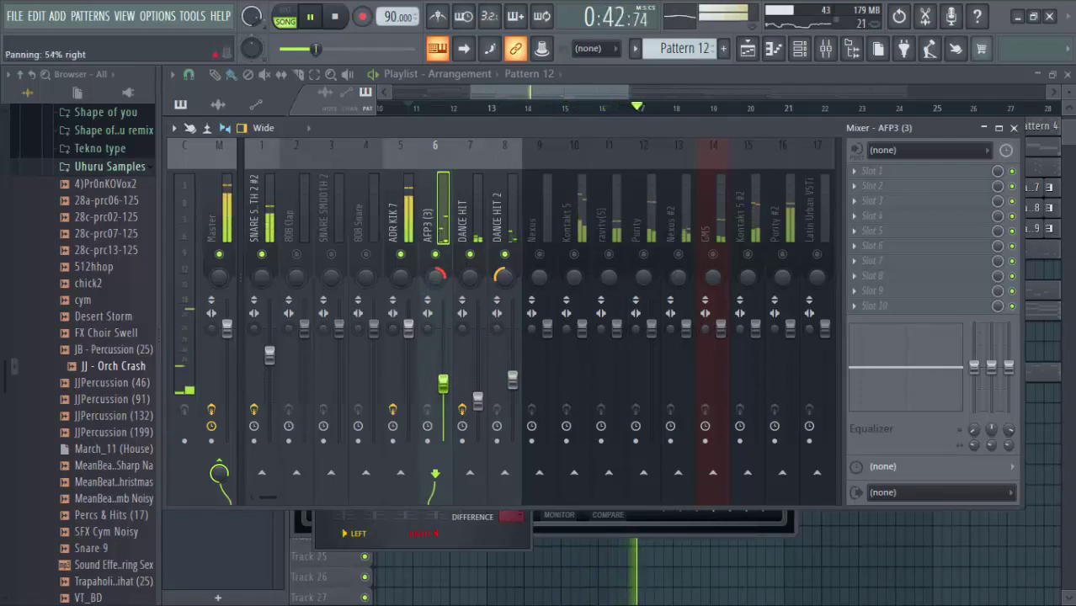
drag(447, 383, 443, 392)
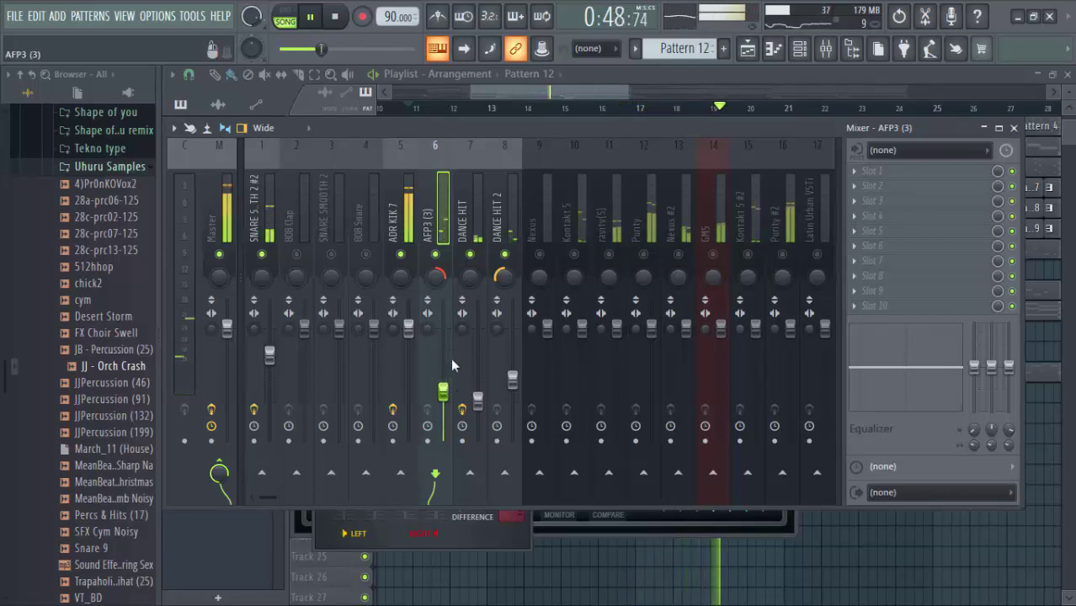
key(space)
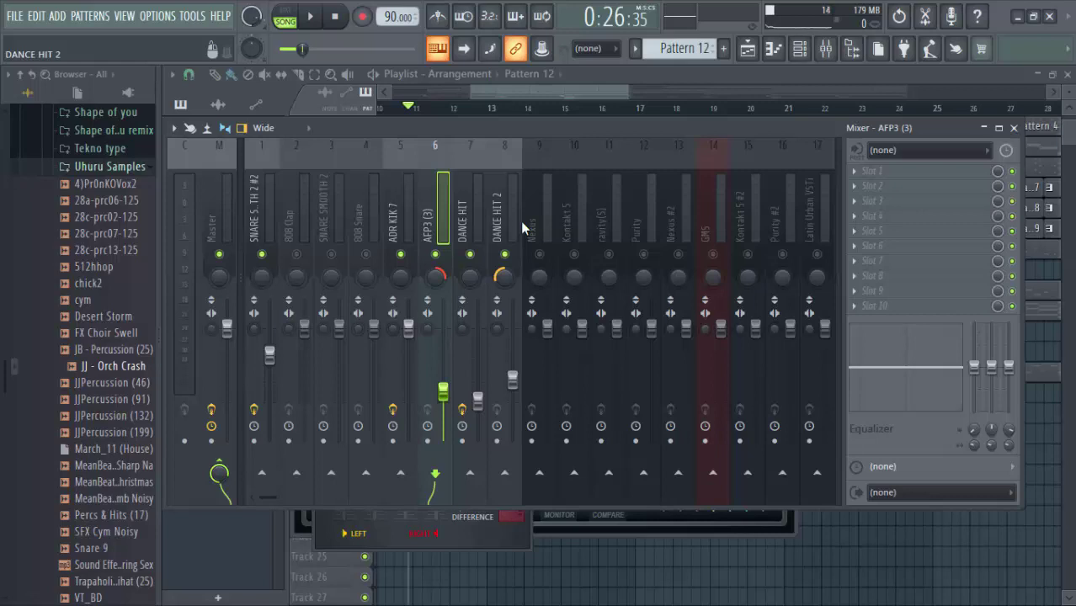
Unmute the Kontakt 5 mixer track on channel 10 and lower its volume to about 61% against the drums.
key(space)
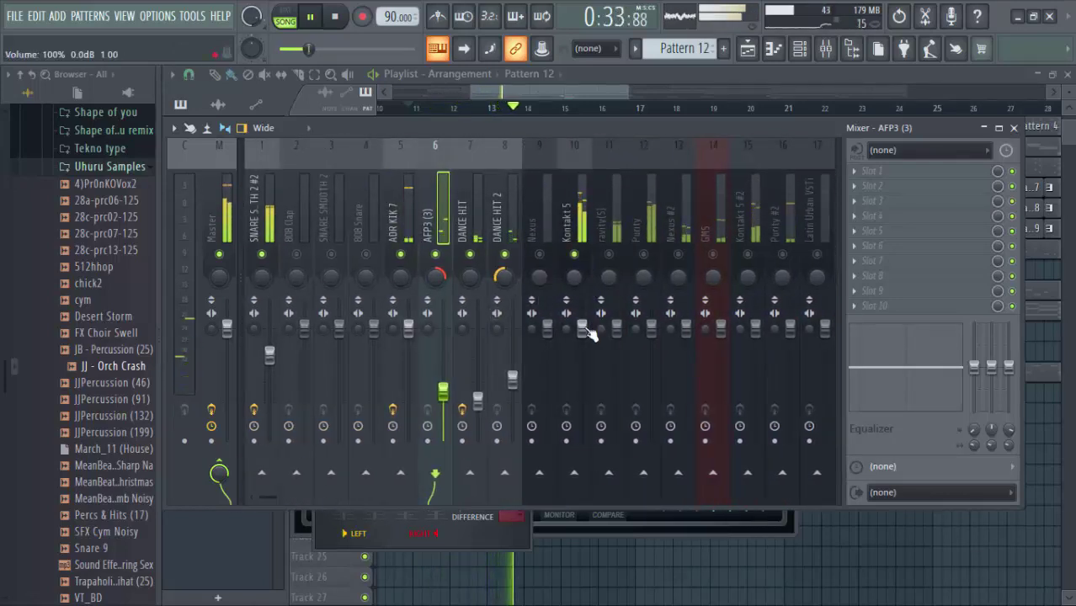
drag(584, 327, 584, 369)
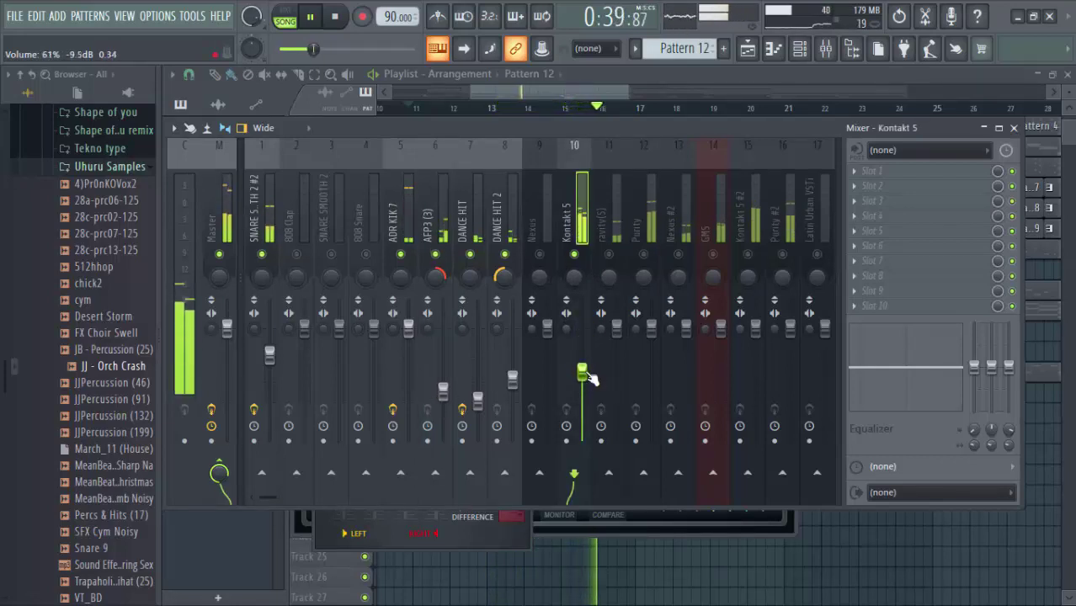
Load Fruity Parametric EQ 2 into slot 1 of the Kontakt 5 track and set band 1's order to Steep 8.
click(893, 173)
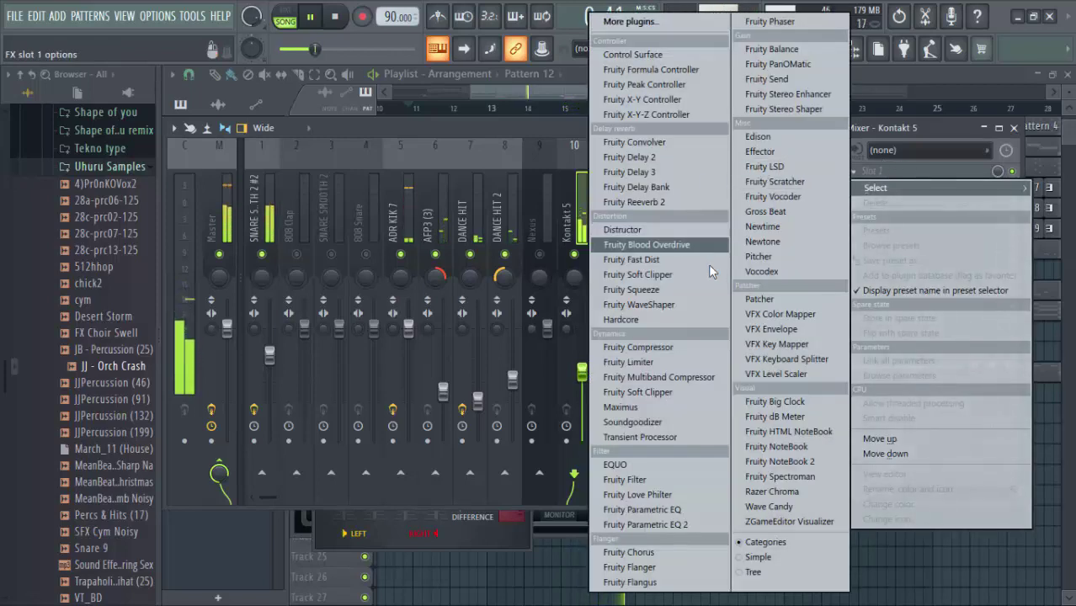
click(645, 523)
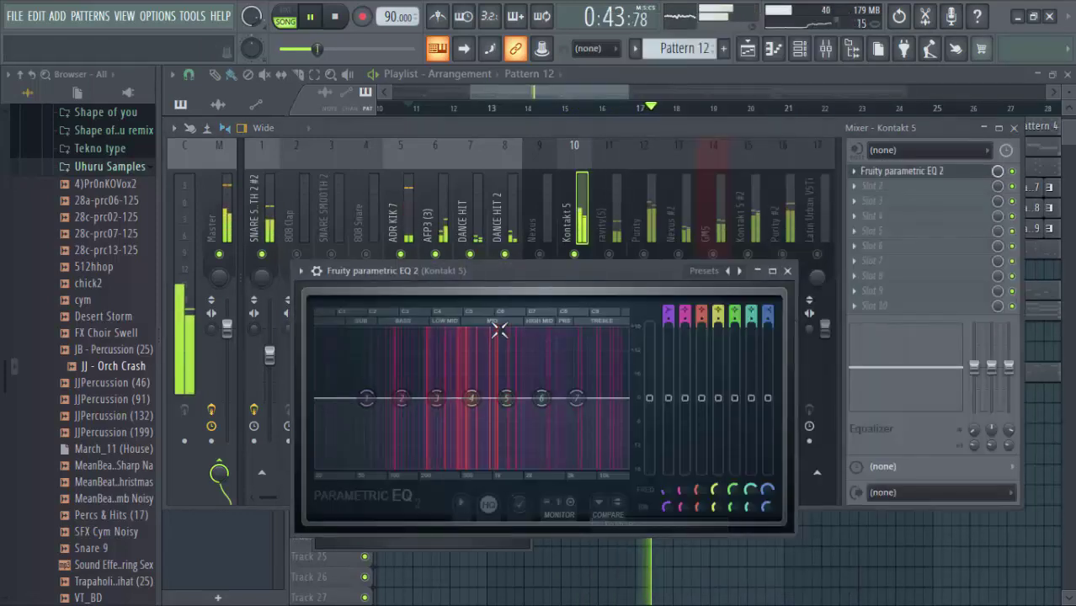
right_click(368, 400)
mouse_move(395, 454)
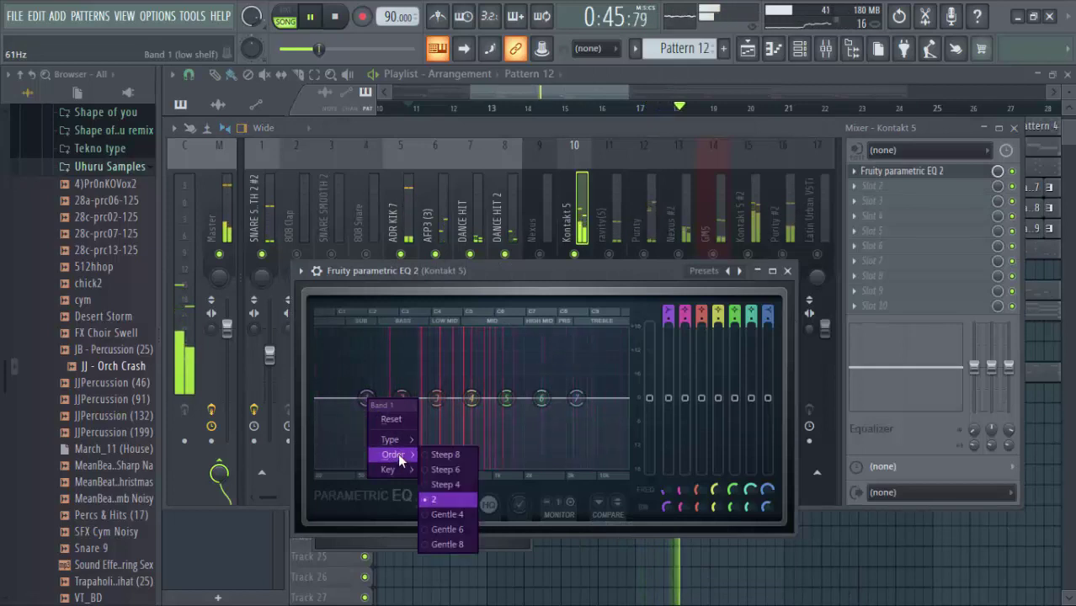
click(429, 454)
Shape the Kontakt 5 EQ with a steep low cut, a slight dip on band 4 and gentle boosts on bands 5 to 7, then trim the track's fader.
drag(371, 404, 384, 462)
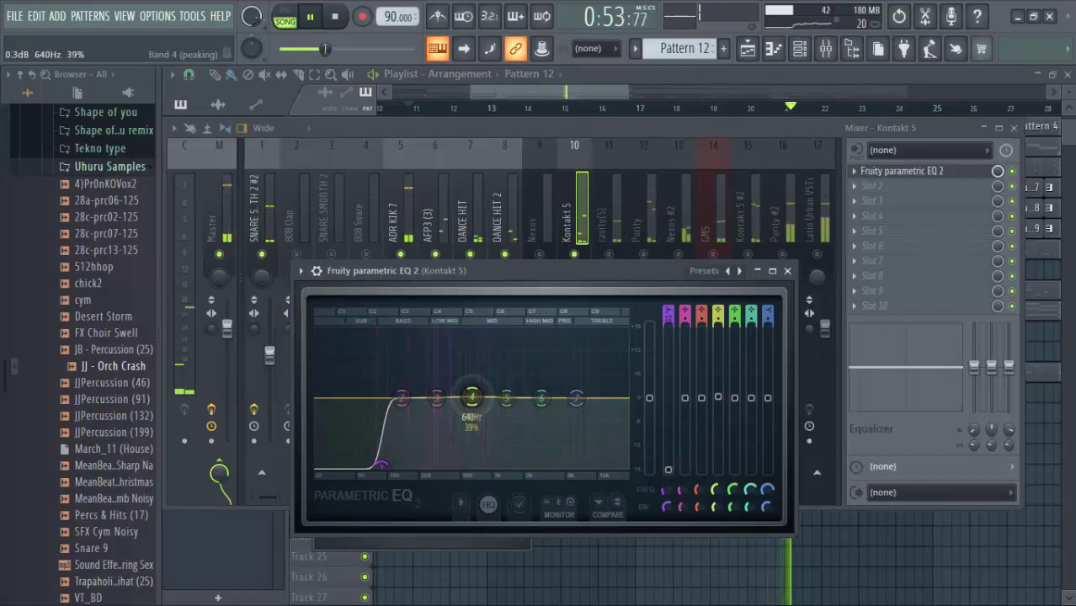
drag(471, 399, 411, 405)
drag(506, 408, 469, 401)
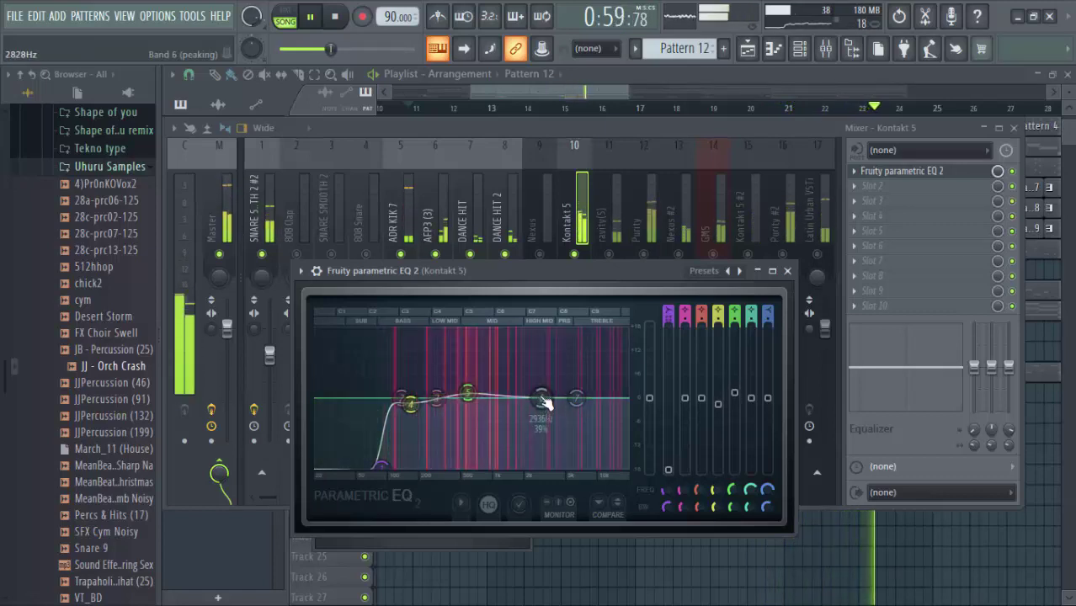
drag(543, 399, 580, 391)
key(space)
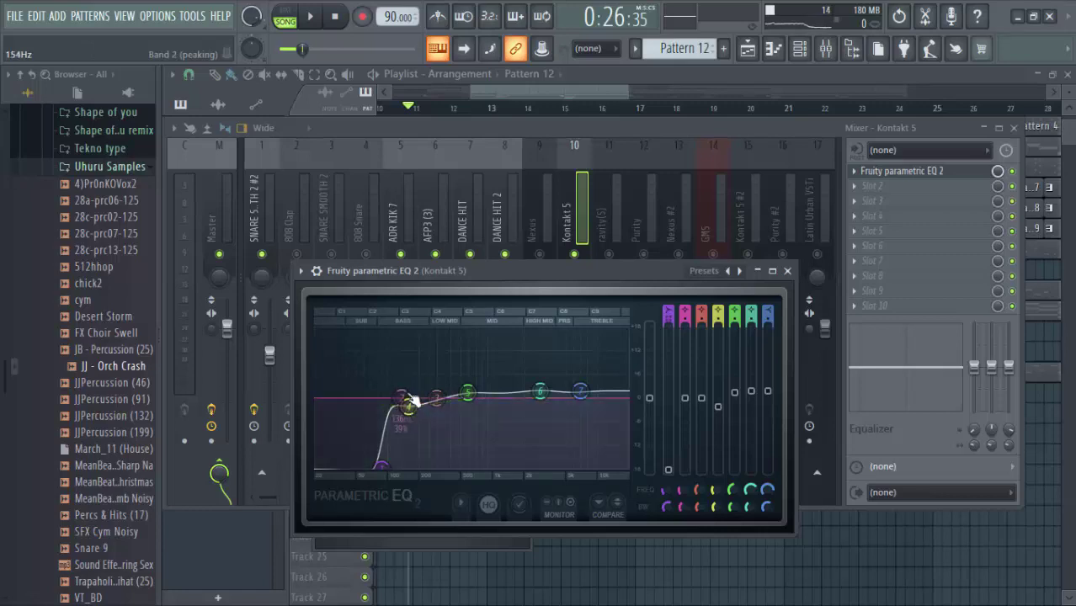
key(space)
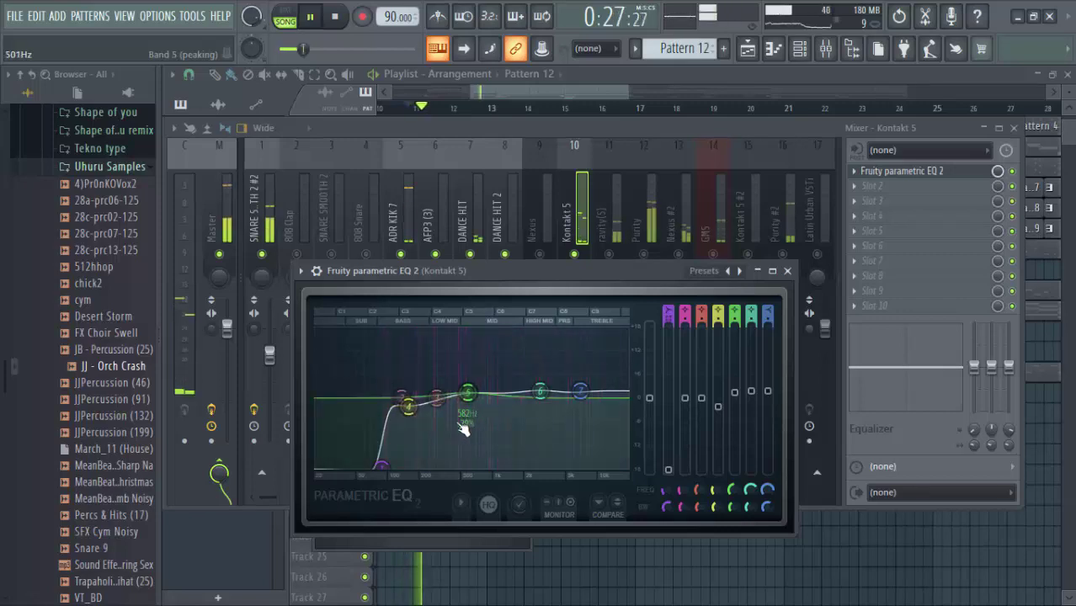
click(688, 127)
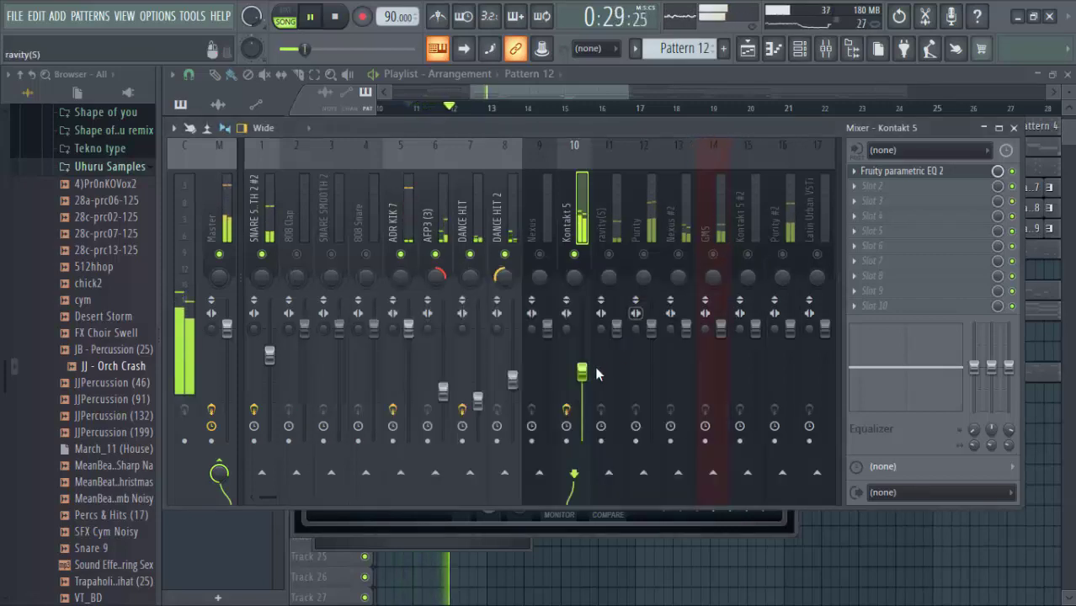
drag(582, 368, 582, 372)
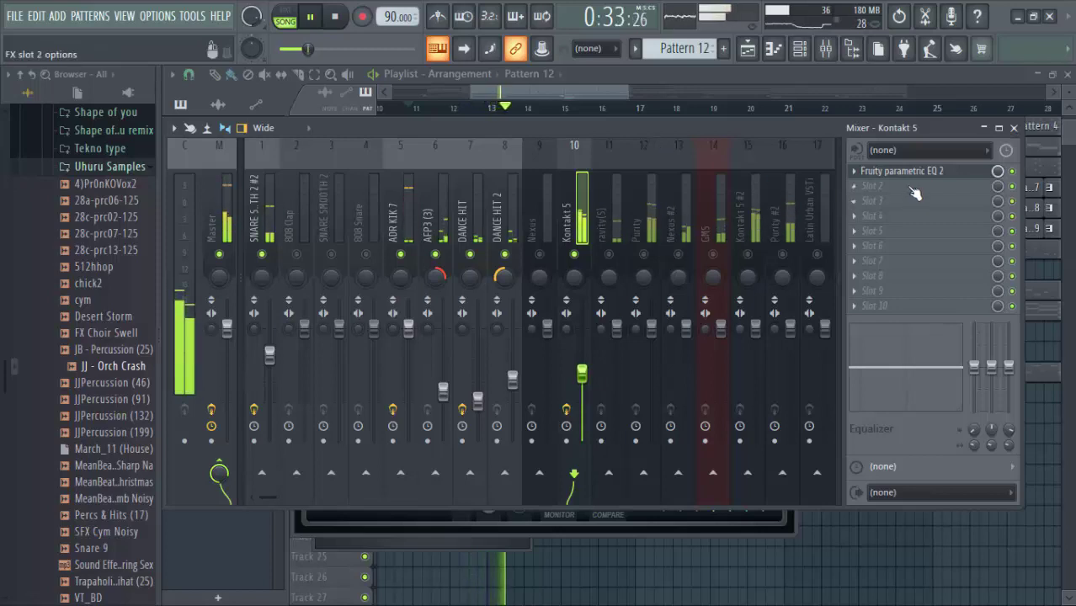
Load Fruity Compressor into slot 2 of the Kontakt 5 mixer track.
key(space)
click(884, 186)
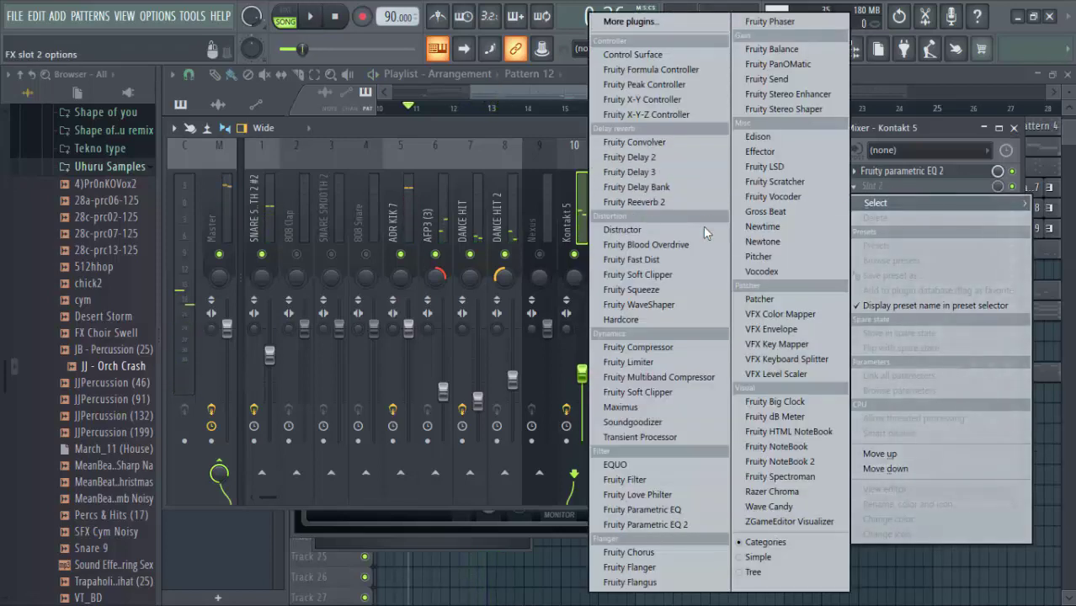
click(625, 347)
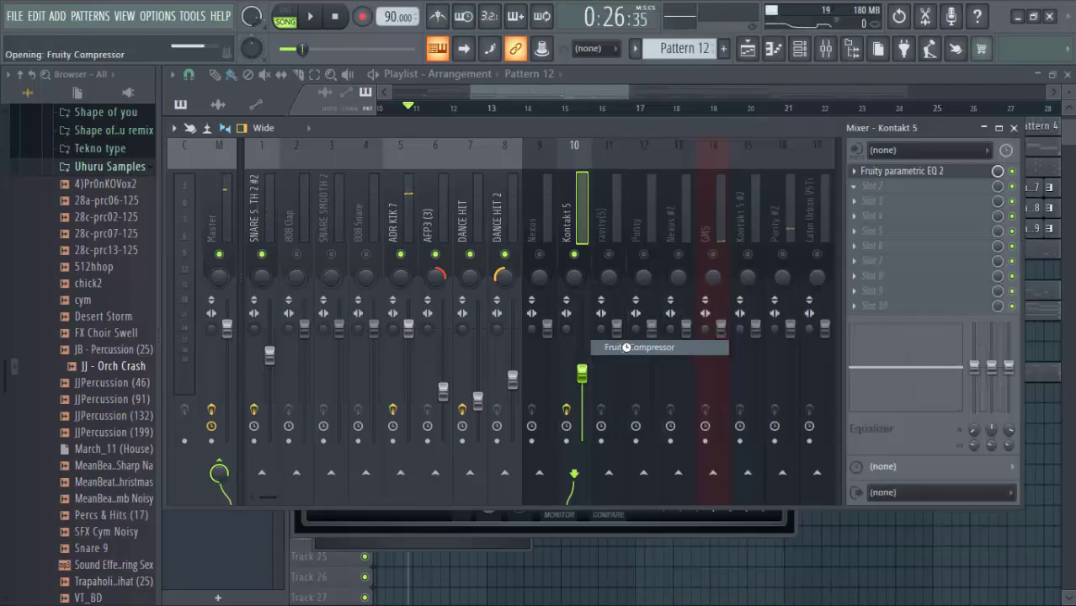
drag(524, 287, 514, 247)
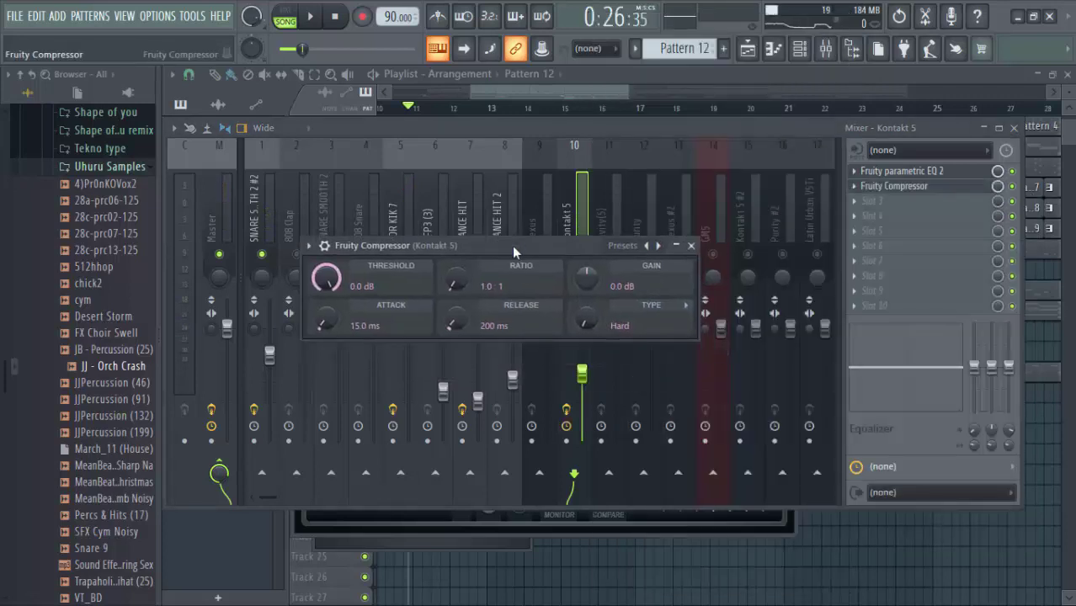
Set the Kontakt 5 compressor to threshold -17.1 dB, ratio 5.1:1, attack 20.6 ms, release 152 ms, type Vintage and gain 5.4 dB during playback.
key(space)
drag(326, 278, 327, 306)
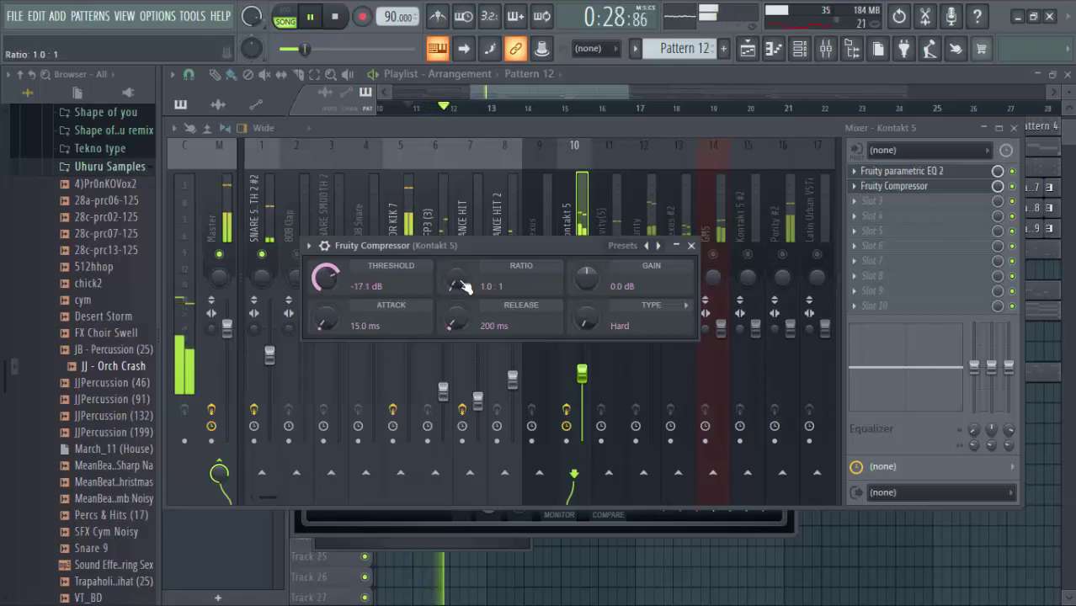
drag(463, 283, 462, 264)
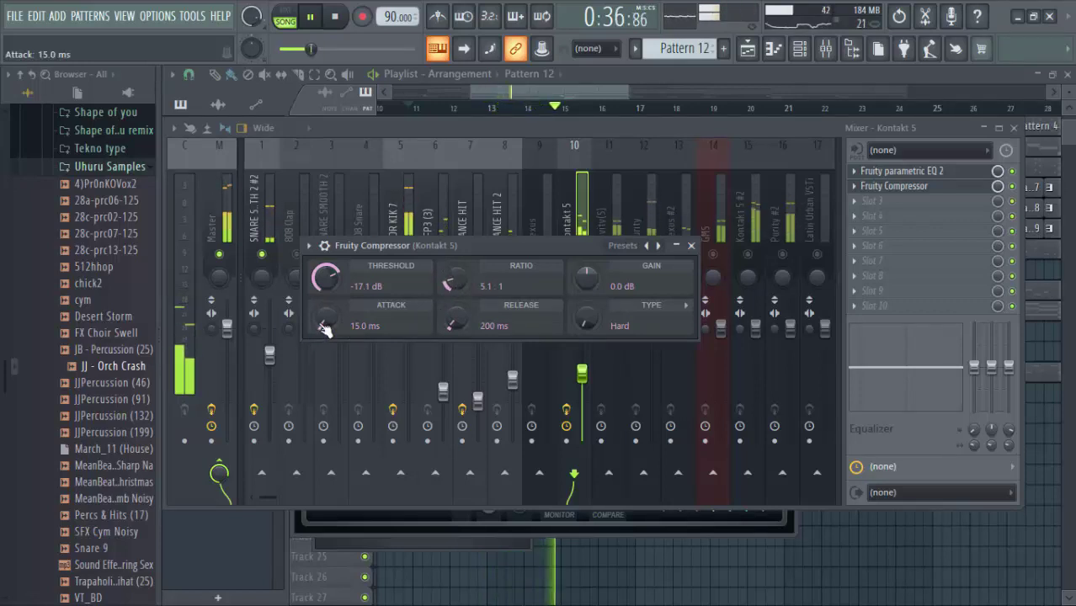
drag(322, 320, 322, 315)
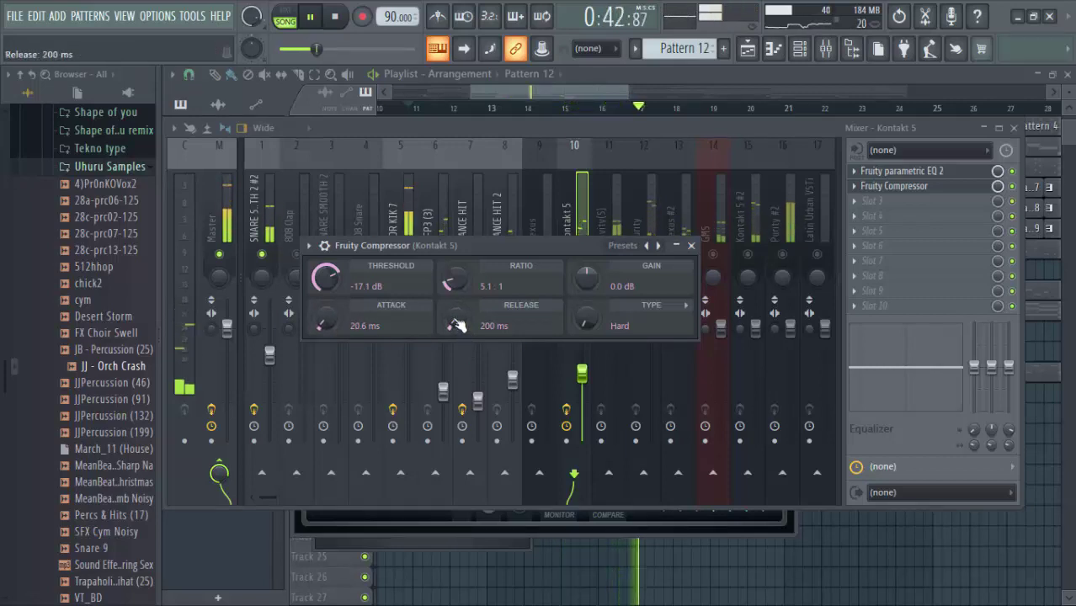
drag(455, 319, 455, 321)
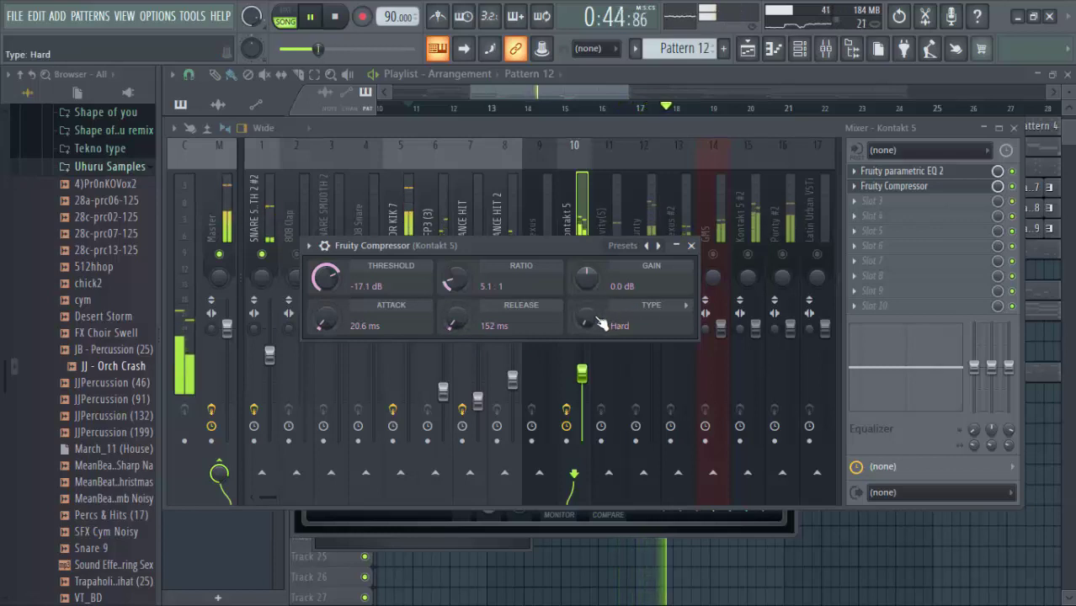
drag(581, 318, 581, 321)
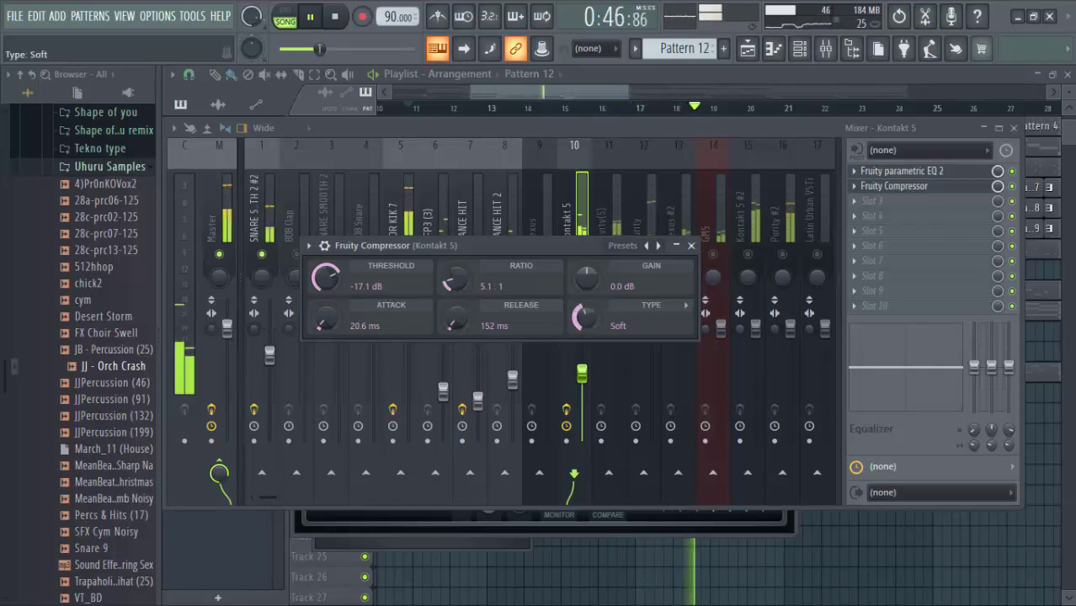
drag(592, 278, 592, 257)
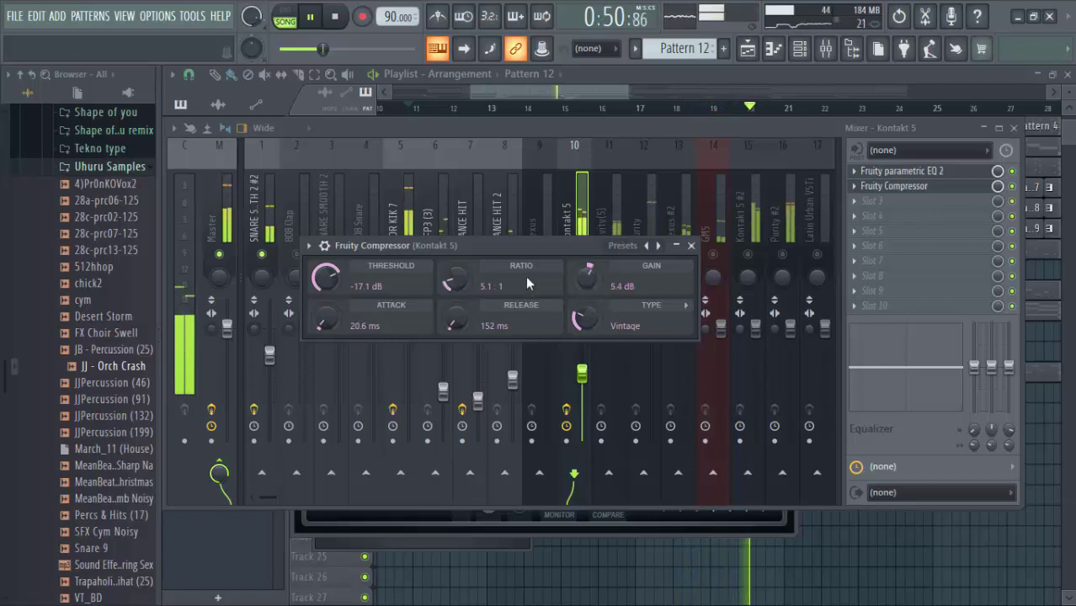
click(1013, 187)
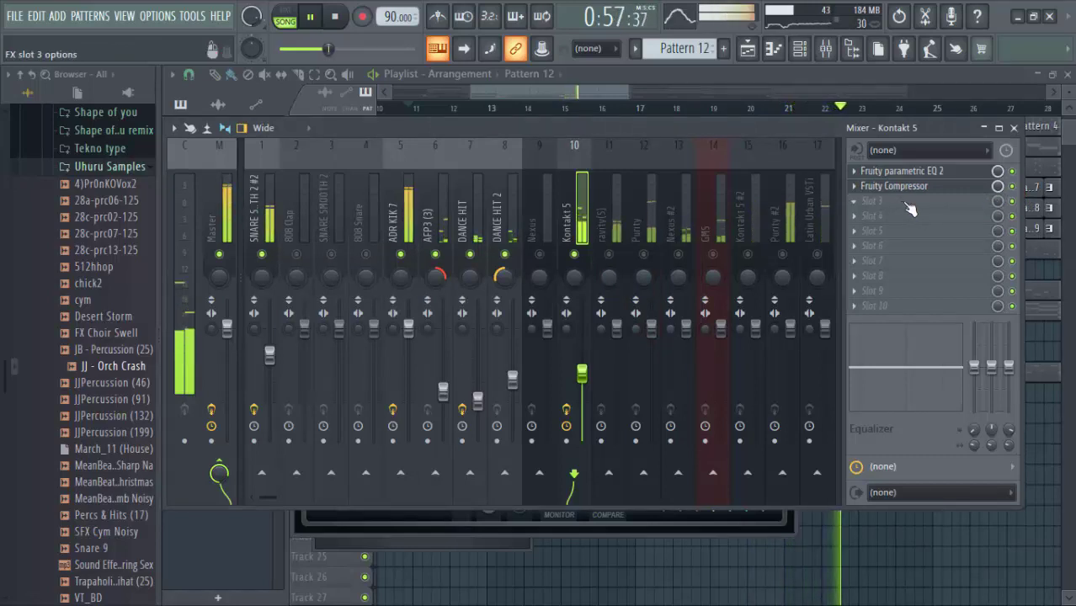
Load Fruity Delay 3 into slot 3 of the Kontakt 5 track and listen to its default sound.
key(space)
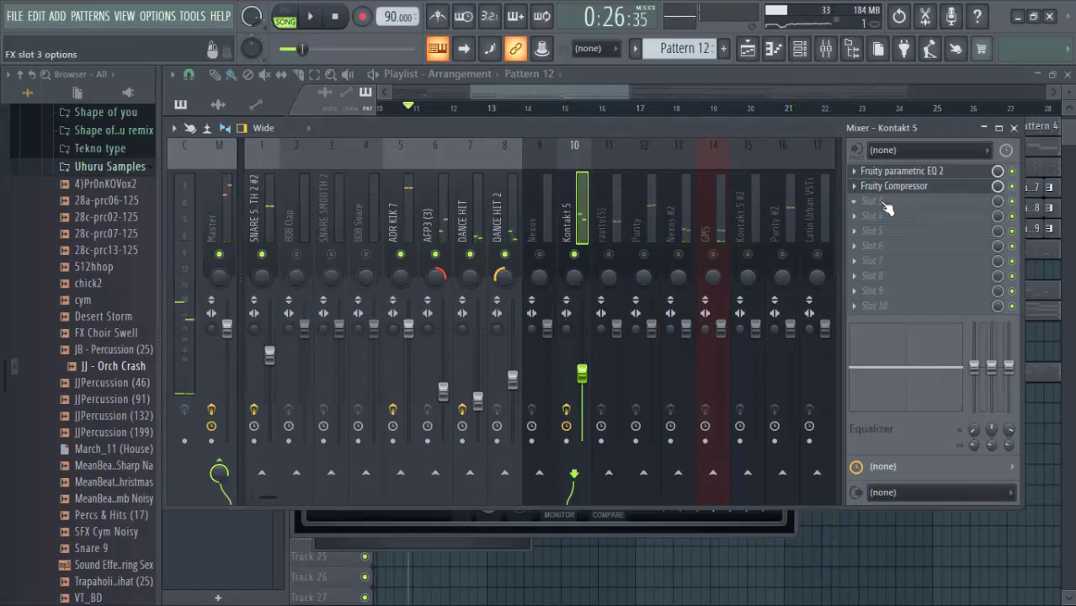
click(887, 209)
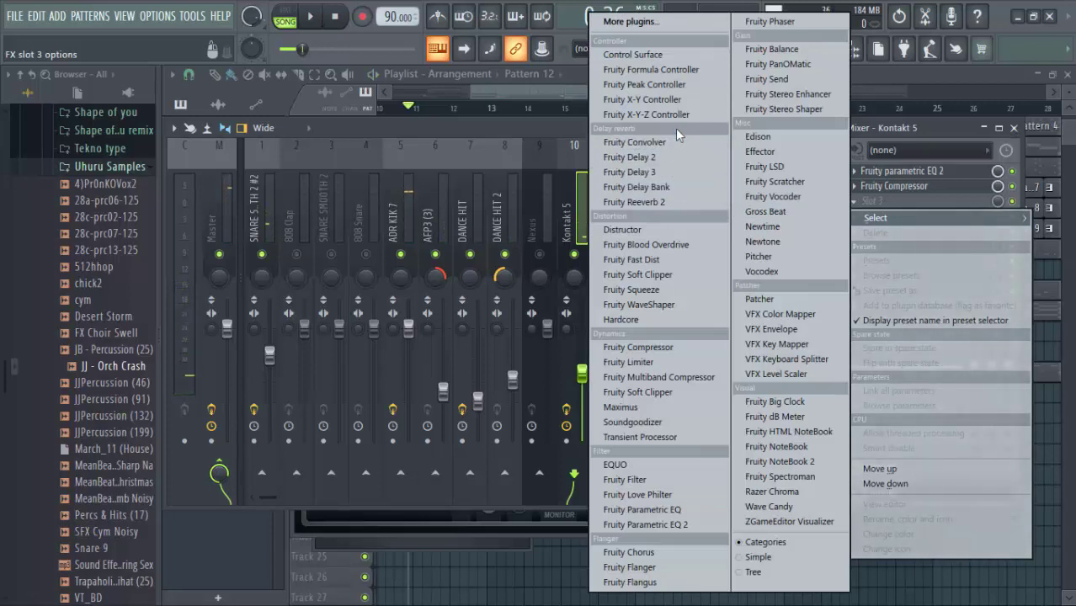
click(668, 173)
key(space)
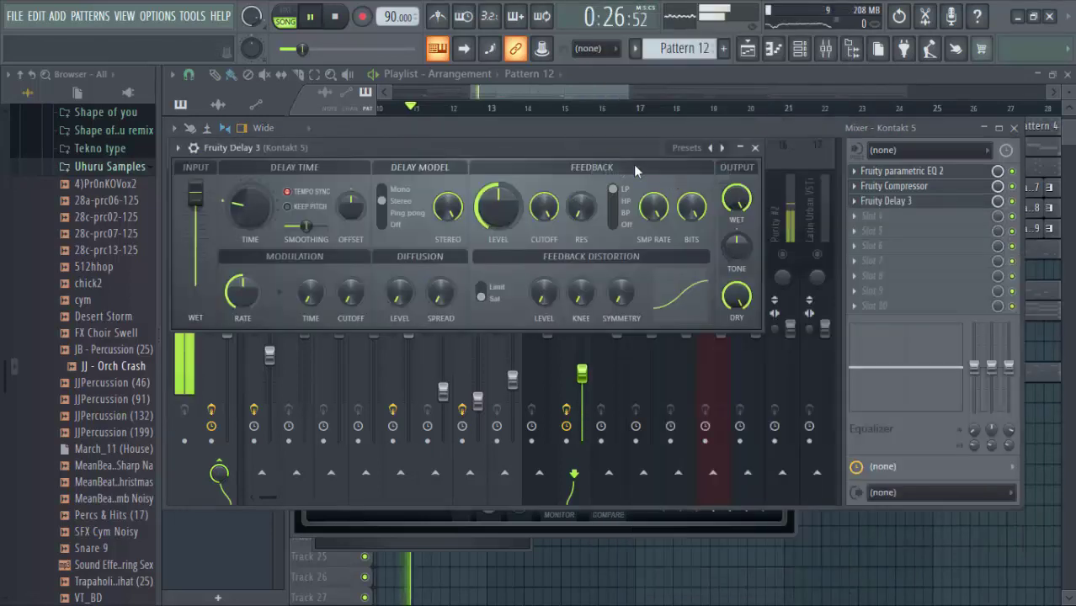
drag(539, 145, 560, 133)
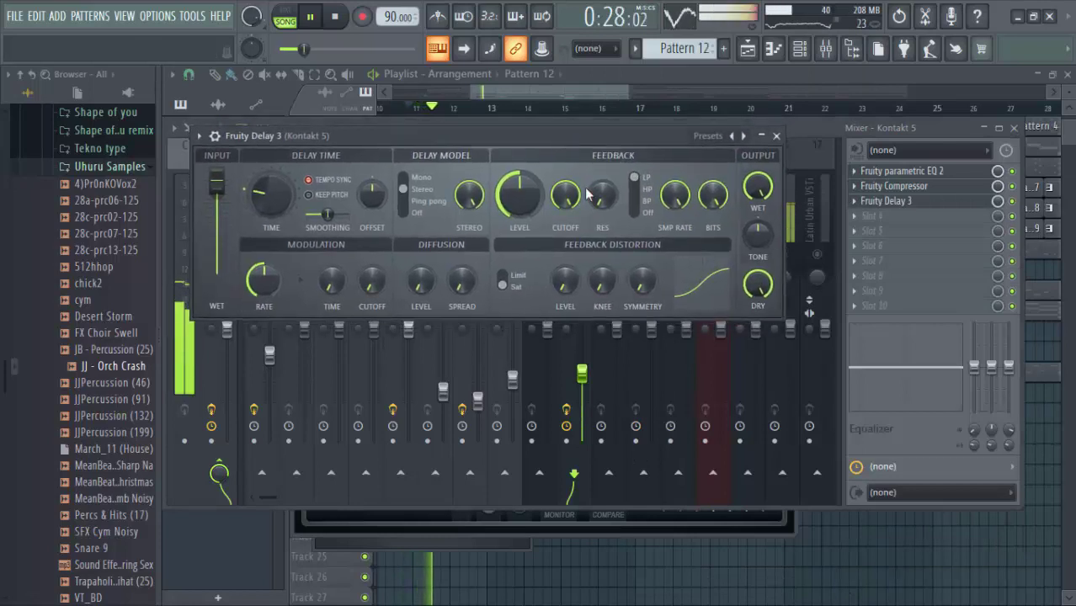
Apply the Ping pong preset to Fruity Delay 3 and reduce its slot mix level to 35%.
key(space)
click(709, 135)
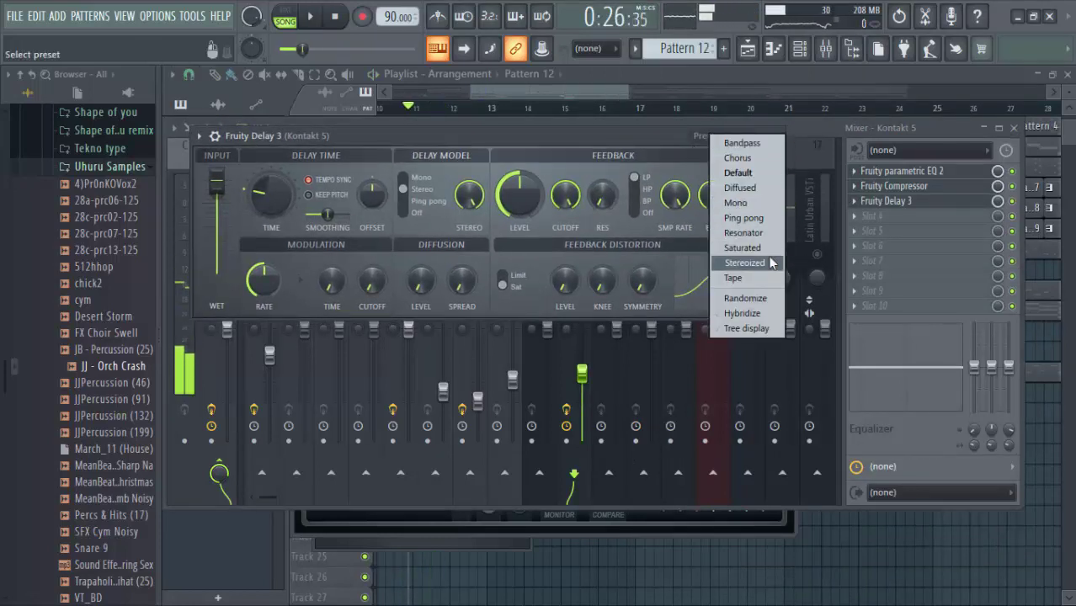
click(744, 217)
key(space)
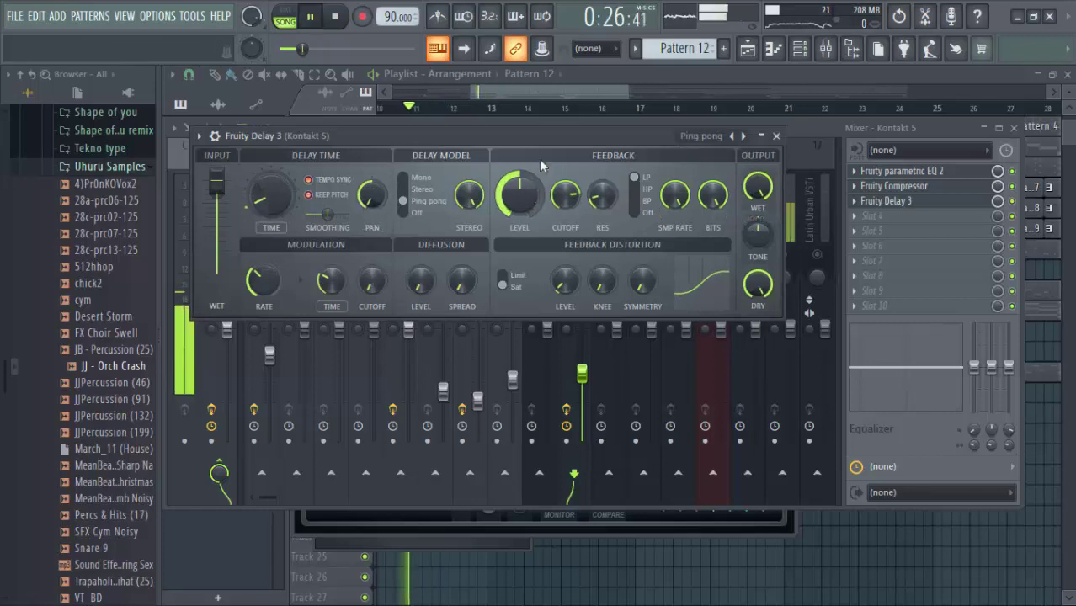
drag(527, 137, 513, 161)
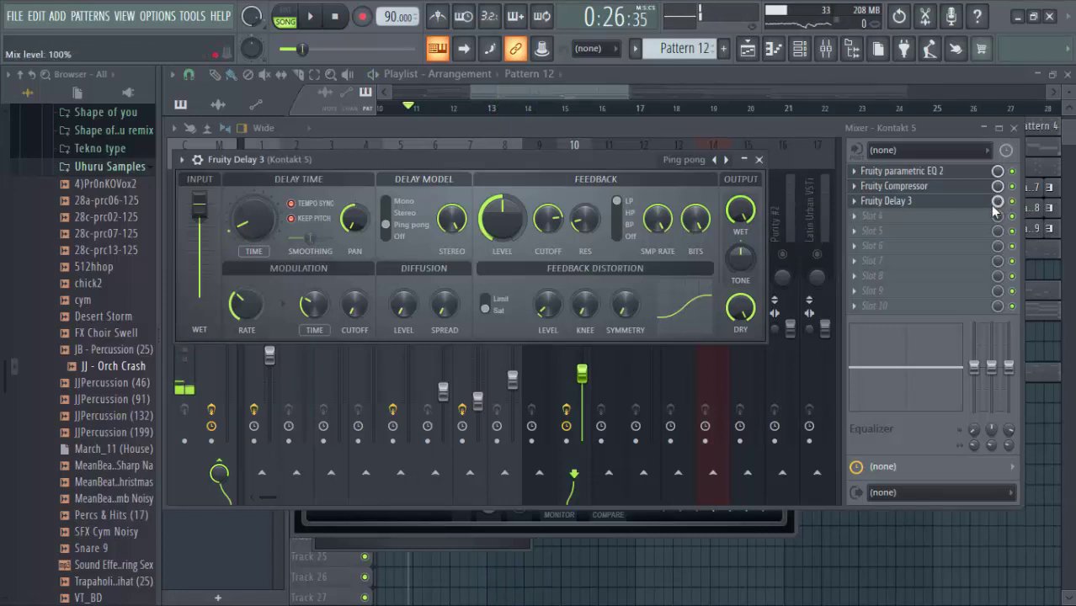
click(994, 203)
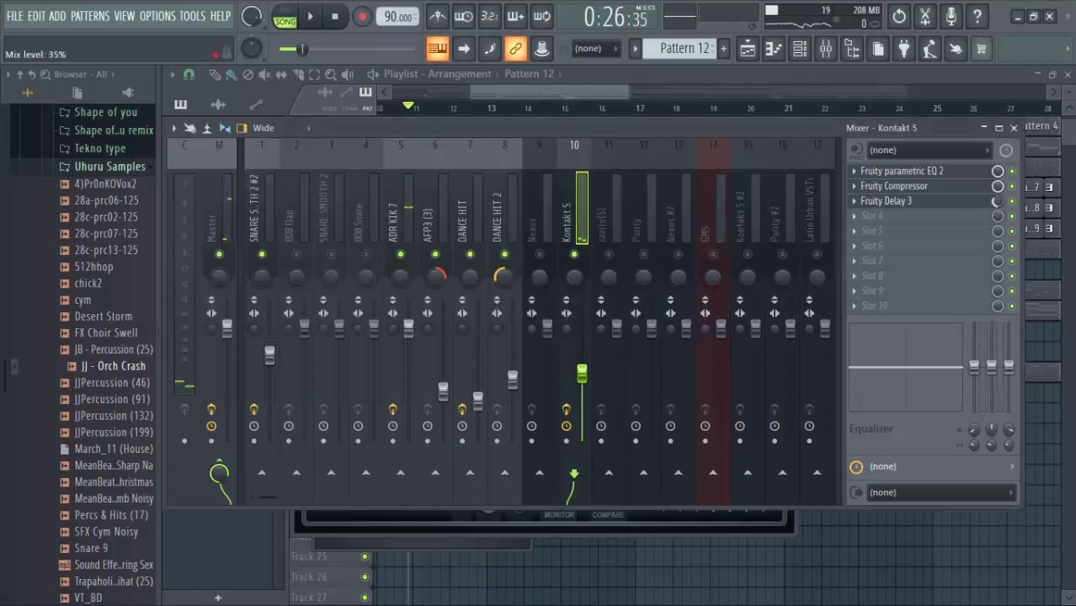
Lower the Kontakt 5 track's volume to about 53%, then unmute the ravity(S) track and lower its fader during playback.
key(space)
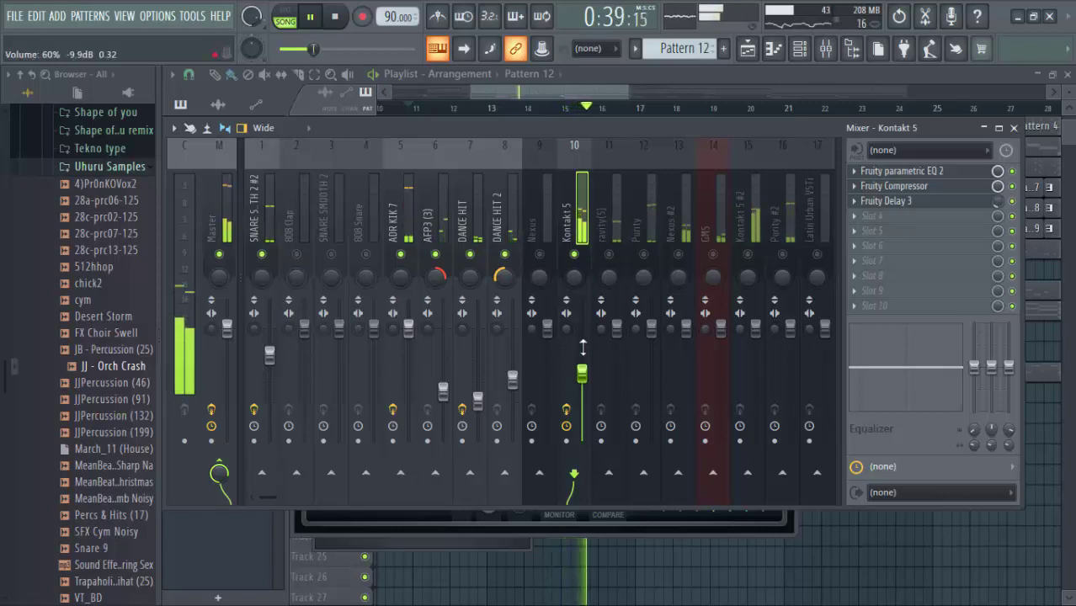
drag(582, 372, 582, 378)
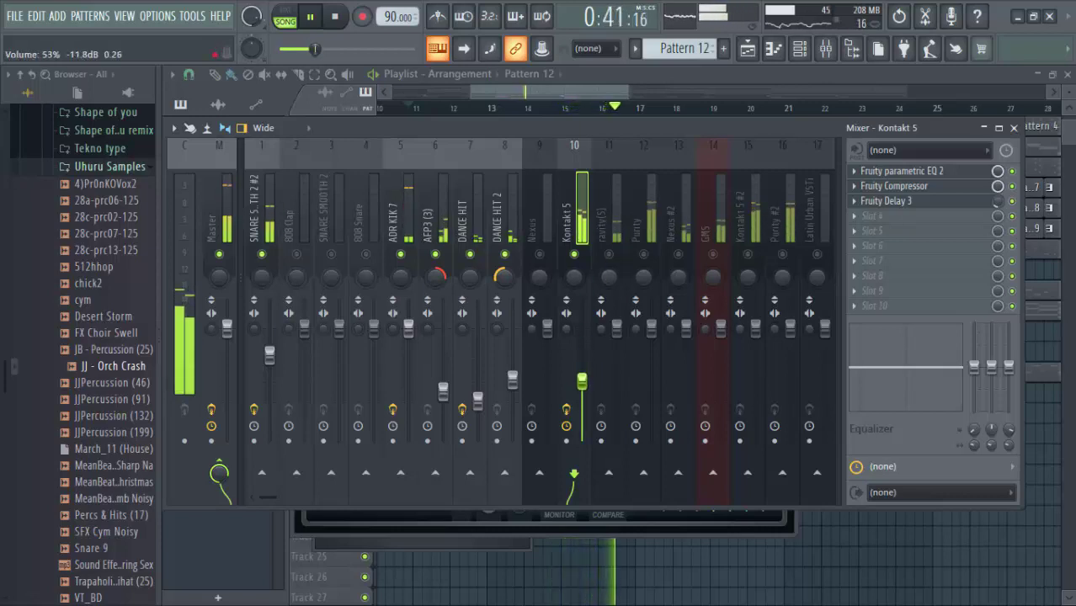
drag(621, 329, 621, 352)
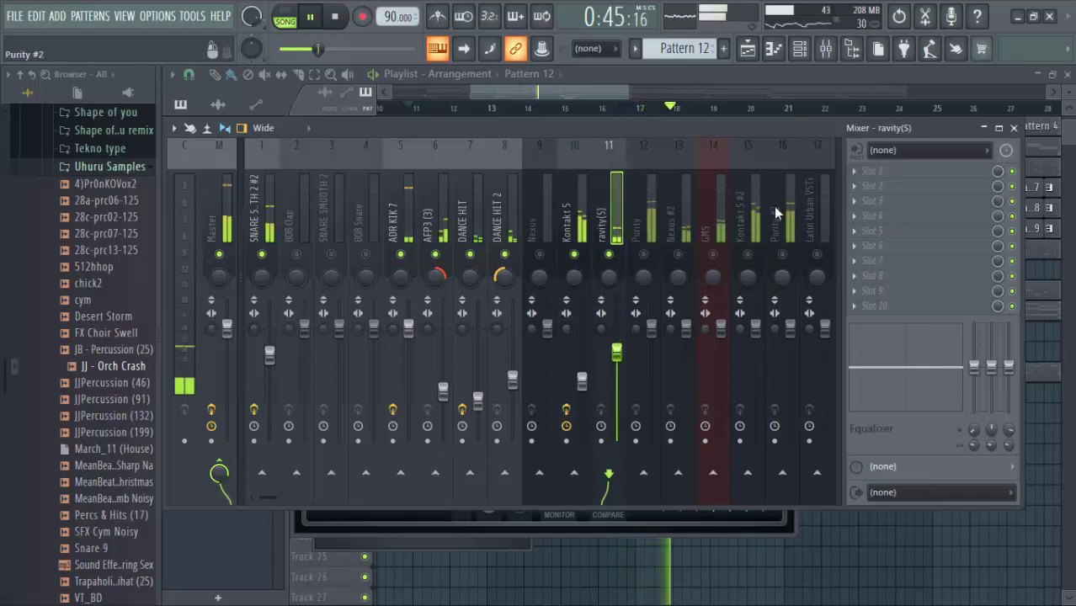
Load Fruity Parametric EQ into slot 1 of the ravity(S) mixer track.
key(space)
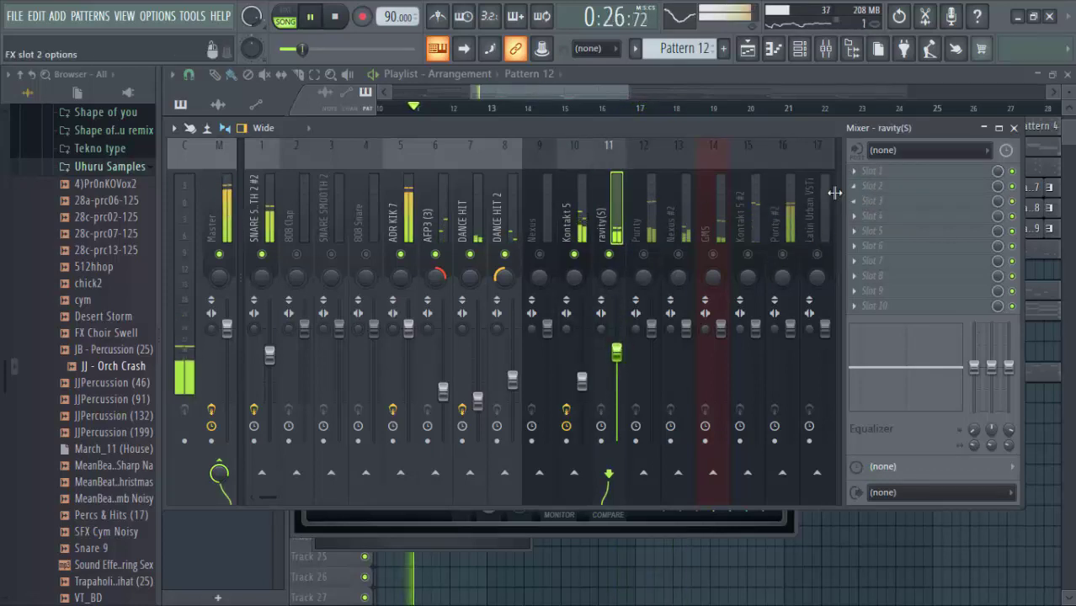
click(883, 172)
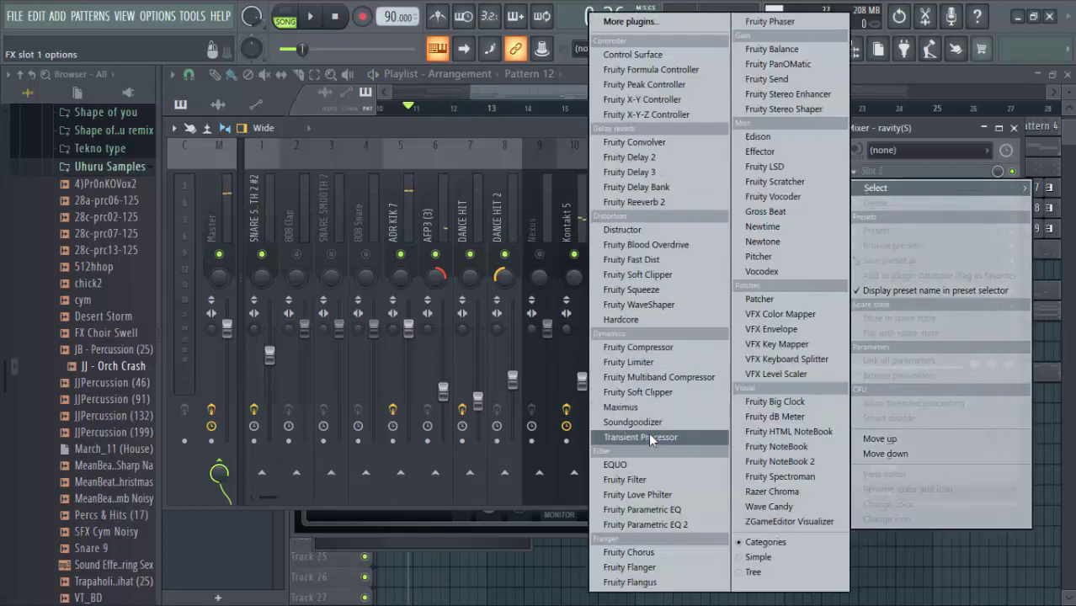
click(681, 525)
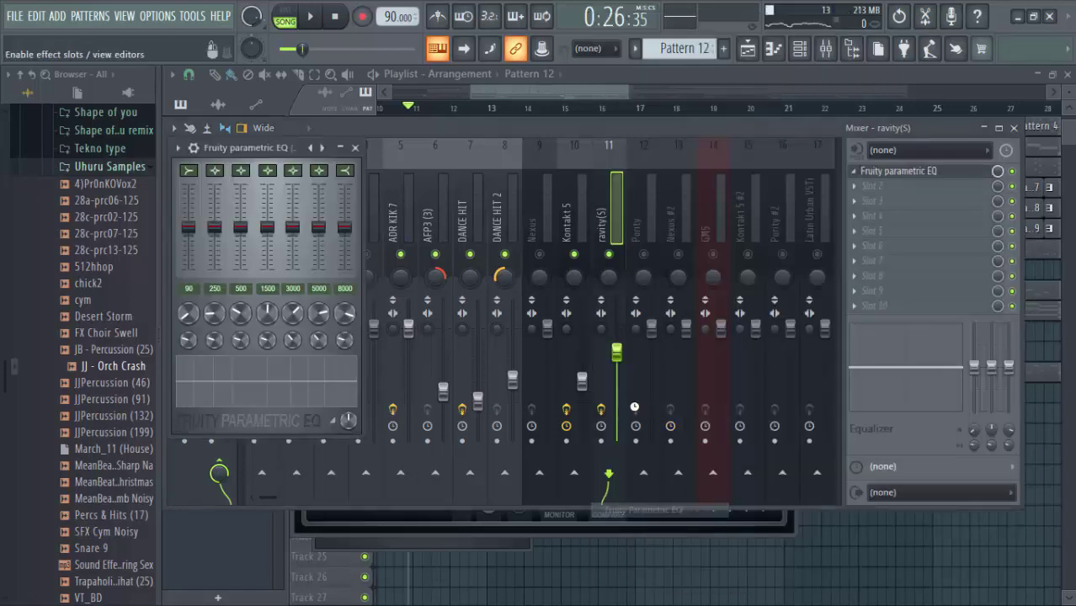
drag(258, 146, 378, 179)
Lower the ravity(S) EQ's 90 Hz band and raise the 250, 500 and 1500 Hz bands, with a slight lift at 3000 Hz.
key(space)
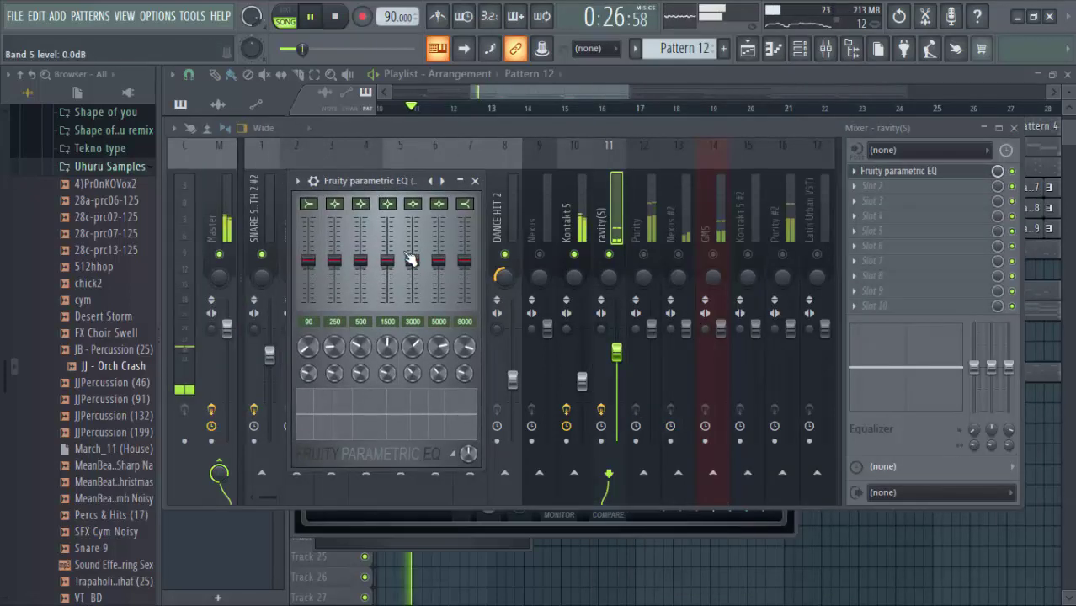
drag(388, 261, 309, 266)
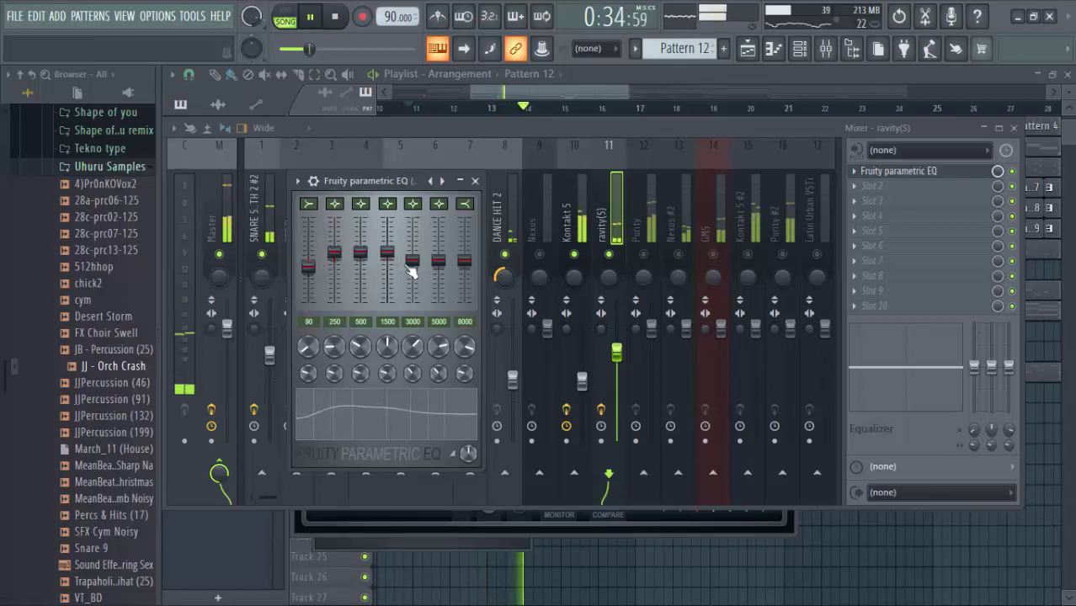
mouse_move(413, 262)
mouse_down()
mouse_move(413, 218)
mouse_move(413, 258)
mouse_up()
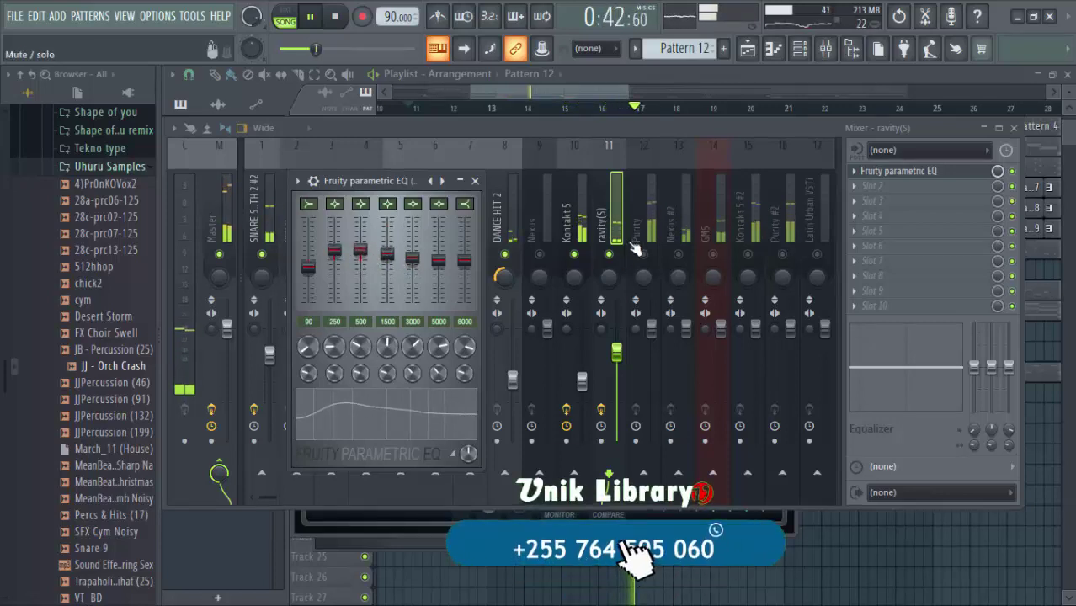
Load Fruity Compressor into slot 2 of the ravity(S) mixer track.
key(space)
click(881, 188)
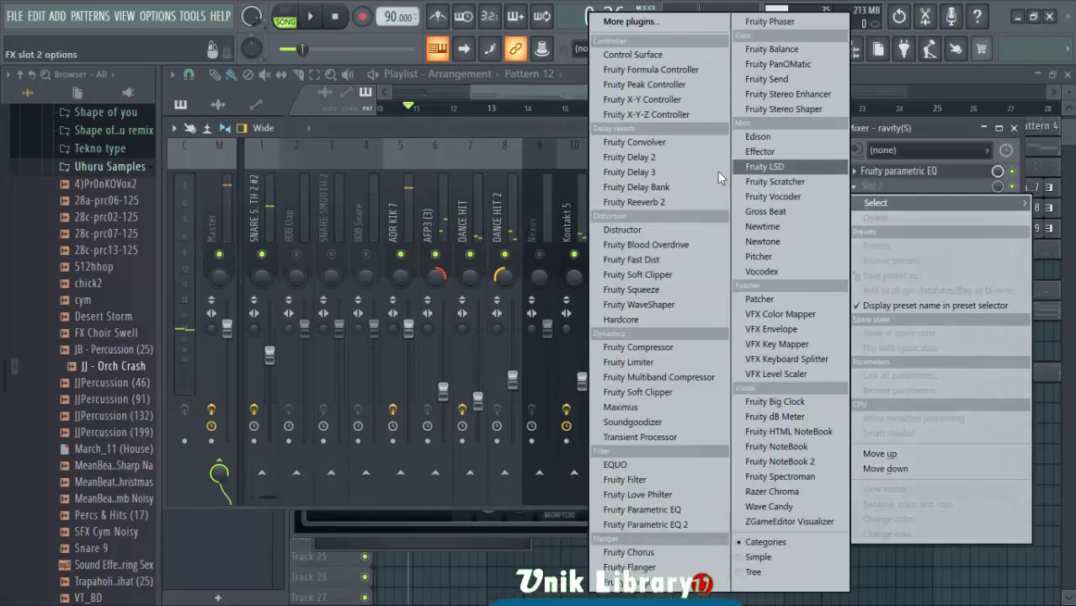
click(659, 347)
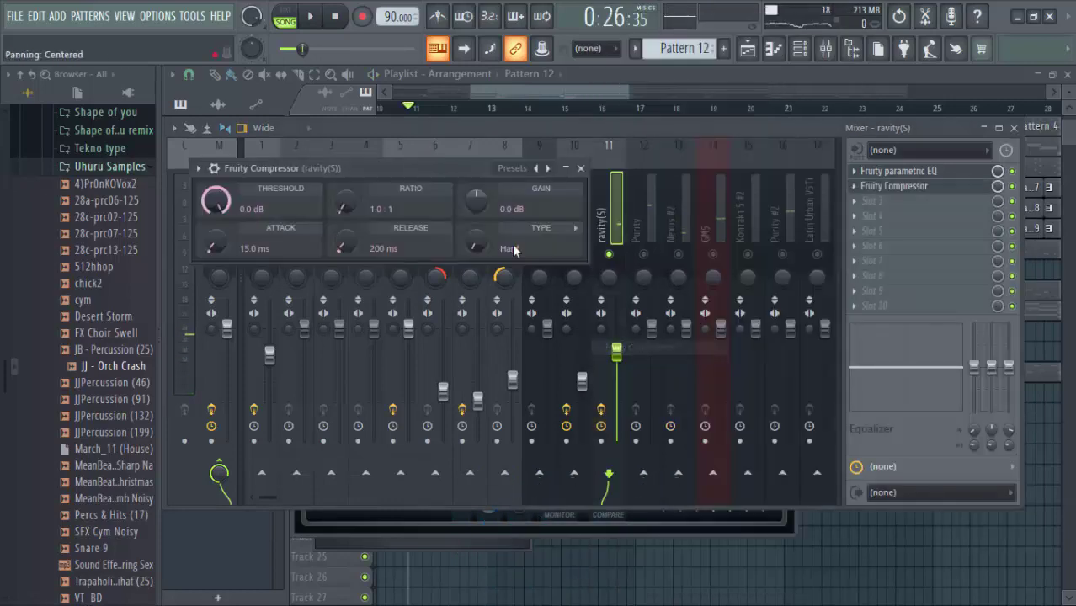
Apply the Vintage preset to the ravity(S) compressor, then set type Medium, gain 7.1 dB, ratio 6.2:1 and release 101 ms.
click(512, 169)
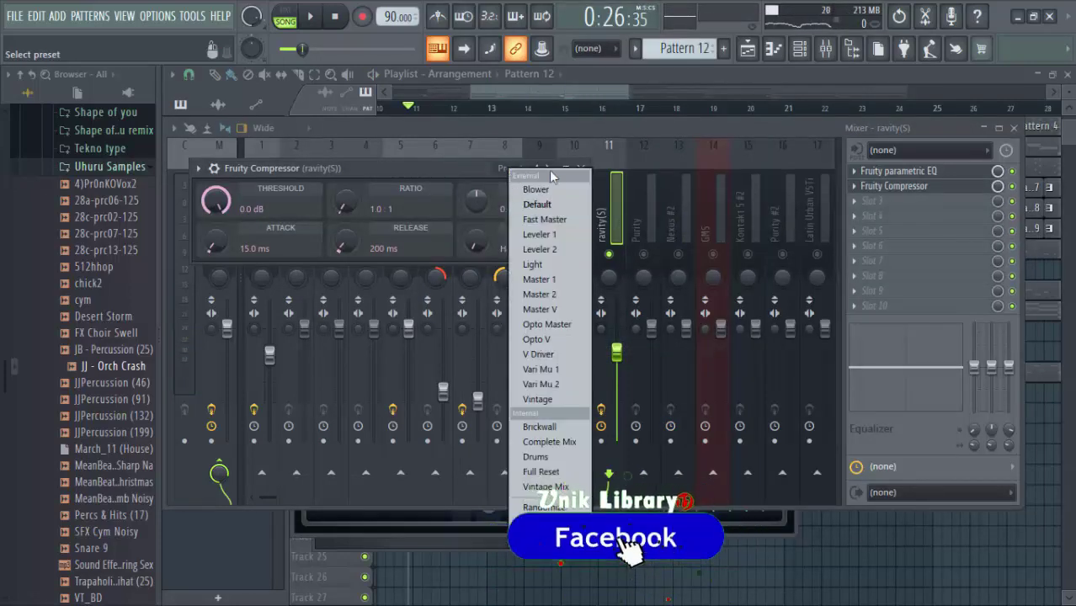
click(547, 399)
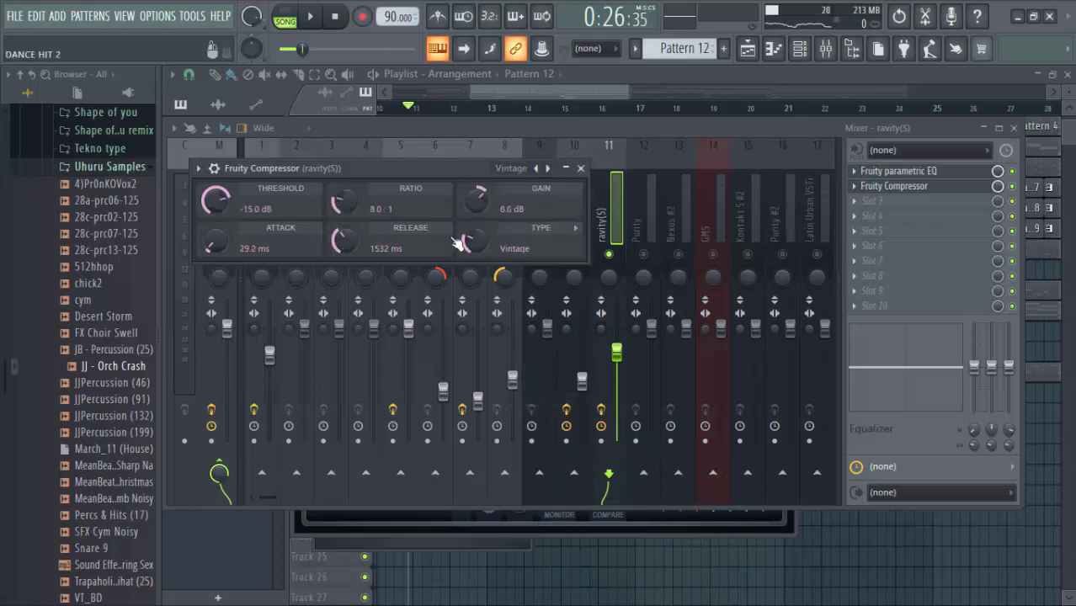
key(space)
drag(432, 169, 484, 212)
drag(527, 285, 526, 297)
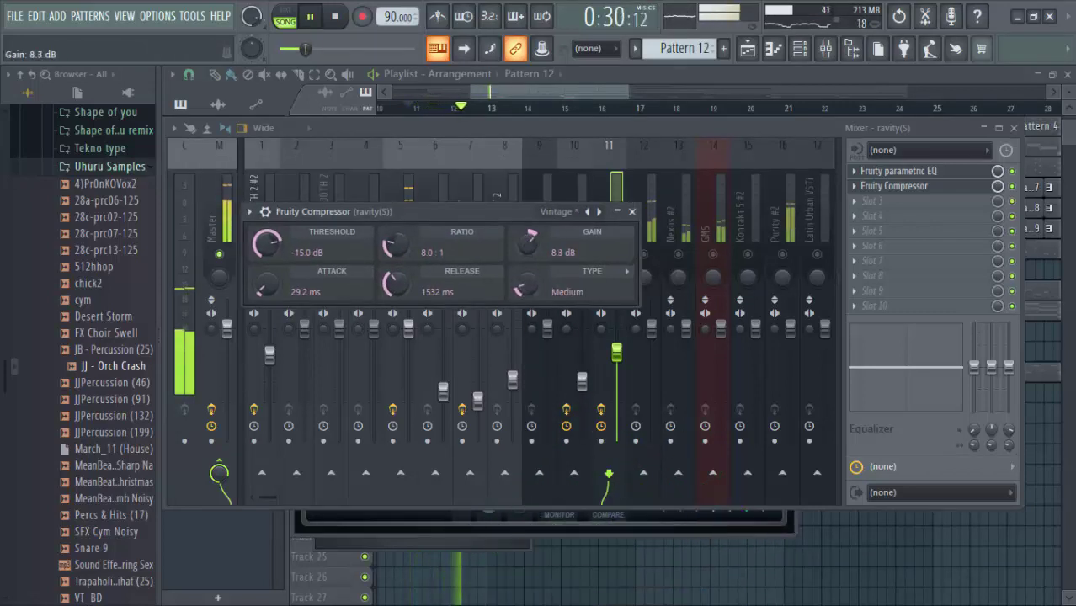
drag(528, 243, 528, 247)
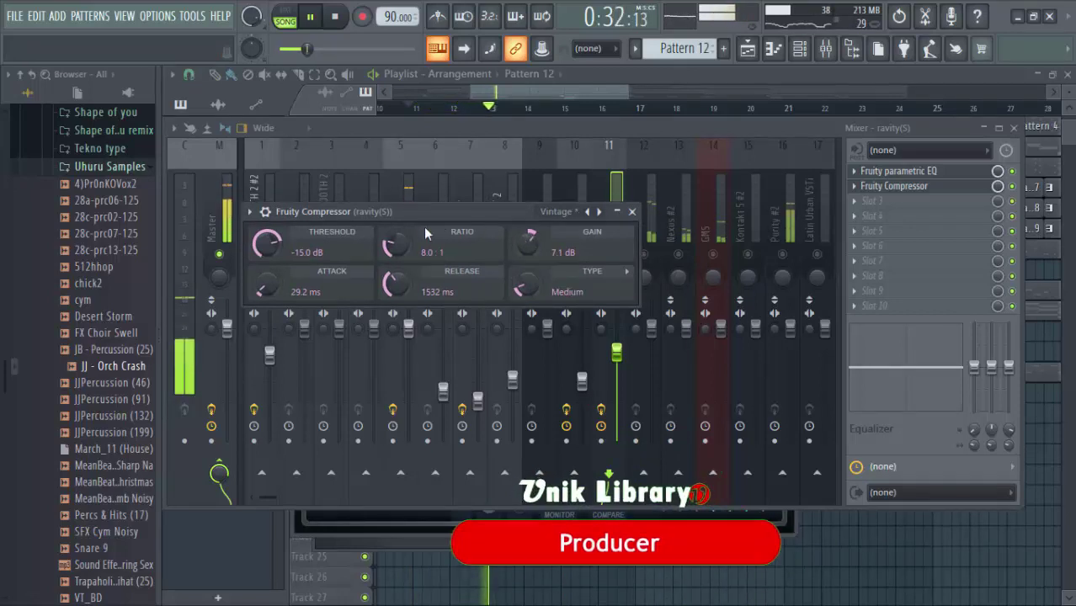
drag(398, 246, 395, 288)
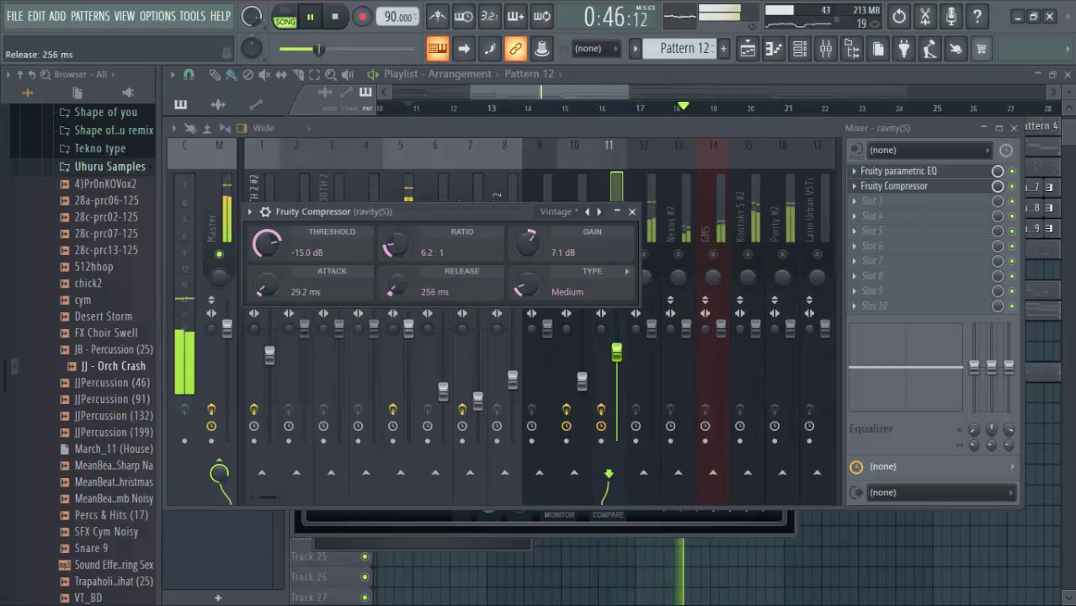
key(space)
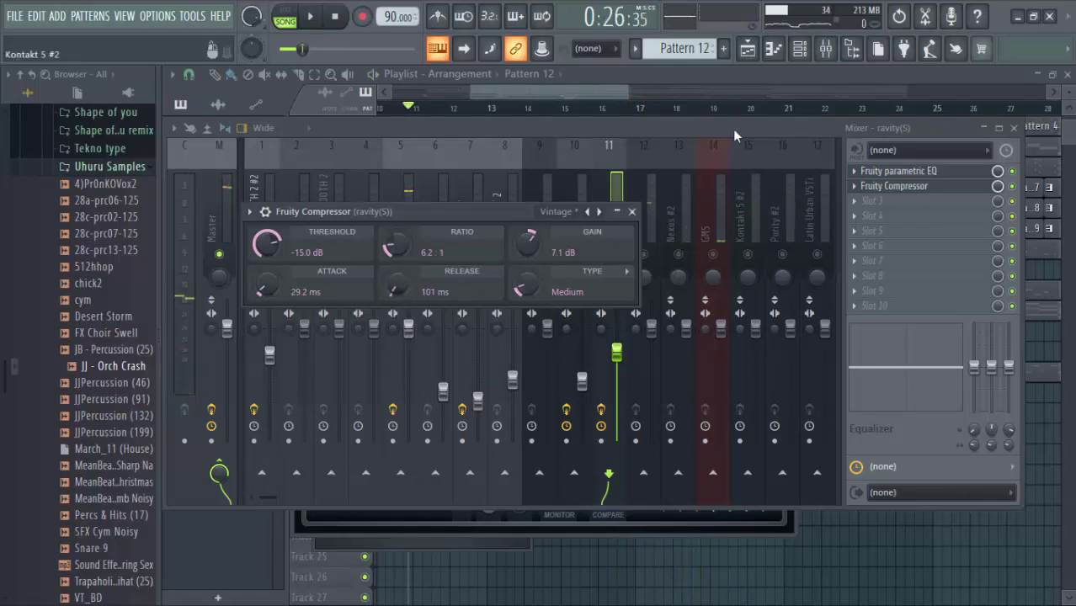
key(Escape)
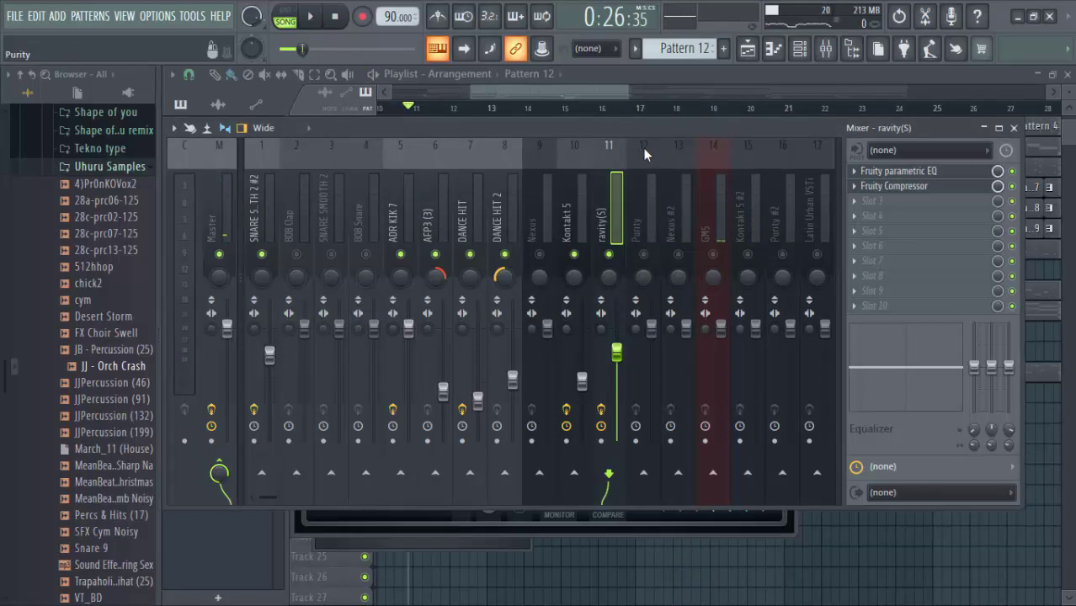
Load Fruity Stereo Shaper into slot 3 of the ravity(S) track with its next preset, and lower the track's fader.
click(872, 200)
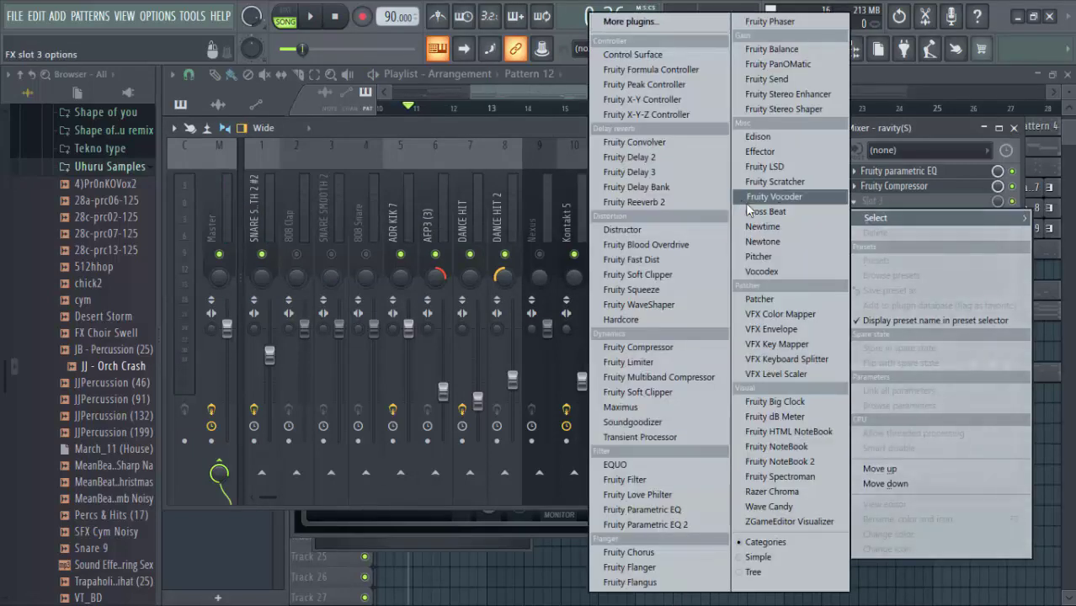
click(798, 110)
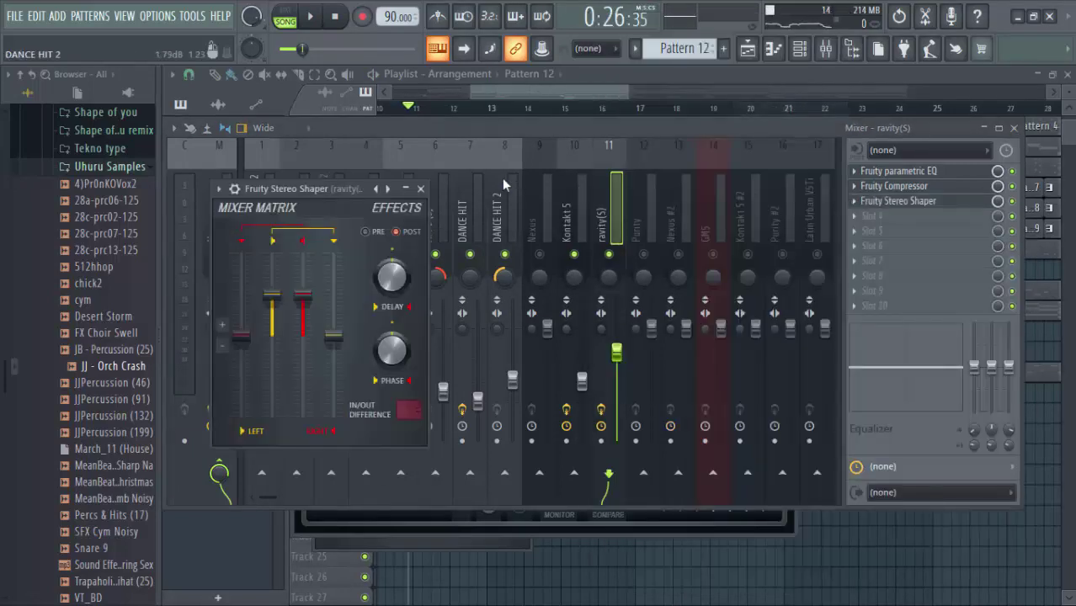
key(space)
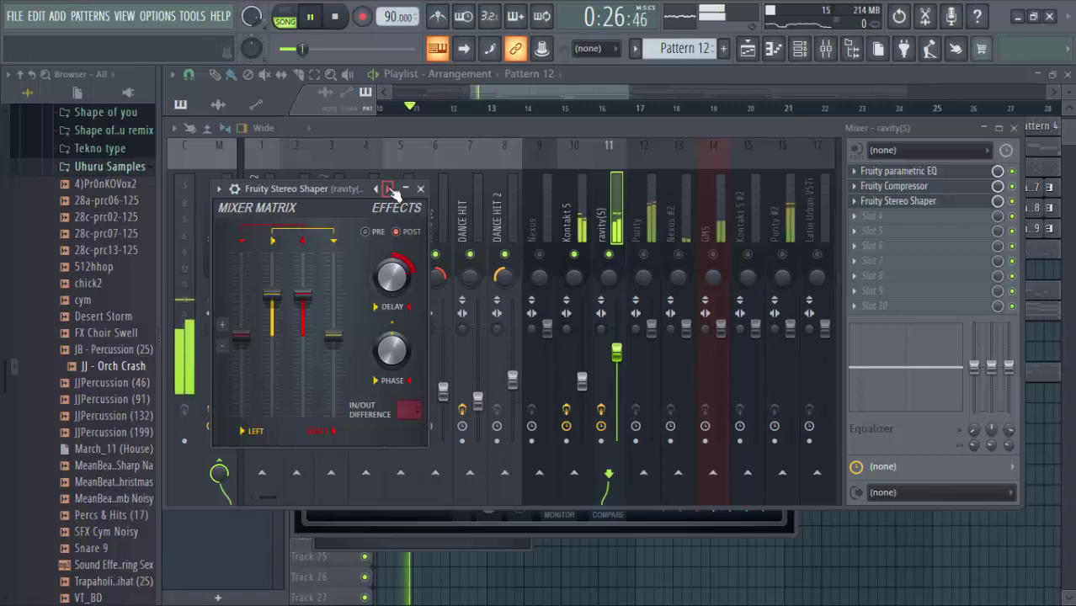
drag(347, 189, 424, 200)
click(545, 129)
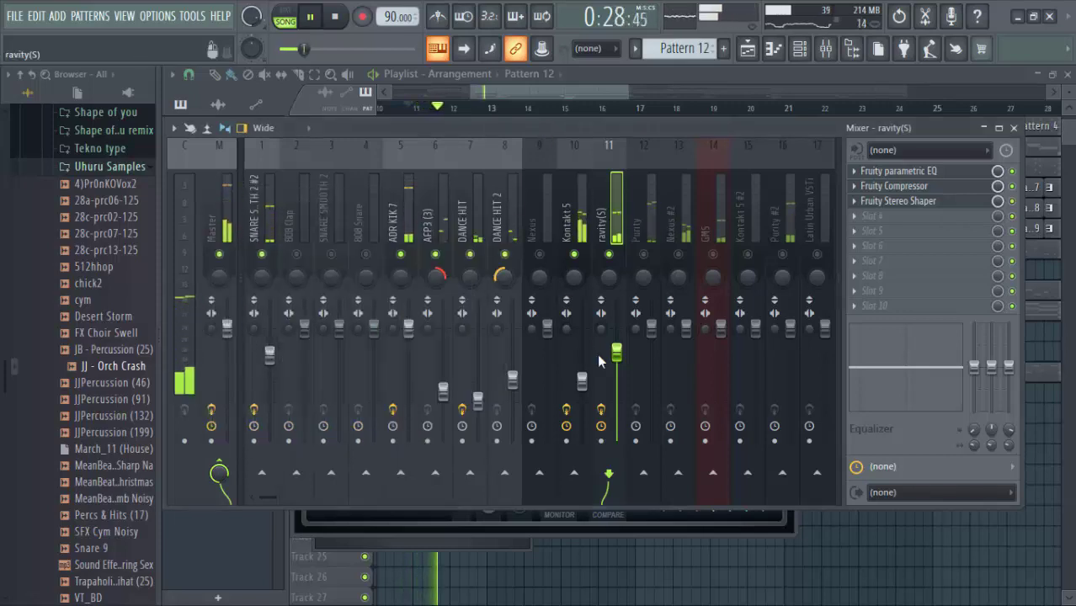
drag(618, 352, 619, 383)
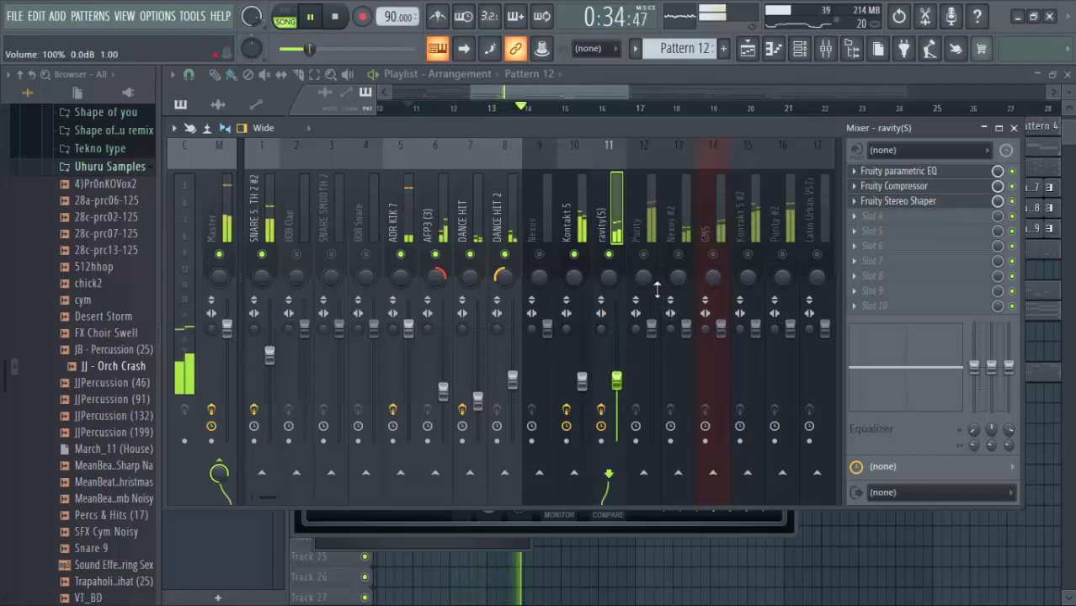
Unmute the Nexus #2 track, pan it to the right and lower its fader slightly.
click(680, 255)
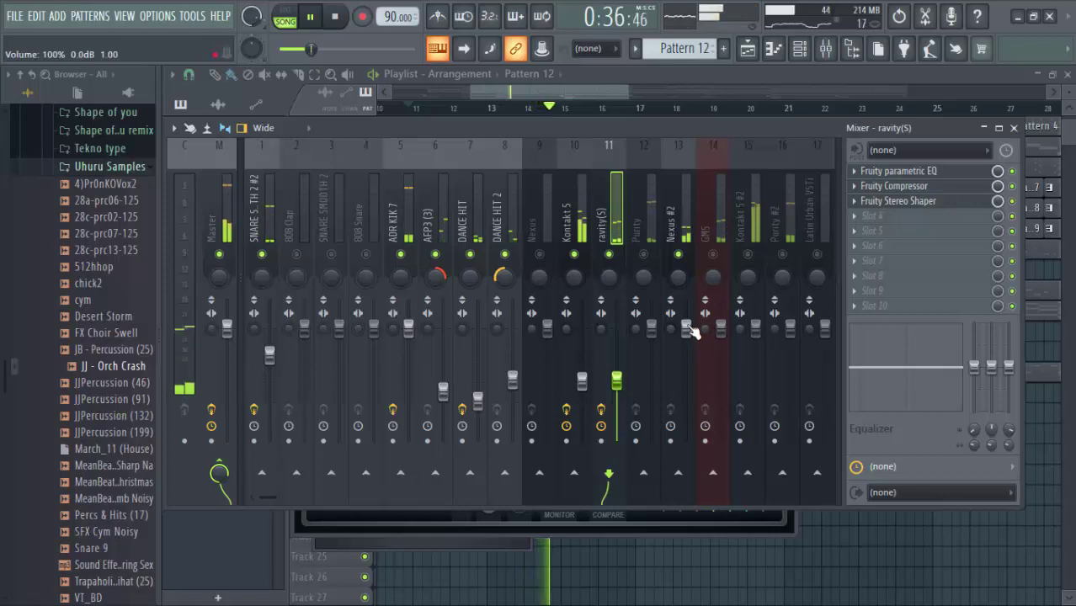
click(681, 313)
drag(677, 276, 676, 263)
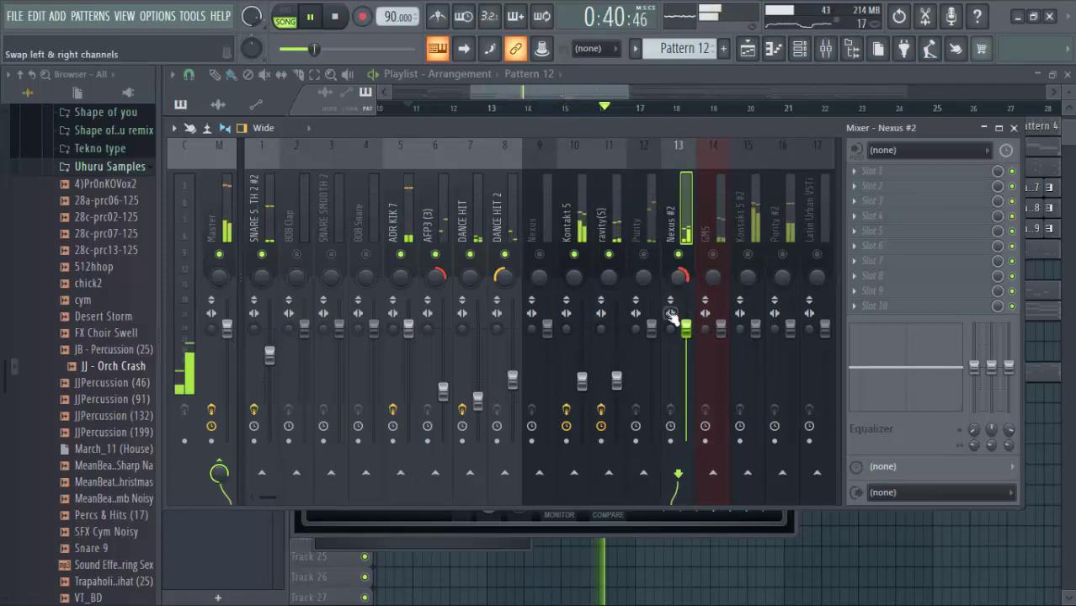
drag(687, 329, 687, 348)
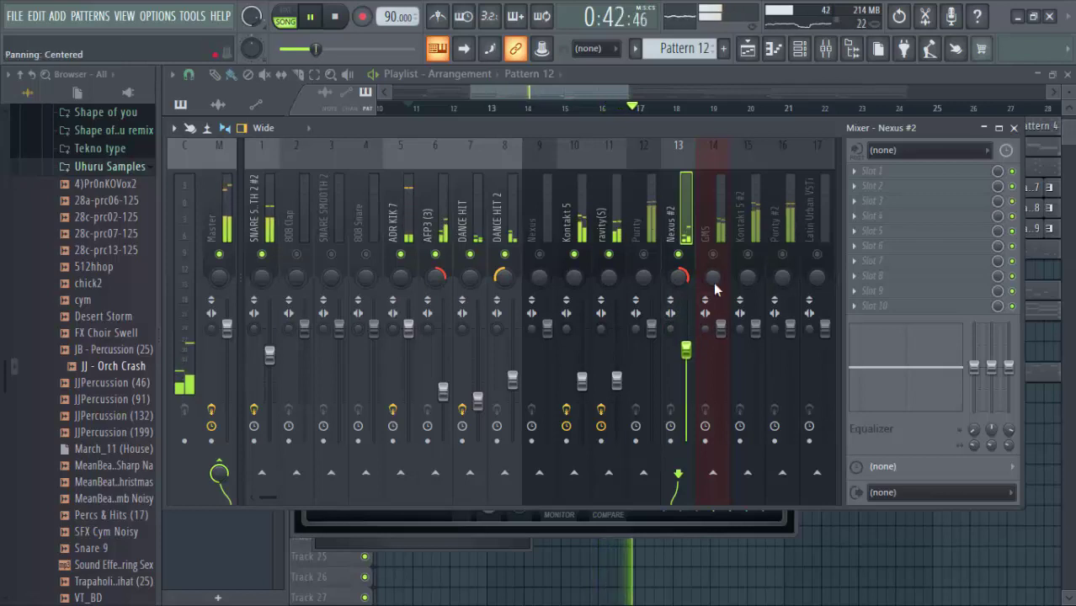
Load Fruity Parametric EQ 2 on Nexus #2 and shape it with a Steep 8 low cut near 384 Hz and slight lifts on bands 5 to 7.
click(874, 171)
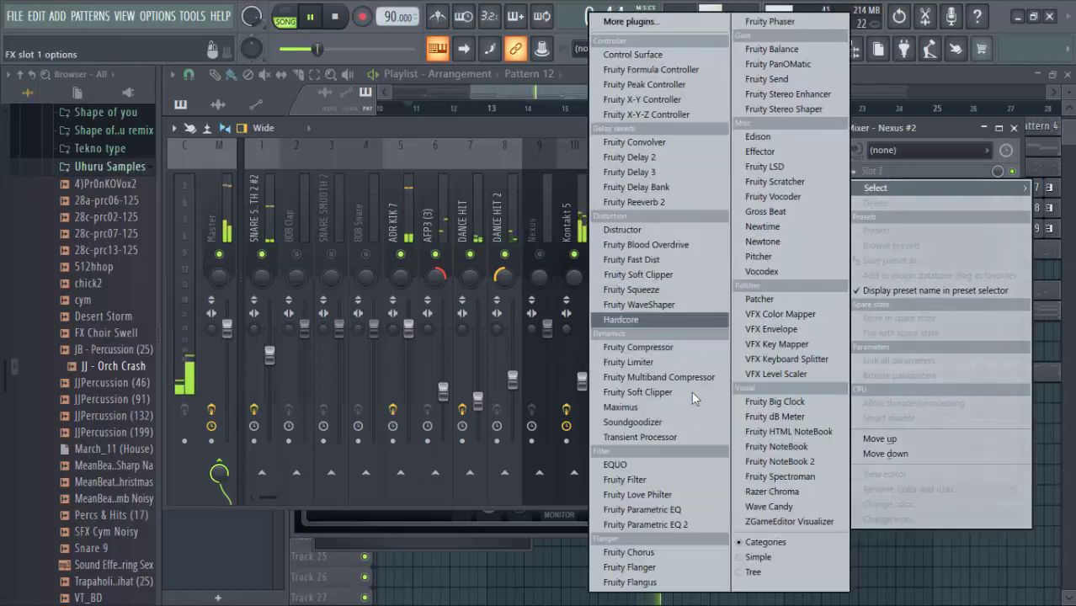
click(698, 522)
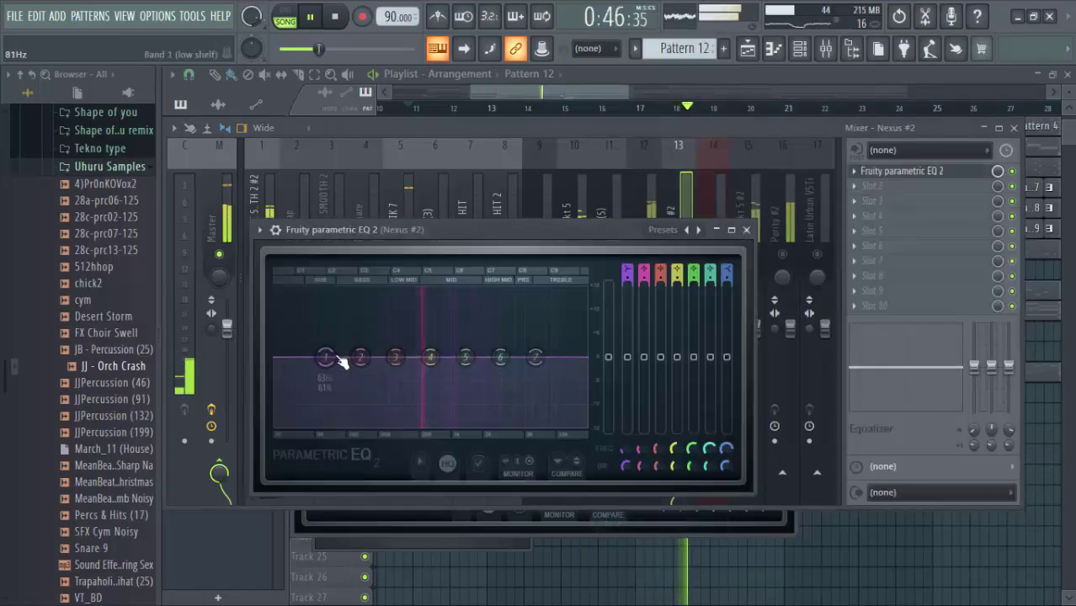
right_click(339, 356)
mouse_move(355, 411)
click(406, 412)
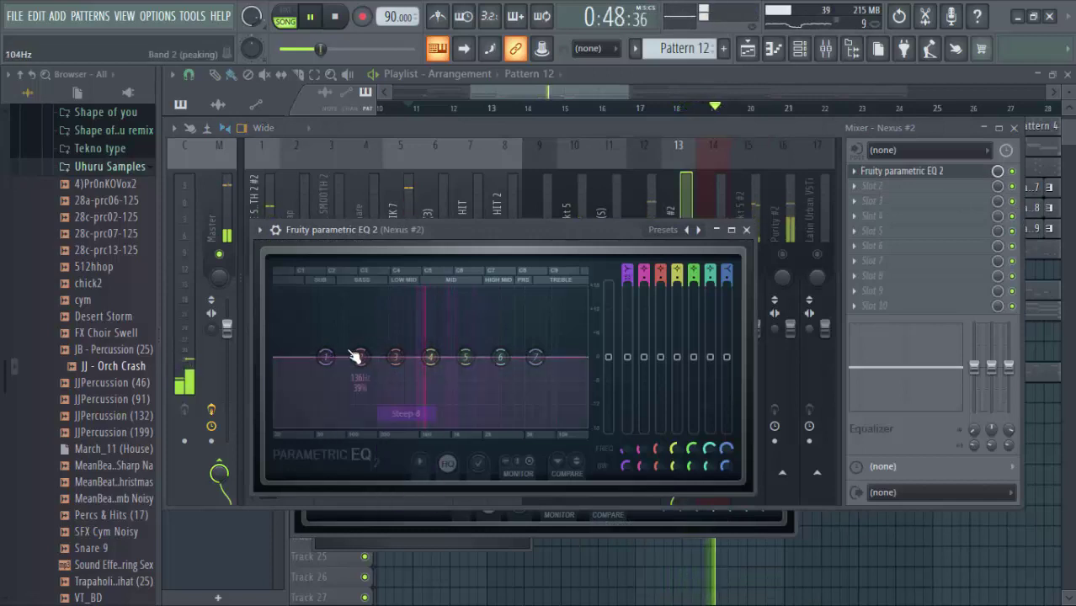
drag(325, 357, 408, 424)
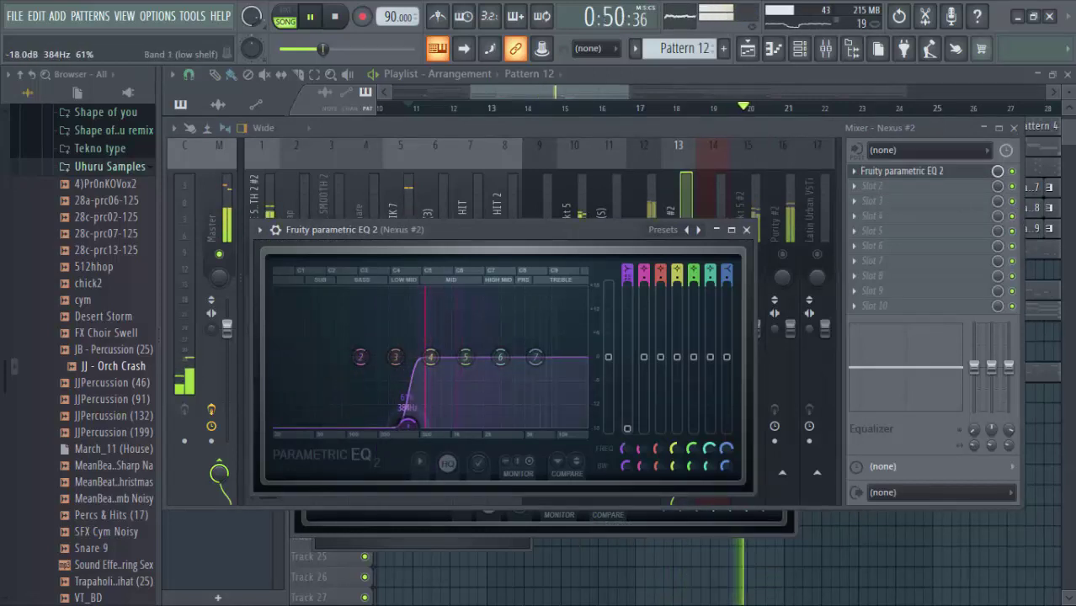
drag(467, 358, 499, 349)
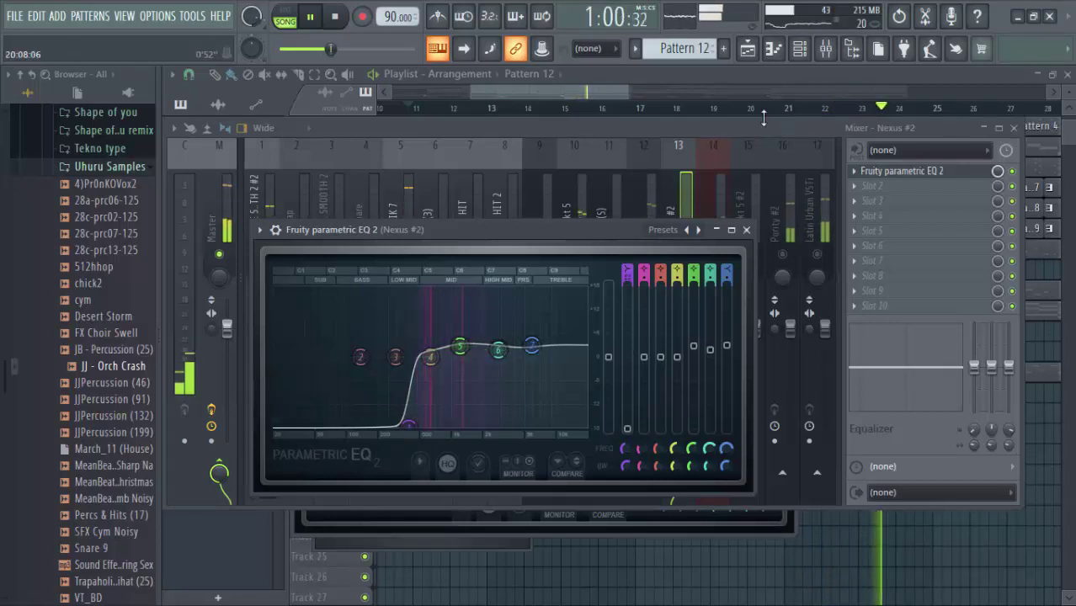
click(746, 229)
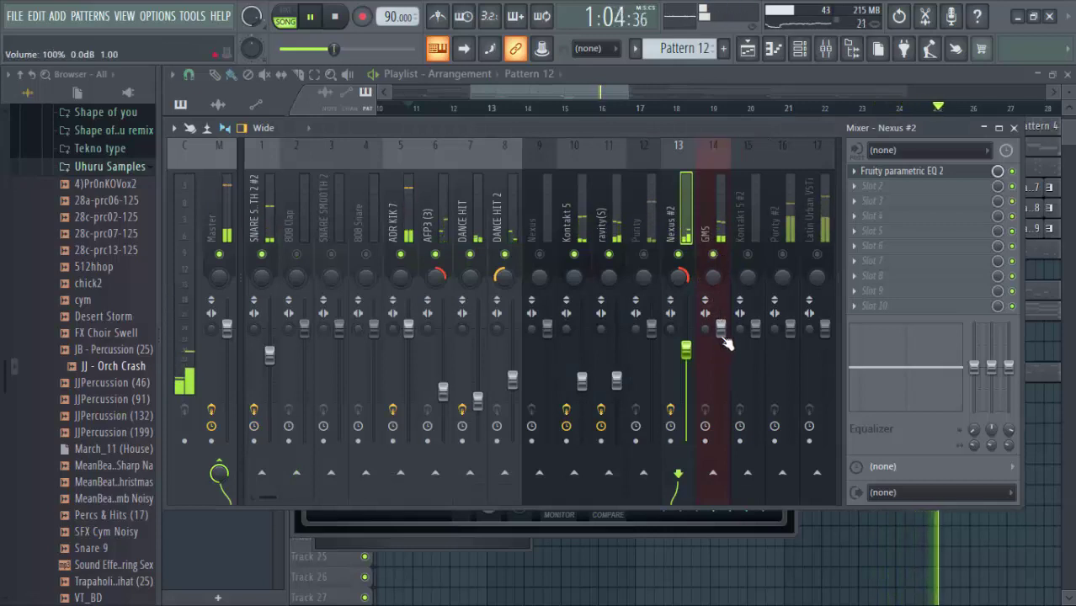
Bring in the GMS track at a lower volume panned left, then unmute Purity and lower its volume to about 73%.
drag(721, 330, 721, 364)
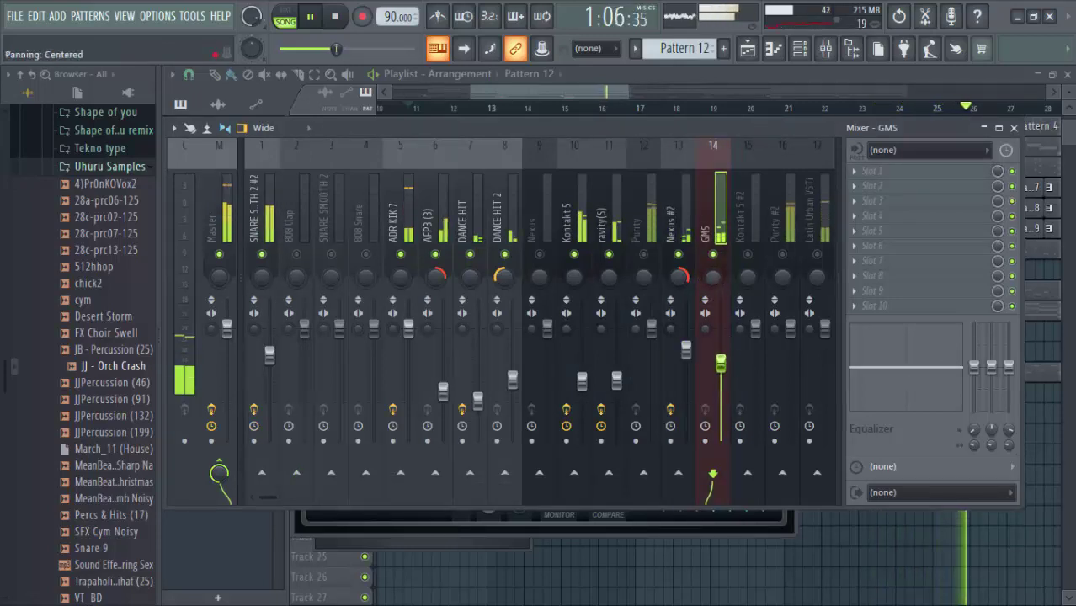
drag(713, 277, 712, 297)
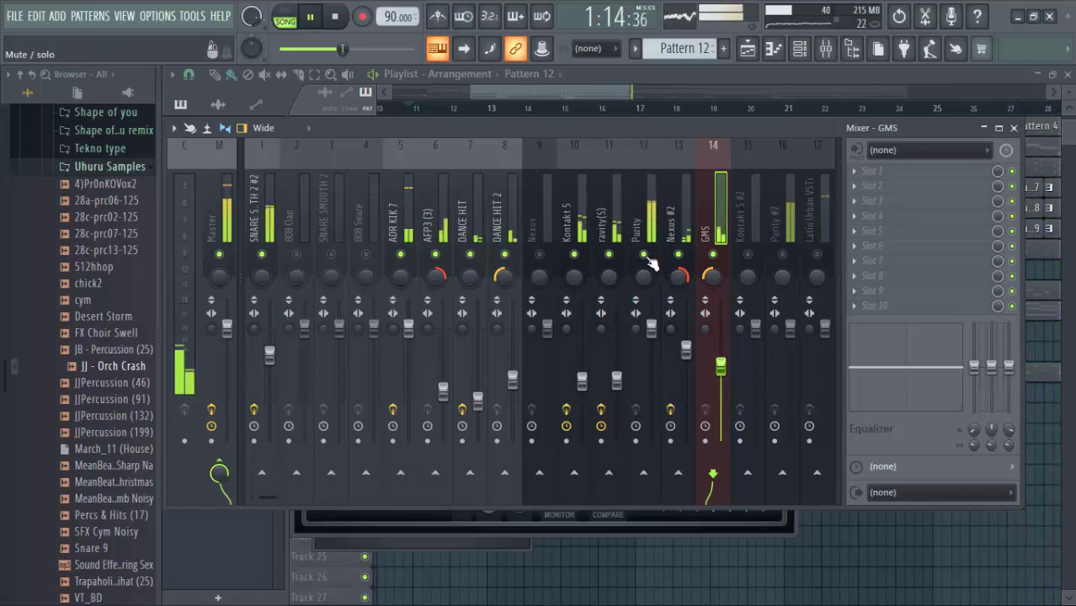
drag(654, 330, 654, 336)
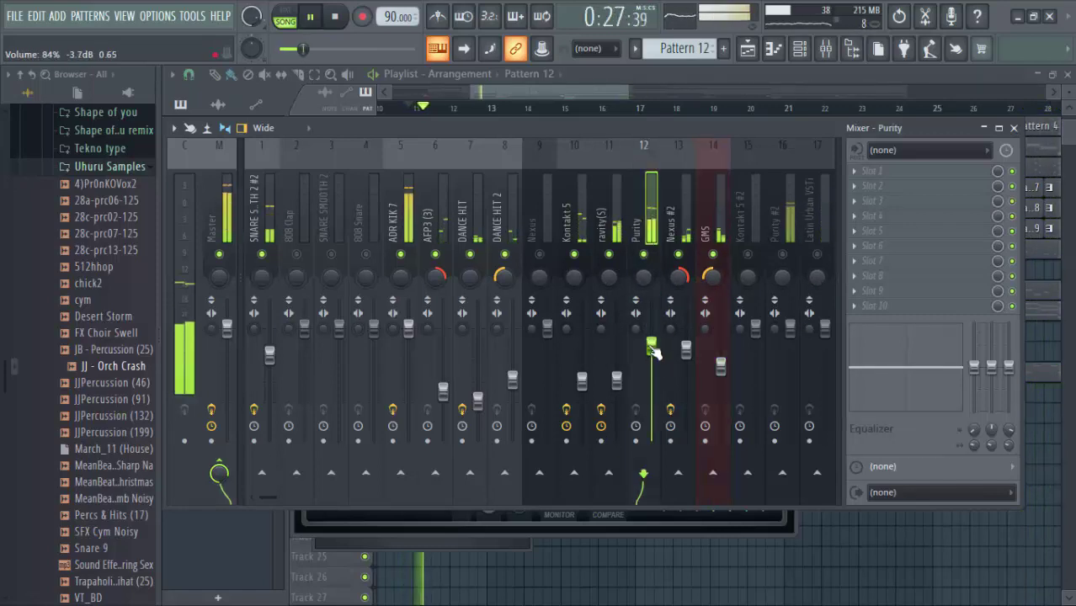
drag(653, 345, 653, 360)
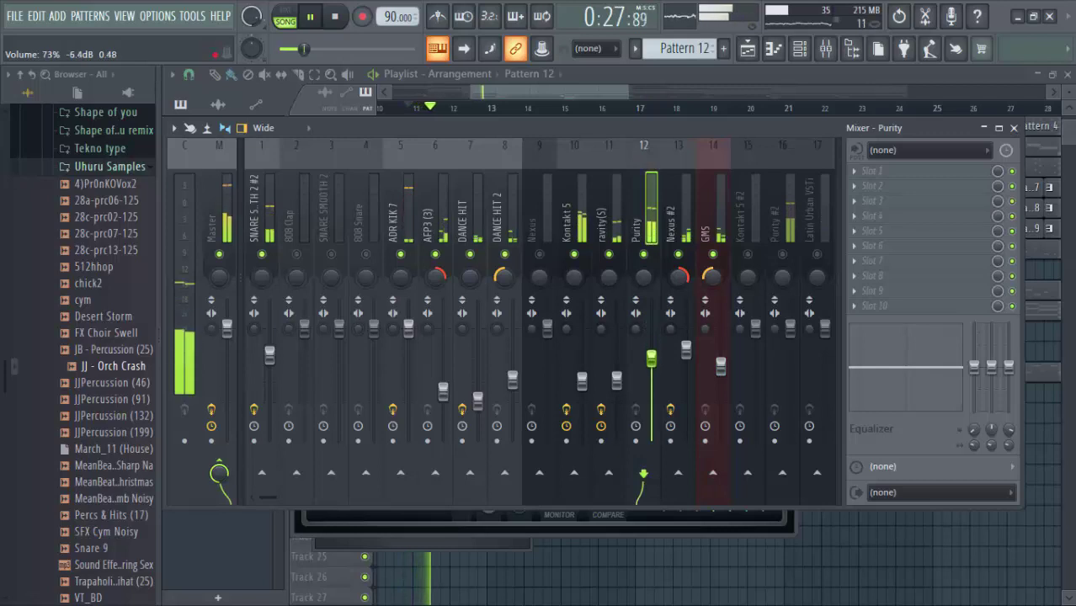
key(space)
Load Fruity Parametric EQ 2 into slot 1 of the Purity track and play the song.
click(898, 174)
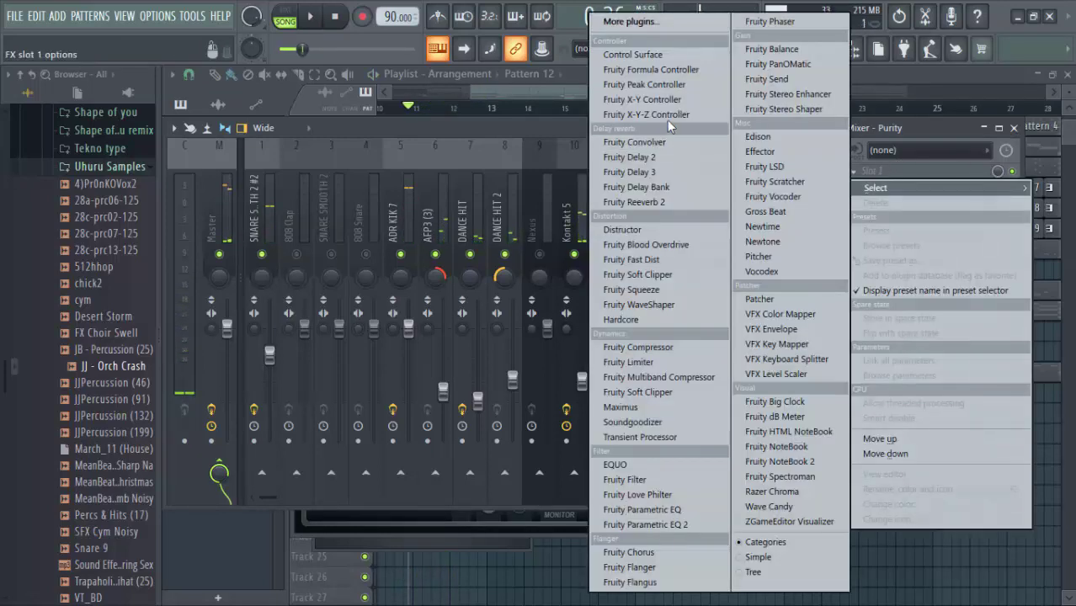
click(665, 527)
key(space)
Give the Purity EQ a steep low cut just above 100 Hz on band 1, dip band 3 slightly and raise bands 4 to 7.
right_click(284, 315)
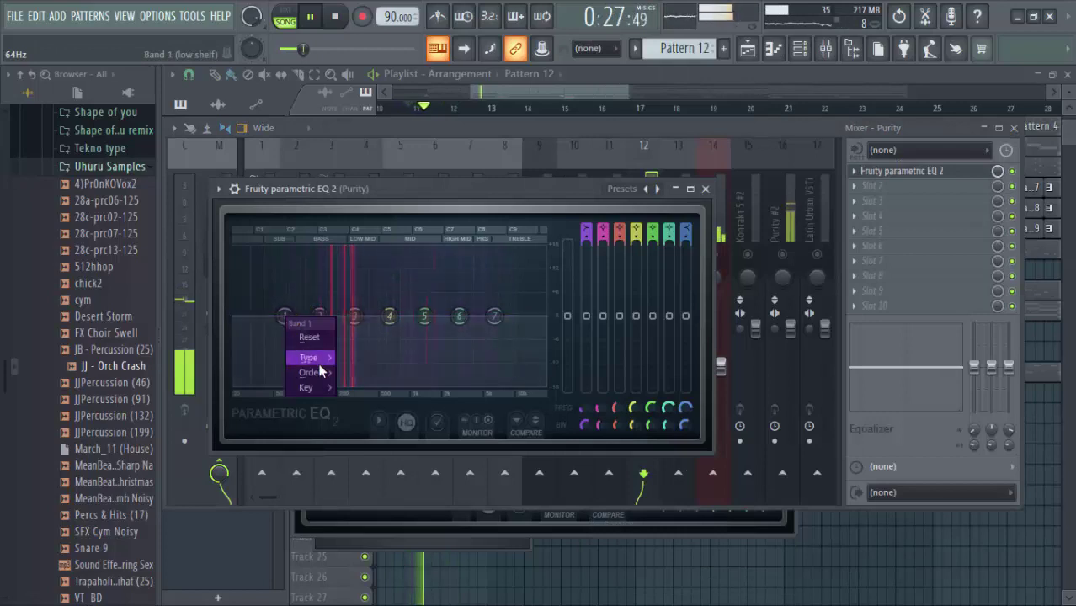
click(352, 372)
drag(285, 316, 265, 323)
key(space)
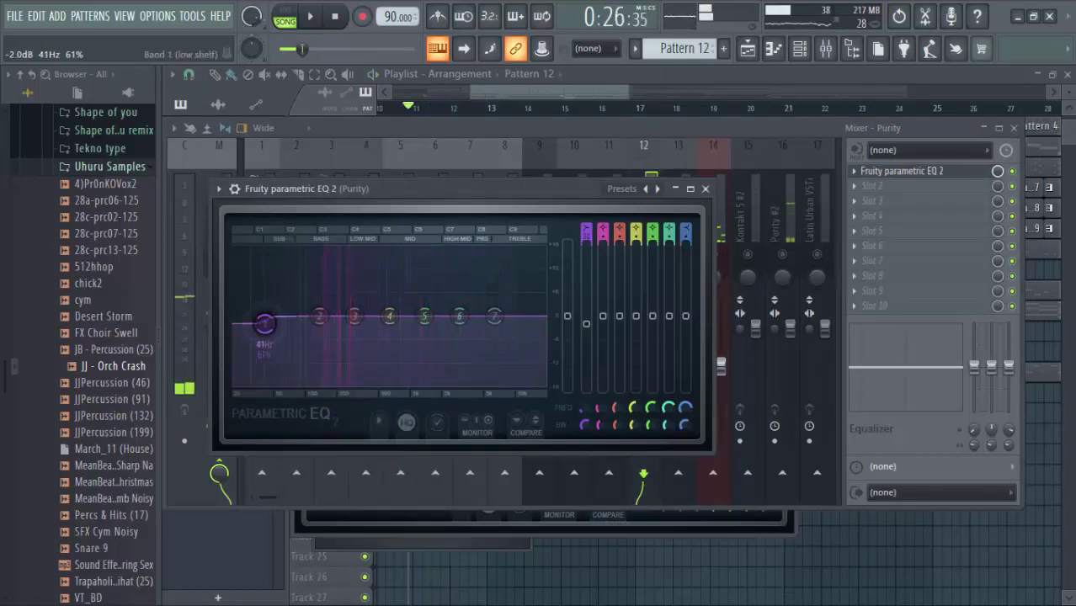
key(space)
drag(275, 383, 320, 384)
drag(355, 316, 471, 305)
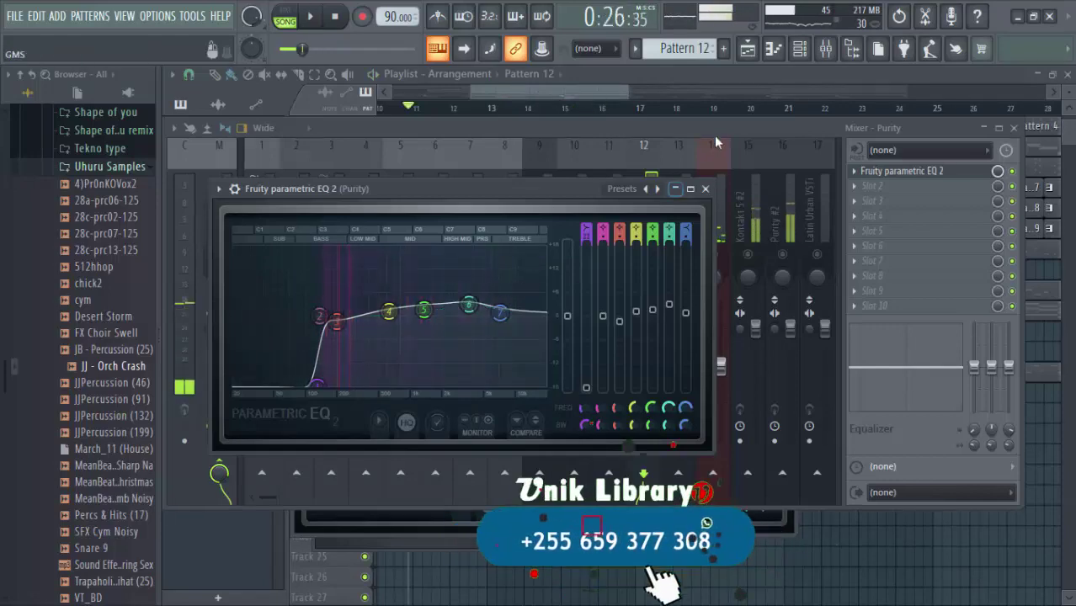
click(705, 189)
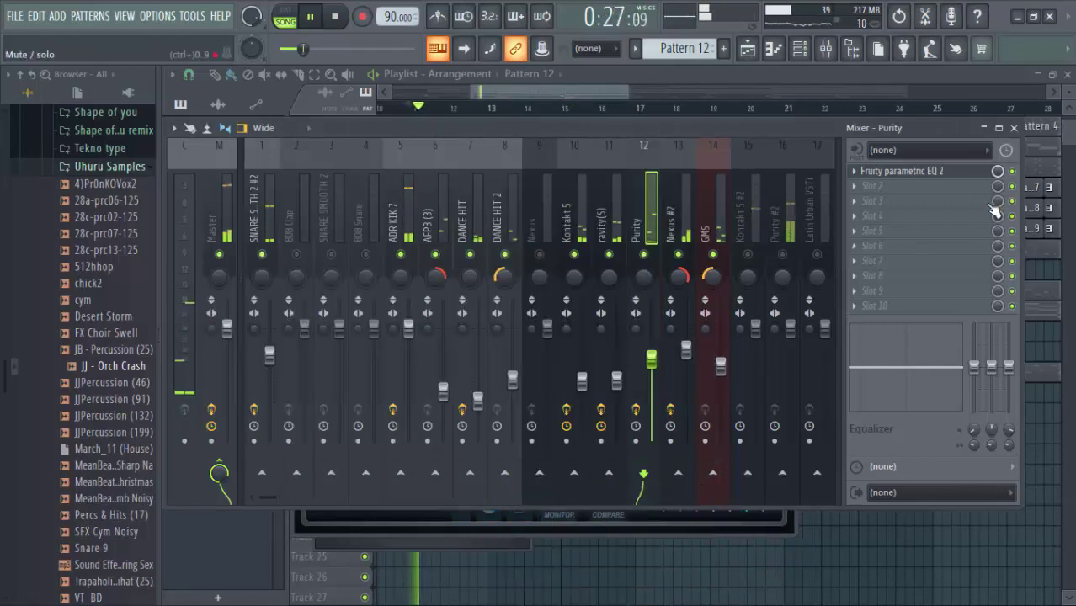
Load Fruity Stereo Shaper into slot 2 of the Purity track and switch it to the next preset.
click(869, 186)
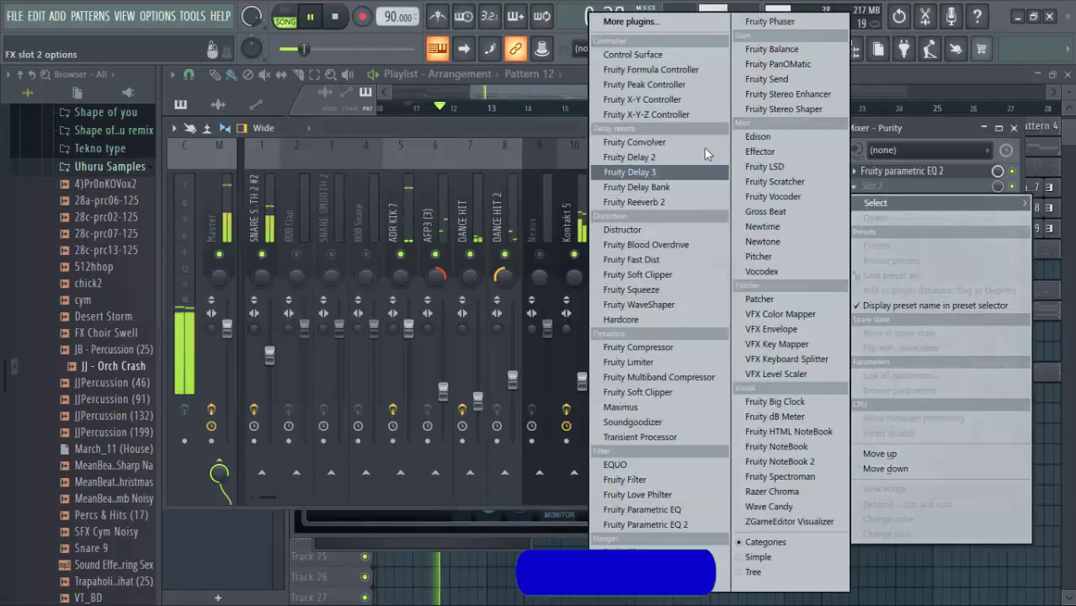
click(783, 109)
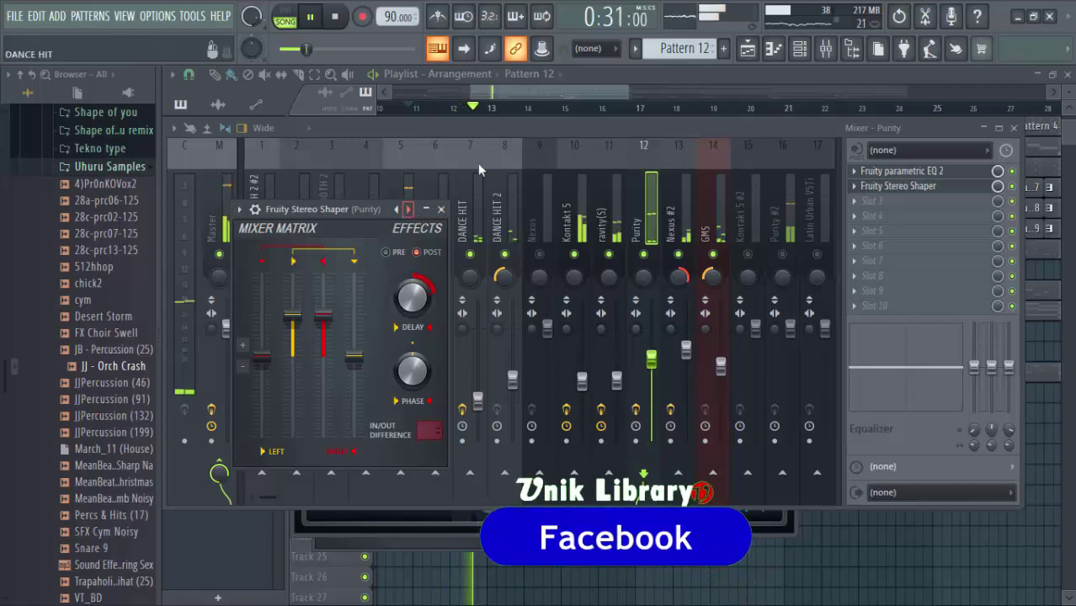
click(440, 209)
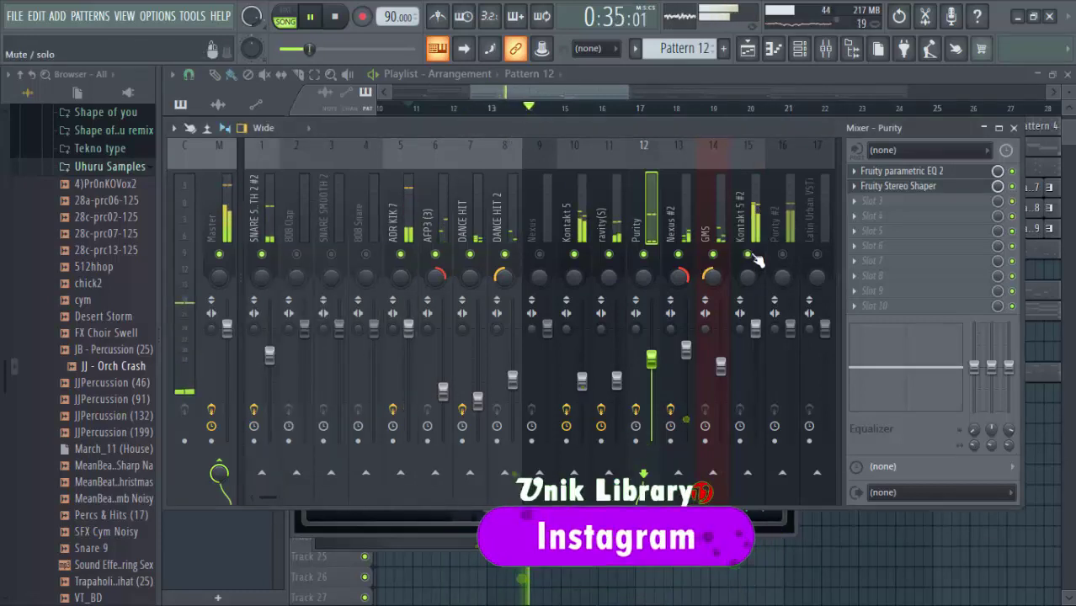
Unmute the Kontakt 5 #2 track, lower its fader and pan it slightly to the right.
drag(756, 328, 756, 361)
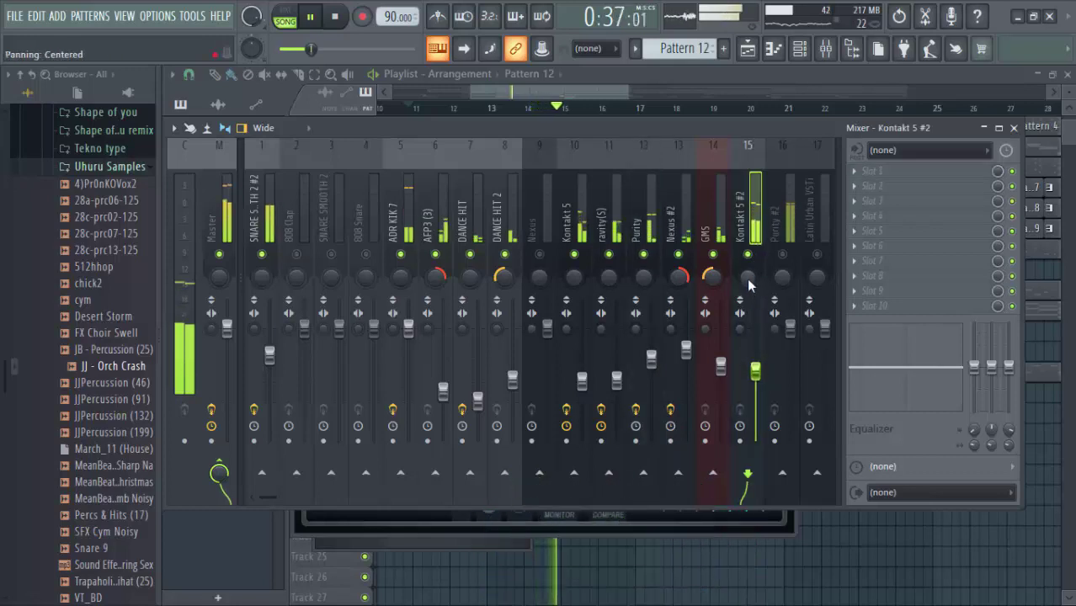
mouse_move(747, 276)
mouse_down()
mouse_move(747, 291)
mouse_move(747, 261)
mouse_up()
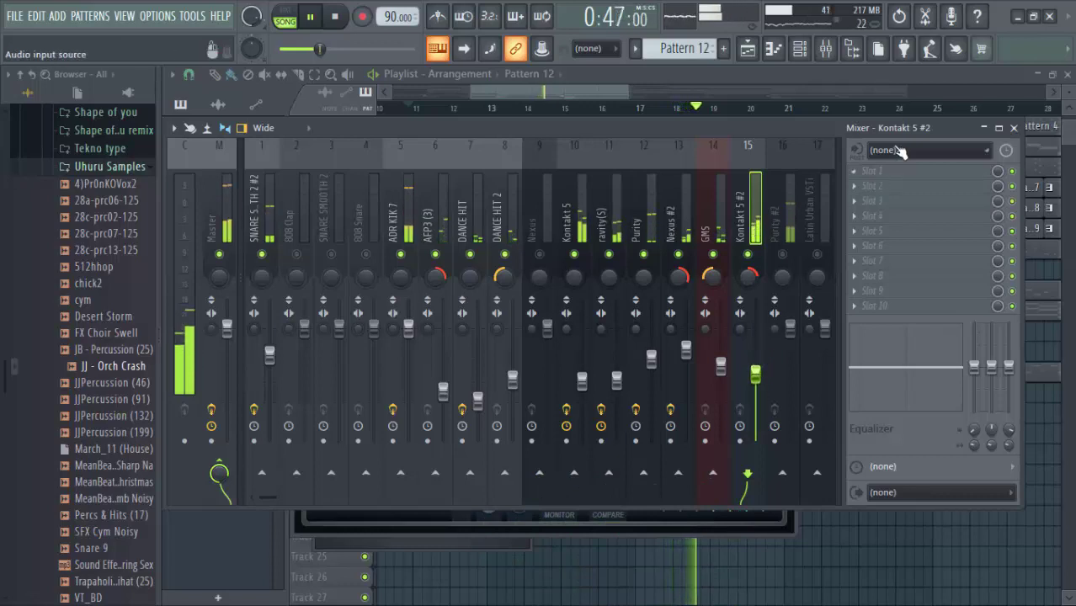
Load Fruity Parametric EQ 2 into slot 1 of the Kontakt 5 #2 track and make band 1 a steep low cut reaching the low mids.
click(893, 173)
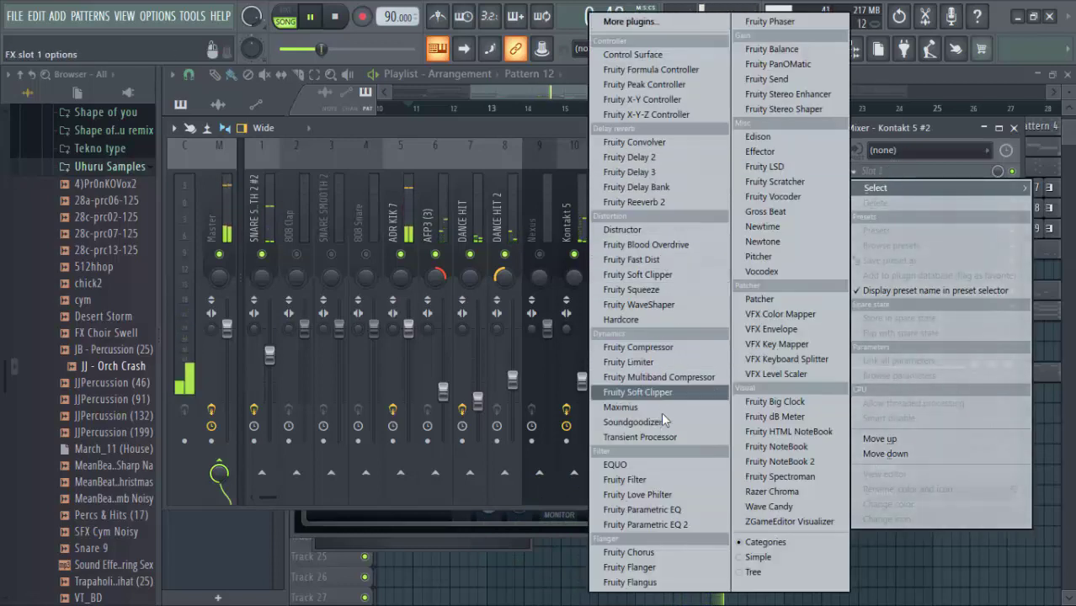
click(682, 523)
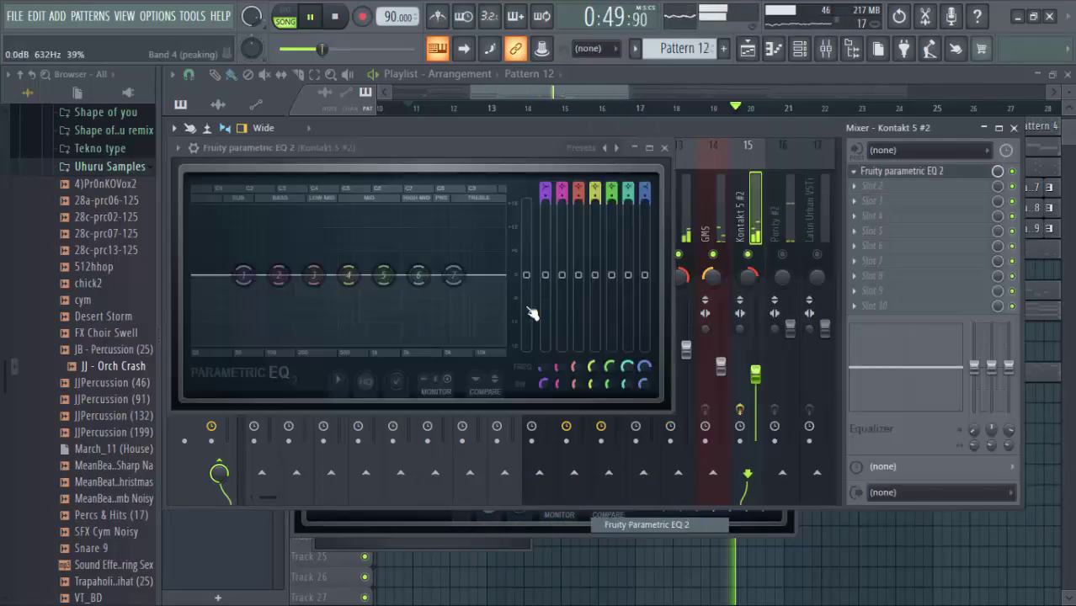
right_click(243, 275)
click(320, 332)
drag(244, 276, 314, 345)
key(space)
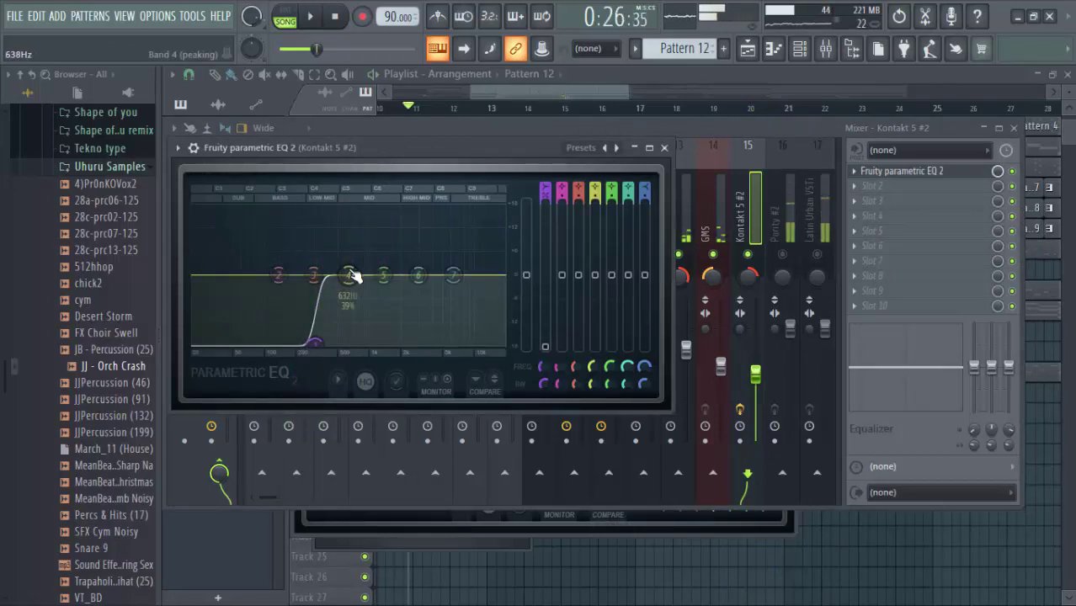
Boost band 4 of the Kontakt 5 #2 EQ at about 620 Hz, narrow it to about 29% and close the EQ.
drag(348, 275, 350, 256)
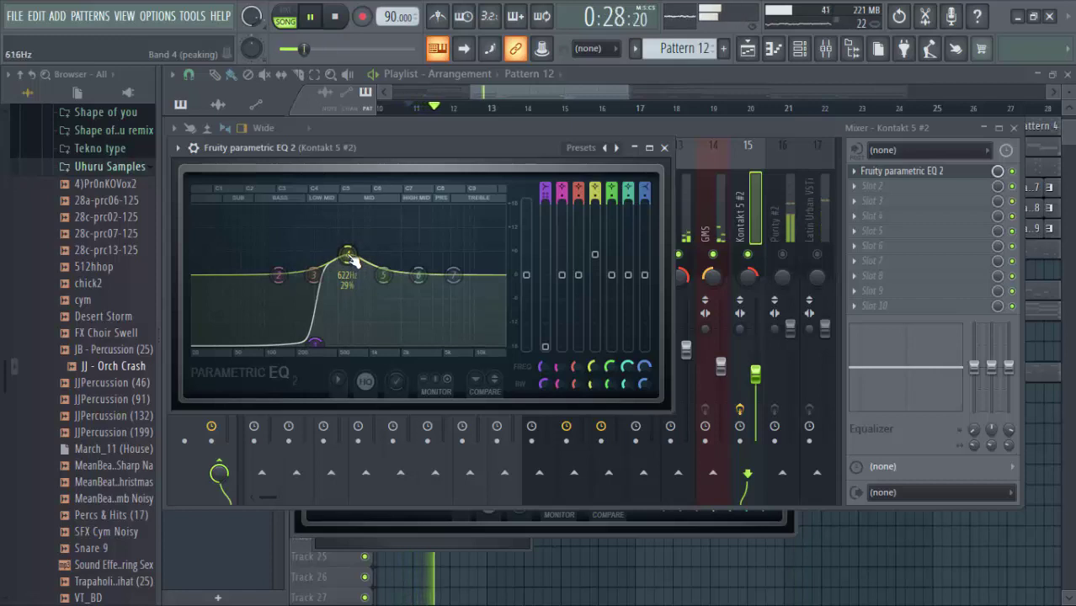
key(space)
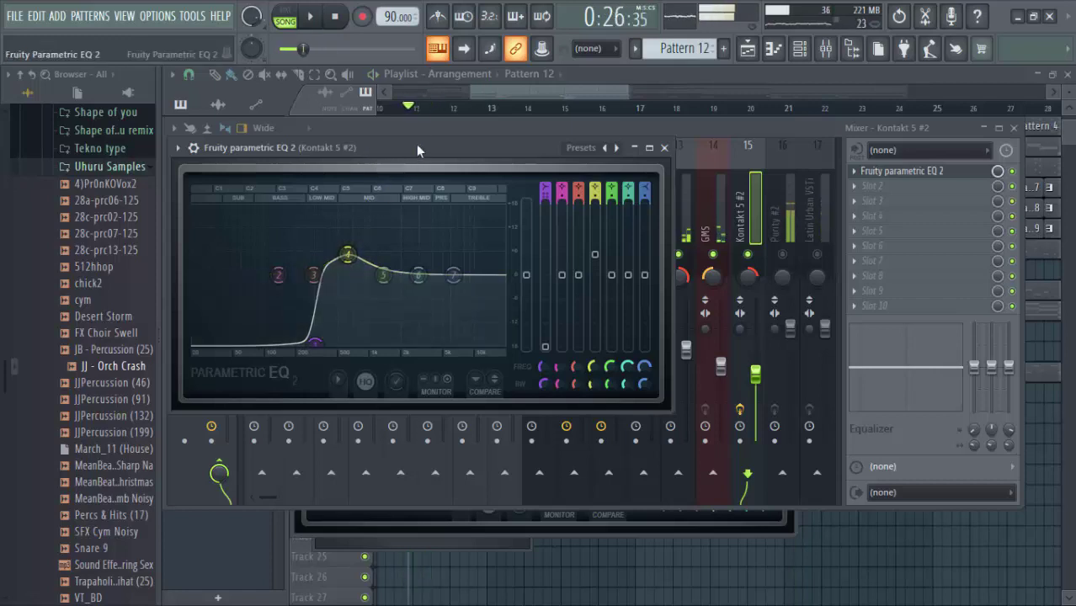
click(740, 133)
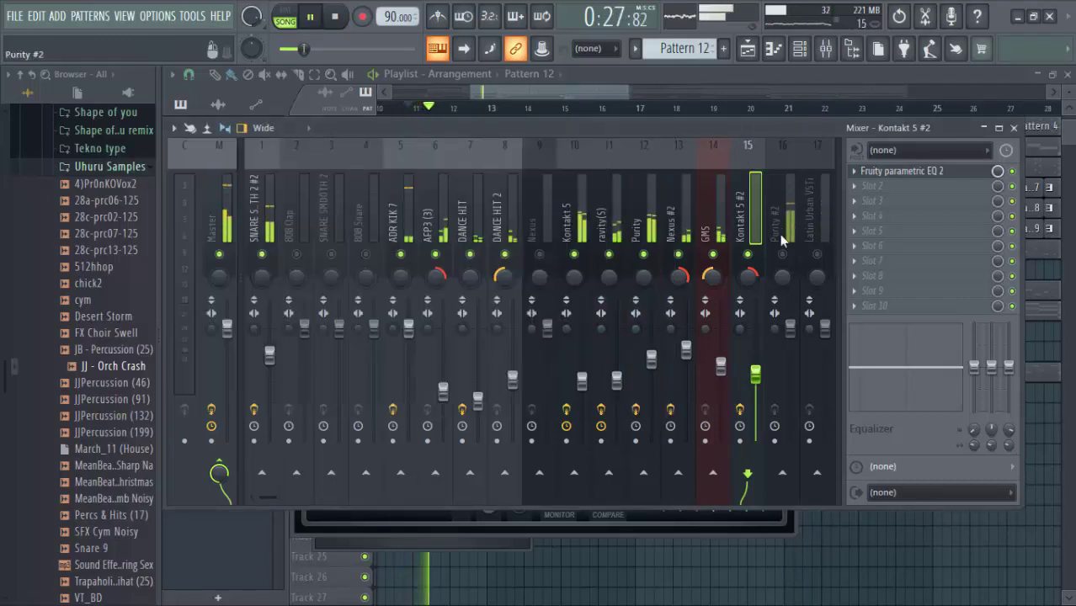
key(space)
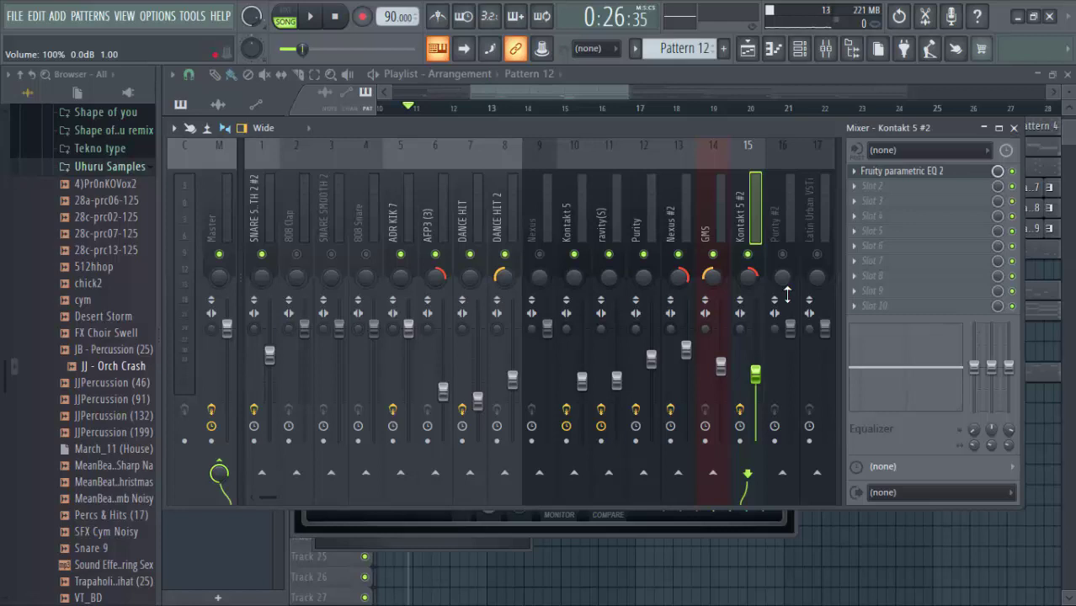
Play the song, unmute the Purity #2 track and lower its fader to about 92%.
key(space)
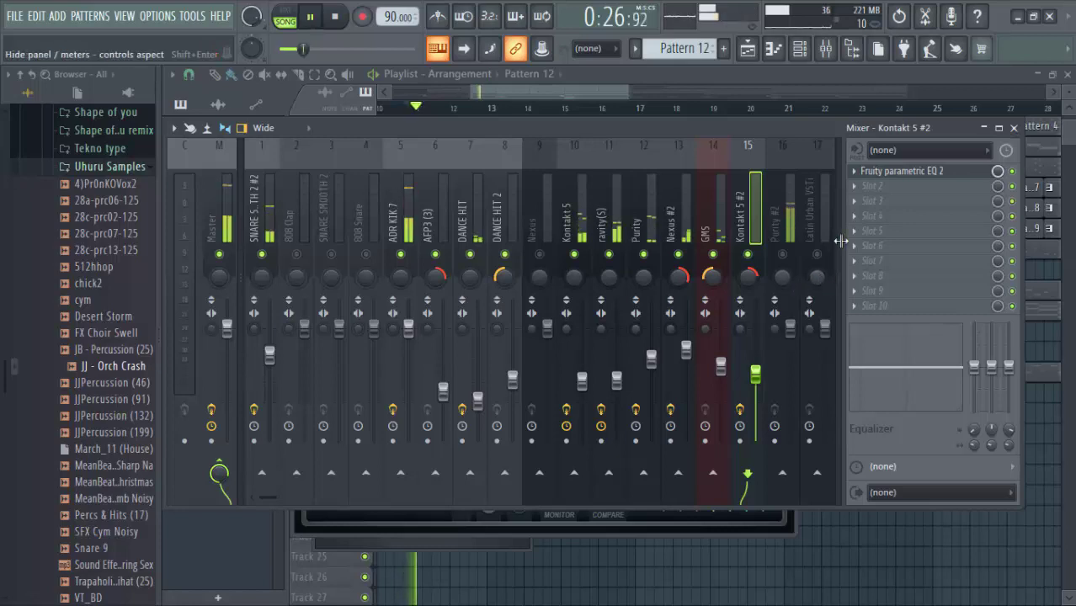
click(781, 255)
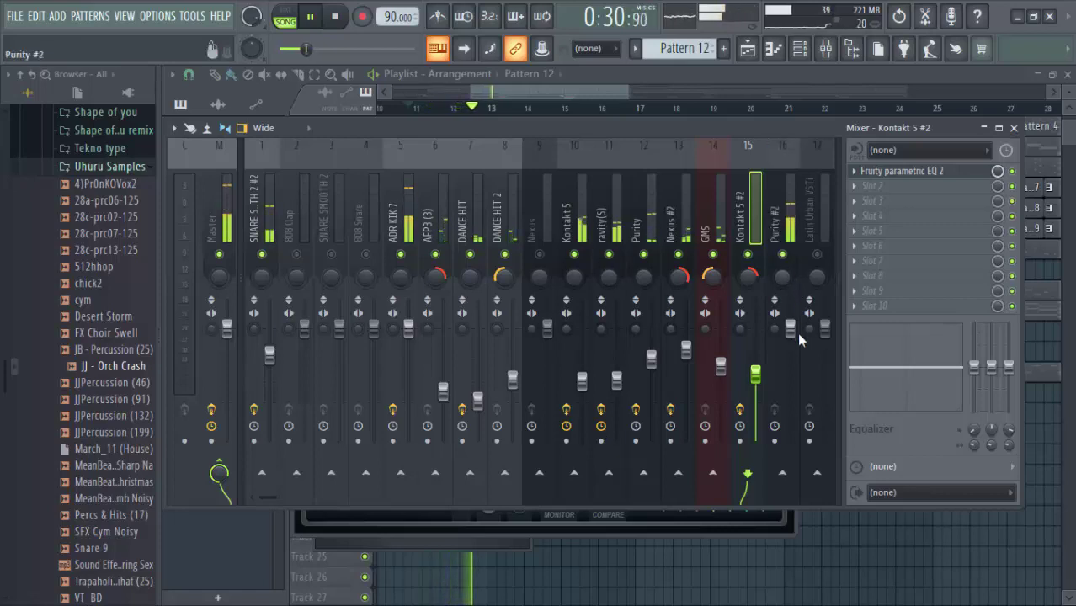
drag(790, 330, 790, 336)
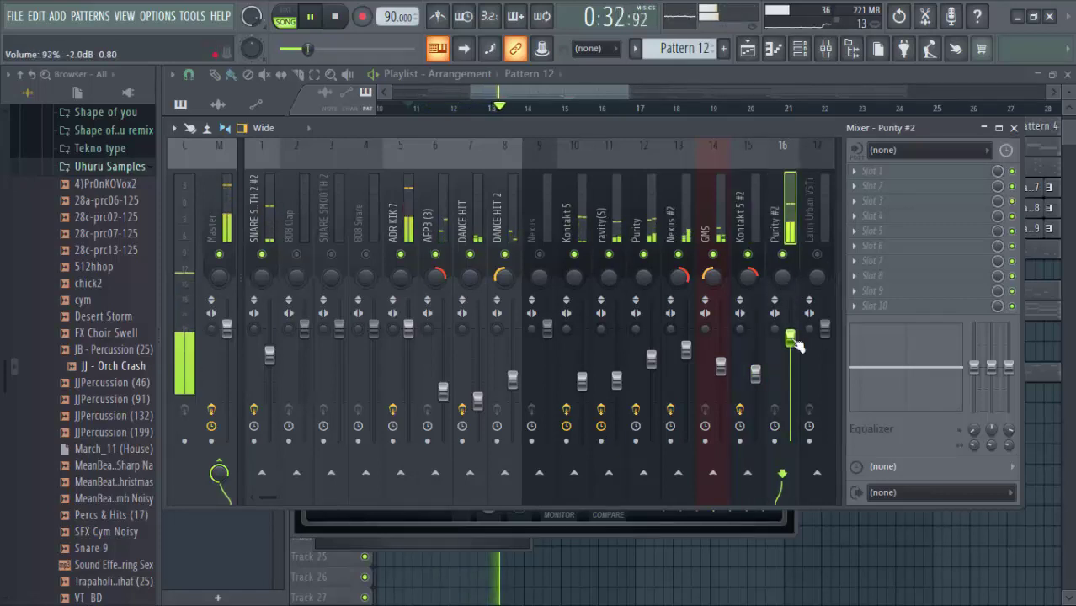
Load Fruity Parametric EQ 2 into slot 1 of the Purity #2 track and make band 7 a Steep 8 high cut at about 1 kHz.
click(877, 169)
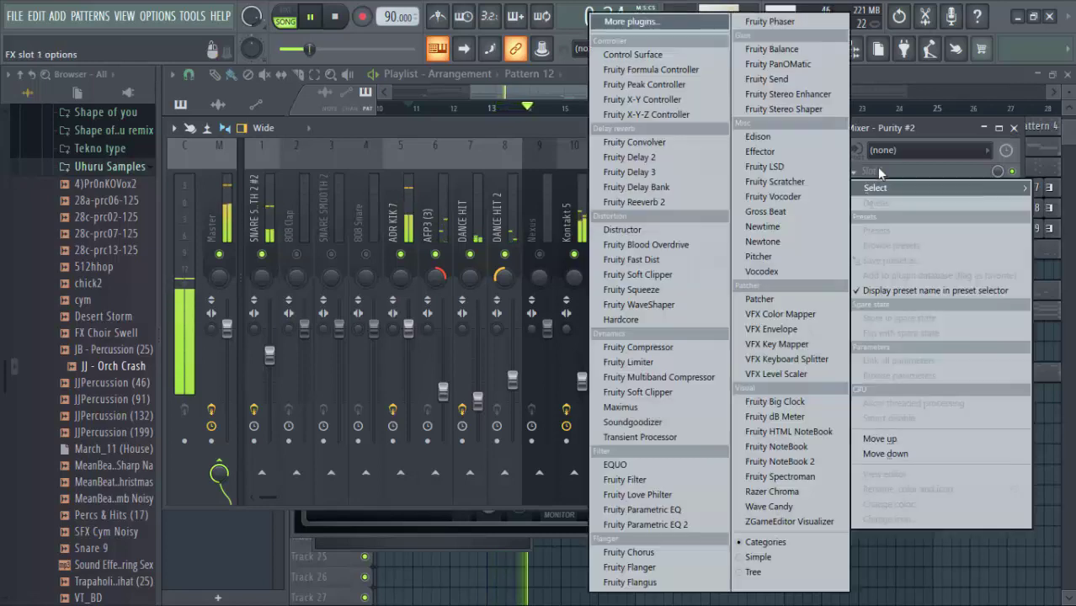
click(692, 525)
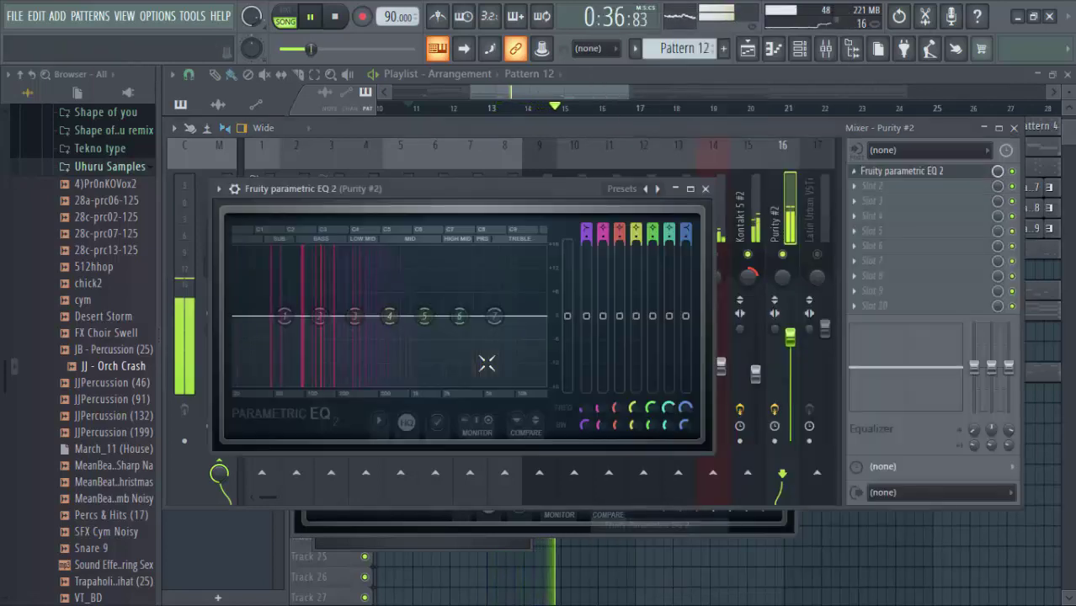
right_click(496, 318)
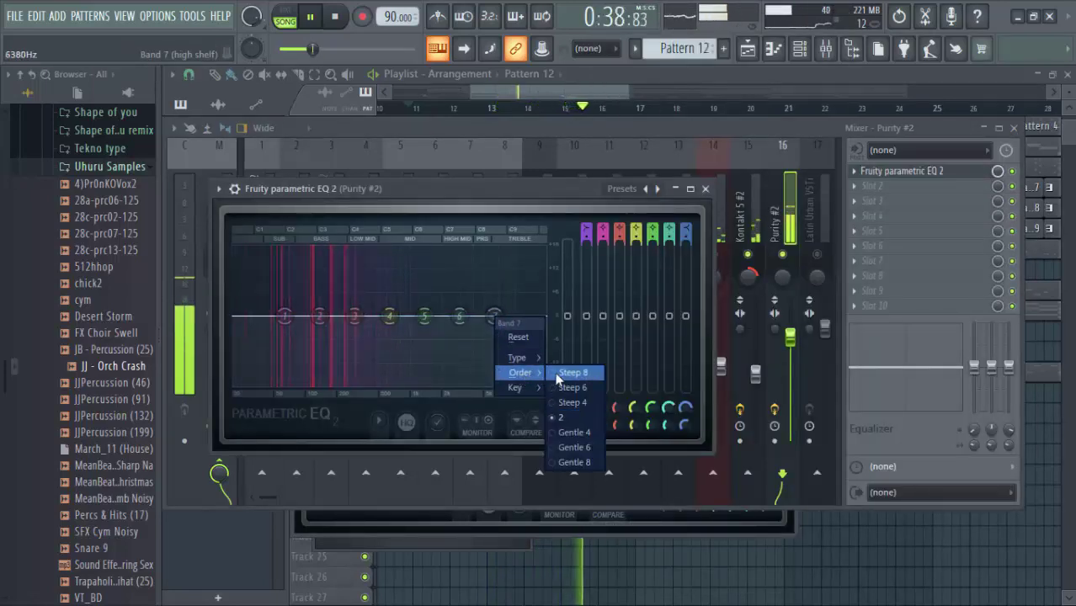
click(559, 375)
drag(495, 317, 421, 384)
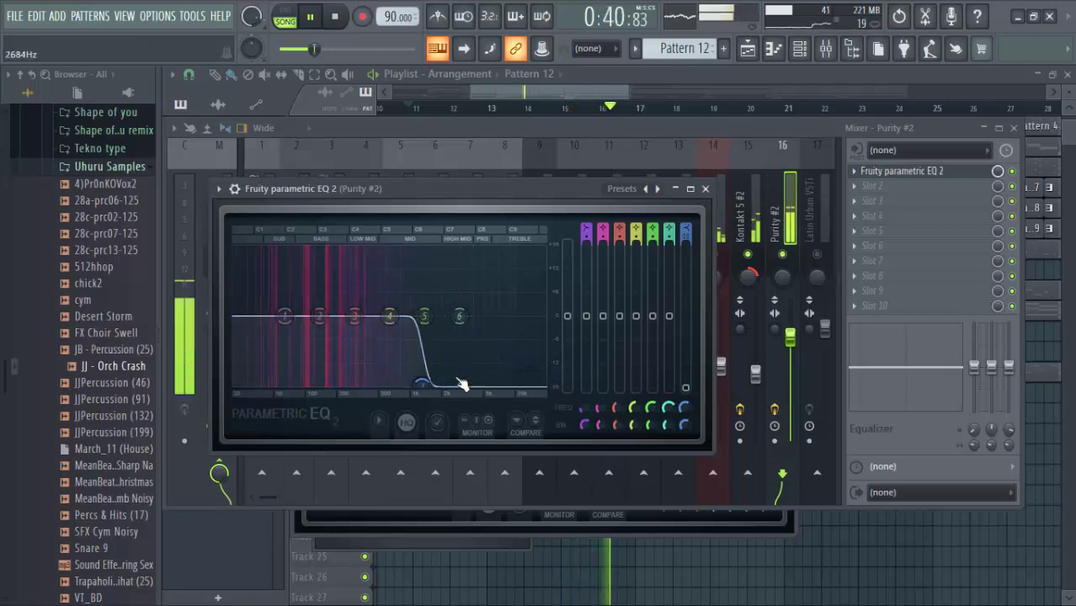
Raise bands 2 and 3 of the Purity #2 EQ slightly, shift both lower in frequency and close the EQ.
drag(321, 315, 290, 303)
drag(354, 316, 289, 319)
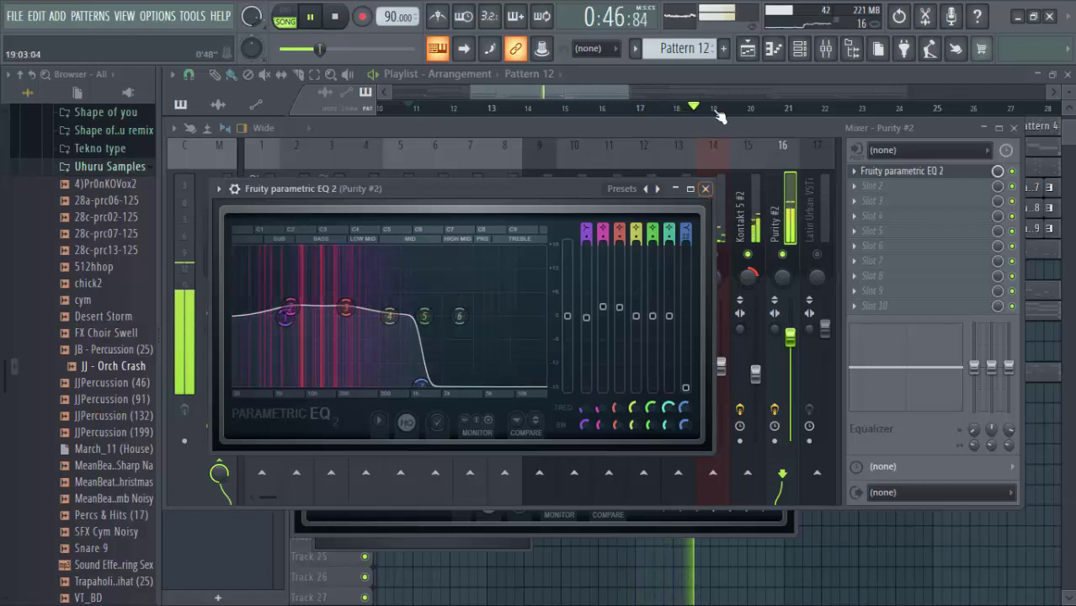
click(700, 138)
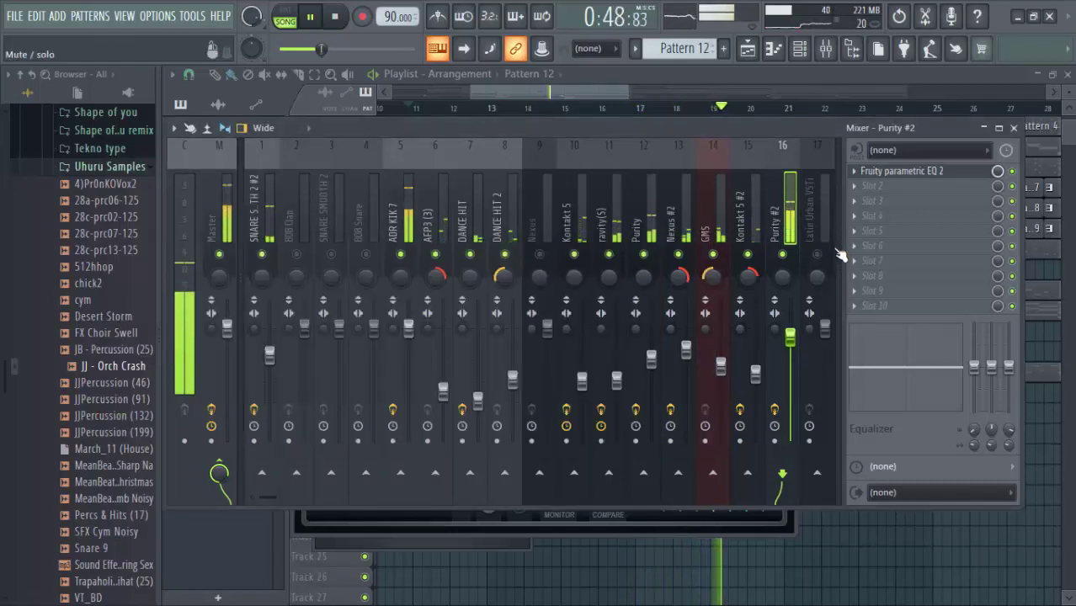
Load Soundgoodizer into slot 2 of the Purity #2 track in mode C, reduce its amount and lower the track's fader further.
click(889, 187)
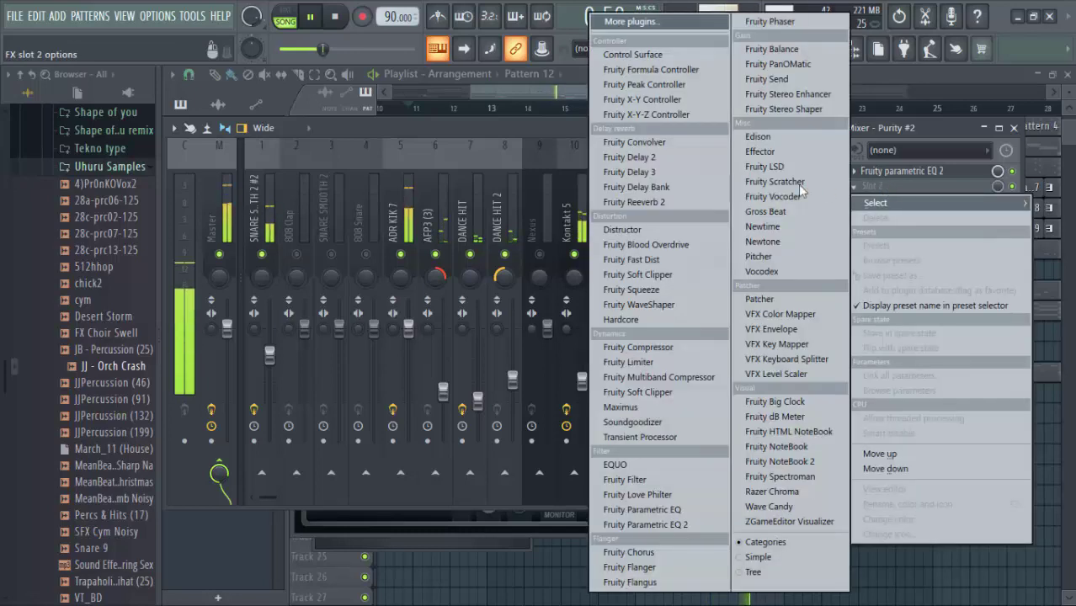
click(670, 422)
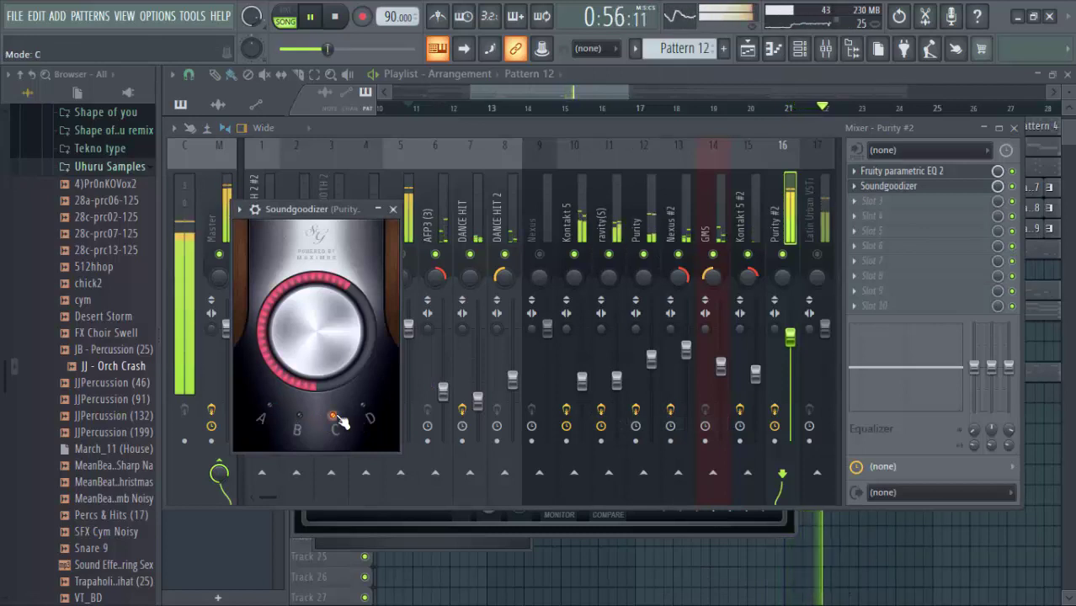
click(336, 420)
drag(321, 309, 318, 334)
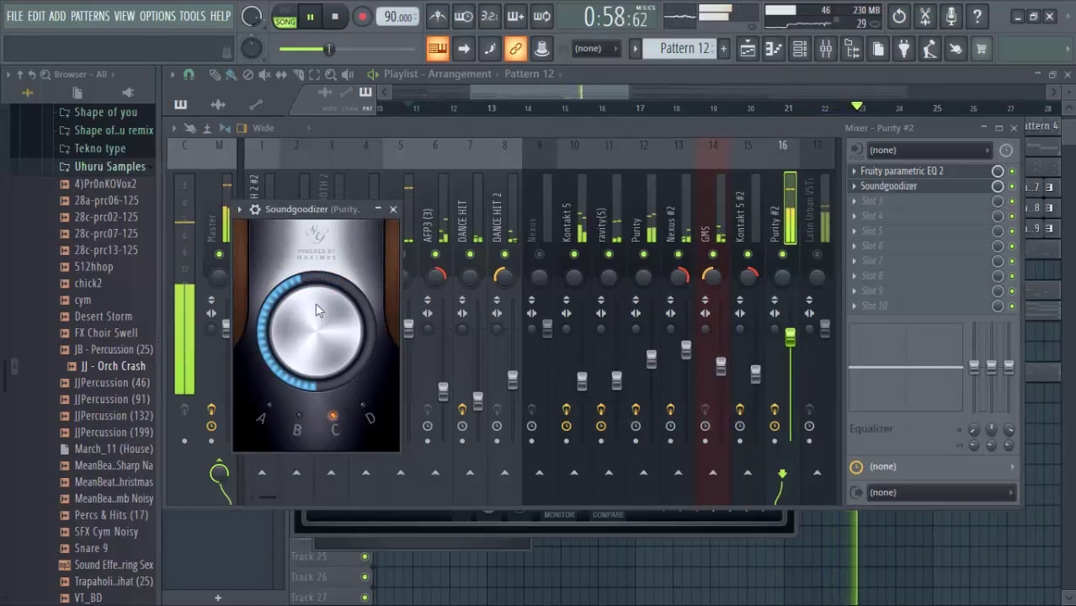
click(695, 131)
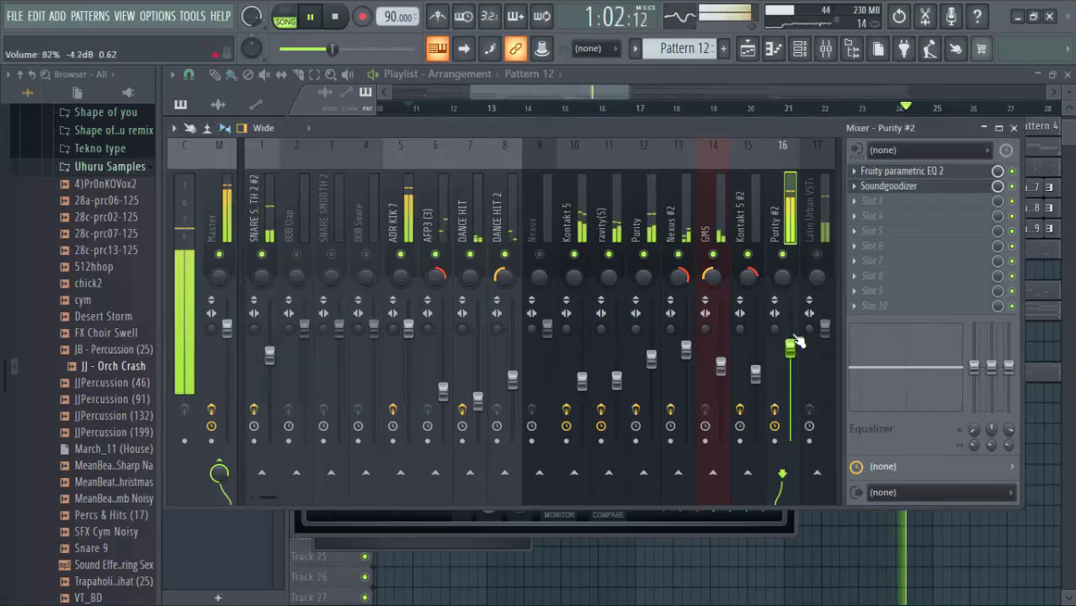
drag(796, 340, 797, 342)
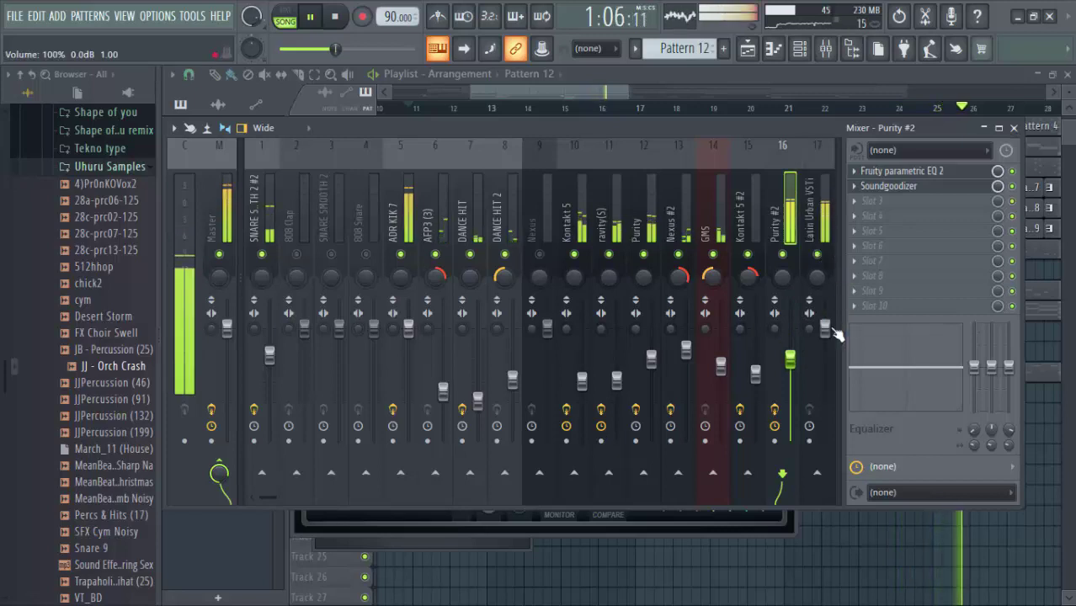
Lower the Latin Urban VSTi track's fader, pan it slightly to the left and replay the song.
drag(825, 329, 826, 347)
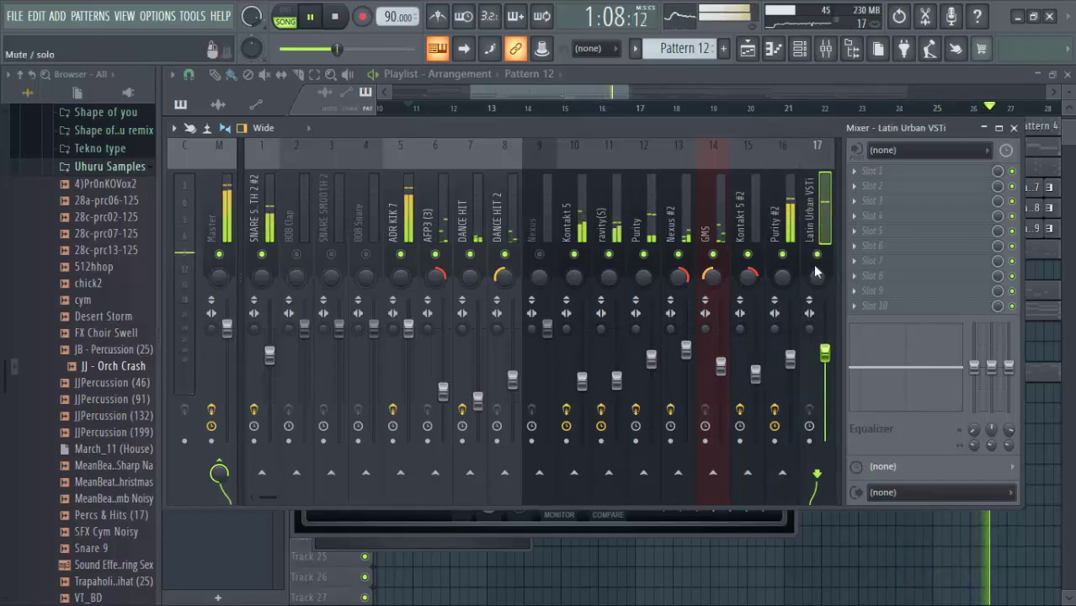
drag(817, 270, 817, 286)
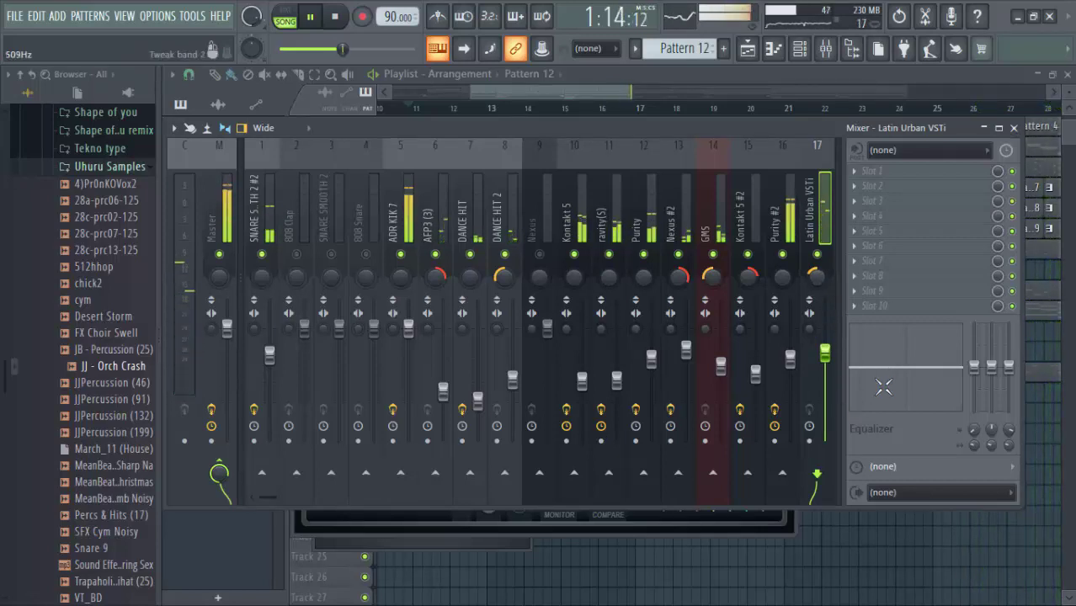
key(space)
key(space)
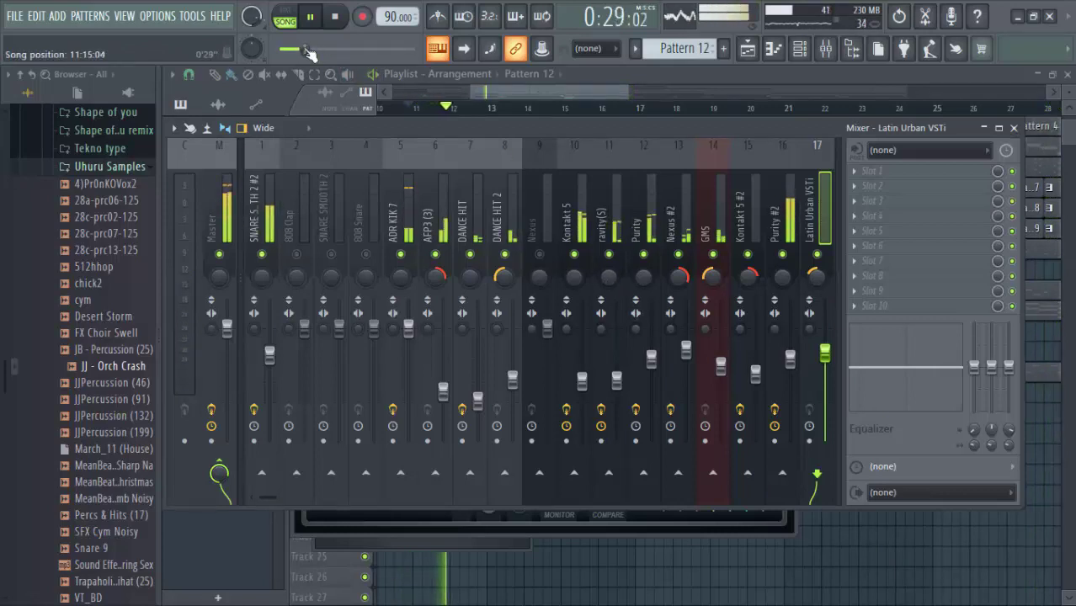
Play the song from its beginning, unmute the Nexus #3 track and lower its fader to about 68%.
drag(315, 49, 280, 50)
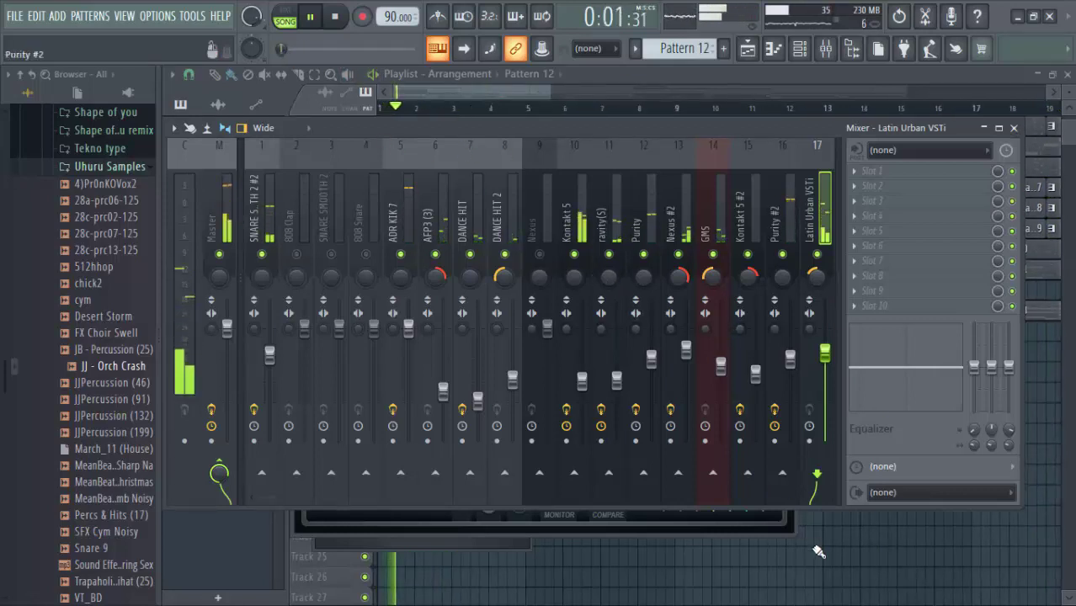
key(F9)
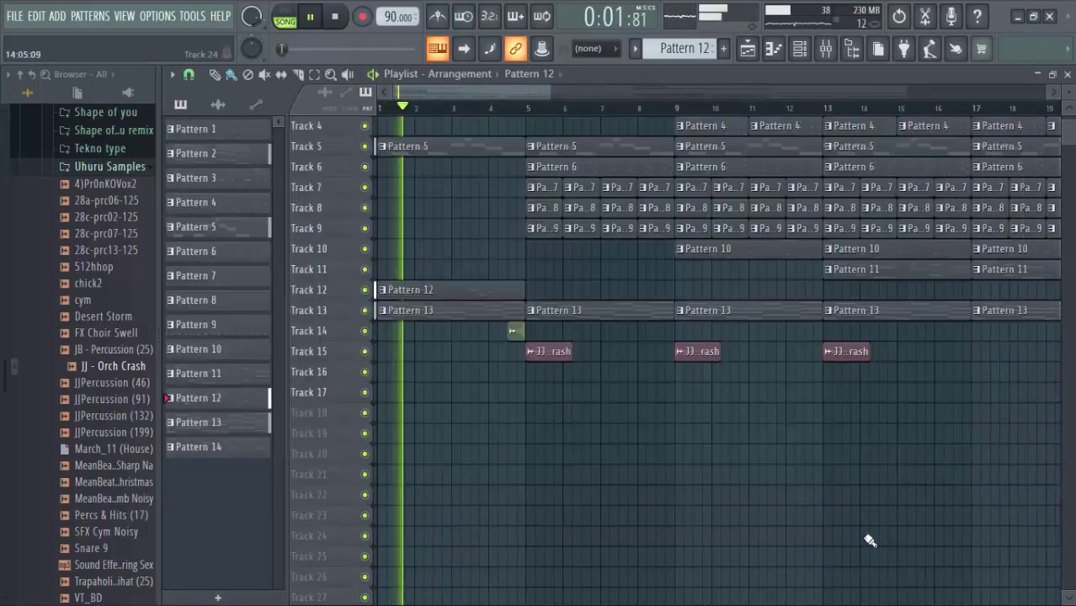
click(831, 49)
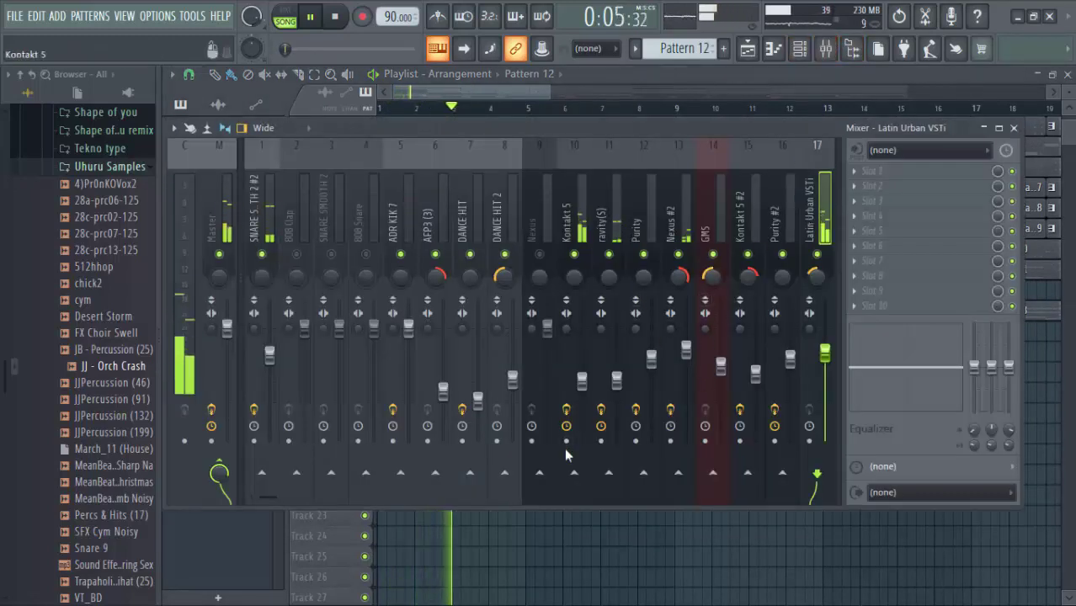
drag(273, 496, 328, 497)
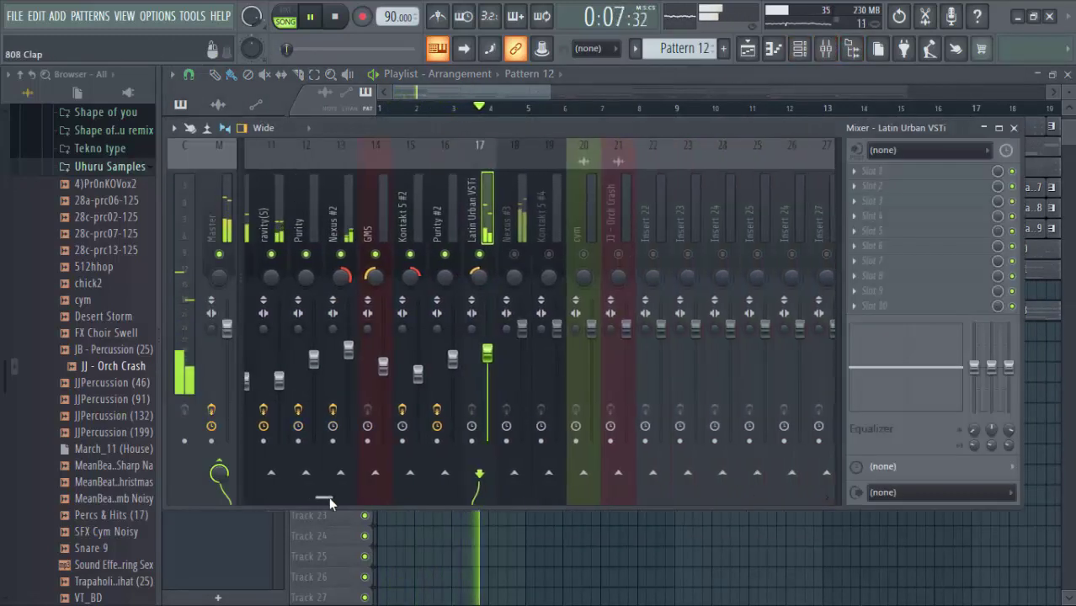
key(space)
key(space)
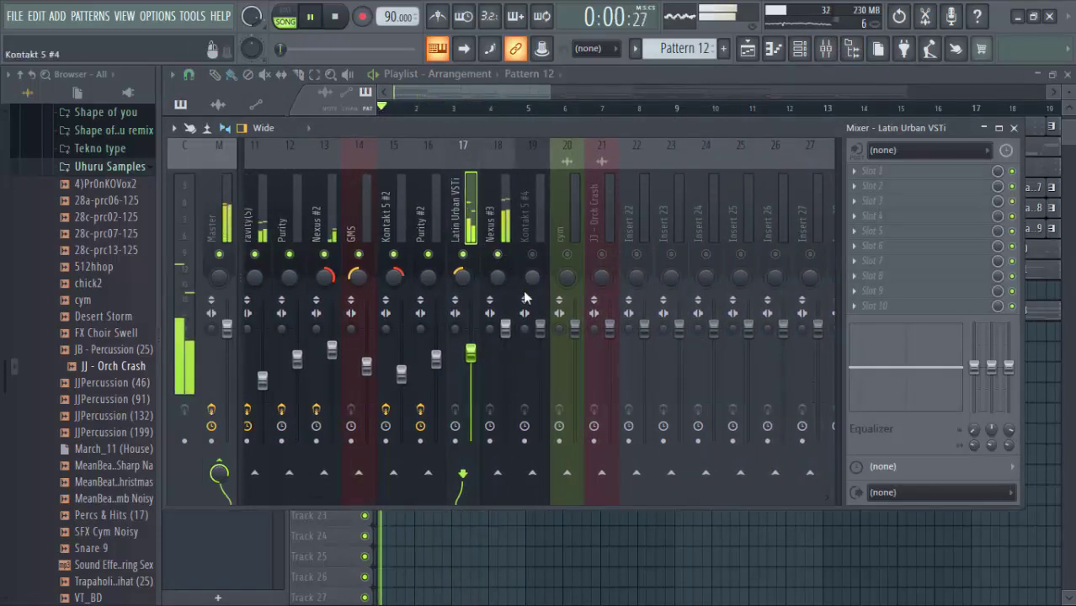
drag(506, 329, 505, 356)
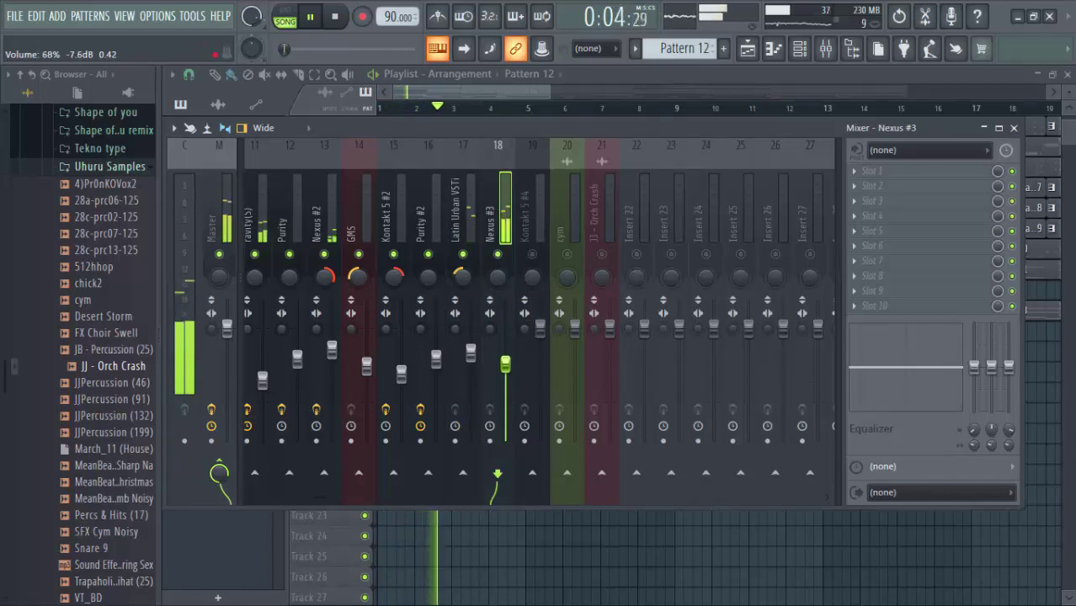
Load Fruity Parametric EQ 2 into slot 1 of the Nexus #3 track and make band 1 a steep low cut at about 160 Hz.
click(885, 173)
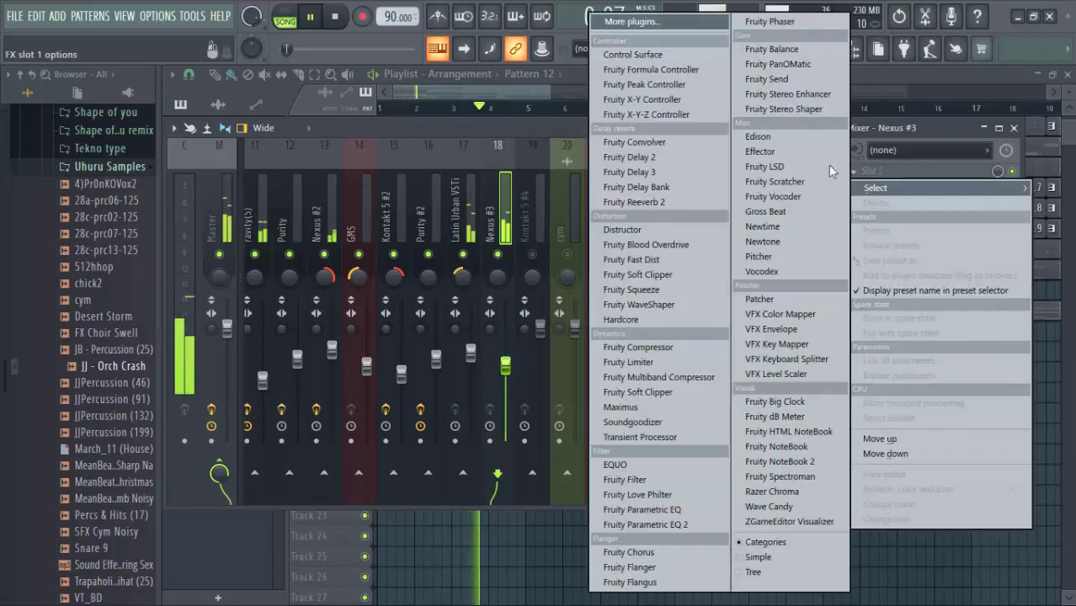
click(676, 521)
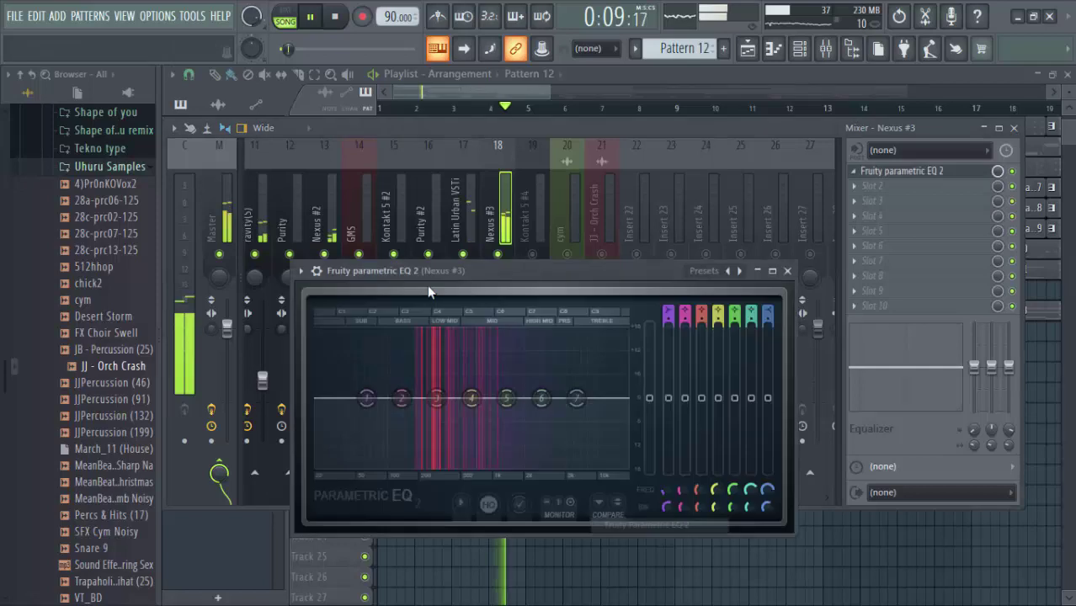
right_click(366, 397)
mouse_move(393, 455)
click(439, 455)
key(space)
drag(367, 398, 372, 465)
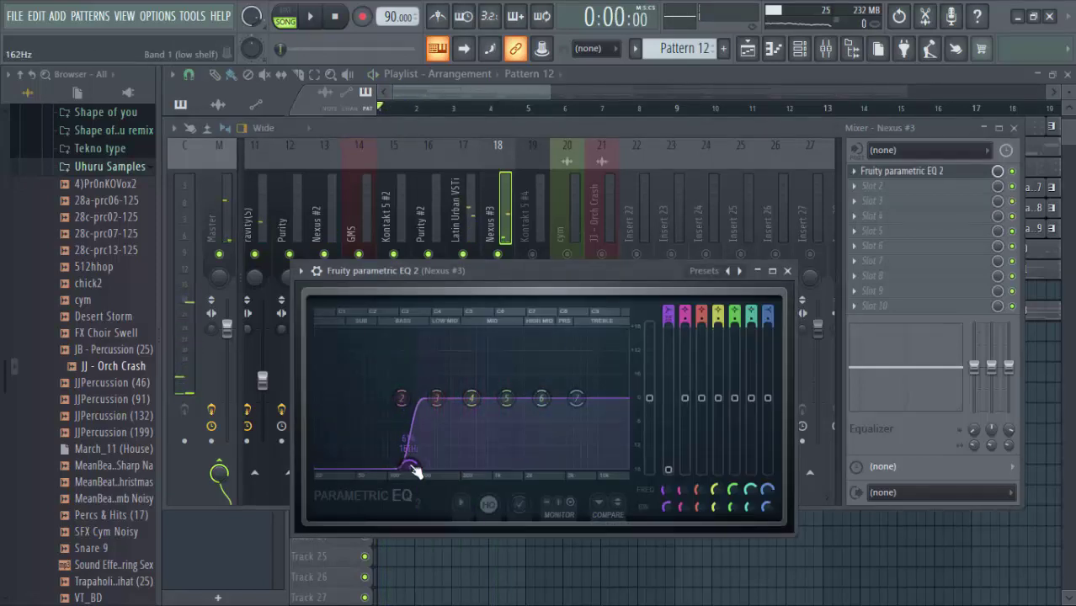
Play the song, boost band 4 of the Nexus #3 EQ by about 1.2 dB at 644 Hz and stop playback.
key(space)
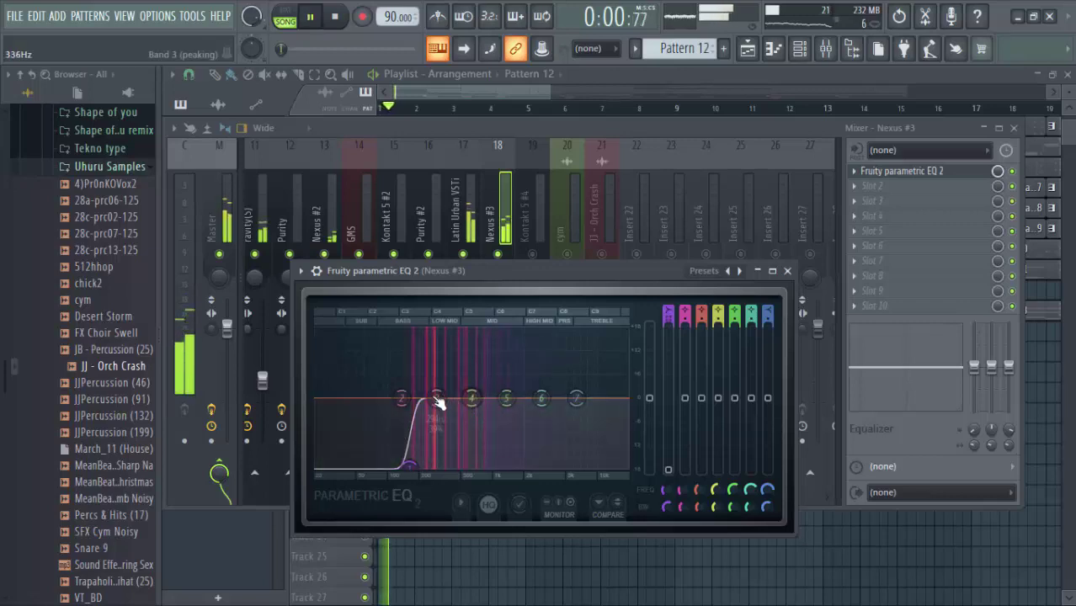
drag(437, 400, 472, 393)
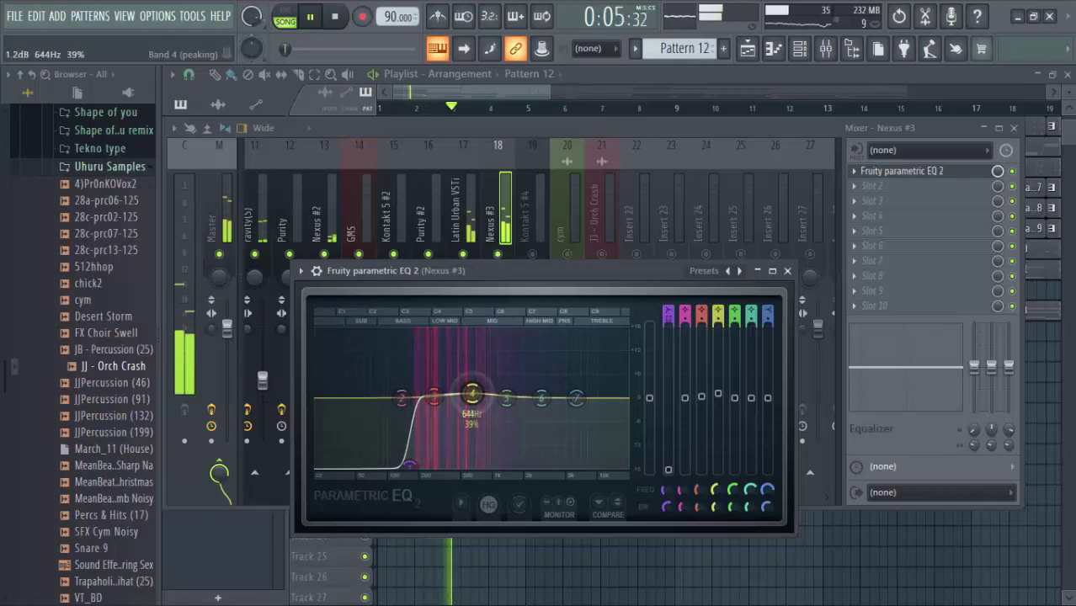
click(839, 127)
key(space)
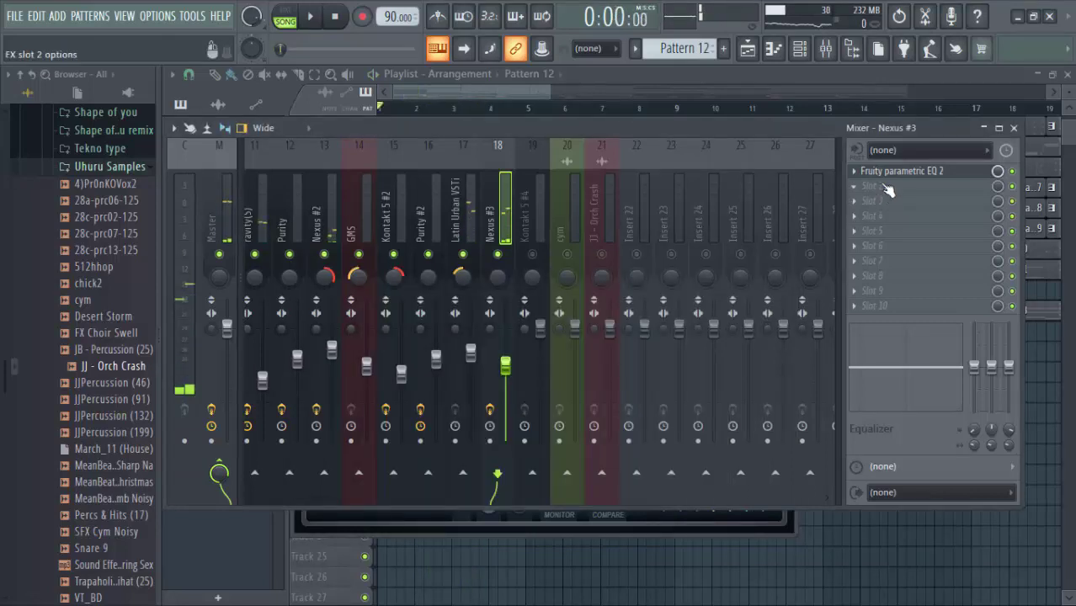
Load Fruity Stereo Enhancer into slot 2 of Nexus #3 with the For strings preset and lower the track's fader slightly.
click(886, 190)
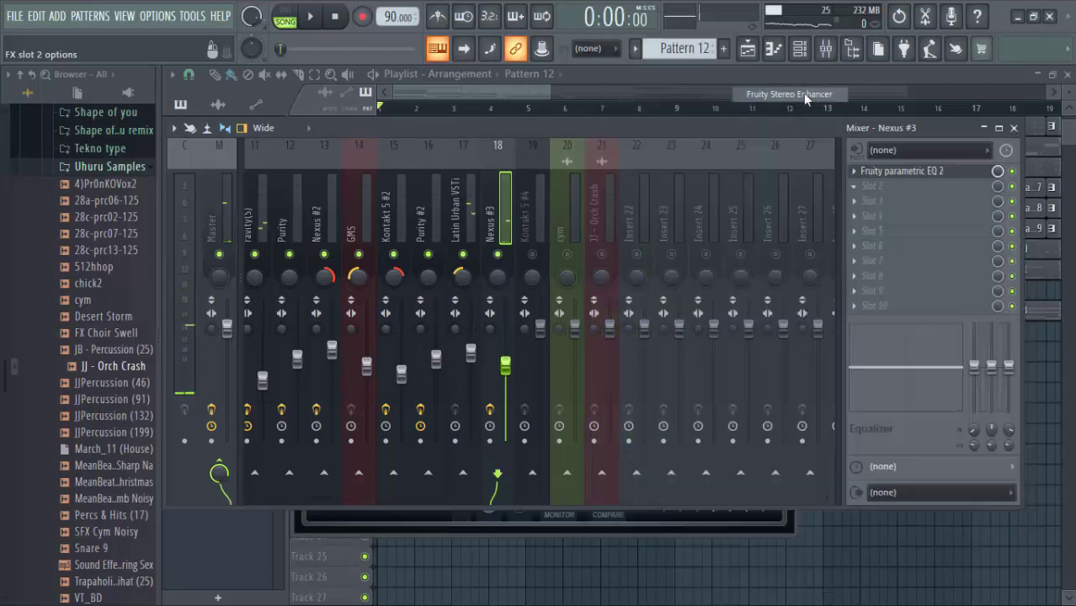
click(804, 108)
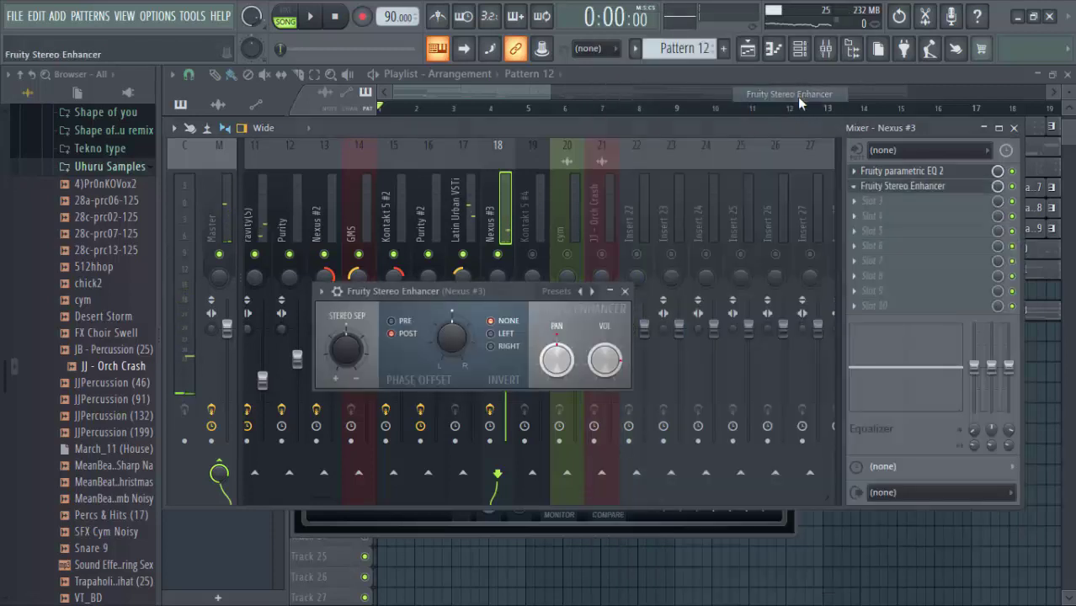
click(566, 292)
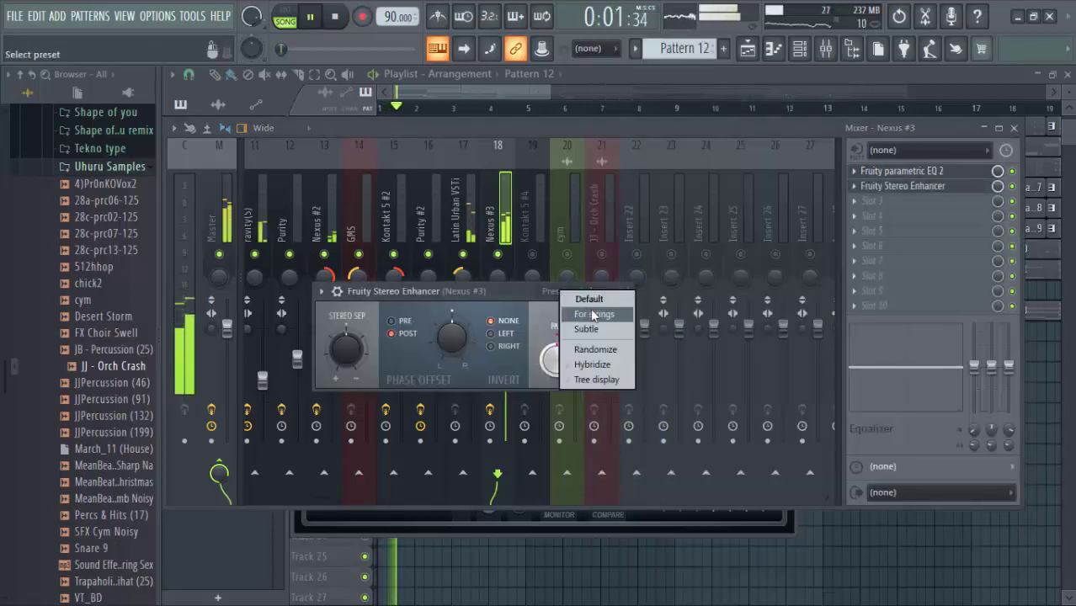
click(591, 313)
click(625, 292)
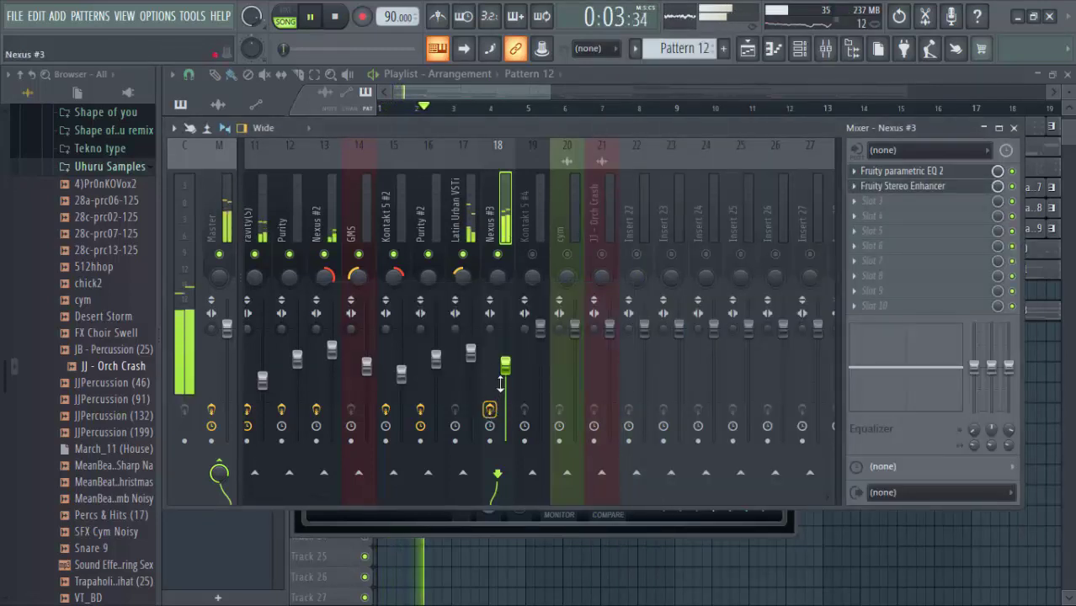
drag(505, 365, 505, 368)
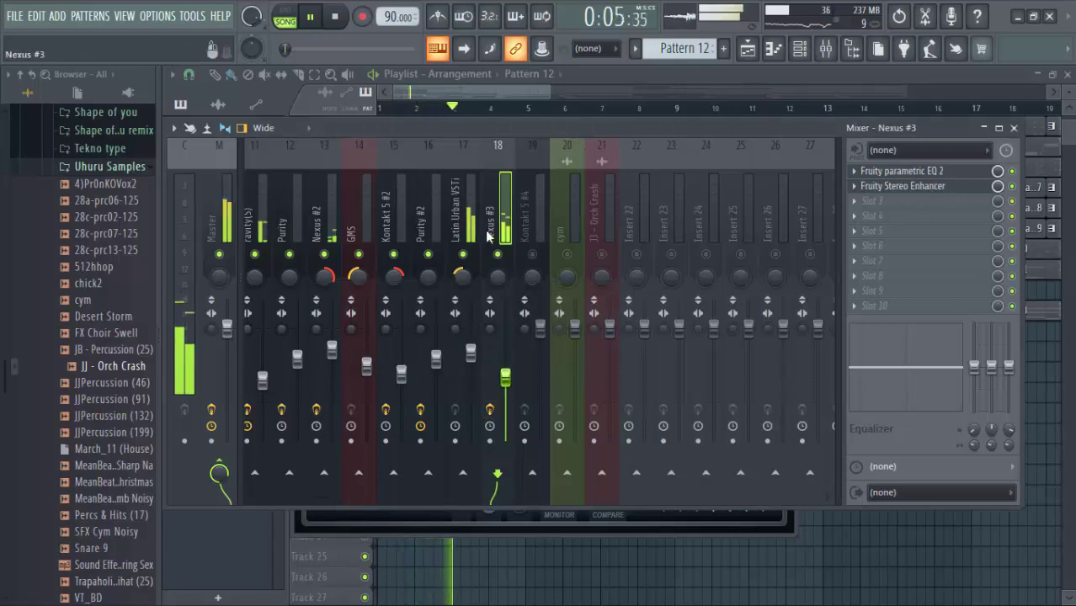
Open the Latin Urban VSTi notes of Pattern 12 in the piano roll, transpose them down one octave and replay the song.
click(471, 205)
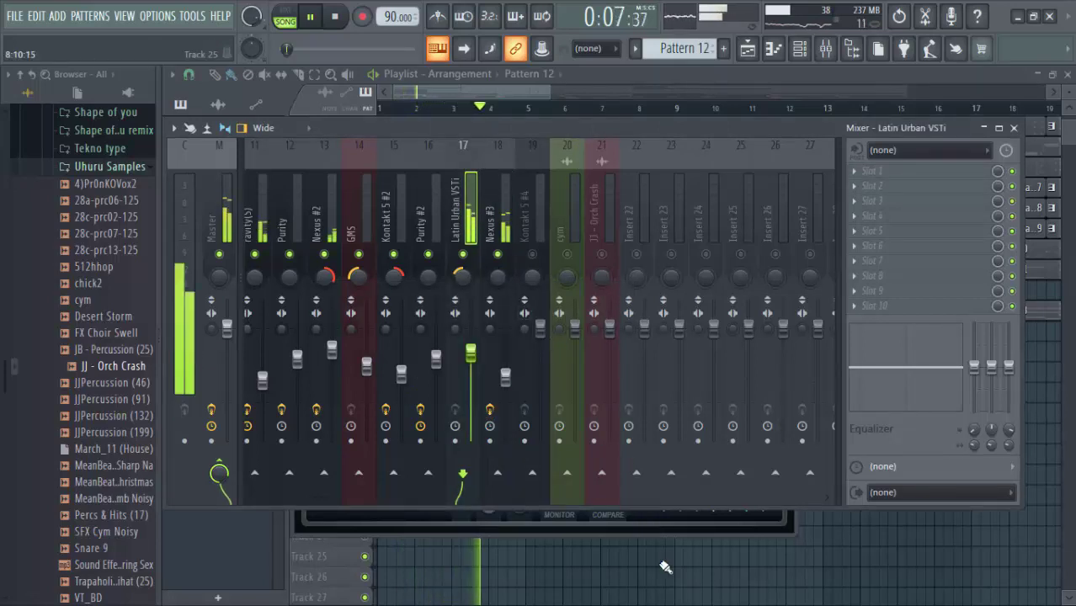
key(F9)
key(space)
scroll(421, 248, up, 3)
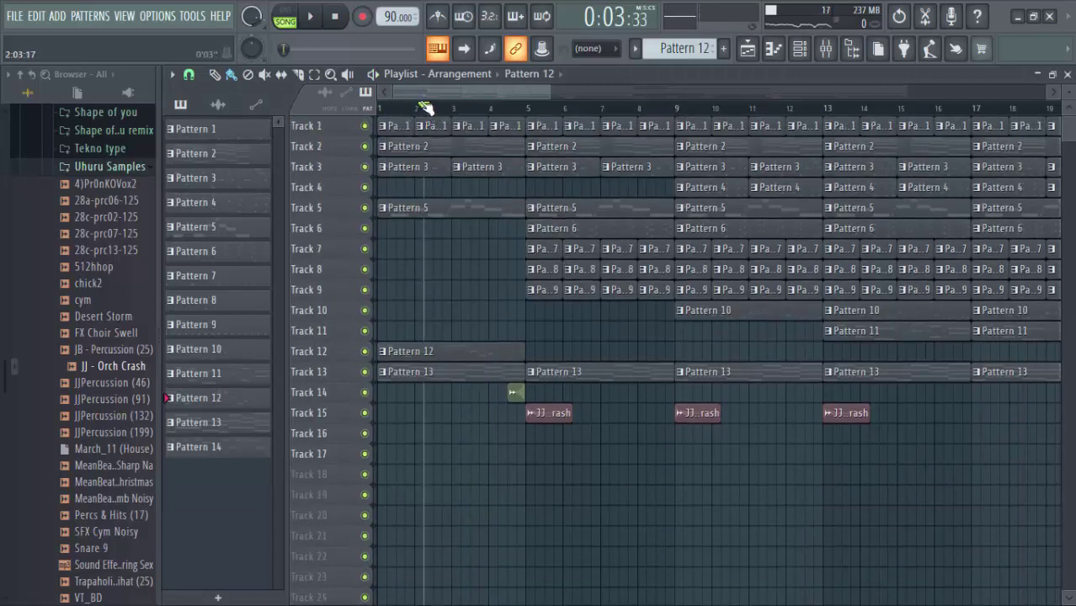
key(space)
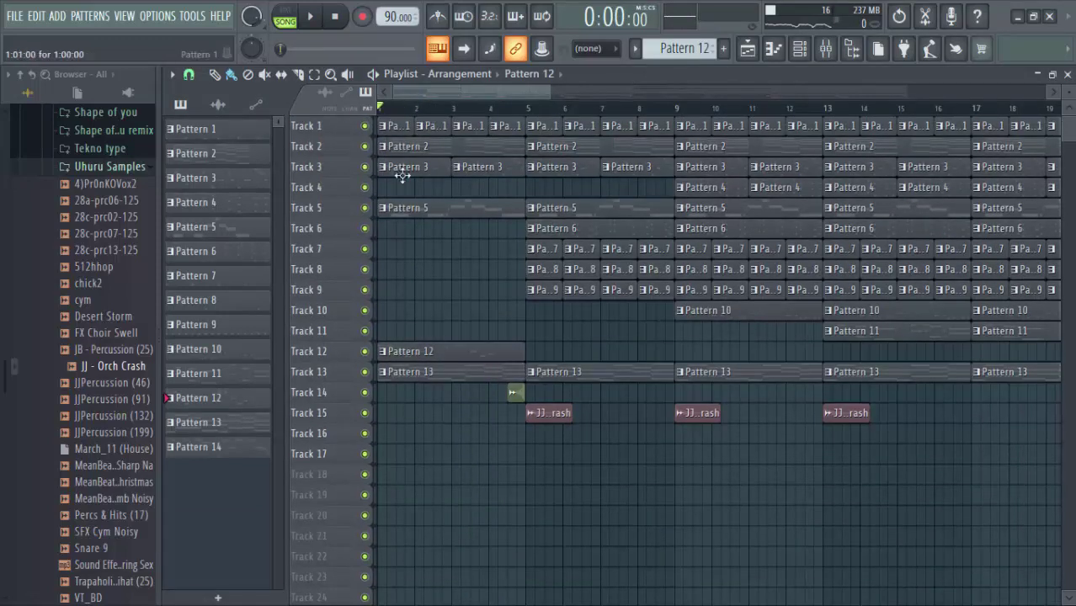
double_click(442, 350)
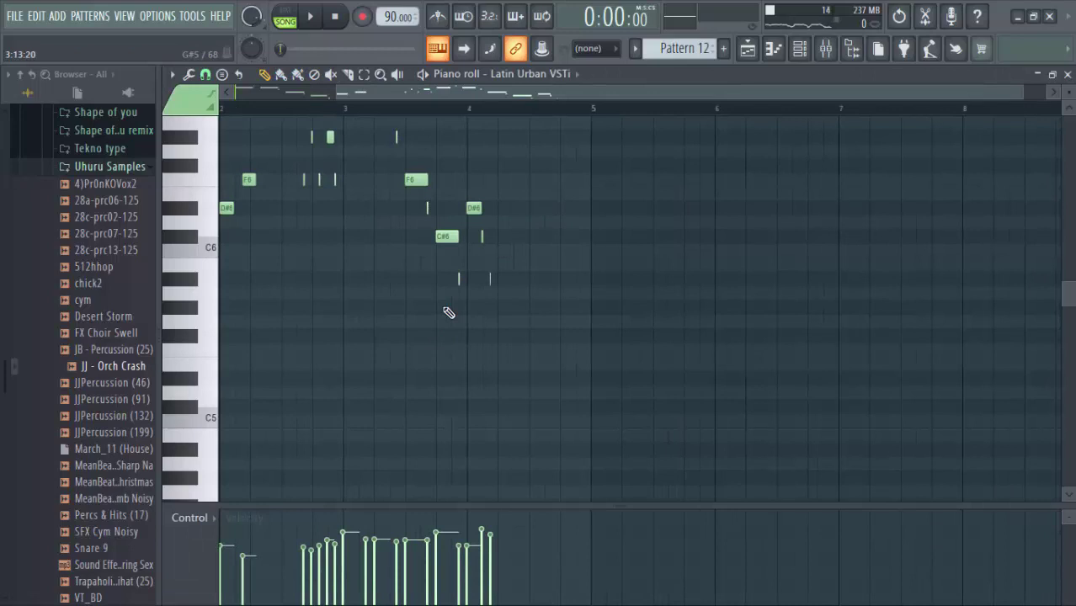
scroll(449, 313, up, 4)
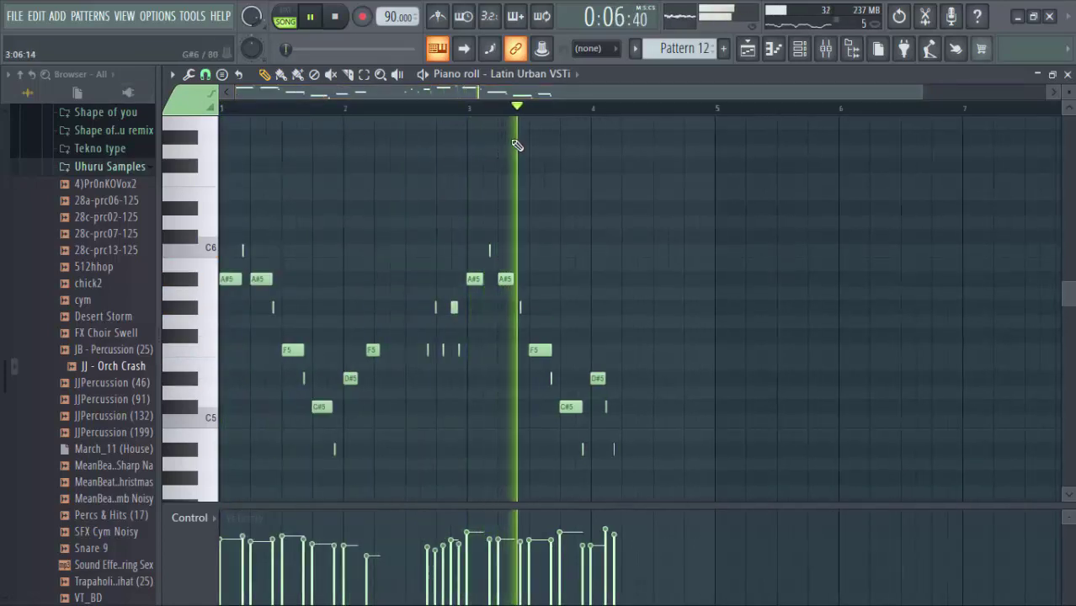
scroll(530, 110, up, 5)
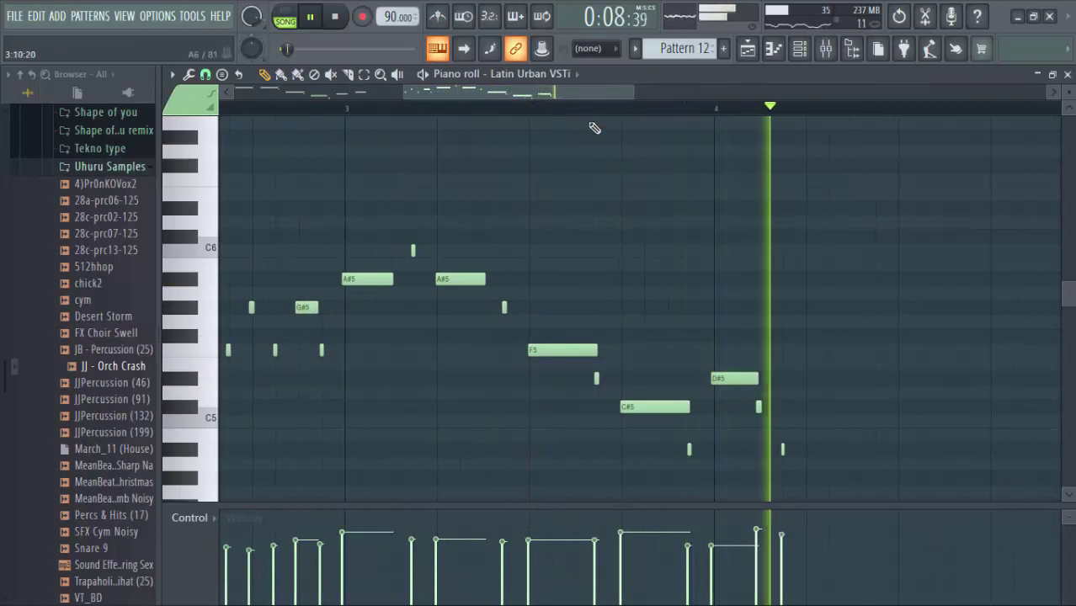
key(space)
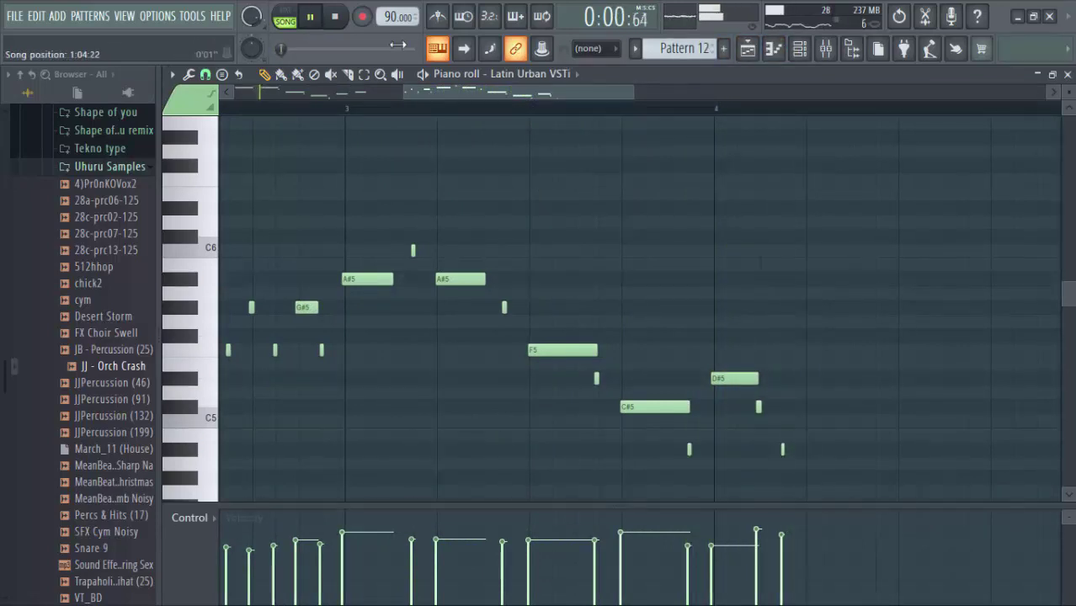
Solo the Latin Urban VSTi mixer track and load Fruity Parametric EQ 2 into its slot 1.
click(827, 55)
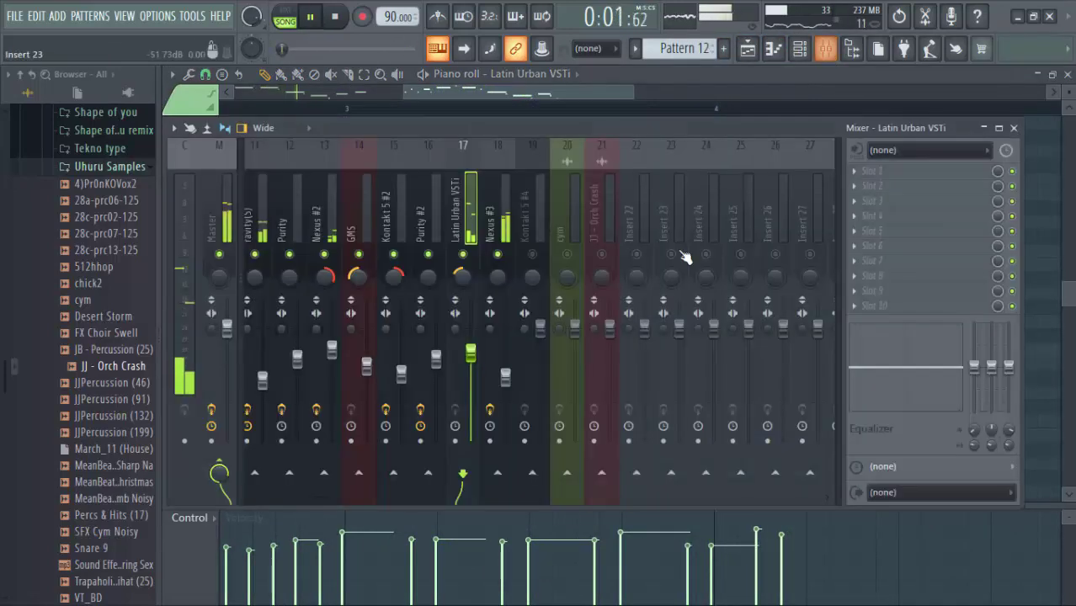
right_click(468, 254)
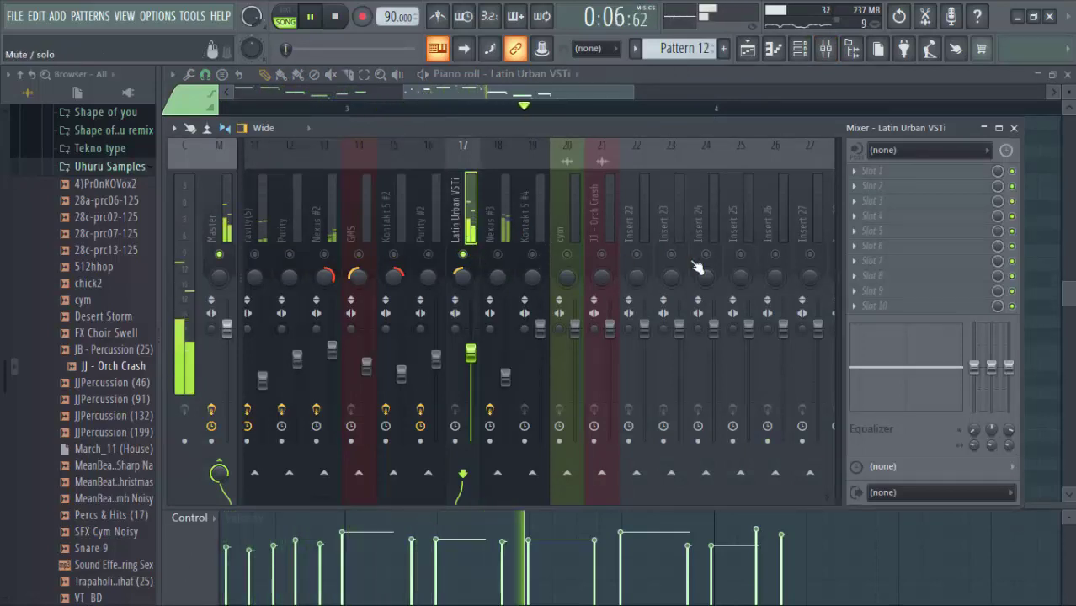
key(space)
click(876, 172)
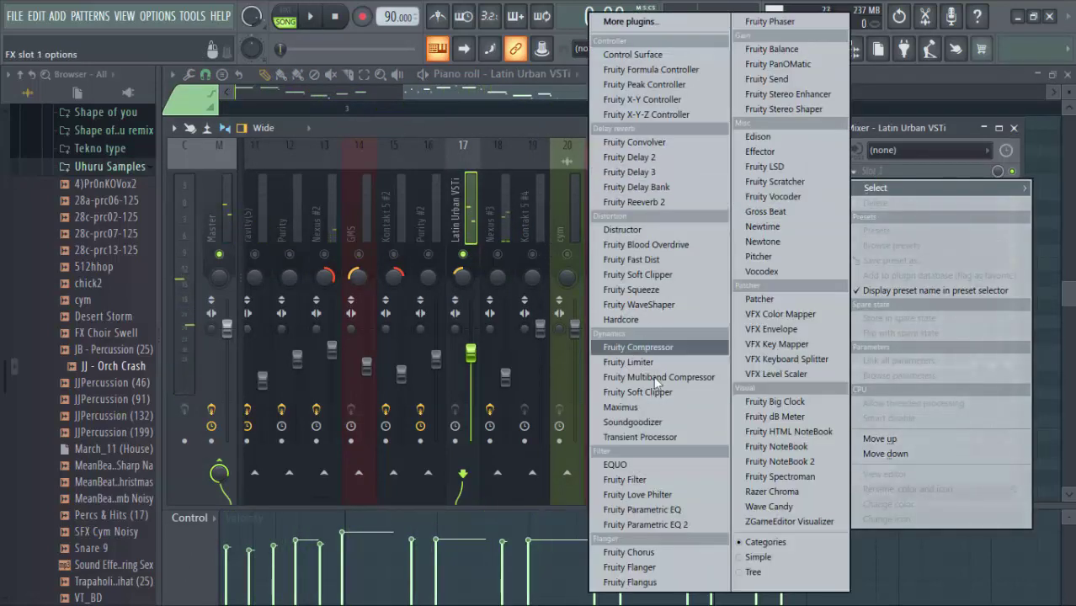
click(674, 525)
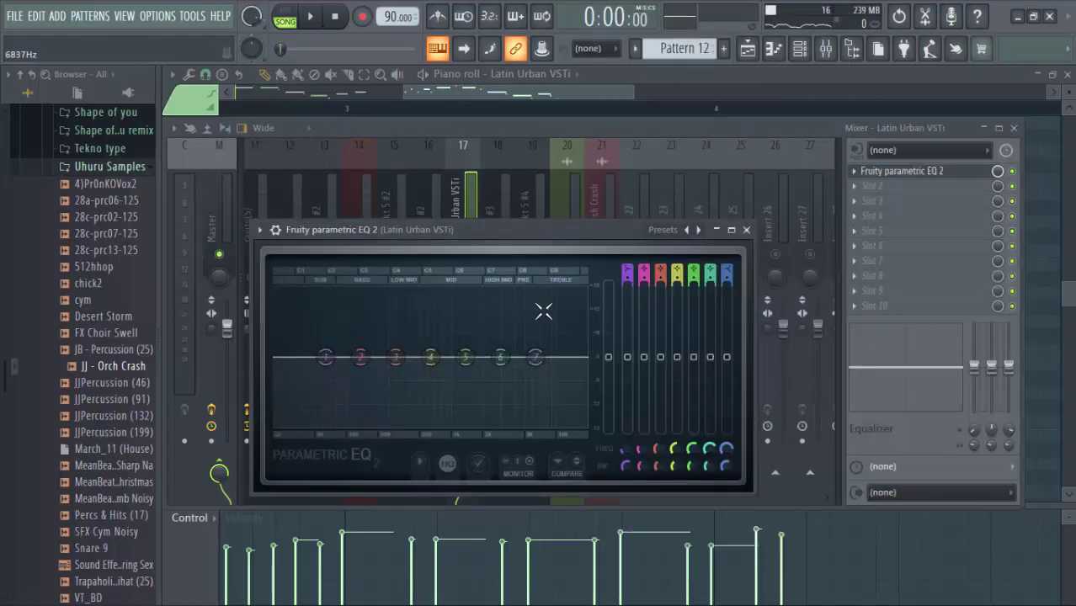
Make band 1 of the Latin Urban VSTi EQ a steep low cut and boost bands 6 and 7 during playback.
key(space)
right_click(328, 359)
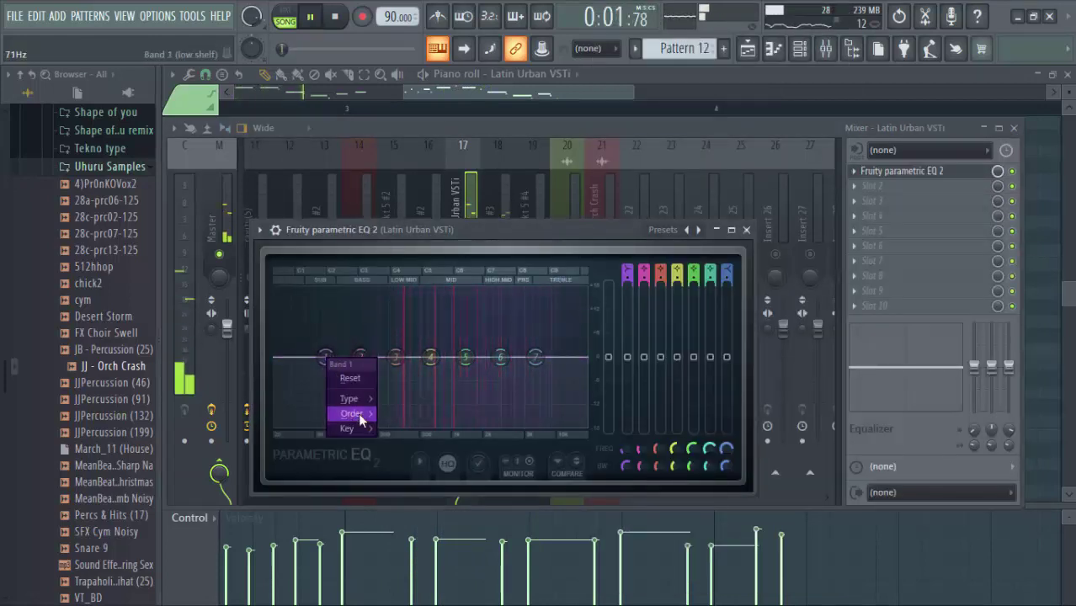
click(385, 414)
drag(326, 360, 376, 424)
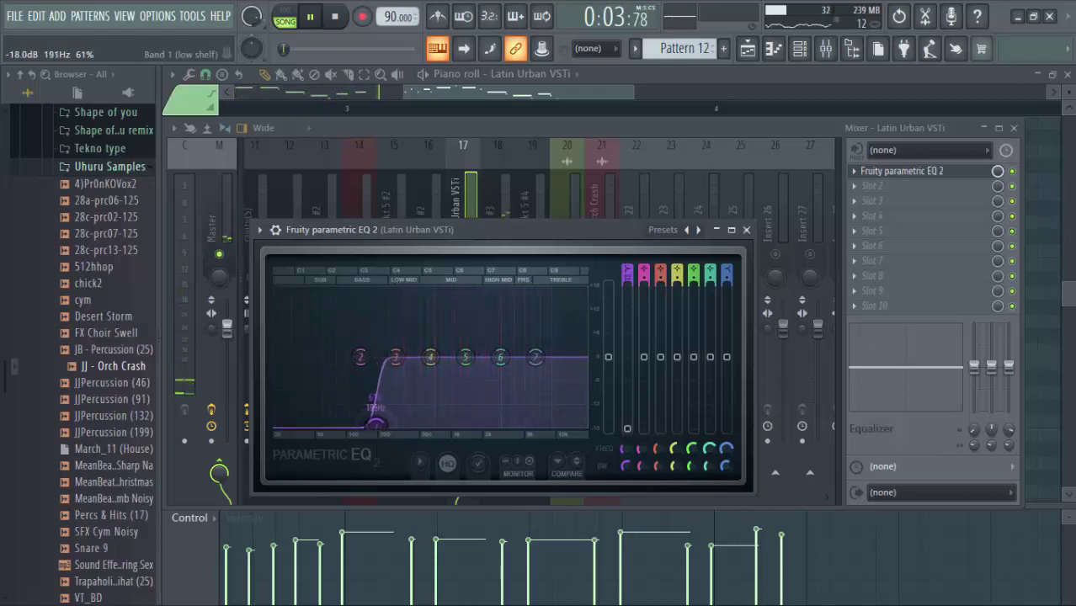
drag(500, 357, 523, 340)
drag(397, 425, 402, 426)
key(space)
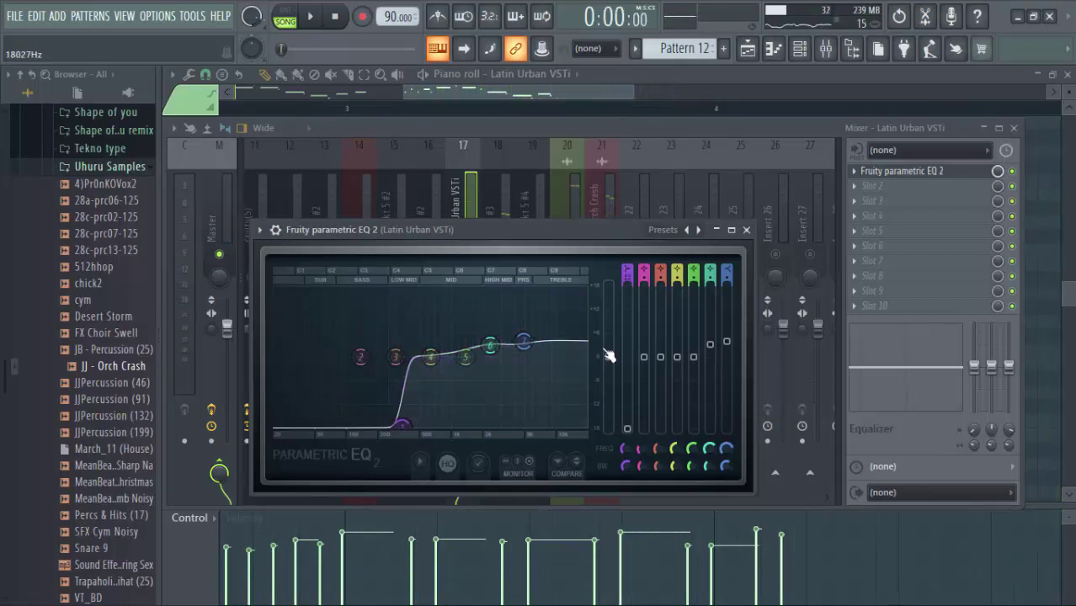
key(space)
click(692, 130)
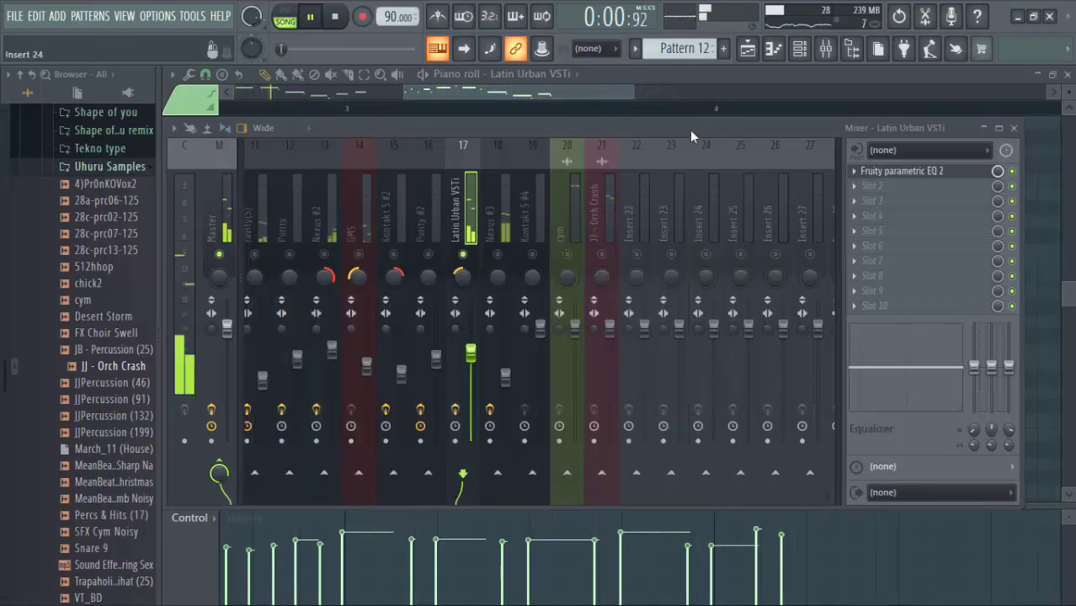
Load Fruity Compressor into slot 2 with the Vintage preset, then set threshold -20.9 dB, ratio 5.4:1 and release 144 ms.
click(884, 185)
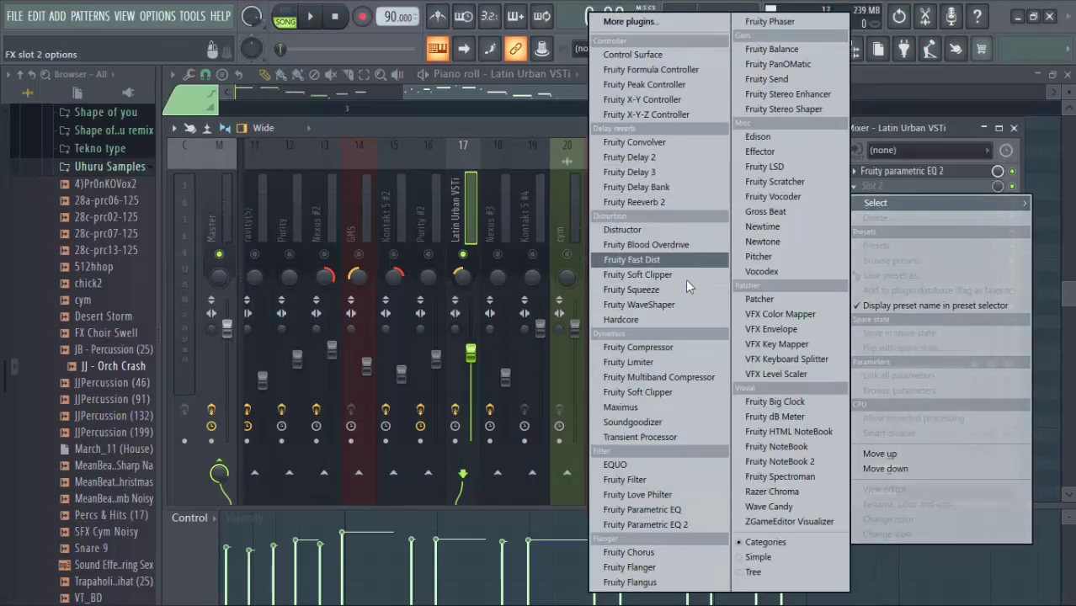
click(678, 348)
click(610, 252)
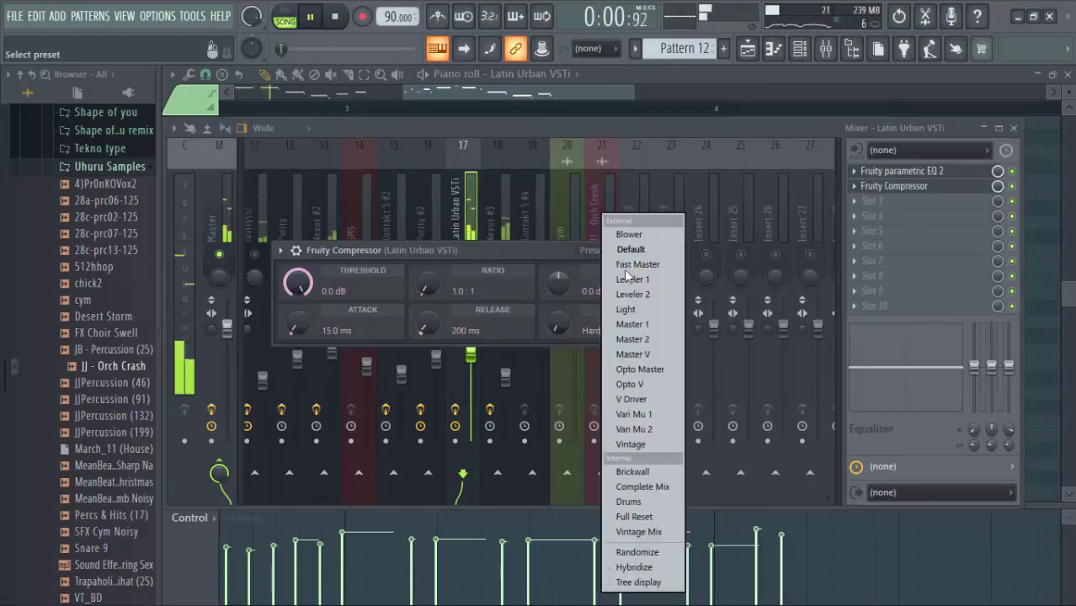
click(627, 442)
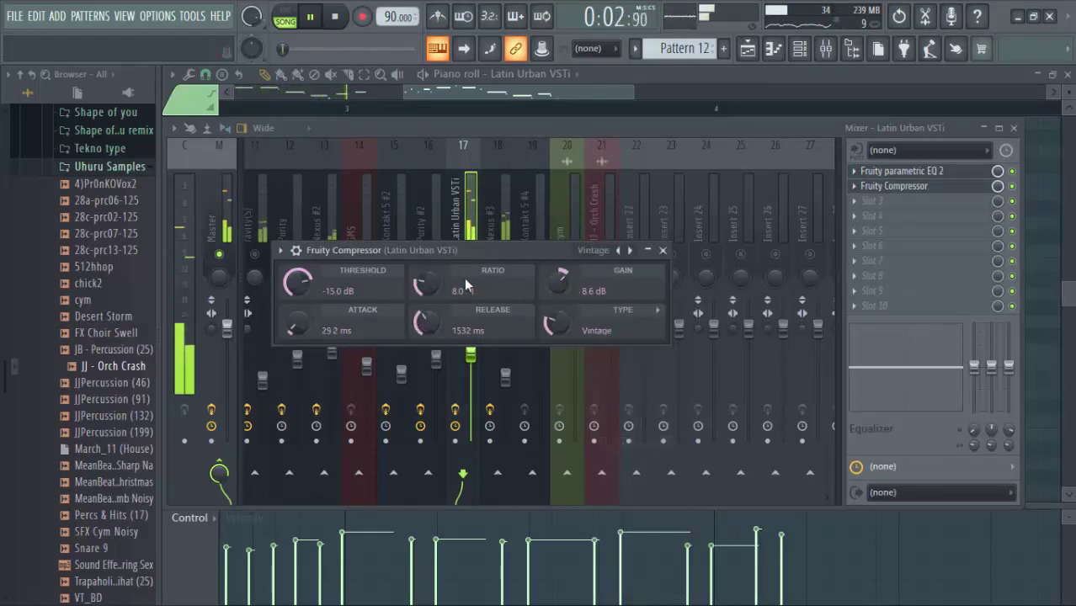
drag(427, 284, 418, 316)
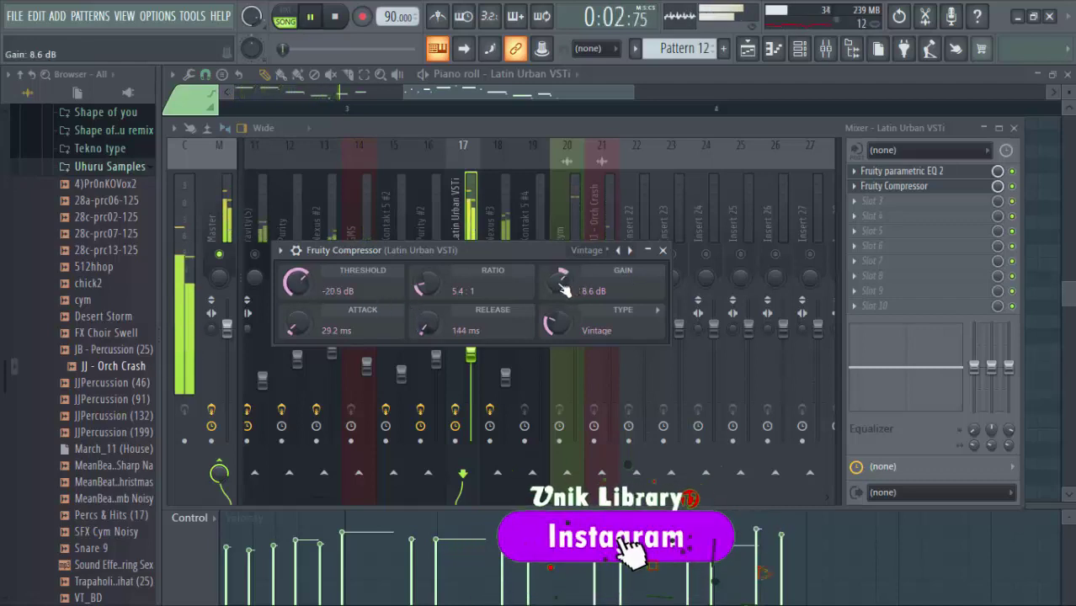
key(space)
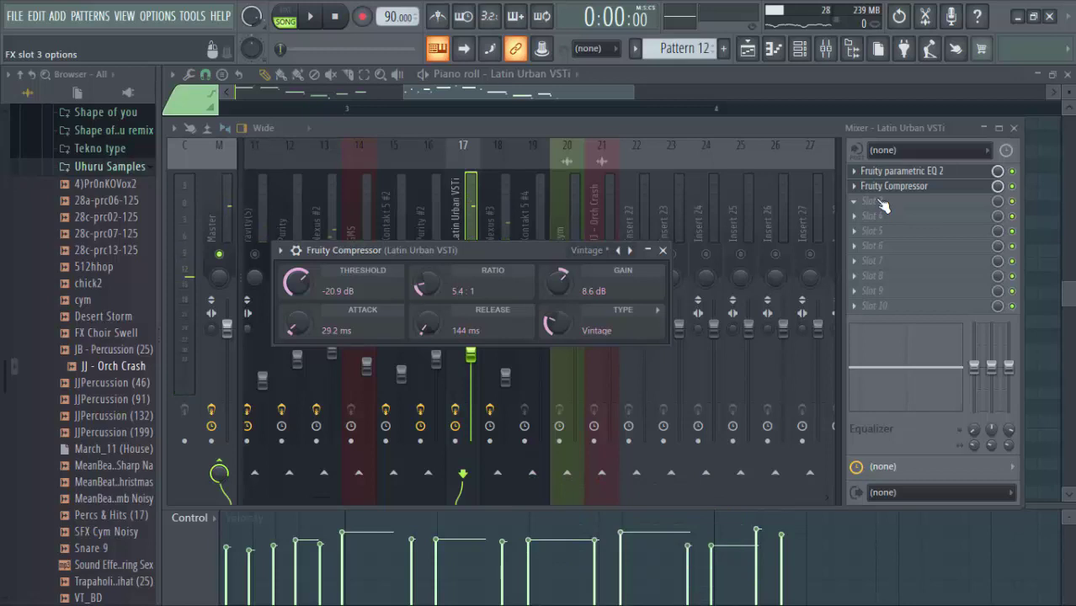
Load Fruity Delay 3 into slot 3 of the Latin Urban VSTi track and play the song.
click(873, 202)
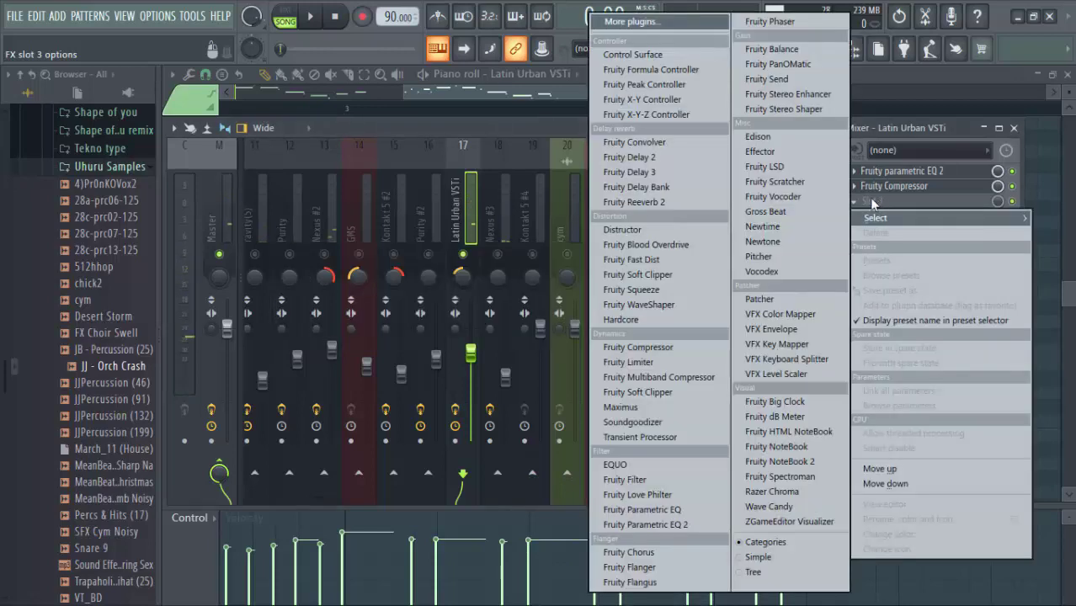
click(662, 169)
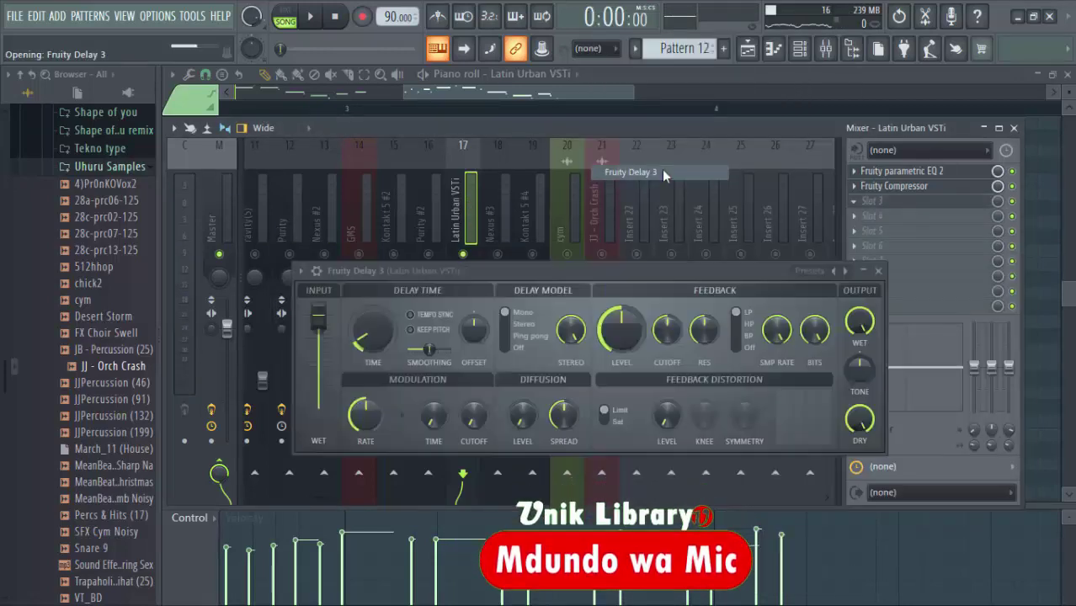
key(space)
drag(699, 271, 633, 200)
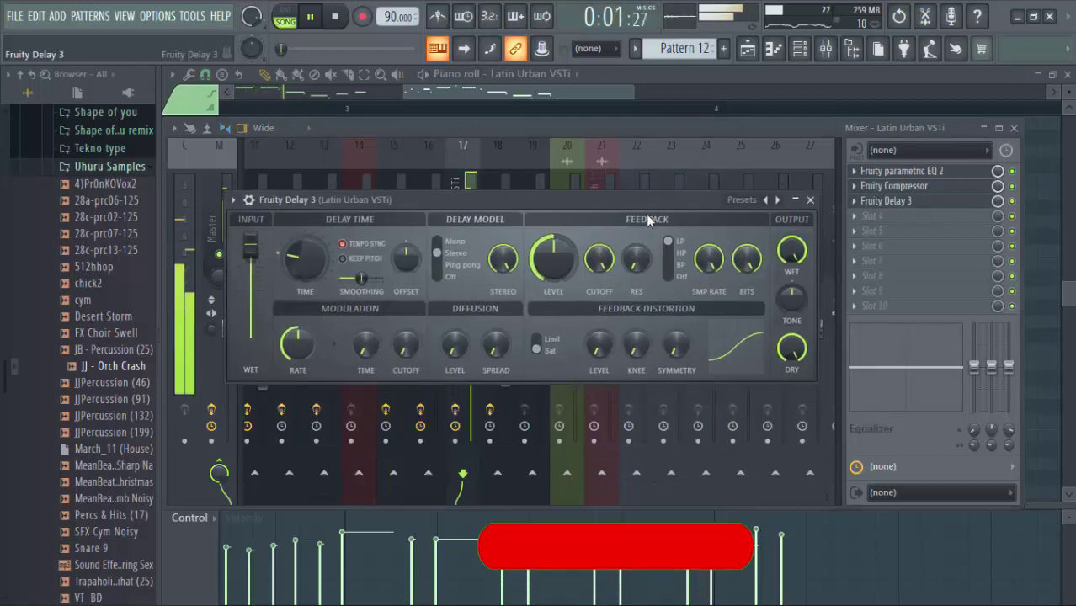
Try the Saturated preset in Fruity Delay 3 and replay the song.
click(742, 200)
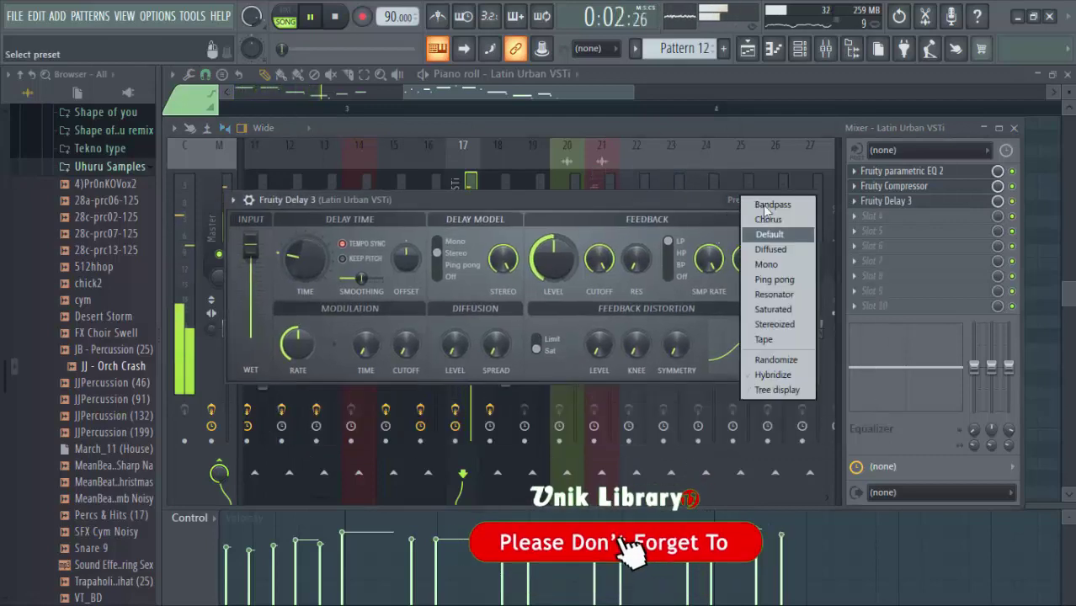
click(789, 309)
key(space)
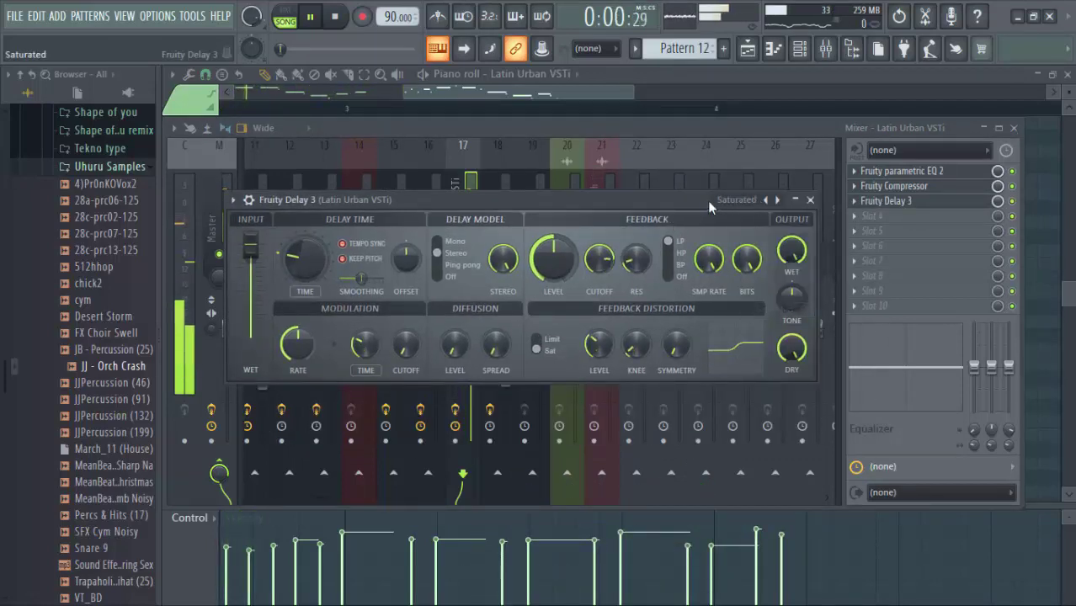
Apply the Ping pong preset in Fruity Delay 3 and set the delay time to 4:0 while the song plays.
click(741, 201)
click(786, 286)
key(space)
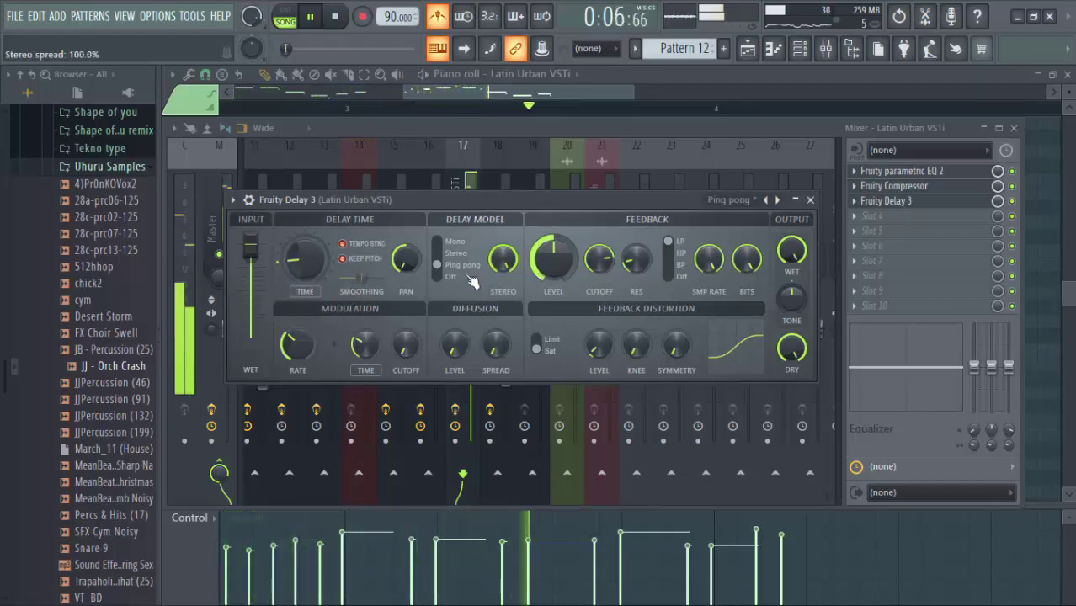
drag(296, 270, 296, 258)
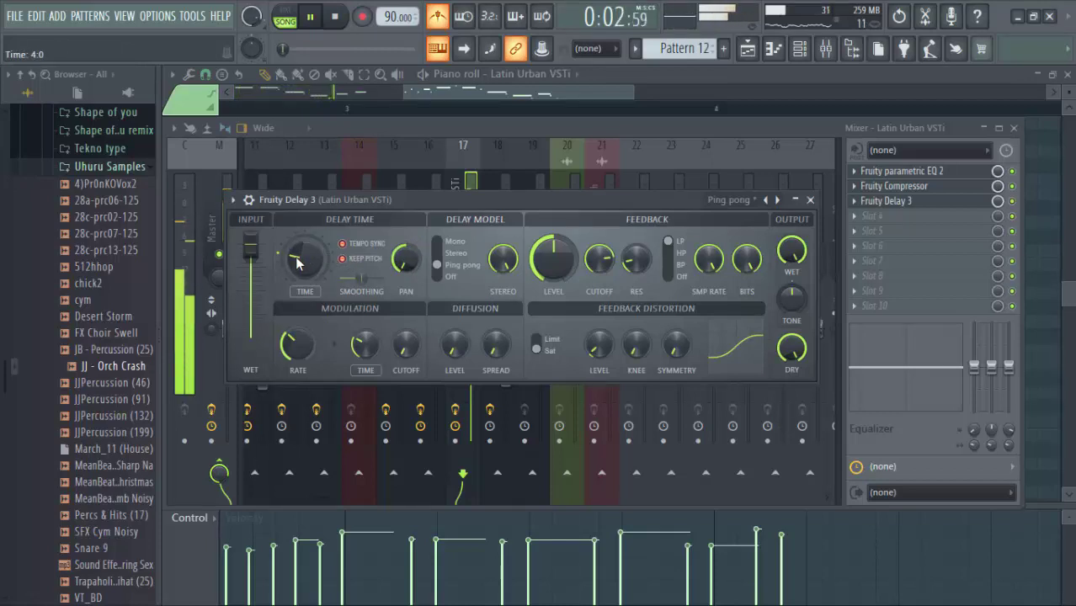
Lower the Fruity Delay 3 output wet level to about 10.5% while replaying the song, and close the delay.
key(space)
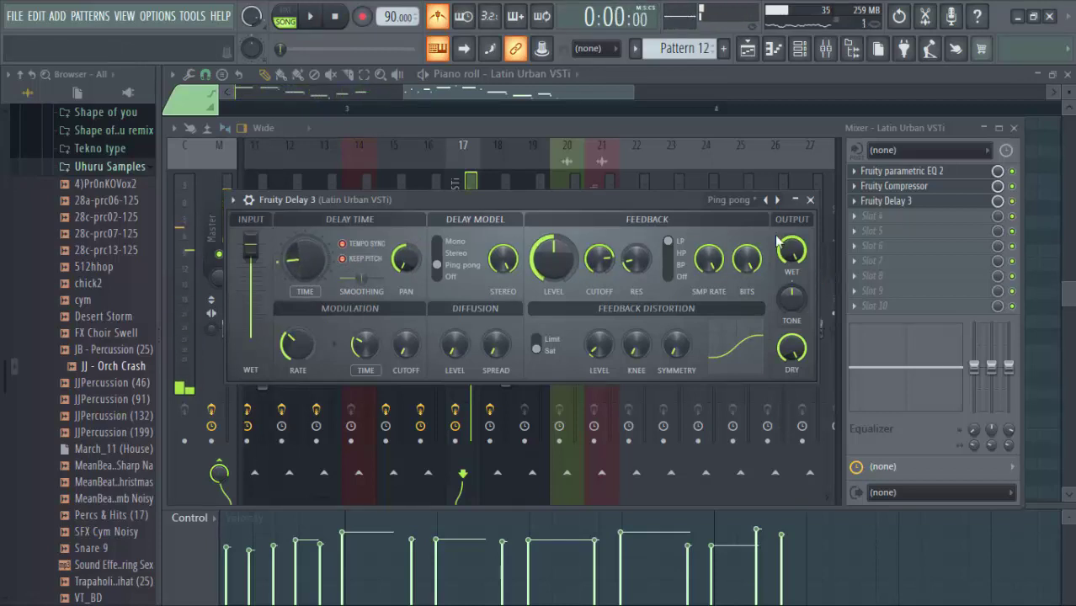
key(space)
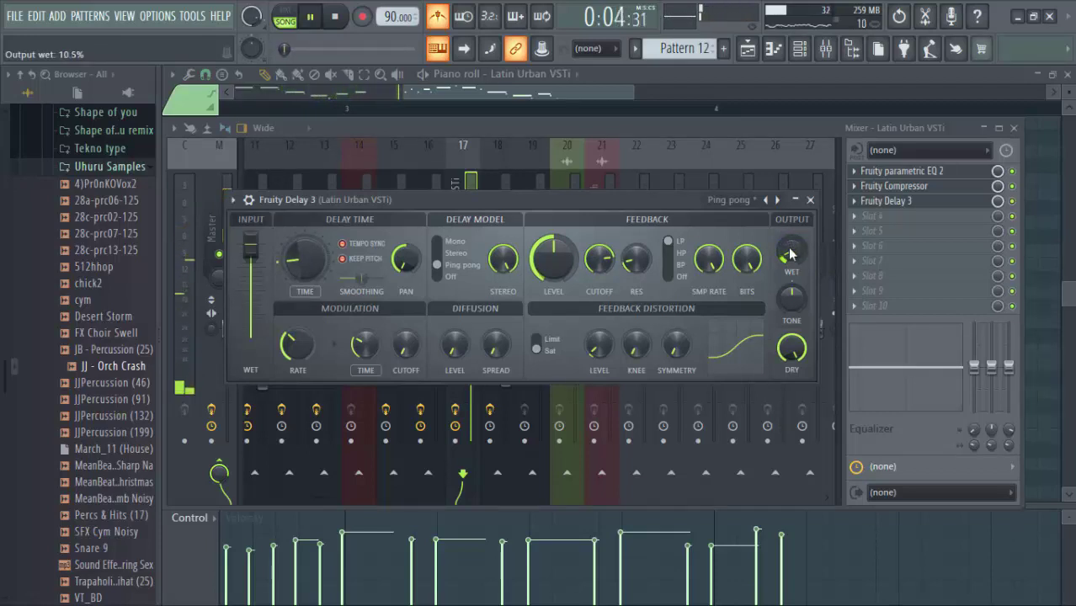
click(810, 200)
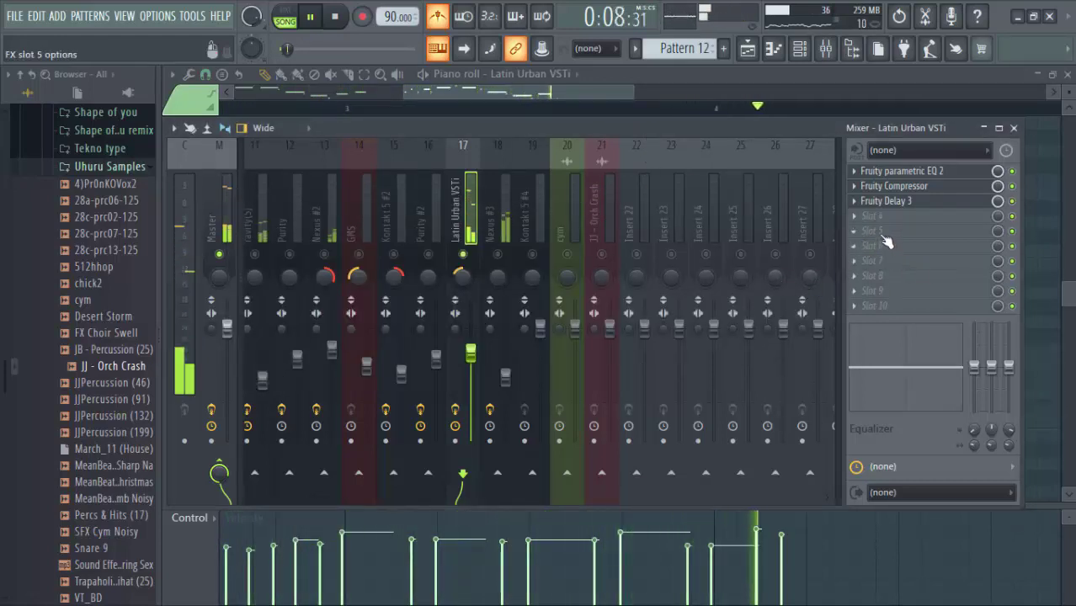
key(space)
Load Fruity Reeverb 2 into slot 4 of the Latin Urban VSTi track and play the song.
click(880, 222)
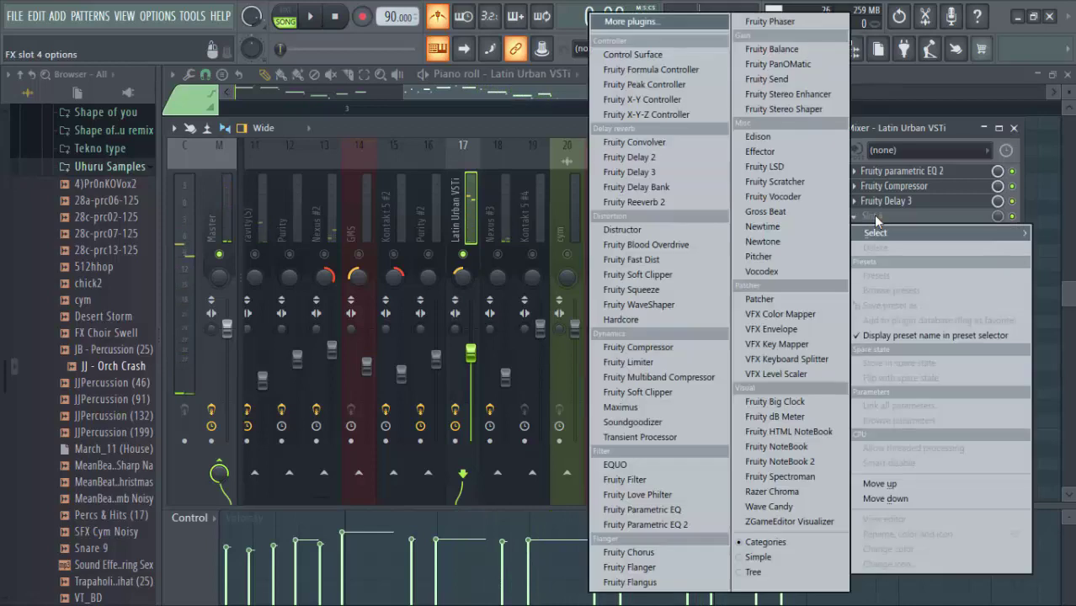
click(659, 203)
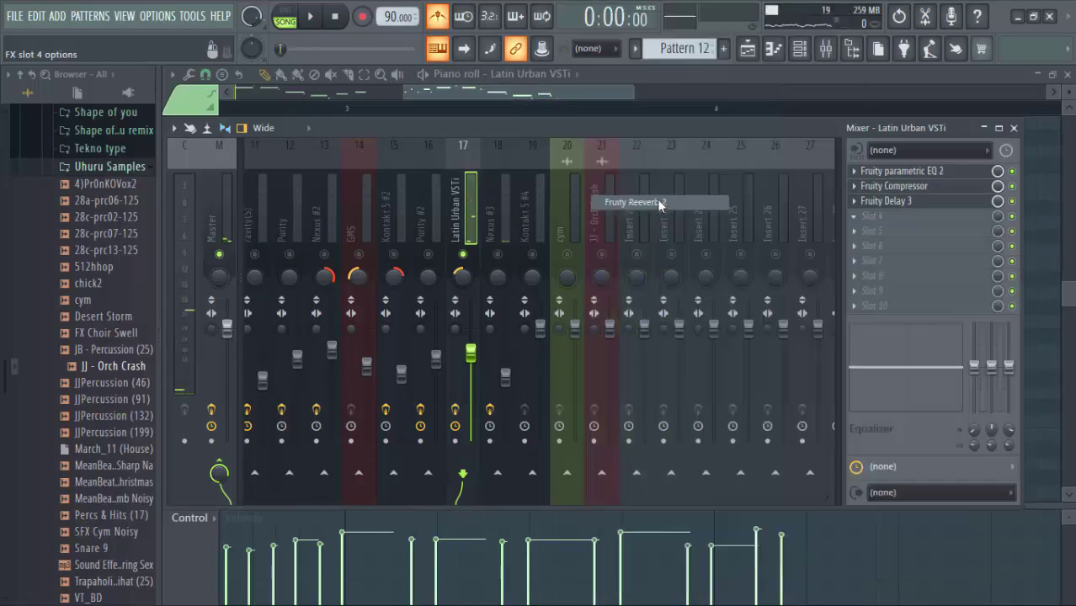
key(space)
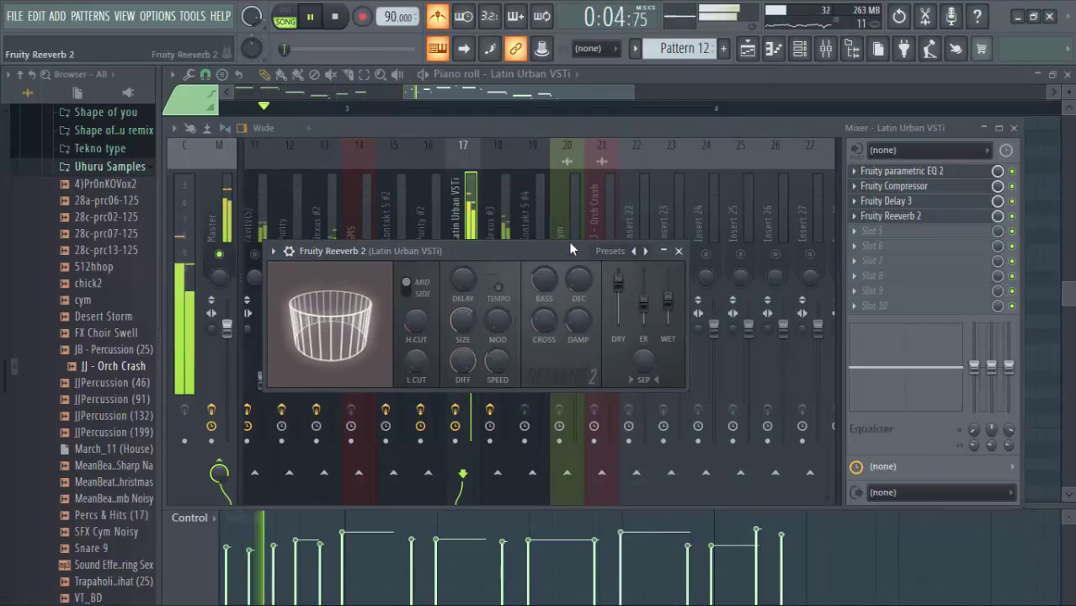
Lower the Latin Urban VSTi mixer volume and unsolo the track to hear the full mix.
click(624, 133)
drag(474, 352, 474, 371)
right_click(463, 254)
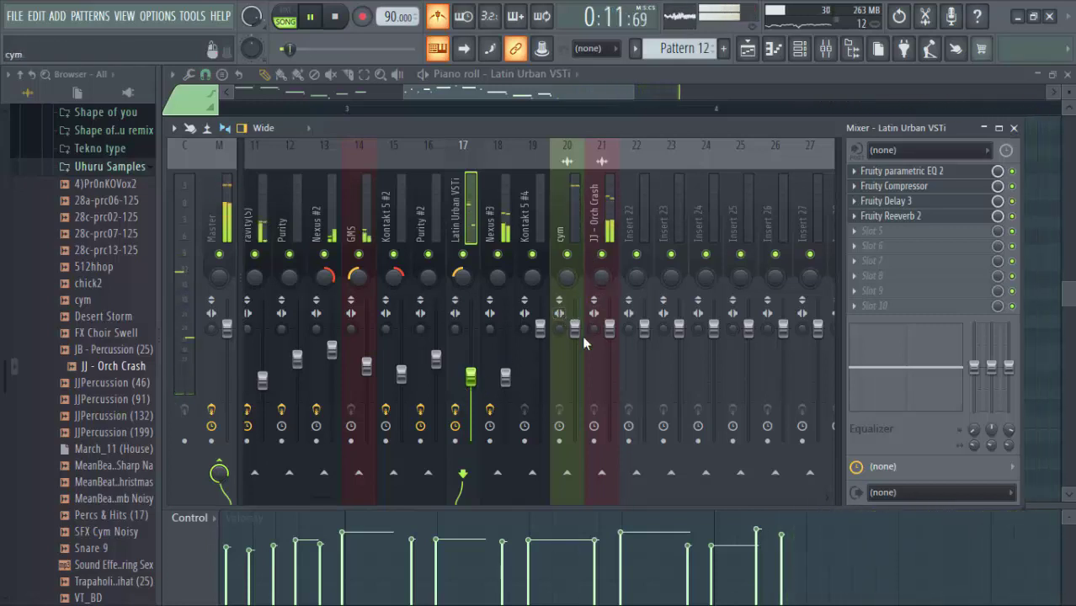
Lower the mixer volumes of the cym and JJ - Orch Crash tracks while the song plays.
drag(581, 335, 581, 357)
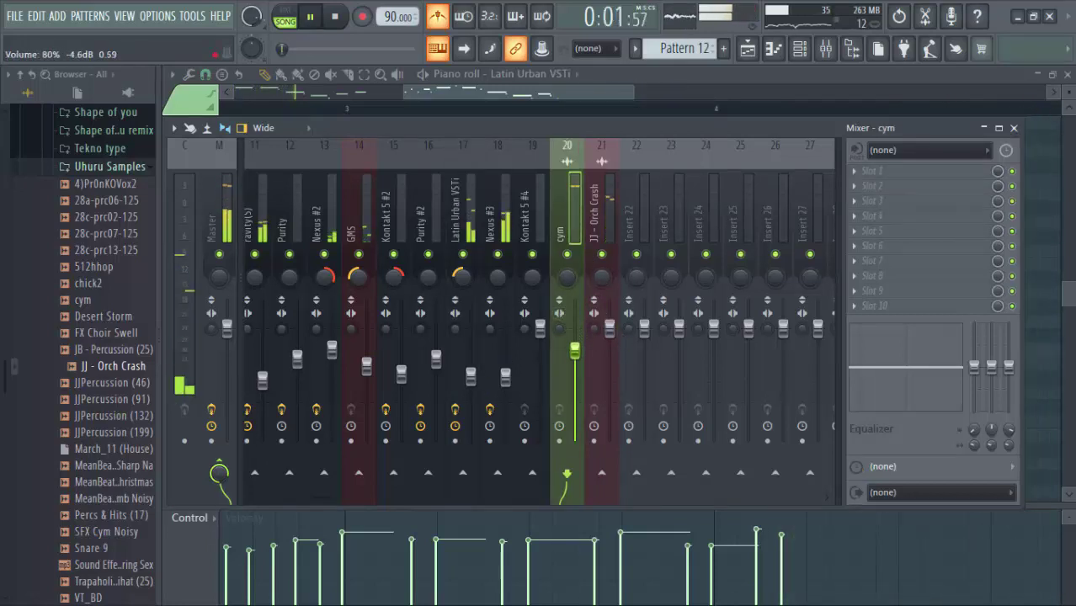
click(611, 330)
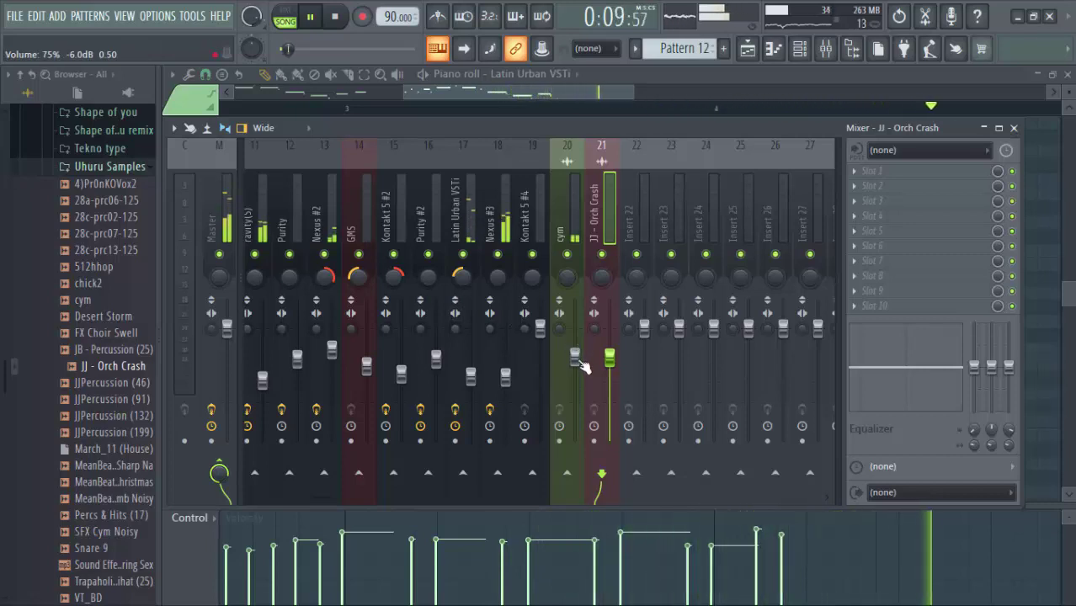
drag(610, 360, 576, 365)
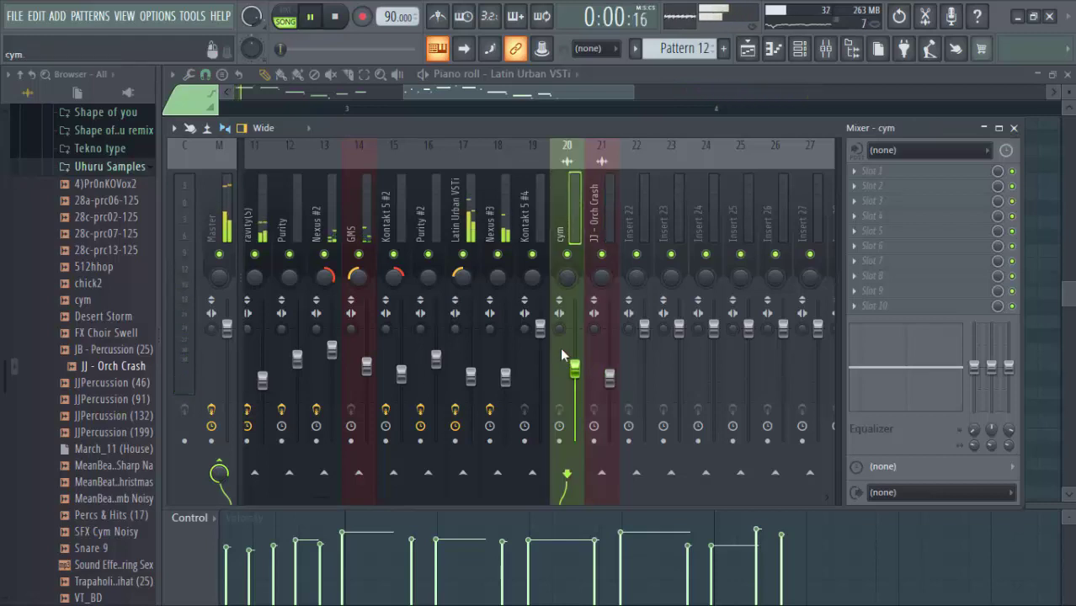
Reduce the Latin Urban VSTi and cym volumes further, and set the Nexus #3 volume to about 53%.
drag(471, 376, 471, 381)
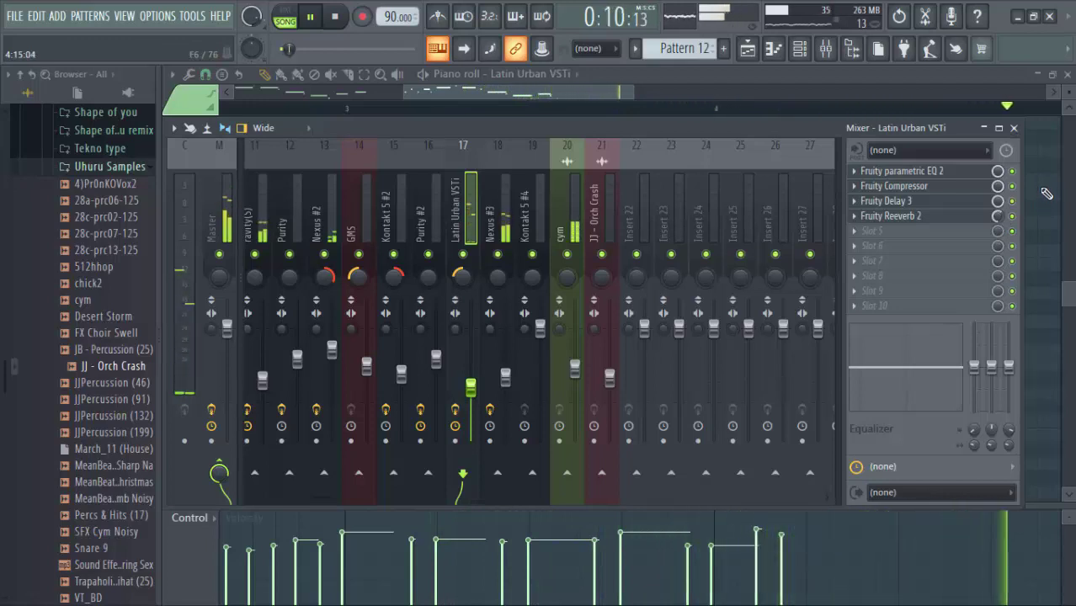
mouse_move(581, 371)
mouse_down()
mouse_move(582, 381)
mouse_move(612, 386)
mouse_move(581, 390)
mouse_up()
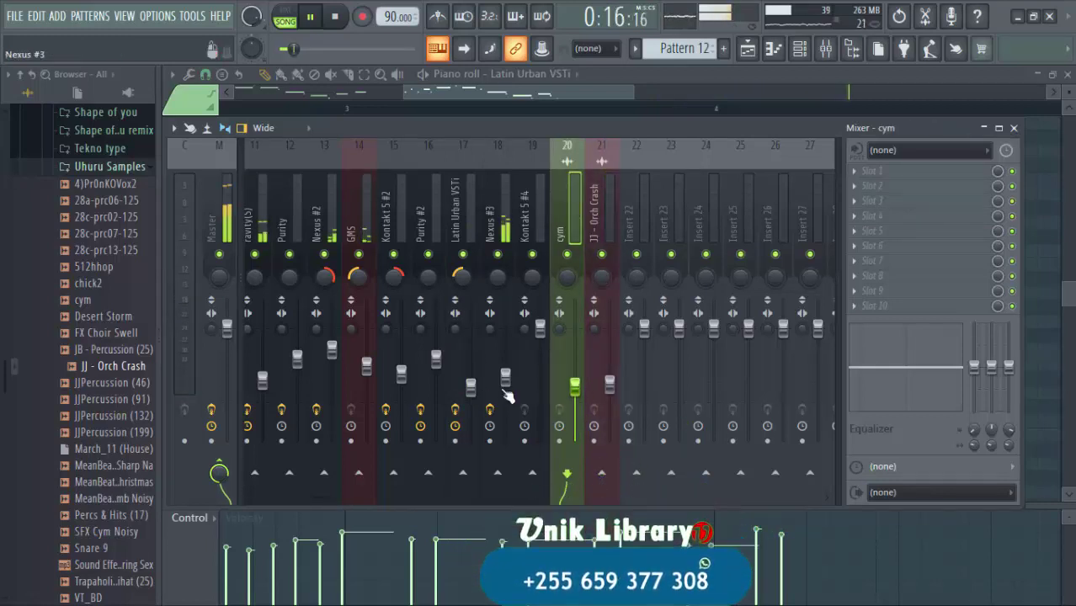
drag(508, 379, 505, 382)
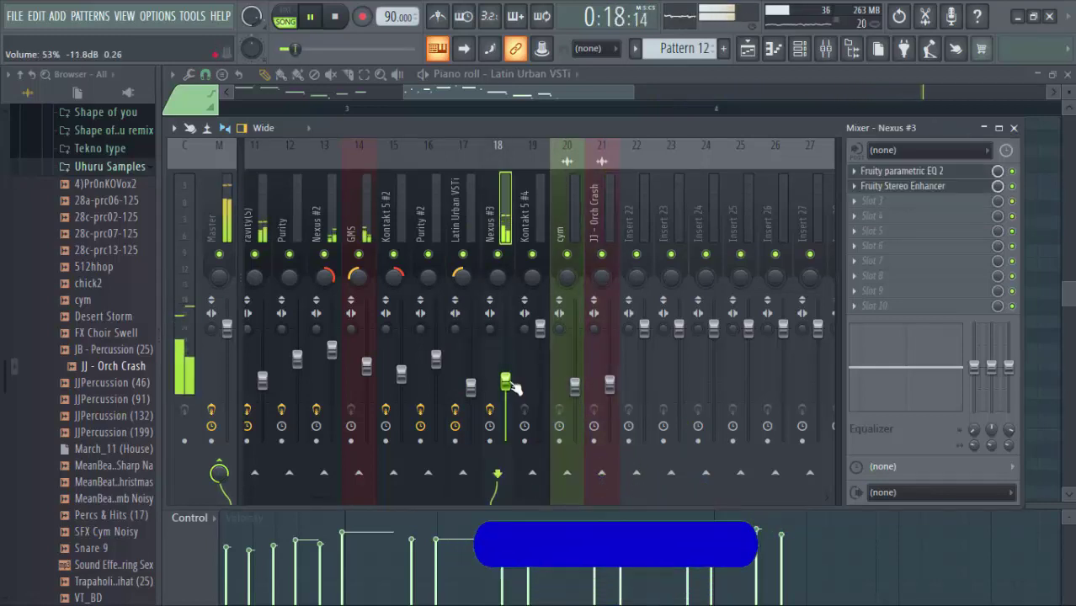
key(space)
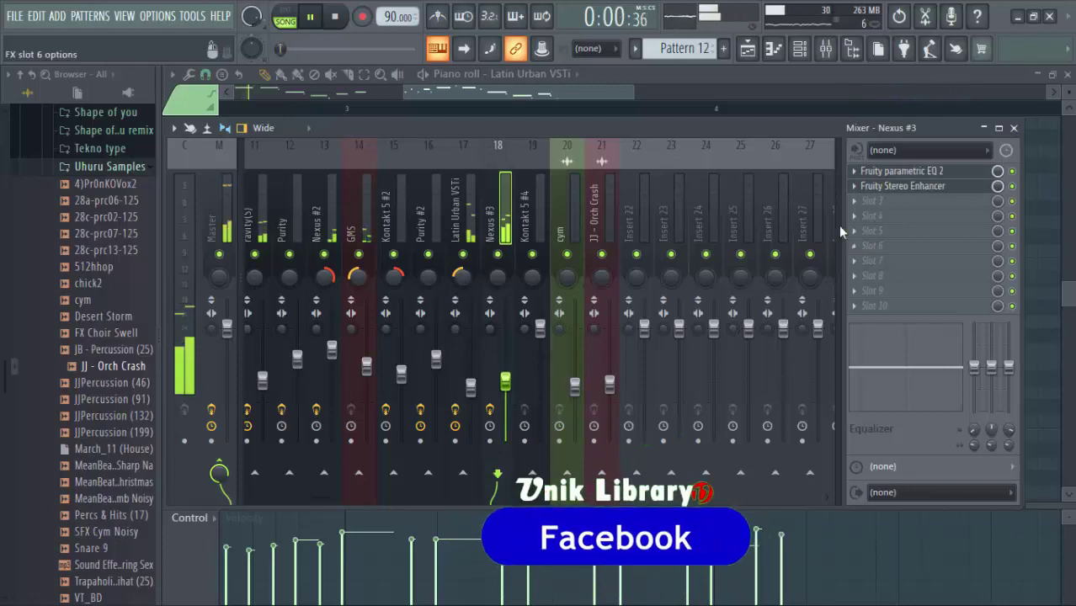
Create a new Pattern 15 and place its clip at bar 1 of Track 17 in the playlist.
click(459, 94)
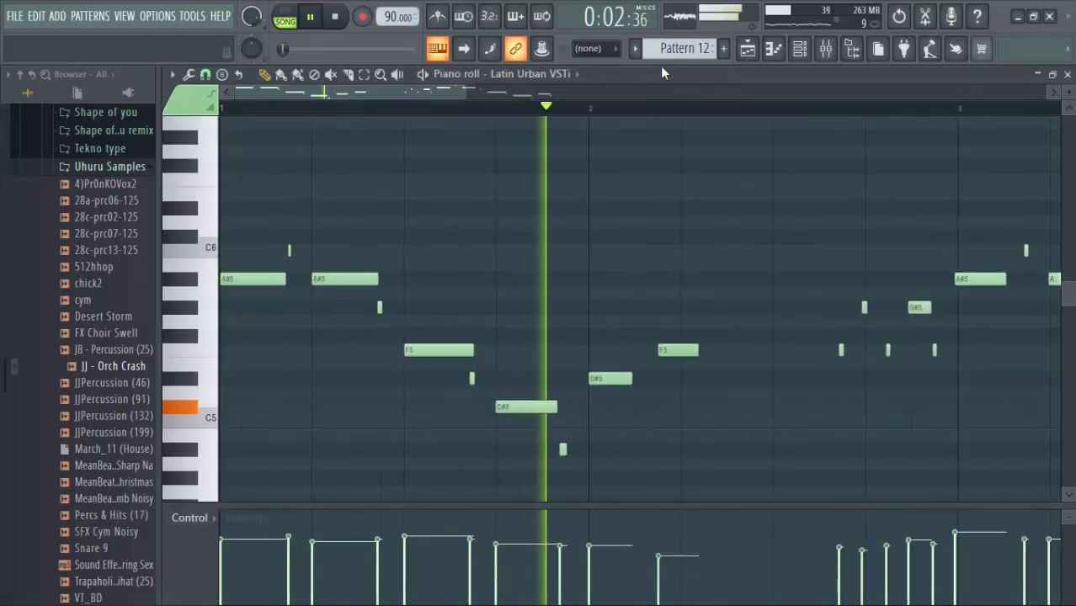
click(748, 48)
scroll(536, 104, down, 4)
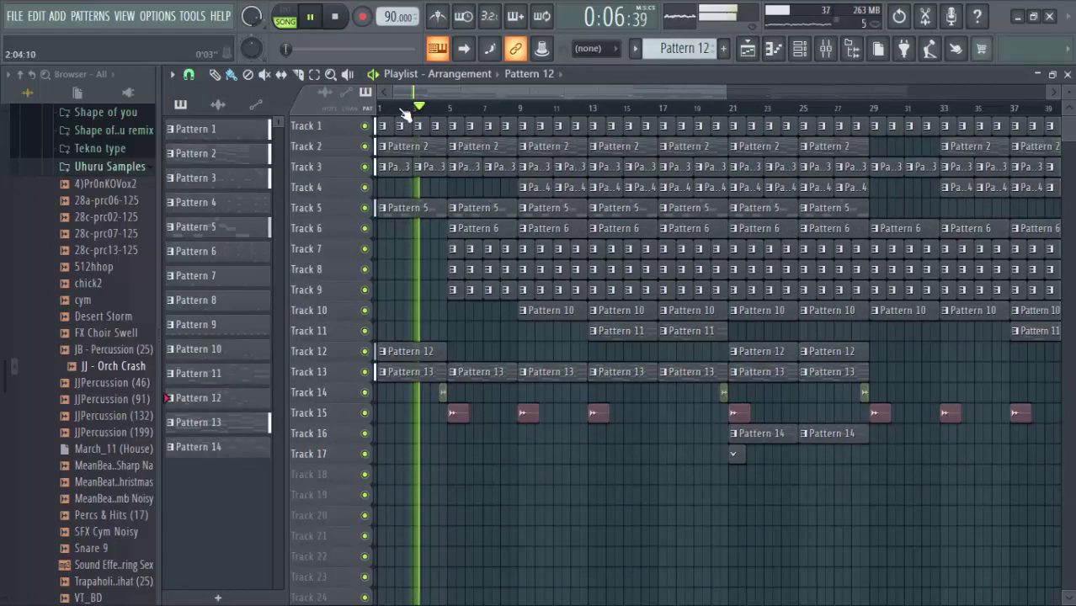
scroll(438, 105, up, 5)
key(space)
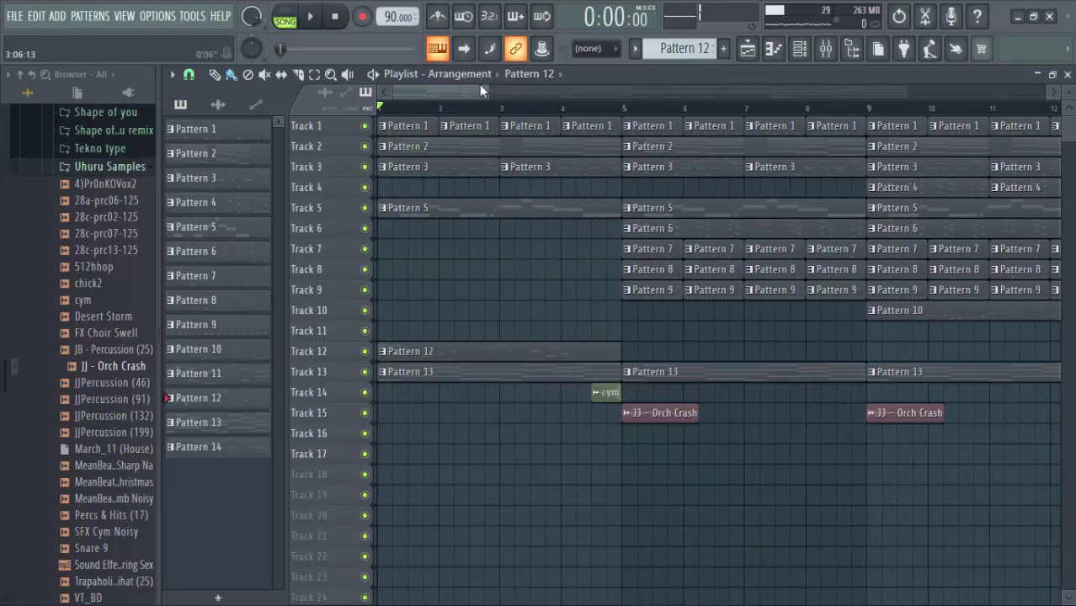
drag(492, 91, 543, 95)
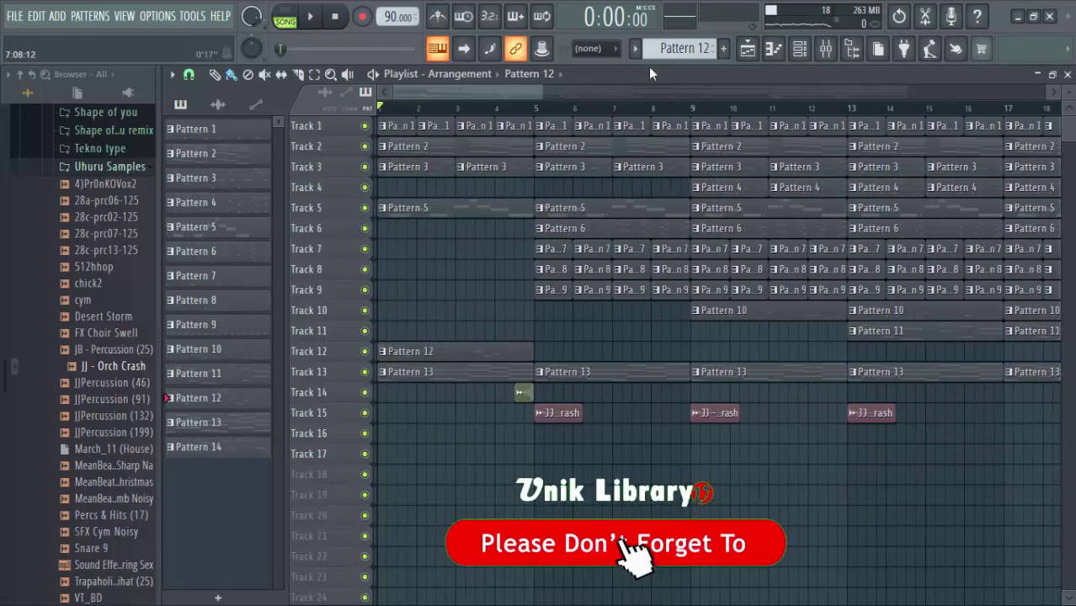
click(723, 48)
click(743, 67)
scroll(457, 307, down, 4)
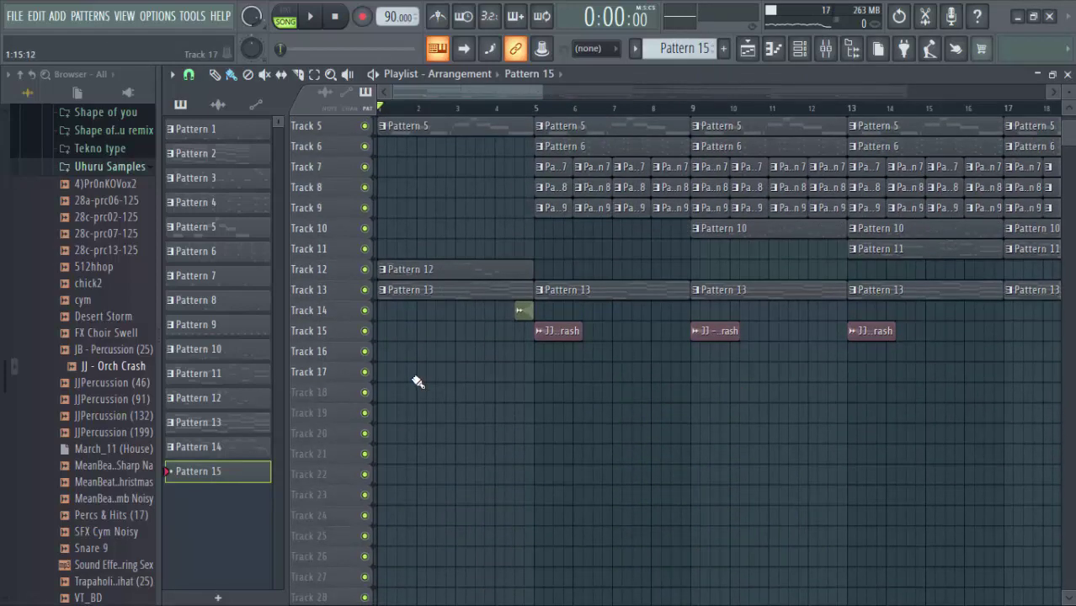
click(378, 374)
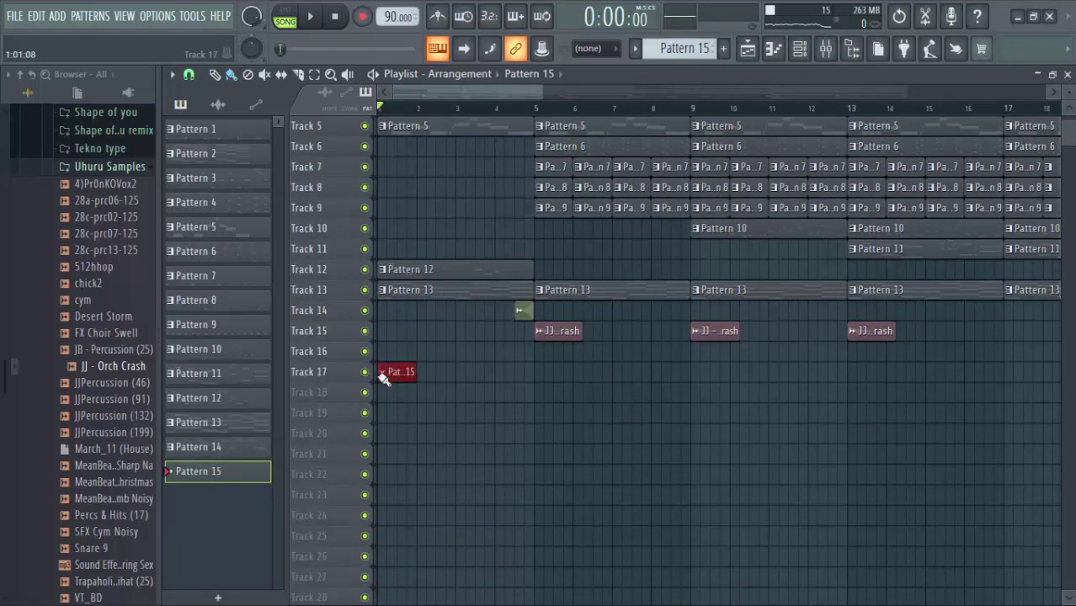
Add a new GMS synthesizer channel to the channel rack for Pattern 15.
click(802, 49)
scroll(620, 431, down, 3)
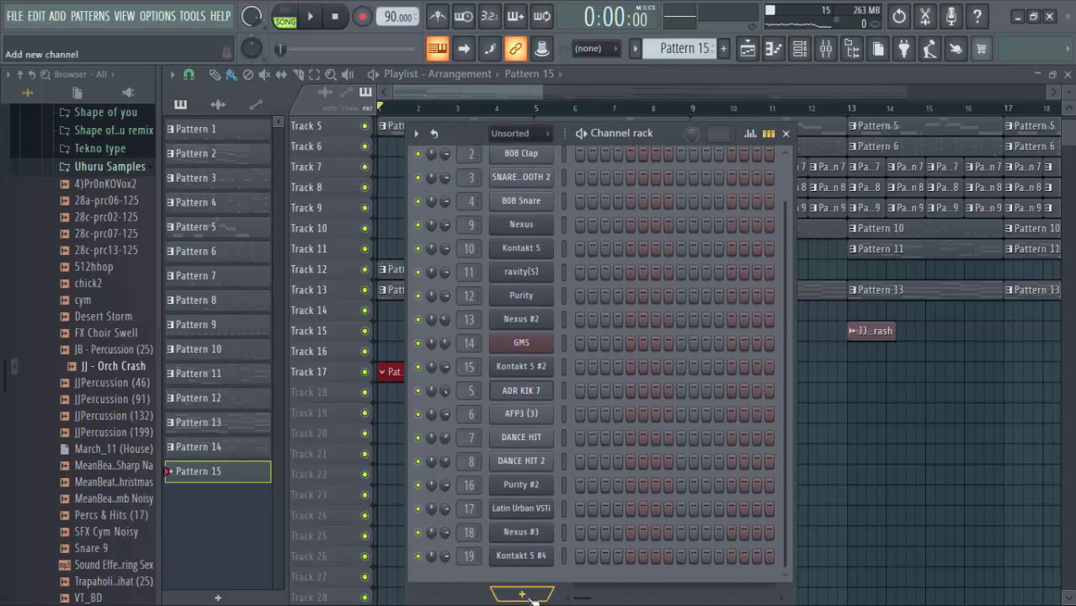
click(530, 597)
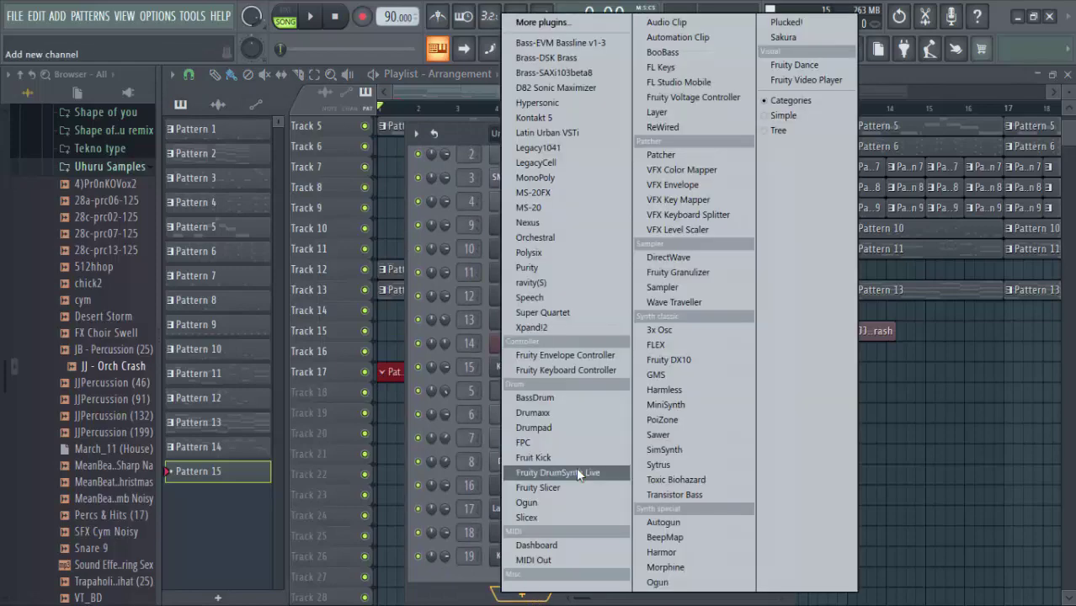
click(659, 376)
Load the Analog Bass 4 TE preset from the Basses bank in GMS #2 and close the synth.
drag(620, 289, 584, 80)
click(443, 250)
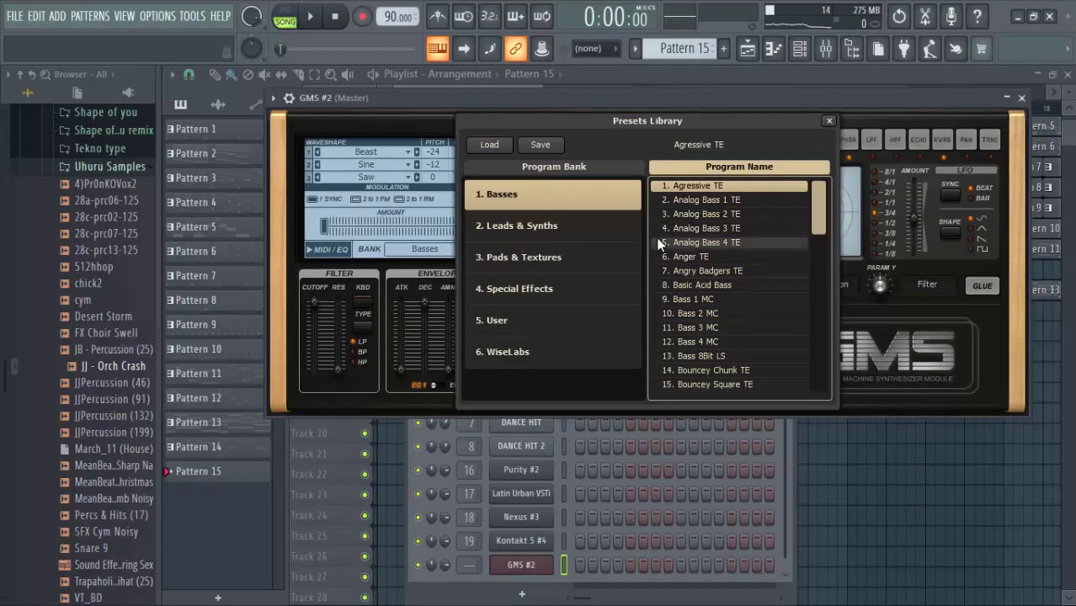
click(755, 242)
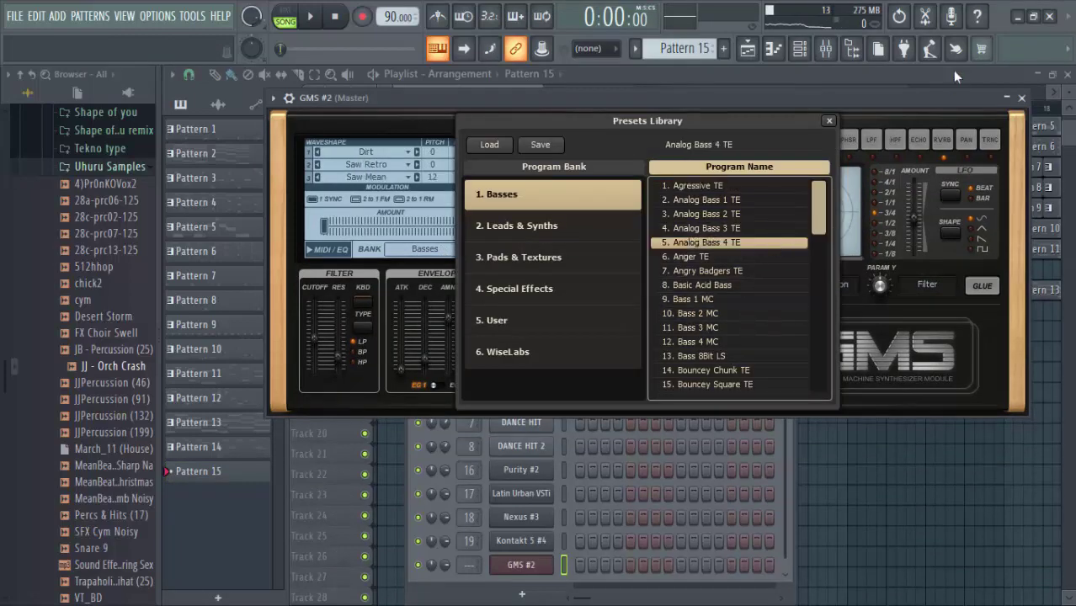
click(1021, 98)
Draw an A#4 note eight steps long at bar 1 in the GMS #2 piano roll and play it back.
key(space)
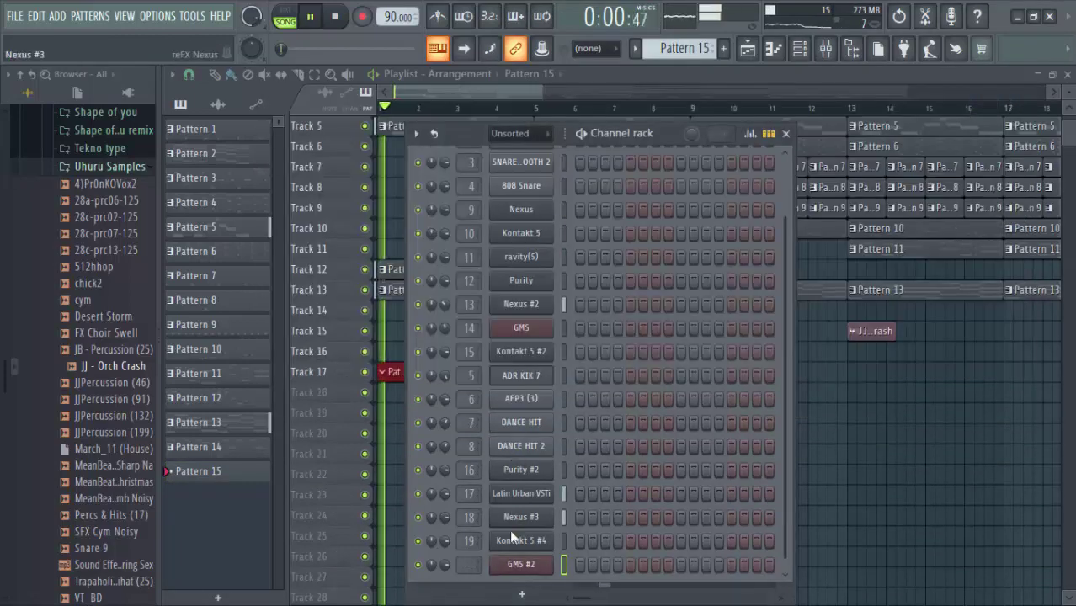
right_click(526, 565)
click(639, 379)
key(space)
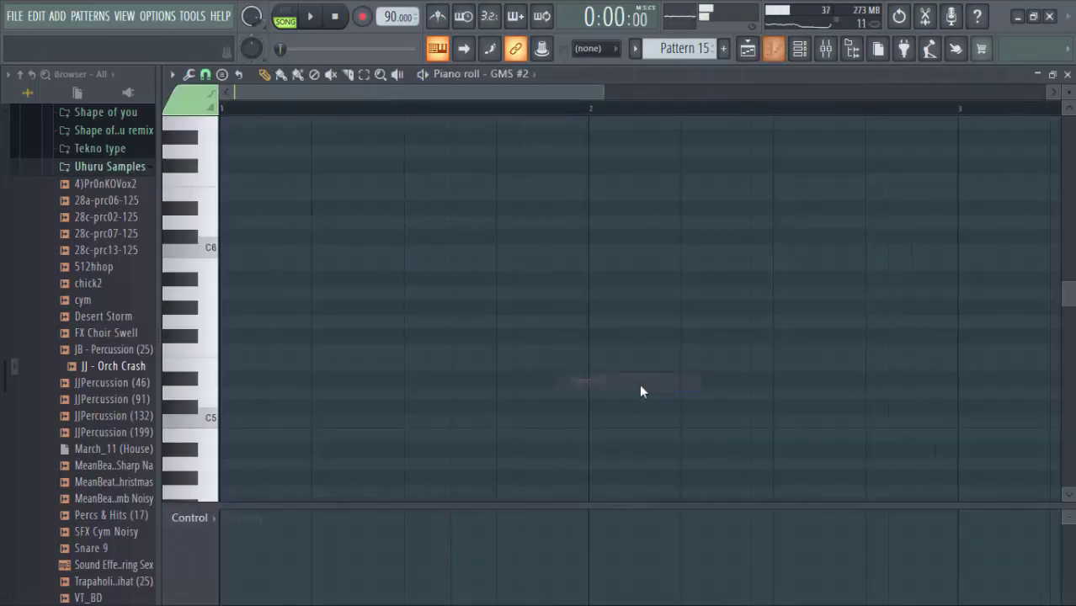
click(199, 436)
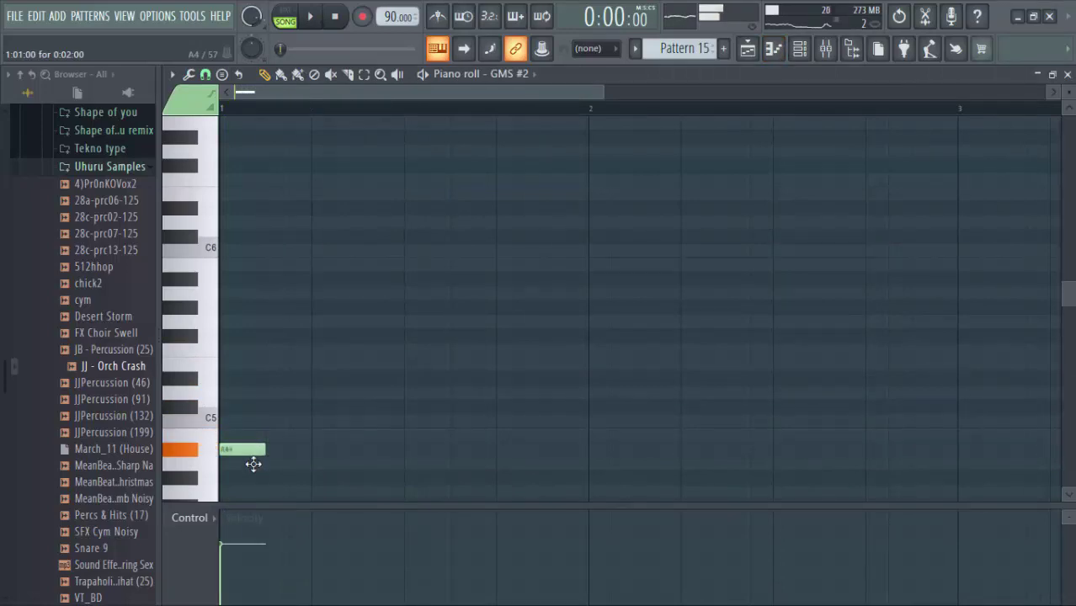
key(space)
drag(265, 465, 400, 470)
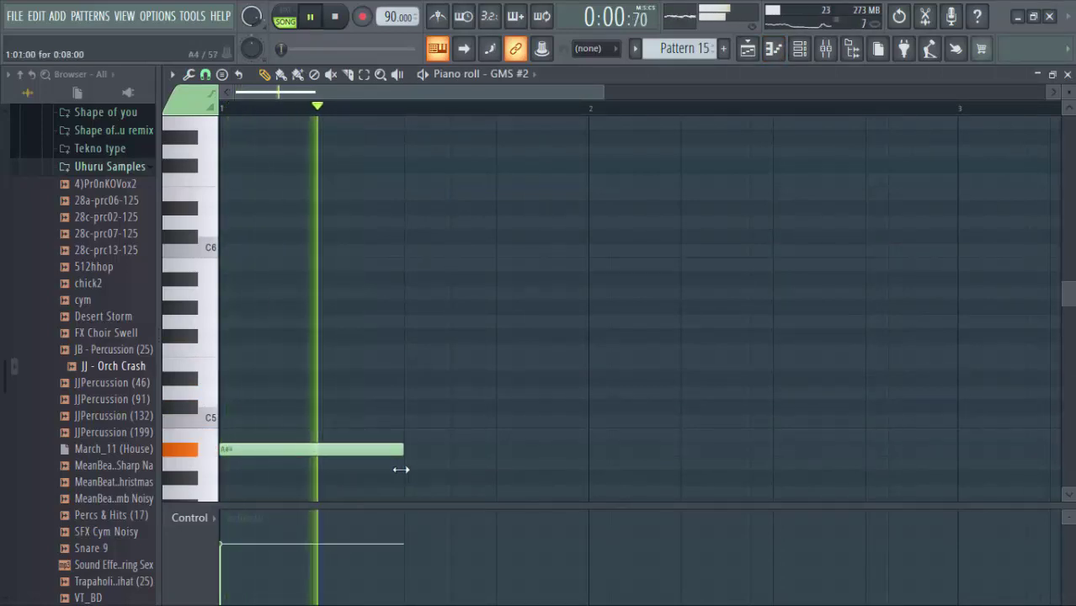
key(space)
Shorten the A#4 note to six steps and add an eight-step C#5 note directly after it.
drag(374, 380, 353, 421)
key(space)
drag(405, 449, 365, 443)
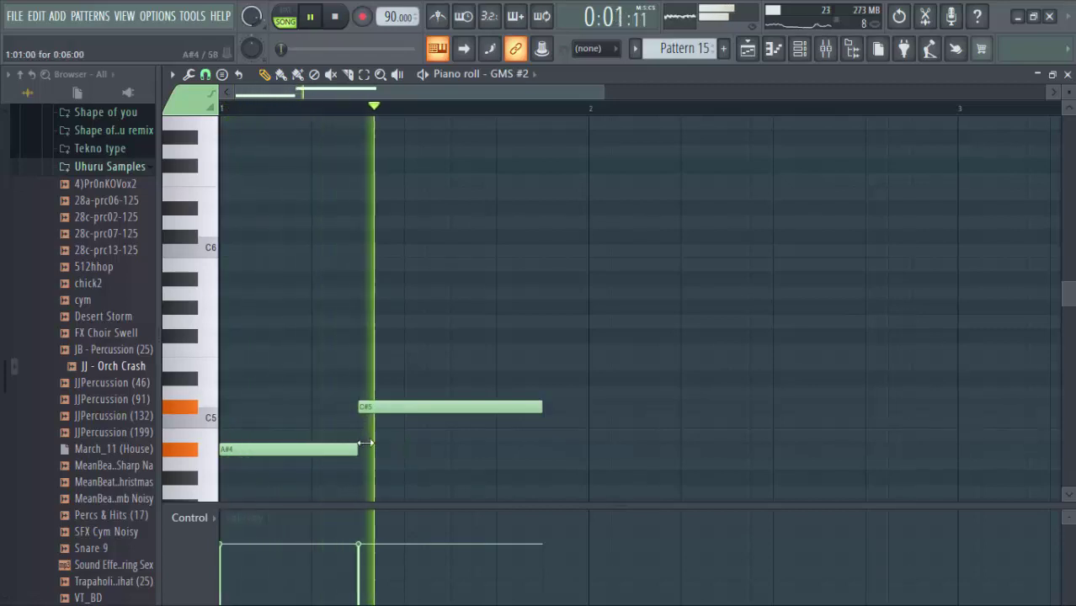
Add a six-step G#4 note directly after the C#5 note and replay the song.
key(space)
click(530, 462)
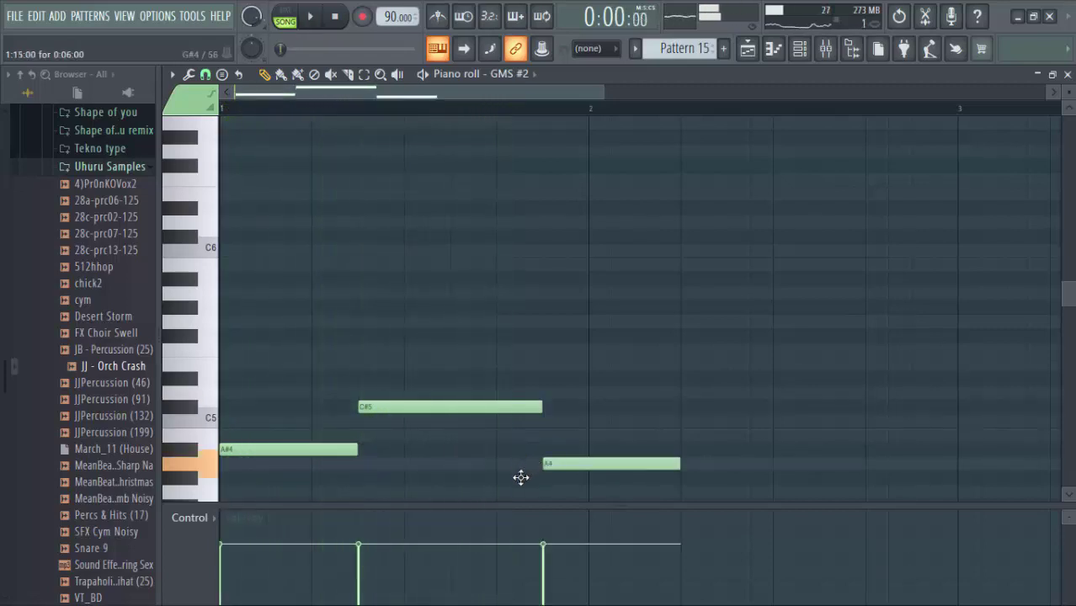
drag(521, 478, 515, 478)
key(space)
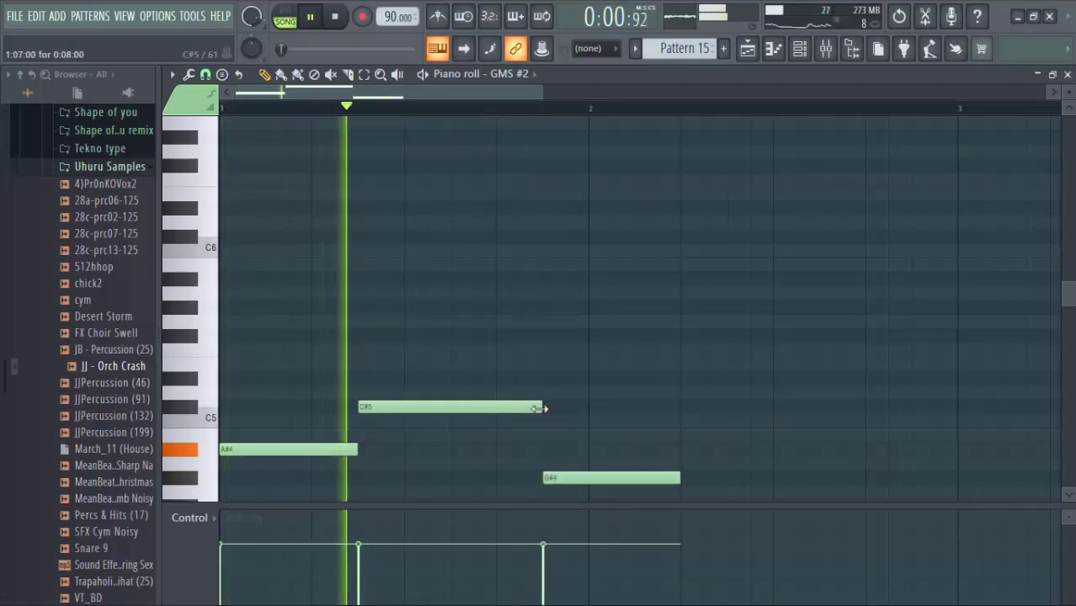
Lengthen the G#4 note to eight steps and add an eight-step F#4 note directly after it.
scroll(590, 417, down, 3)
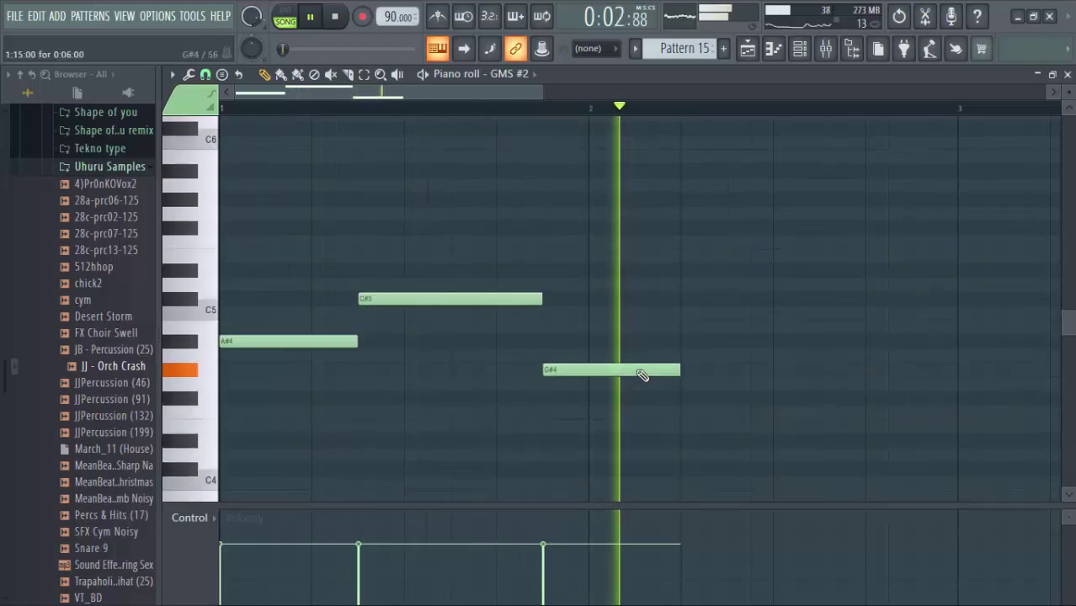
drag(733, 426, 732, 378)
drag(679, 349, 723, 352)
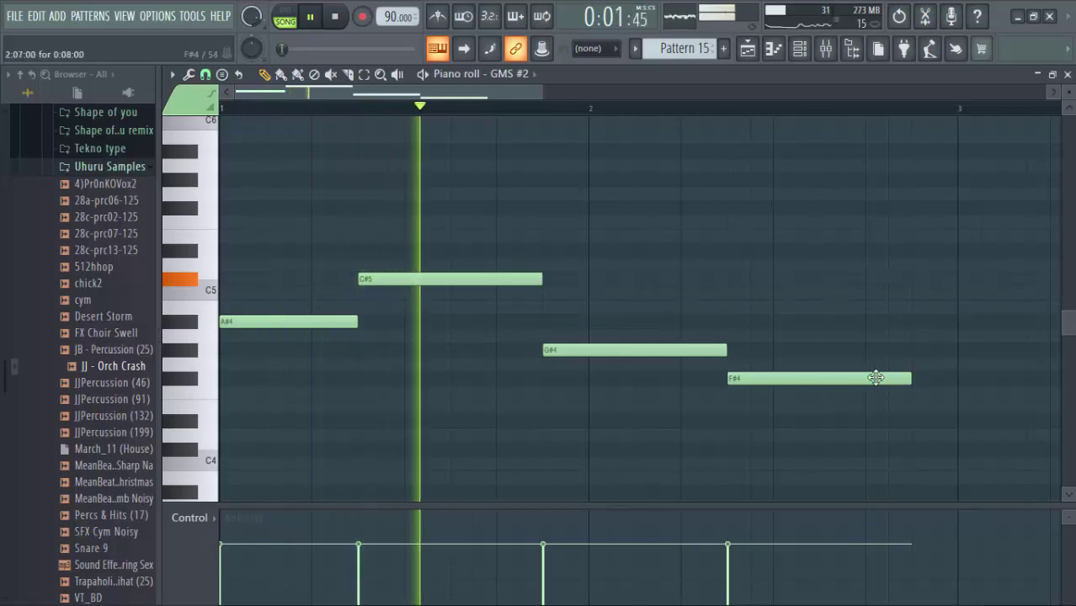
Extend the F#4 note to the end of bar 2 and duplicate the four-note phrase into bars 3 and 4.
drag(912, 378, 952, 394)
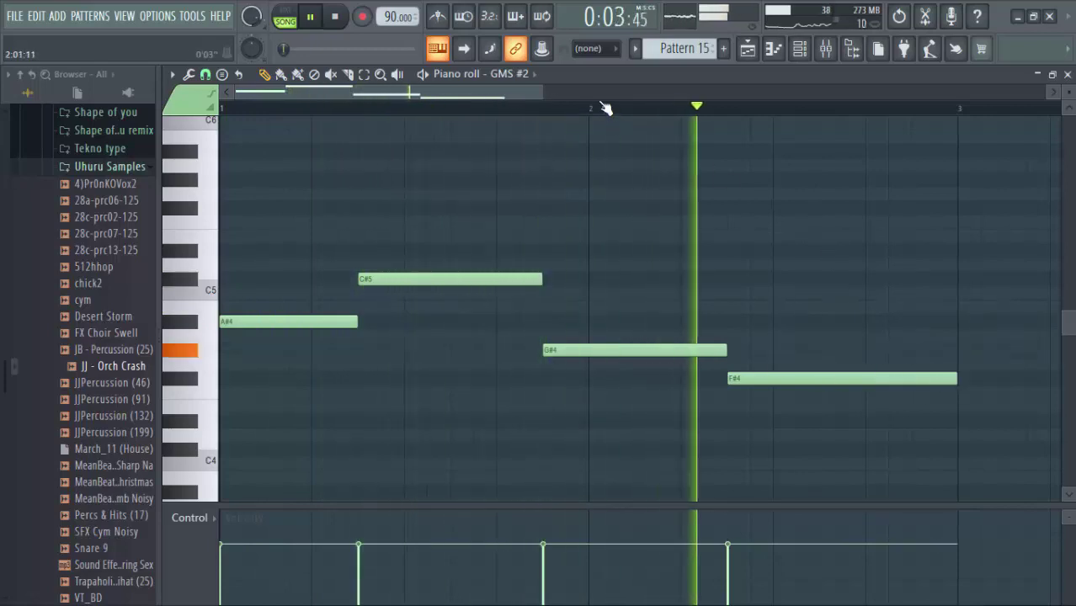
scroll(602, 108, down, 3)
key(ctrl+b)
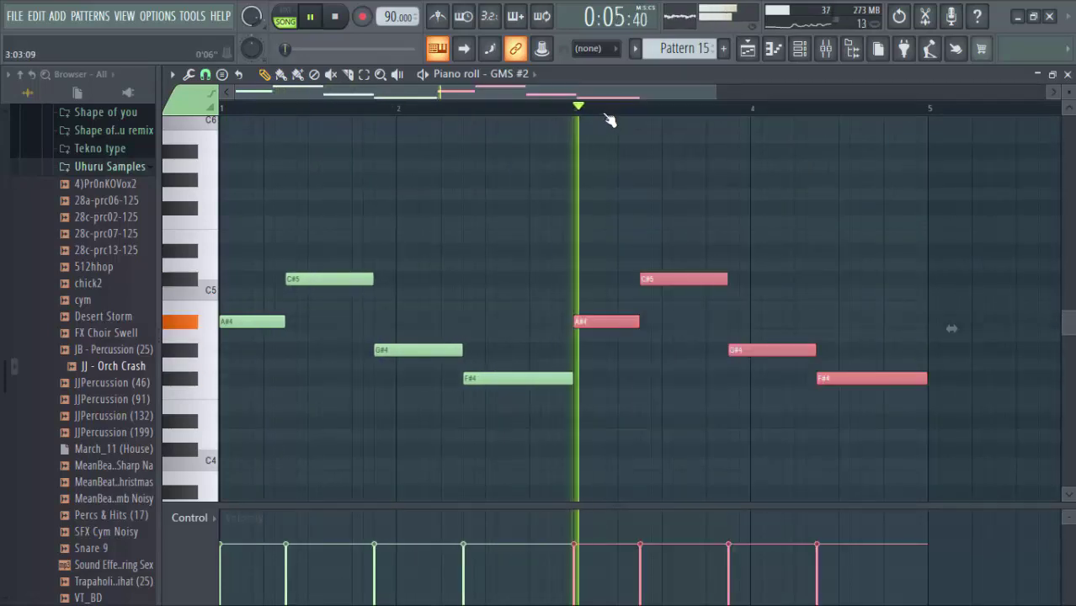
Lower the final F#4 note in bar 4 to D#4 and transpose the whole phrase down one octave.
click(762, 296)
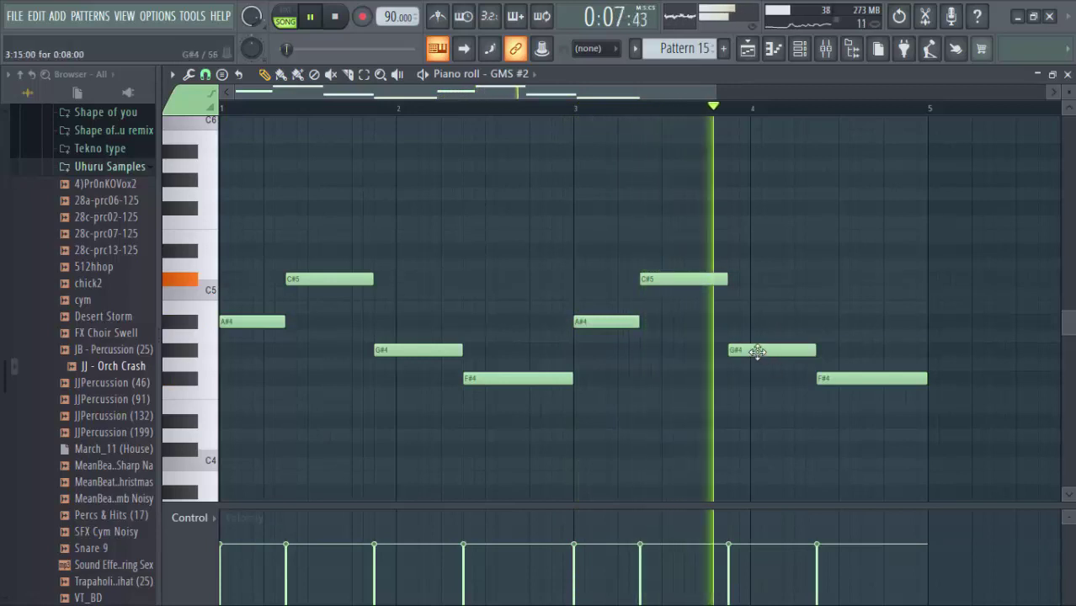
drag(843, 380, 860, 419)
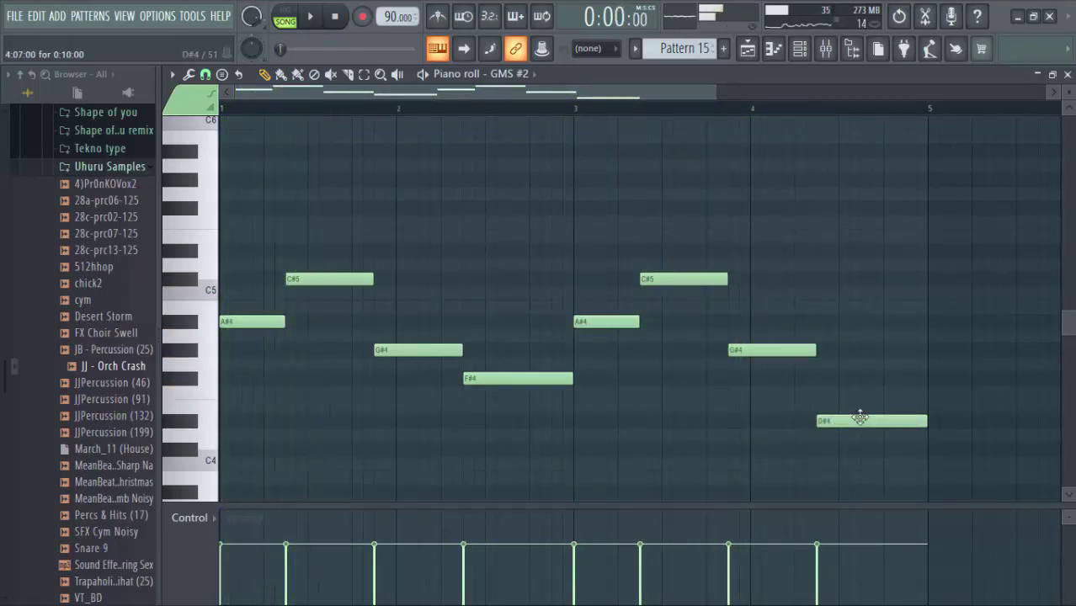
key(ctrl+Down)
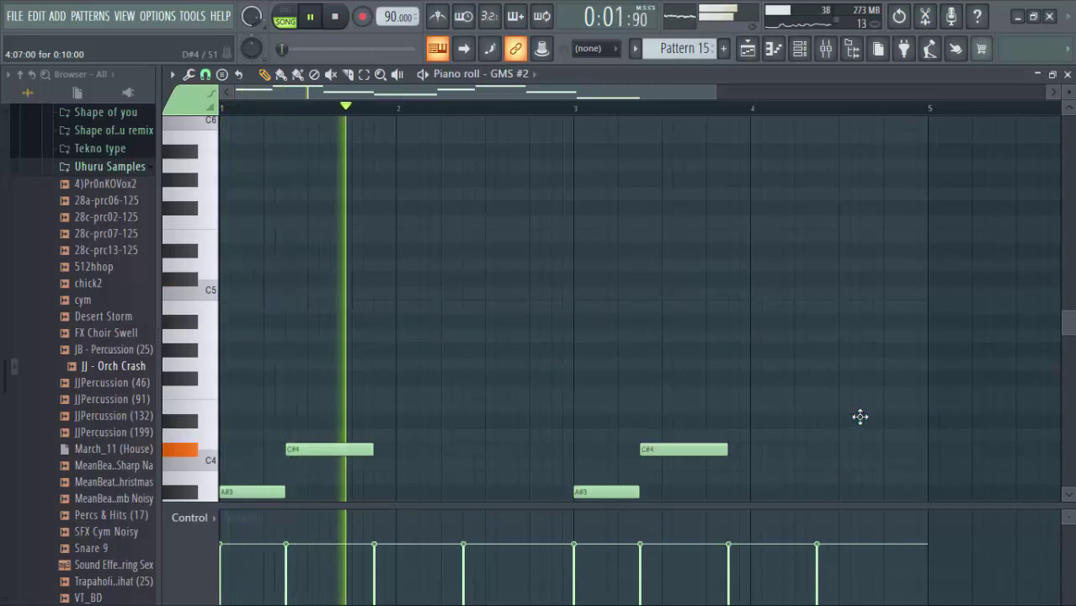
Show the playlist and replay the full arrangement from the start to hear Pattern 15 in the mix.
click(747, 48)
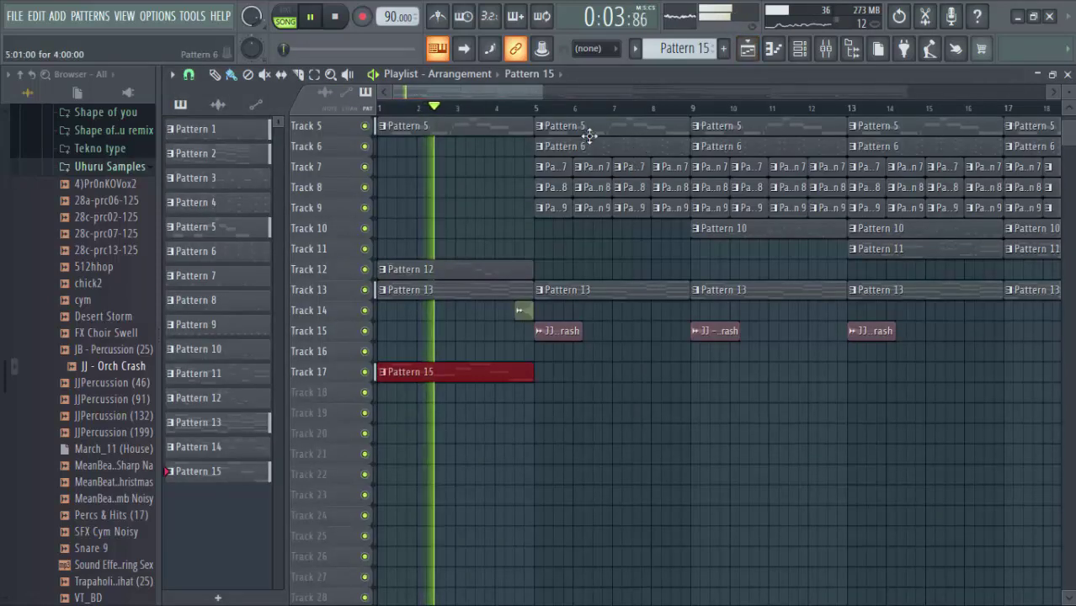
key(space)
key(space)
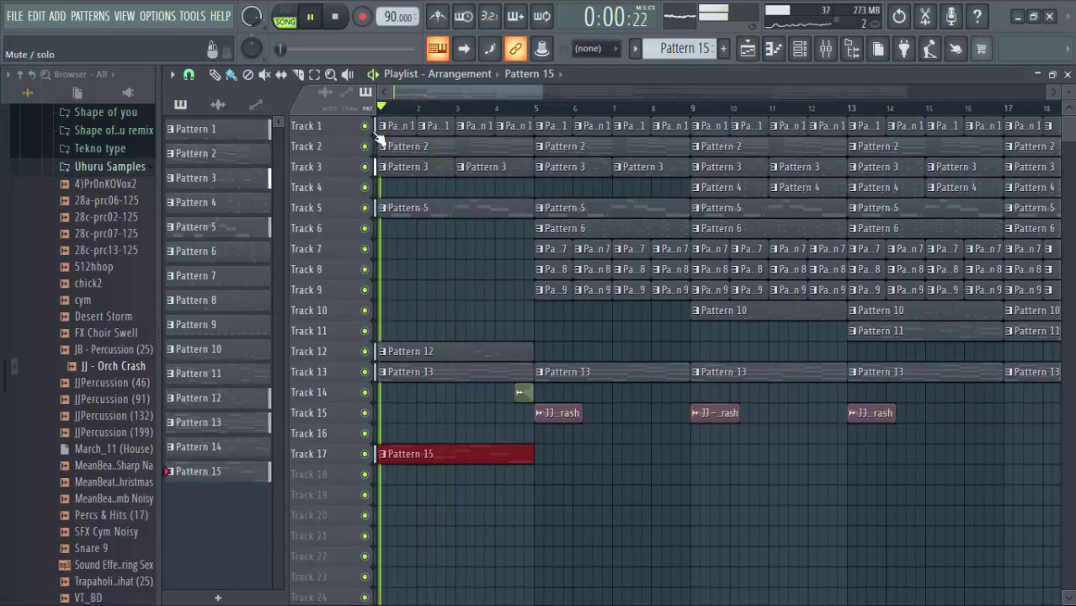
key(space)
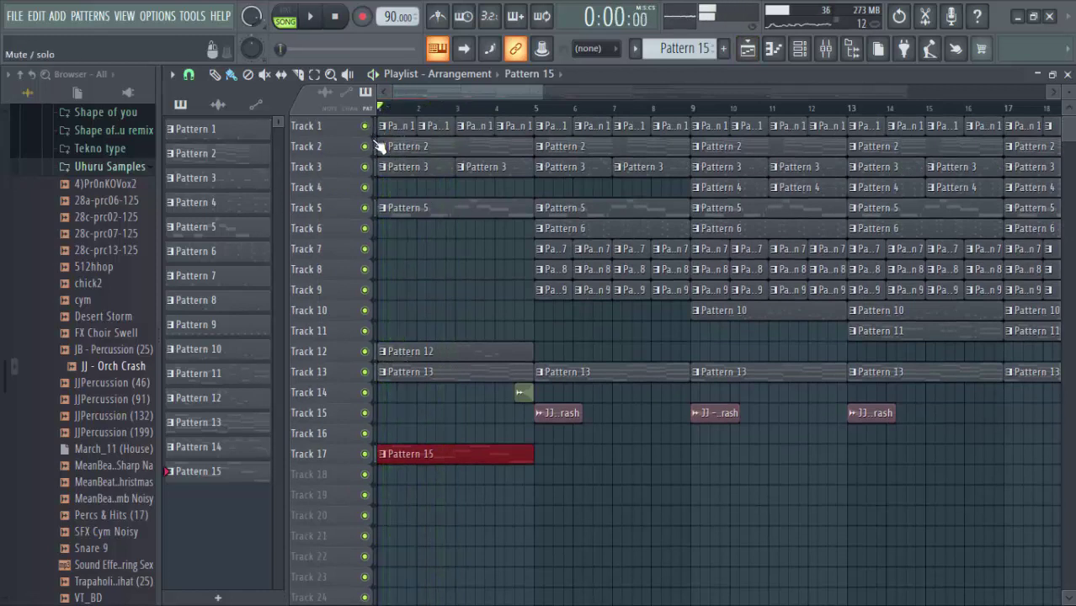
key(space)
key(space)
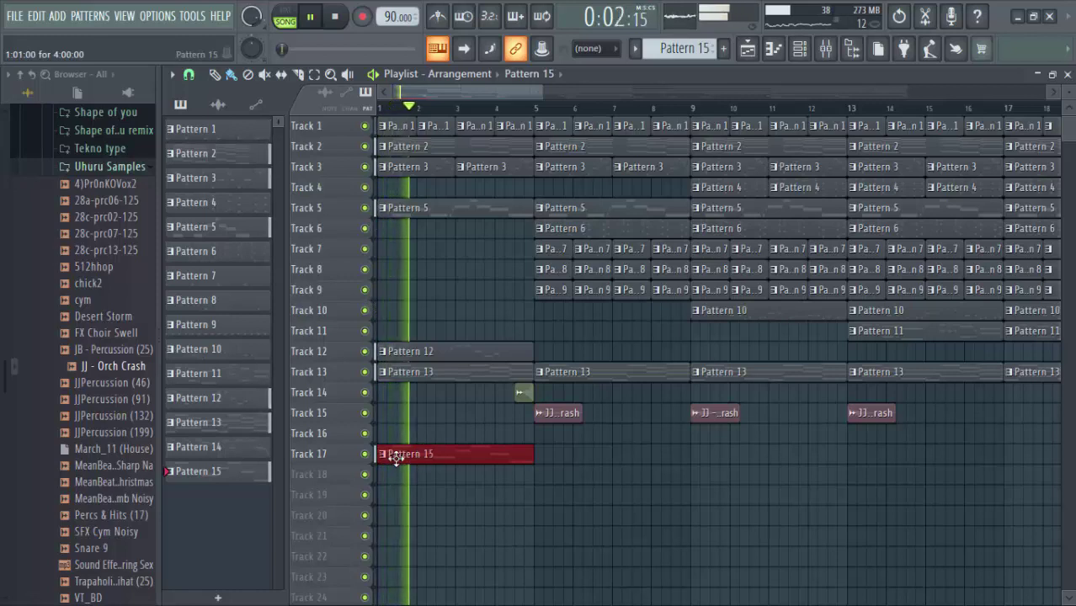
Solo Track 17 with Pattern 15, add Track 2 to it, and replay the two tracks together.
right_click(364, 454)
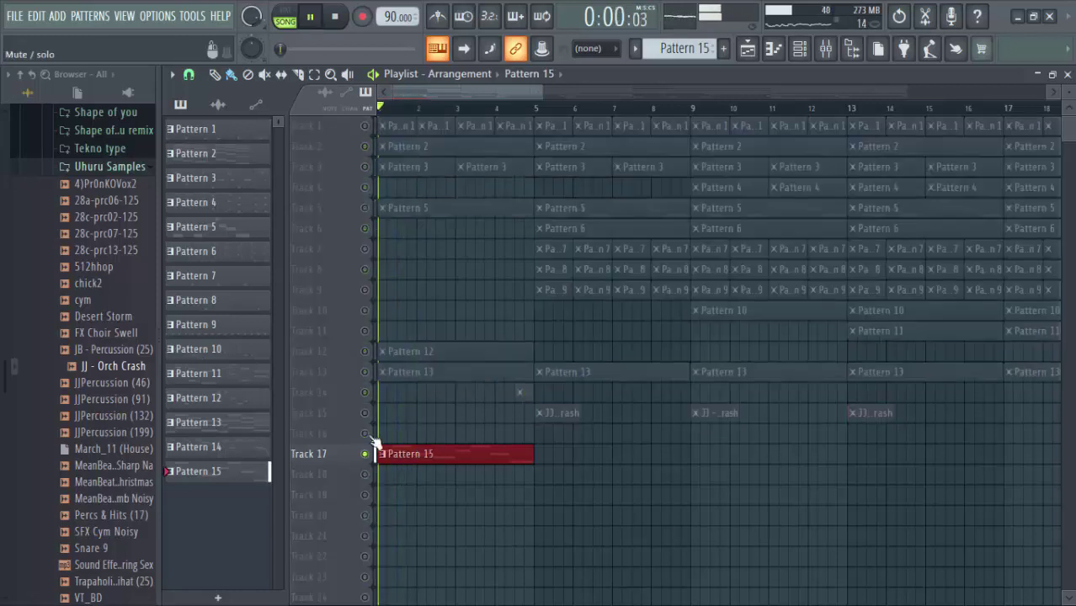
click(365, 146)
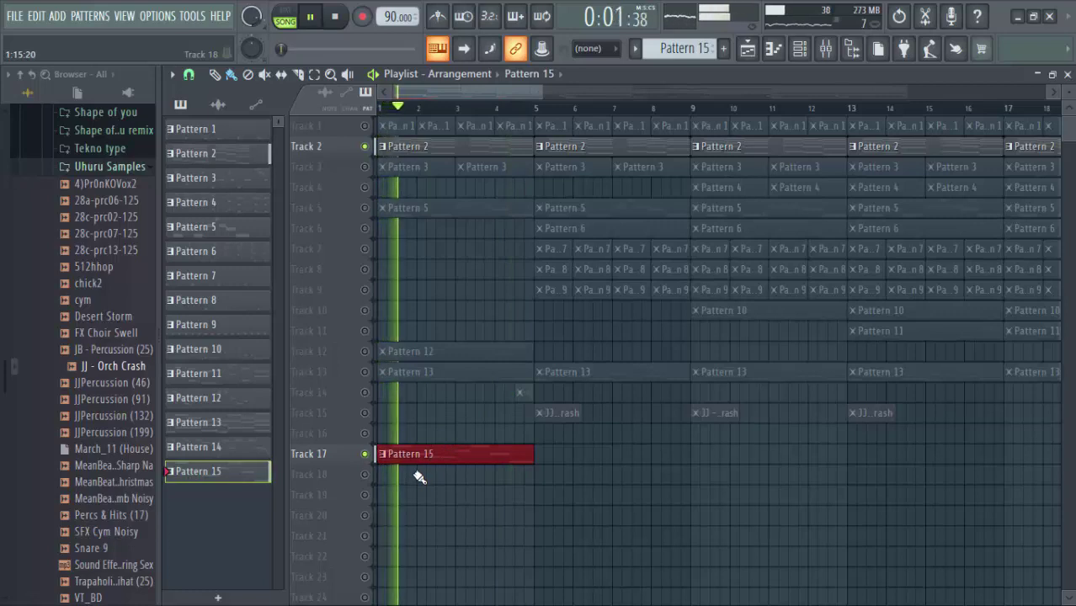
key(space)
key(space)
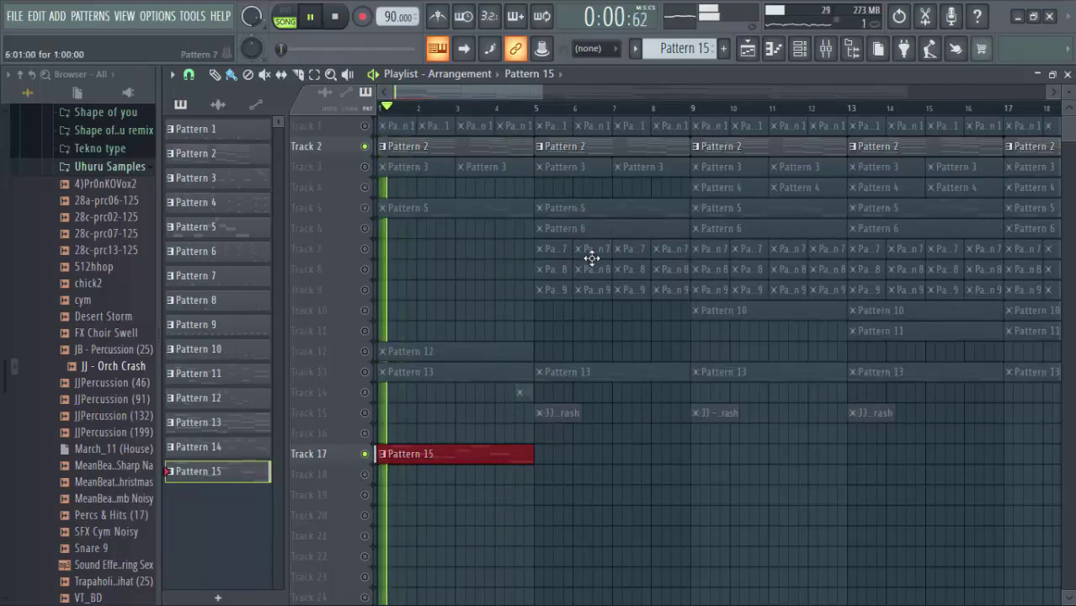
key(space)
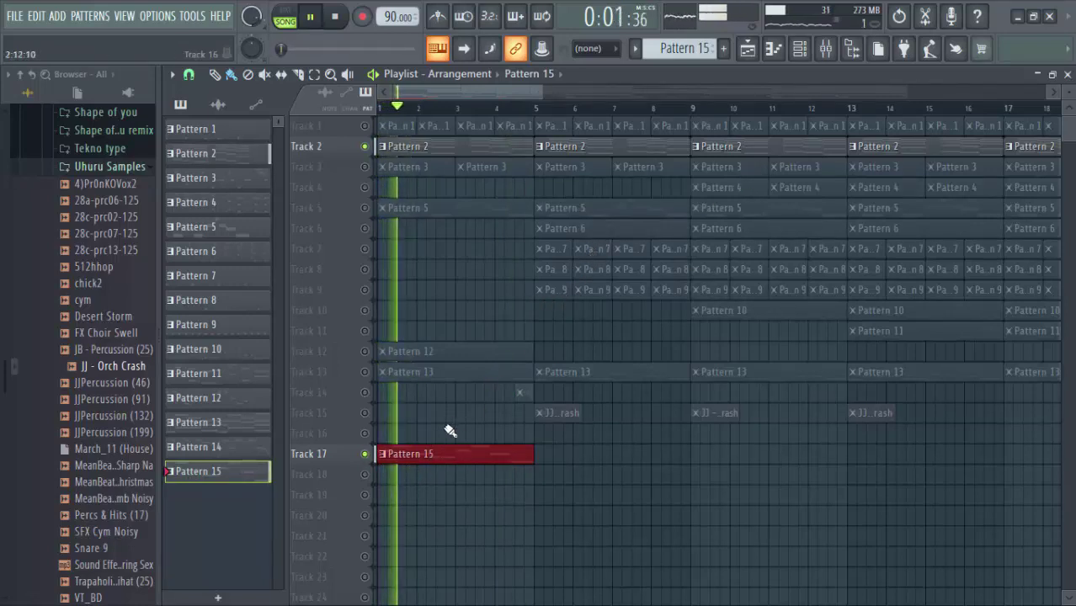
key(space)
key(space)
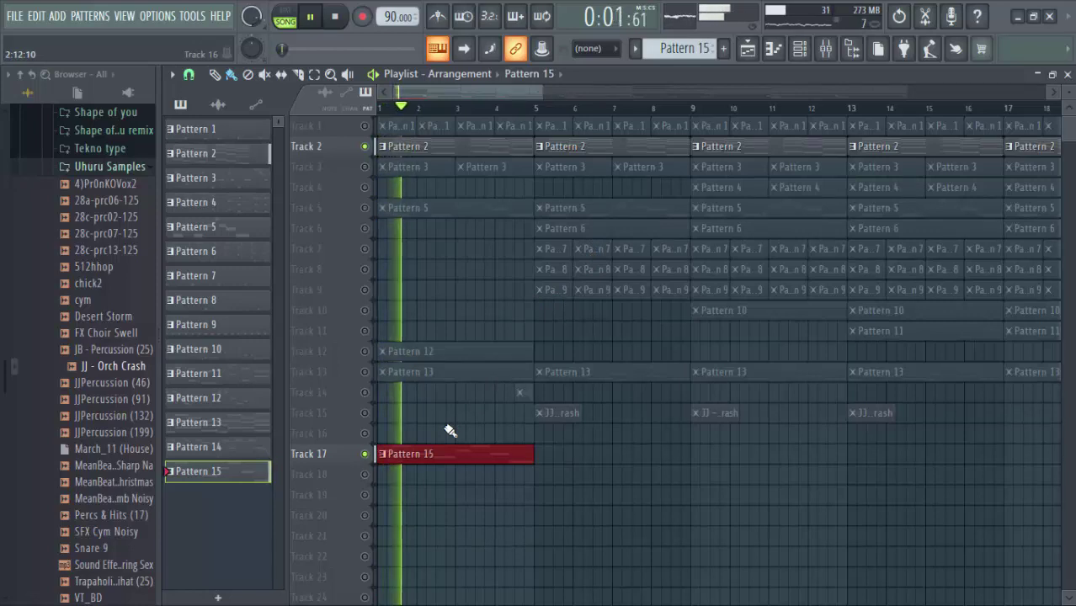
key(space)
key(space)
Lower both C#4 notes in Pattern 15, in bars 1 and 3, to A#3 and listen to the phrase.
double_click(412, 456)
scroll(388, 370, down, 3)
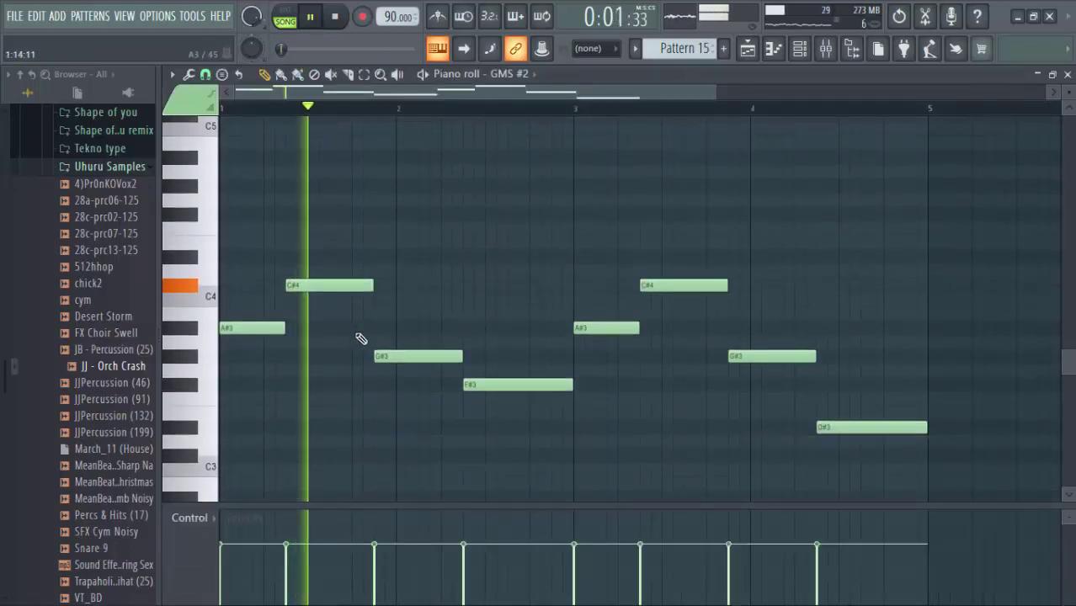
key(space)
drag(336, 292, 337, 322)
key(space)
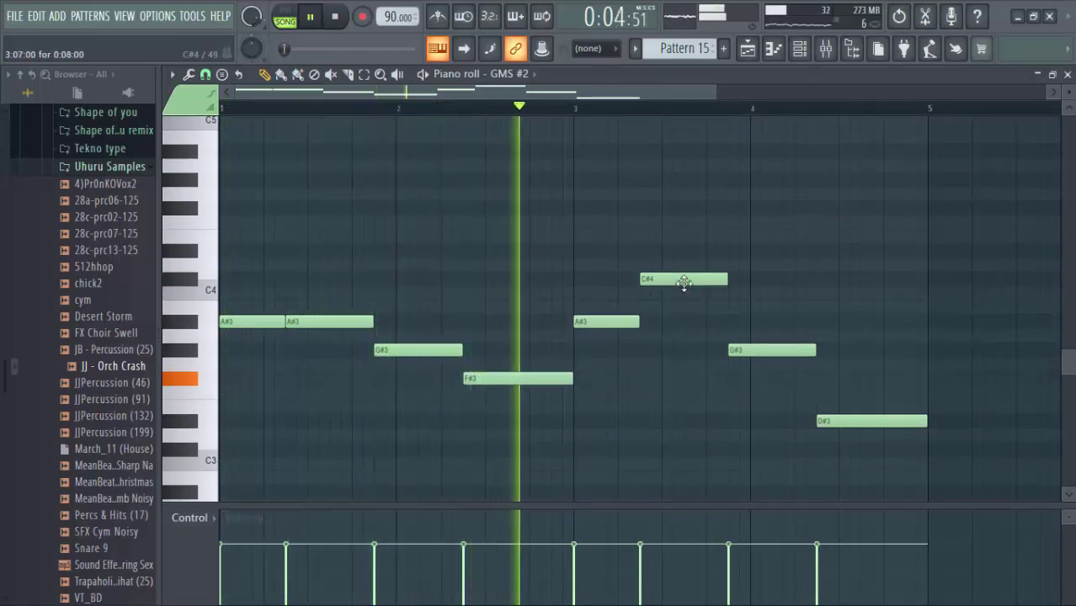
drag(682, 281, 682, 338)
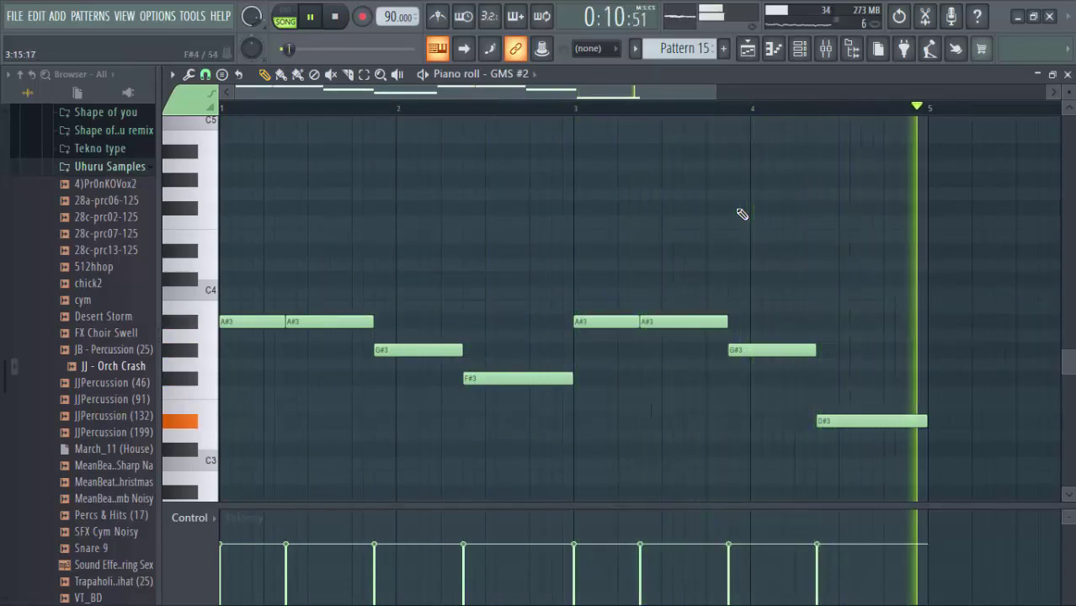
key(space)
Save the project to the Desktop as an FL Studio song file named ZOUK TUT.
key(ctrl+s)
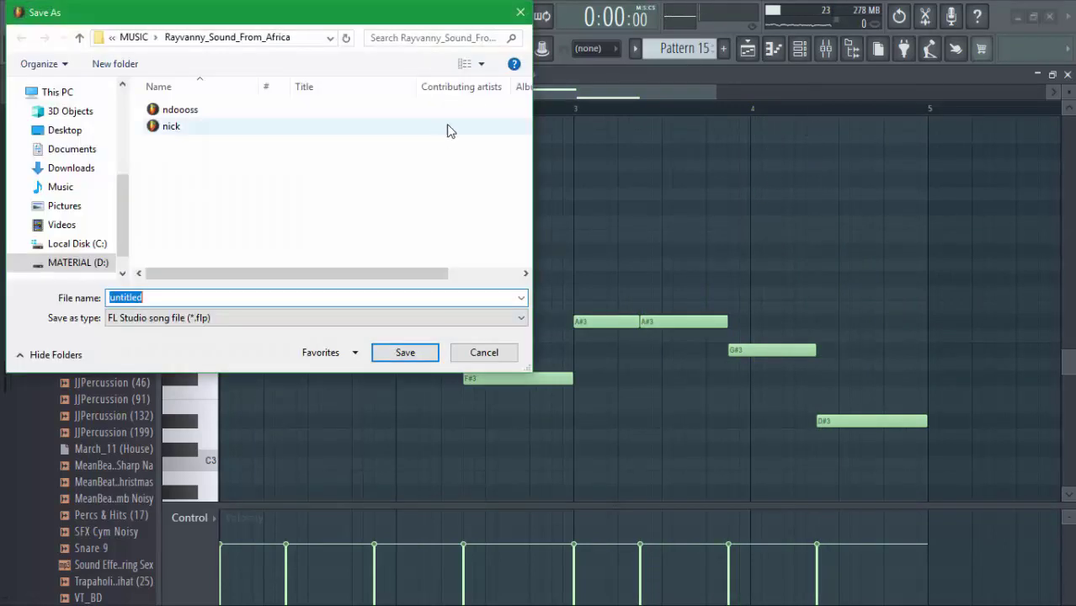
drag(274, 18, 381, 54)
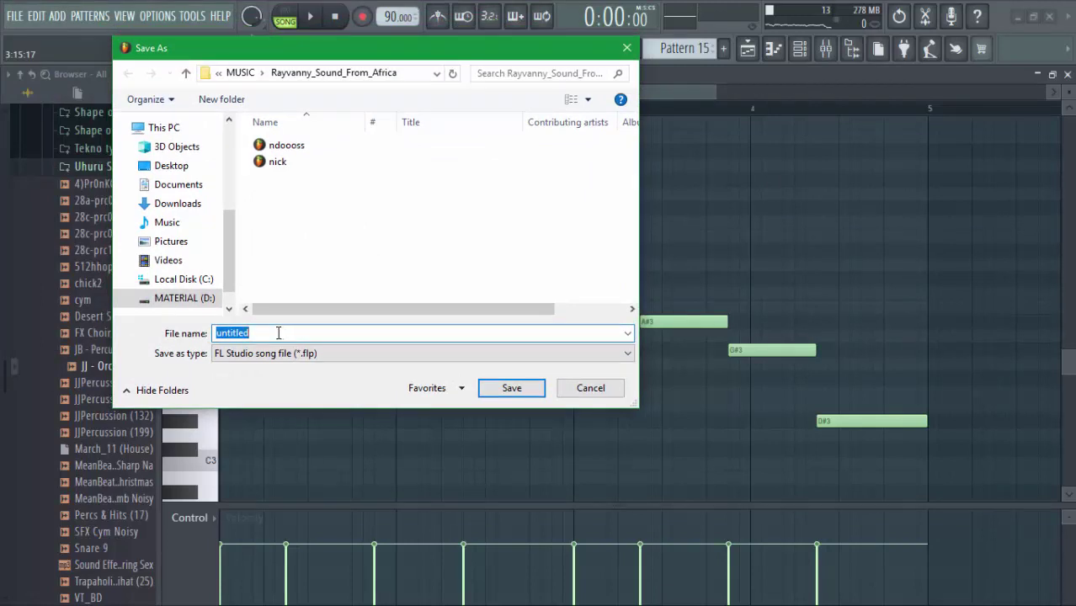
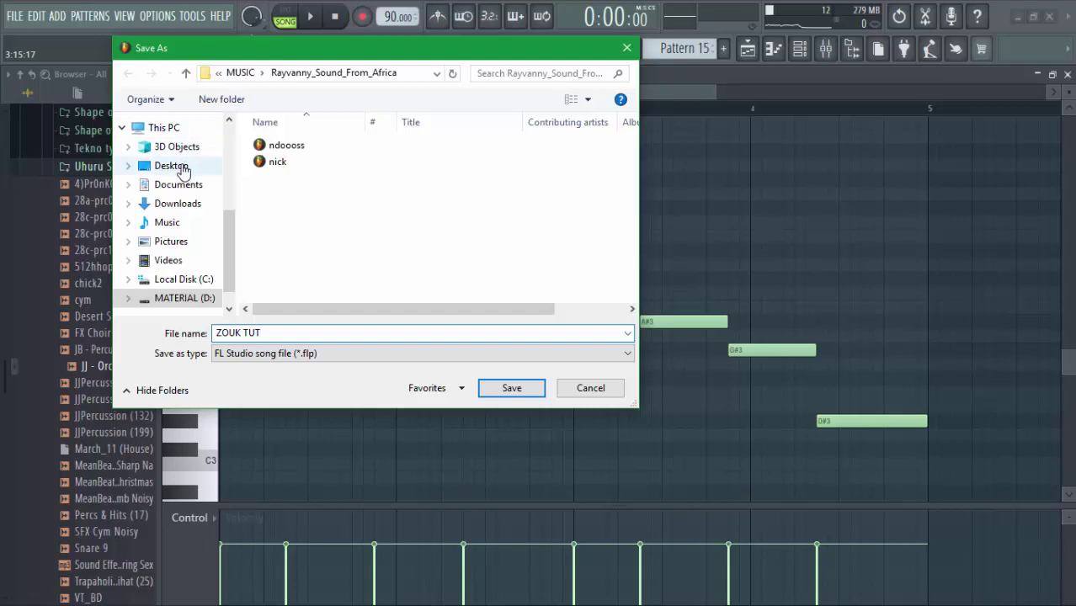
click(173, 166)
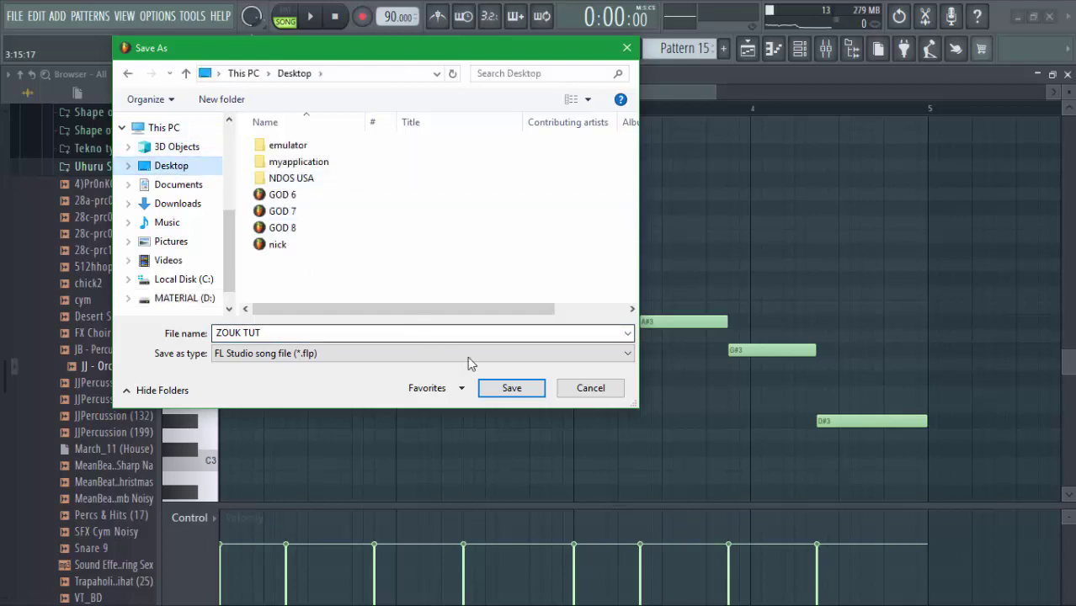
click(510, 389)
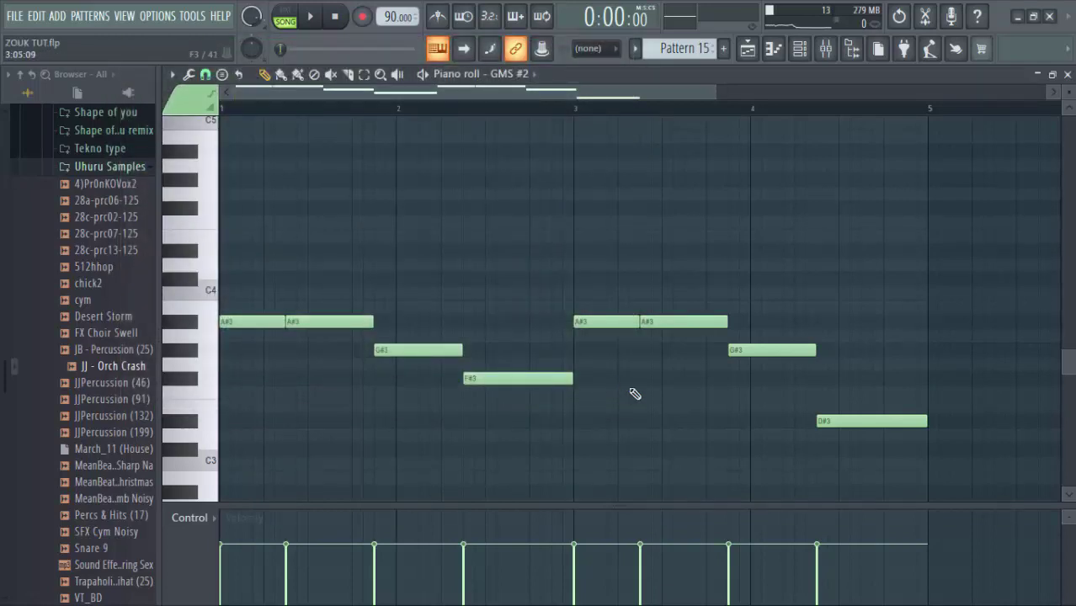
Return to the playlist, re-enable all tracks, and replay the full song from the start.
key(space)
key(F5)
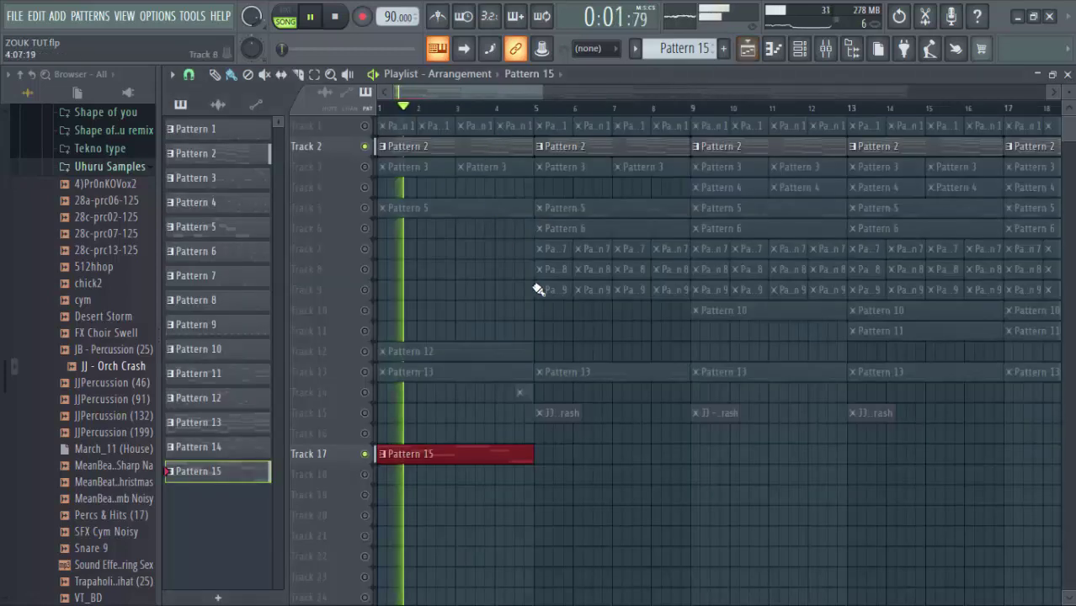
right_click(365, 454)
right_click(366, 454)
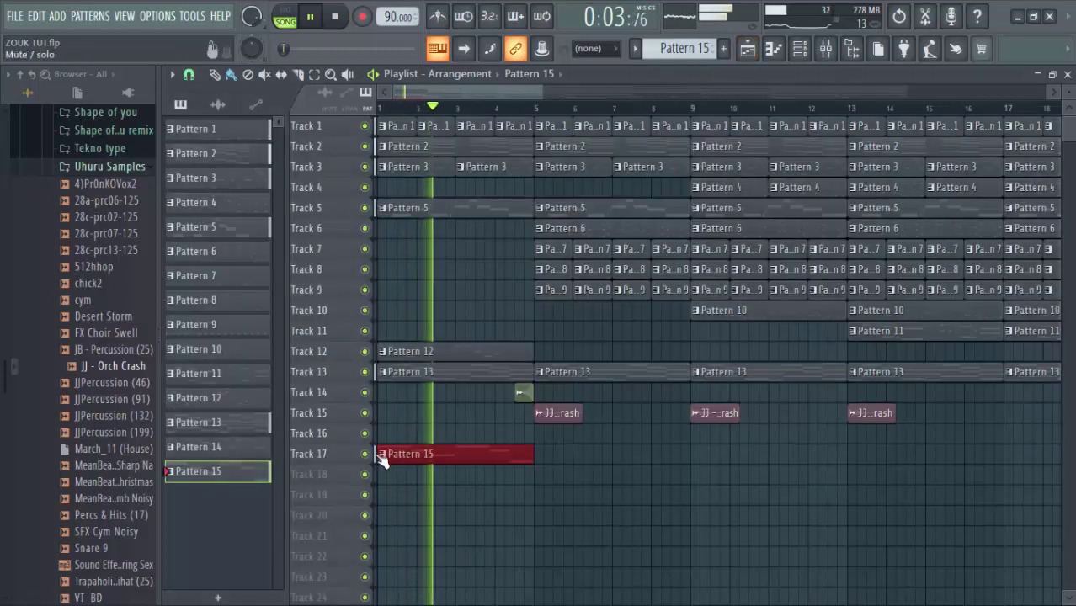
key(space)
key(space)
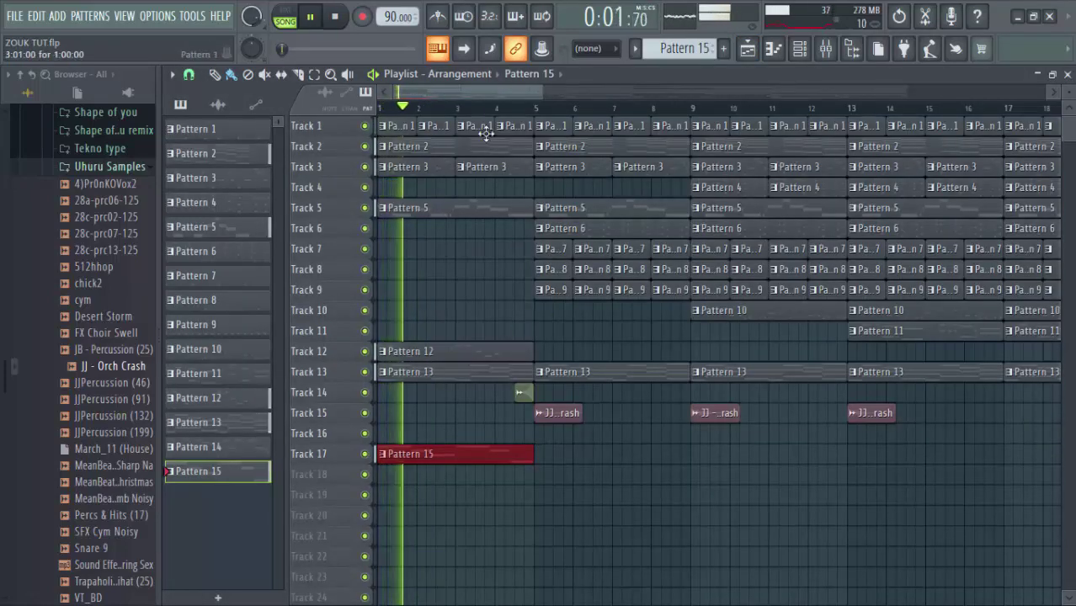
key(space)
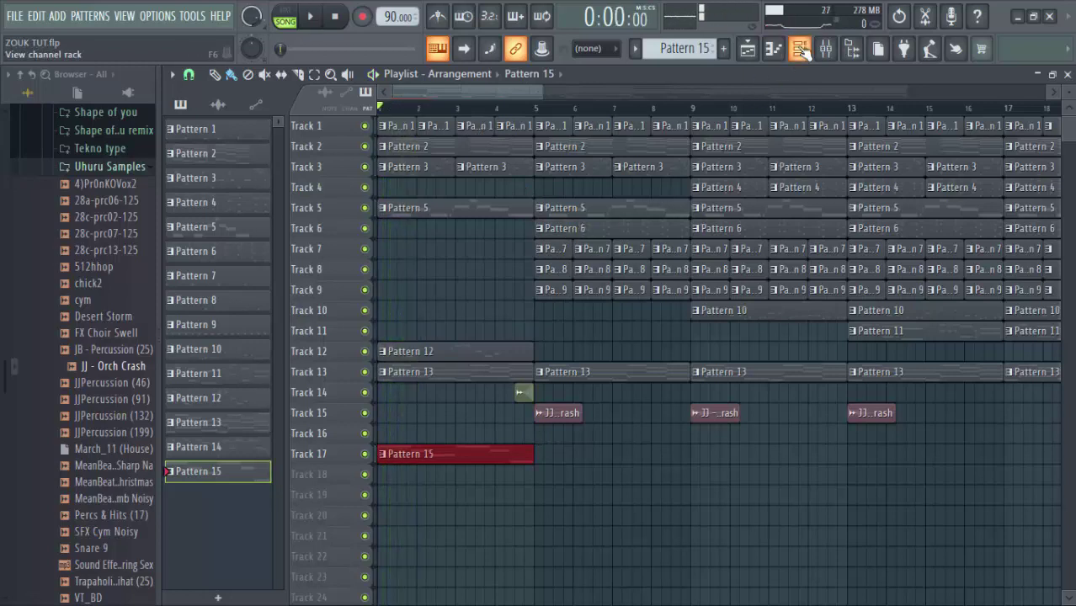
Route the GMS #2 channel to mixer track 22 and lower its volume to just under 72% while the song plays.
click(801, 49)
click(530, 565)
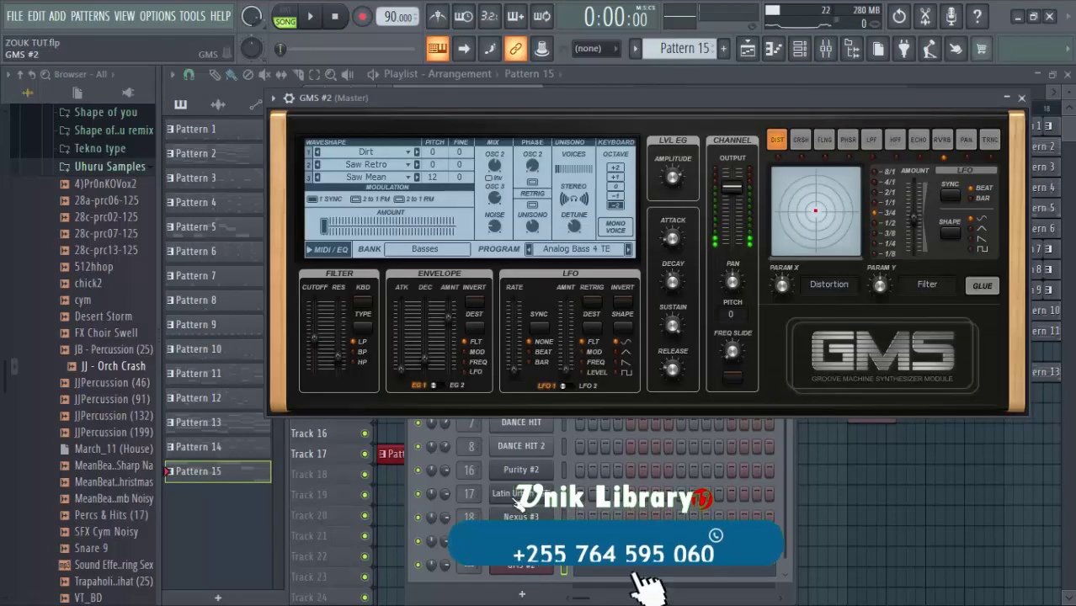
click(288, 98)
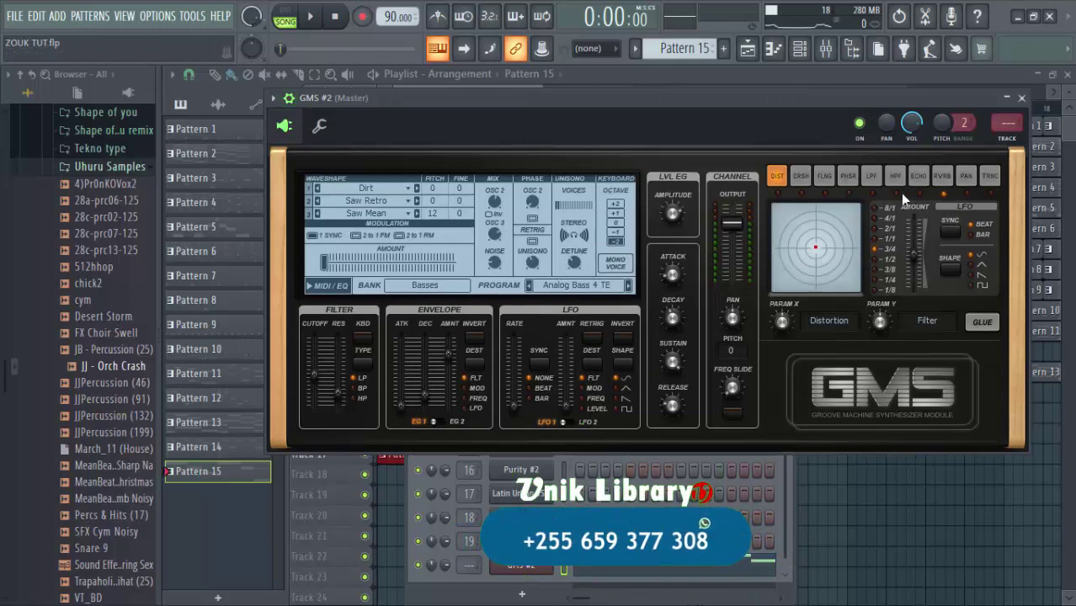
click(1011, 135)
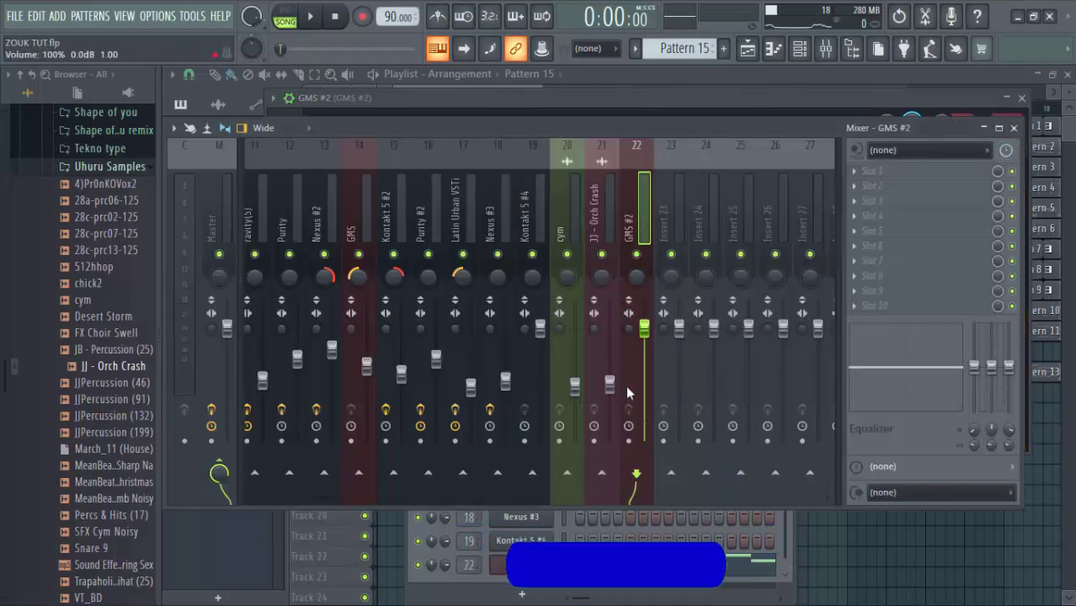
key(space)
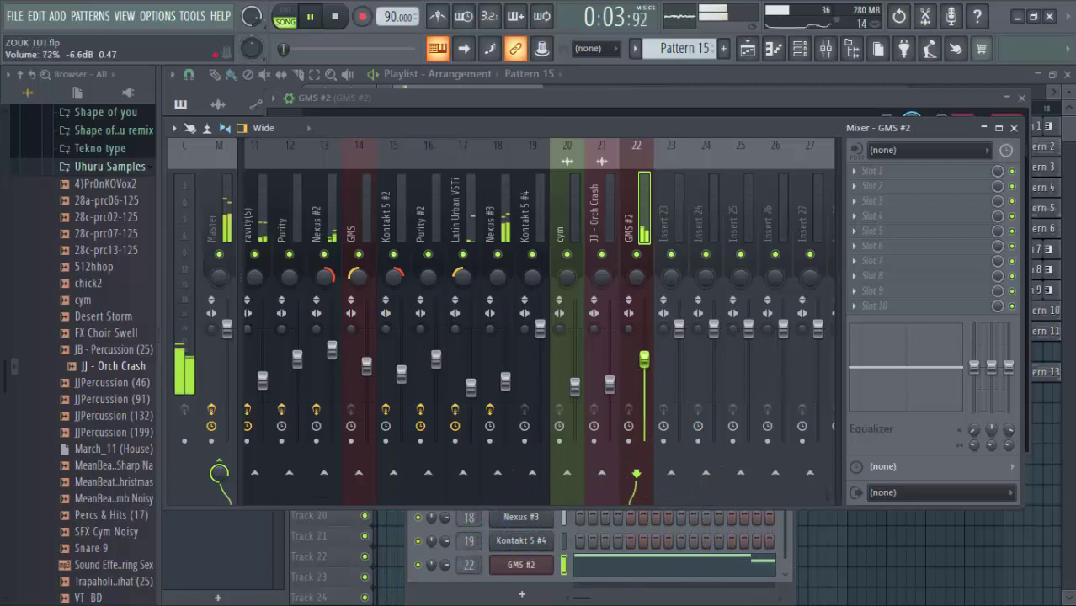
drag(646, 359, 646, 364)
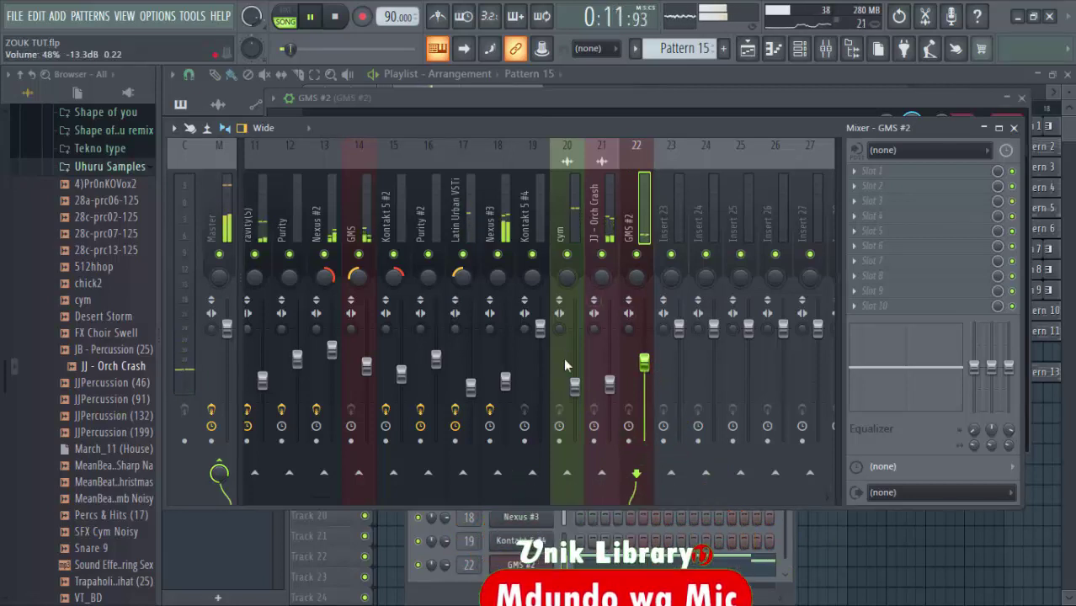
Stop playback and insert Fruity Blood Overdrive in the first effect slot of the Master track.
click(227, 221)
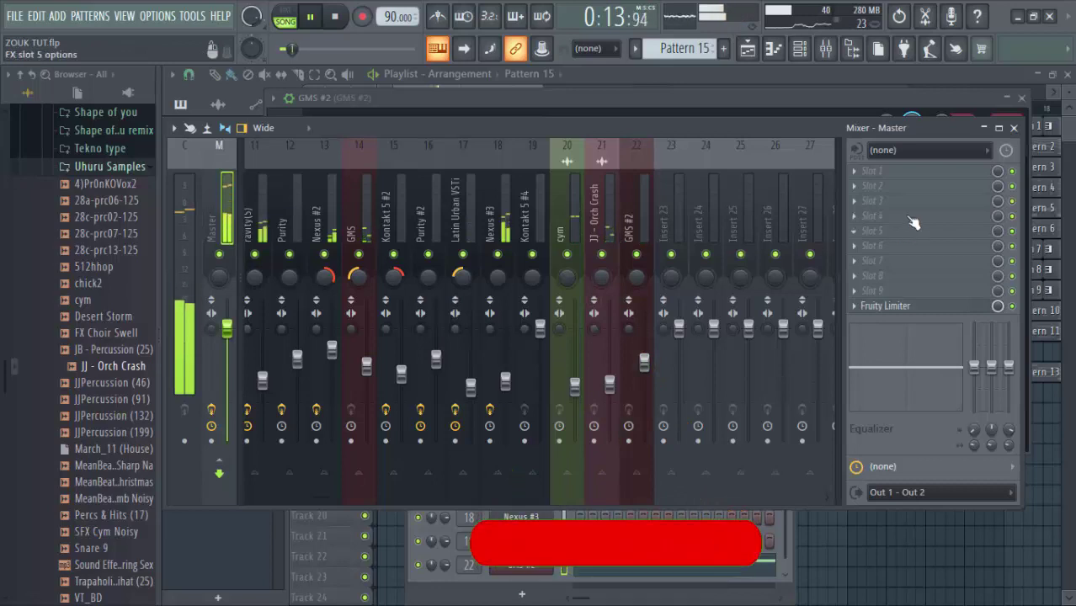
click(896, 173)
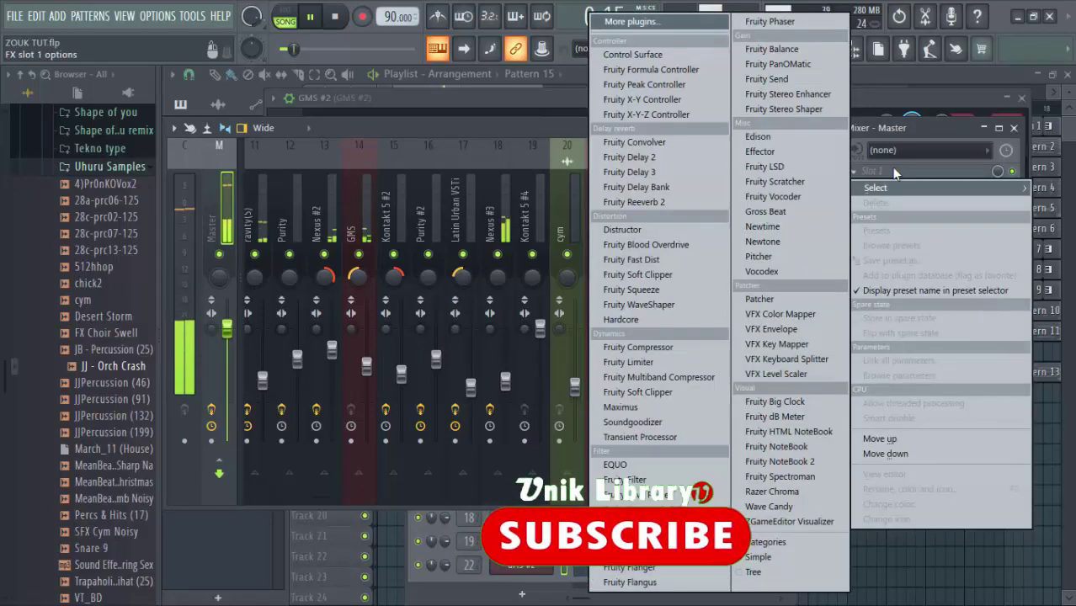
click(869, 126)
key(space)
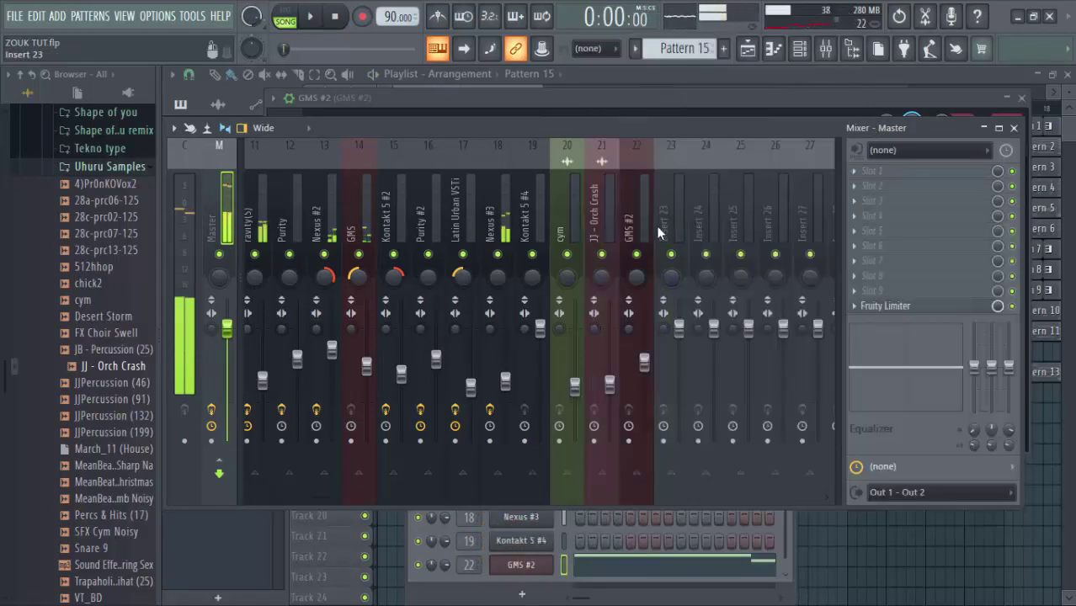
click(892, 173)
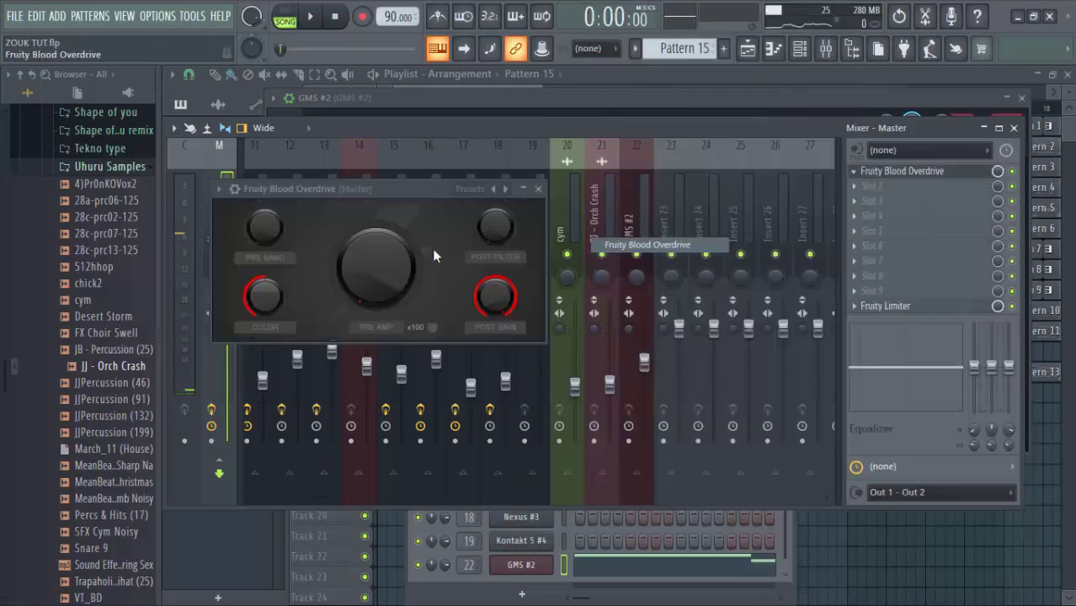
Turn the overdrive's Color down to near its minimum while the song plays, and close the effect's window.
key(space)
drag(278, 294, 278, 324)
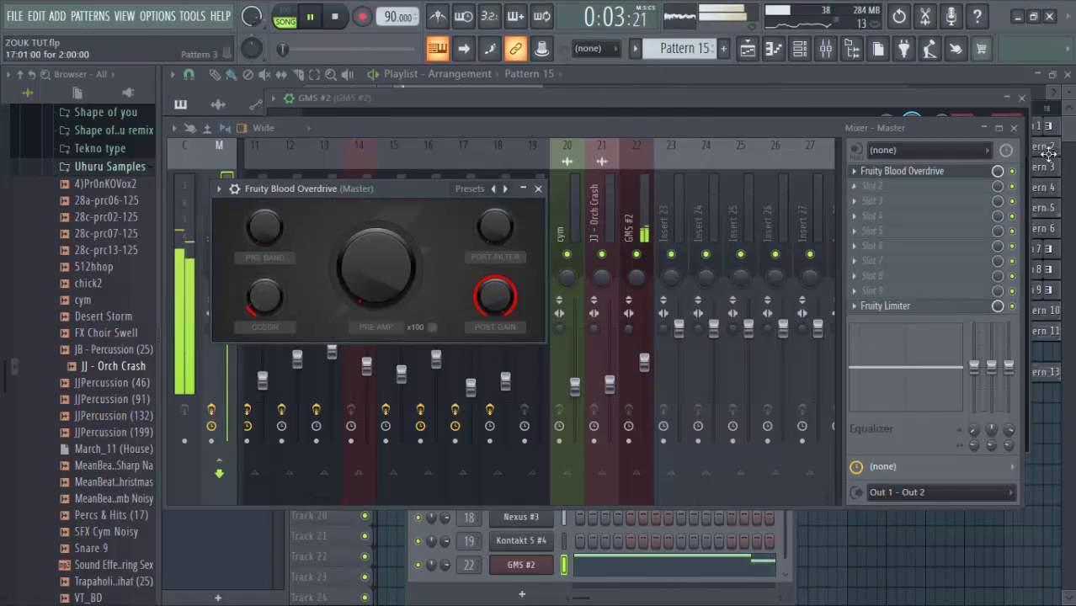
click(1014, 172)
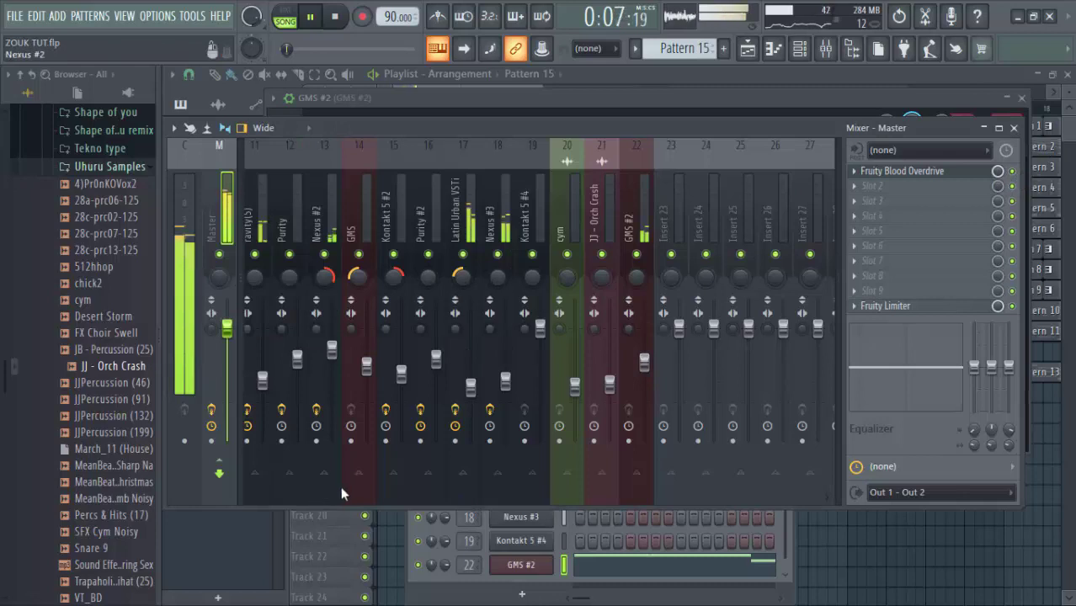
Slightly lower the SNARE SMOOTH 2 #2 track's volume, and reduce the band 3 boost in ADR KIK 7's Parametric EQ 2.
scroll(272, 489, left, 5)
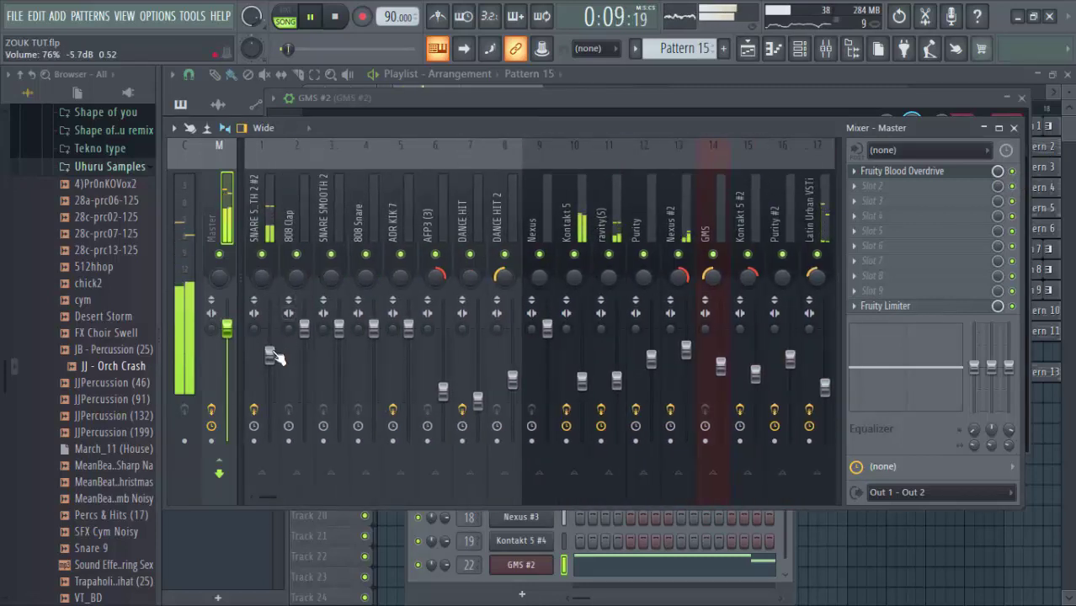
click(270, 357)
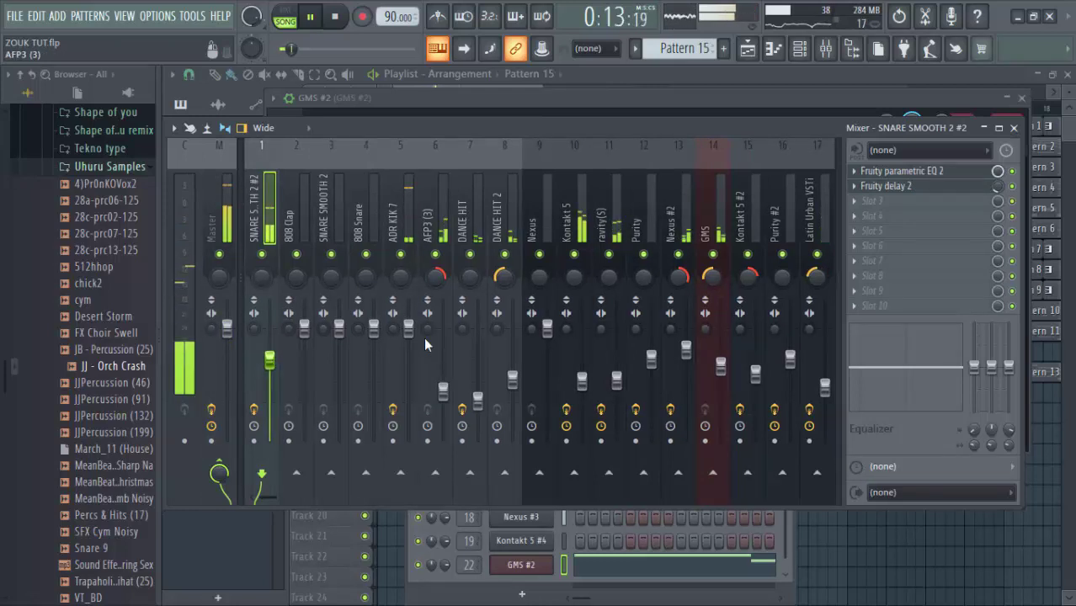
click(406, 345)
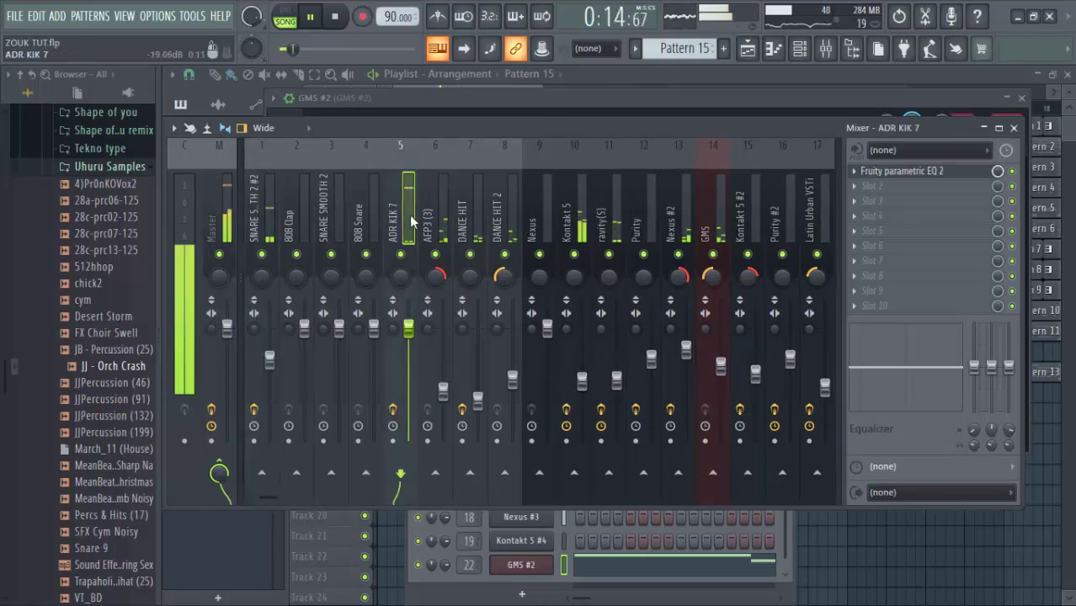
click(901, 171)
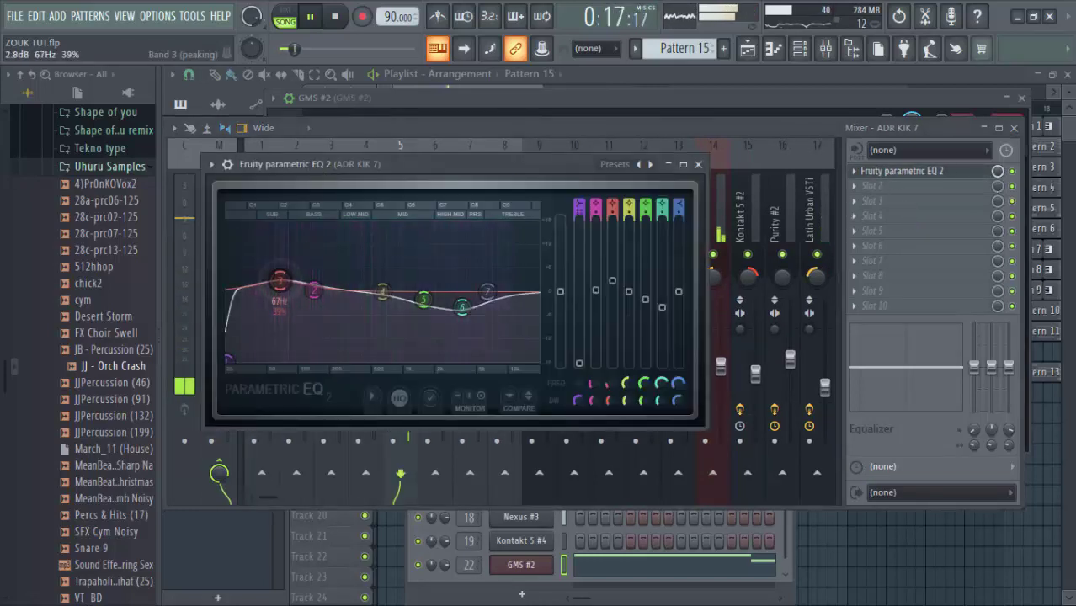
drag(280, 280, 277, 285)
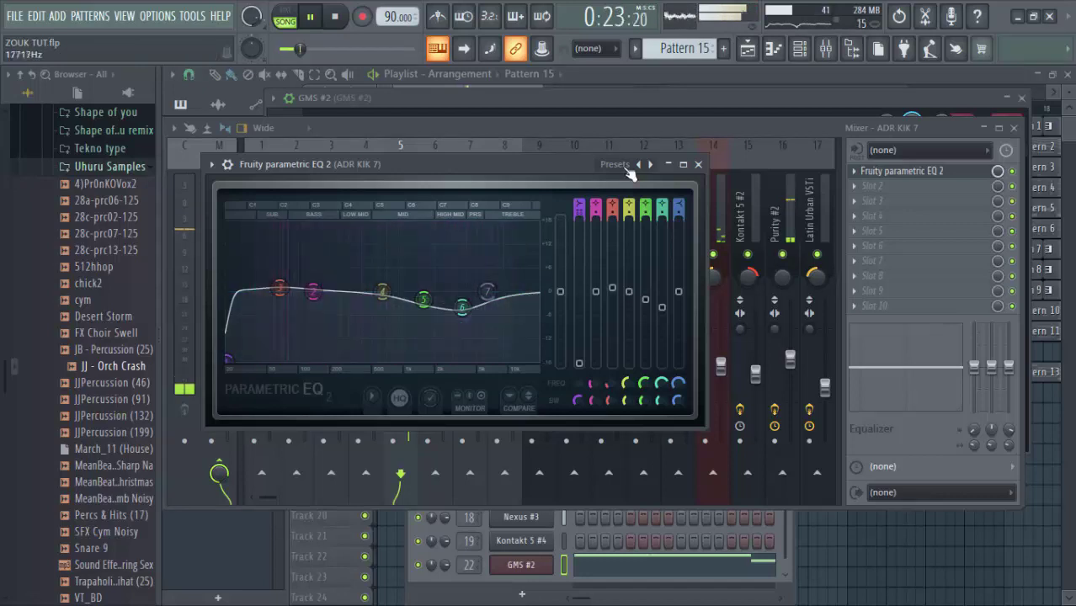
click(698, 164)
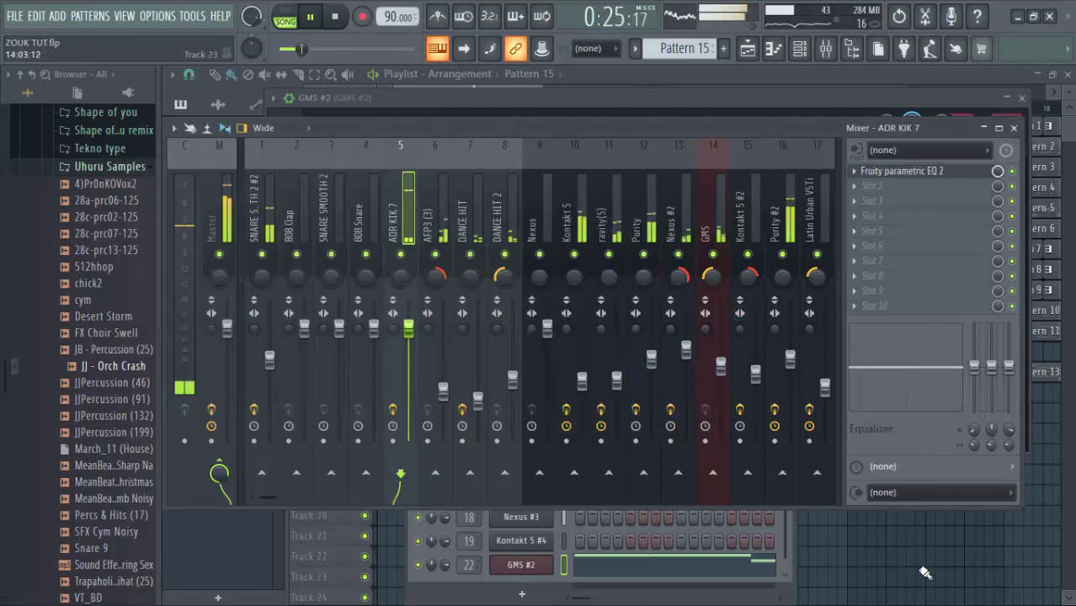
Lower the mixer volumes of Purity #2, Kontakt 5 (to 48%) and Kontakt 5 #2 while following the song in the playlist.
drag(791, 358, 792, 361)
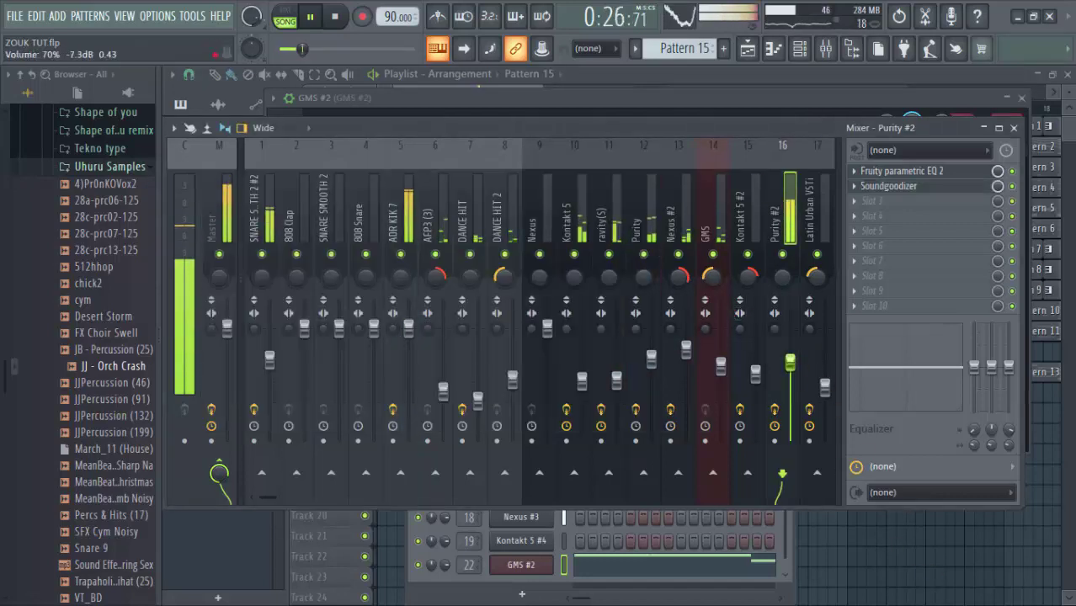
click(937, 545)
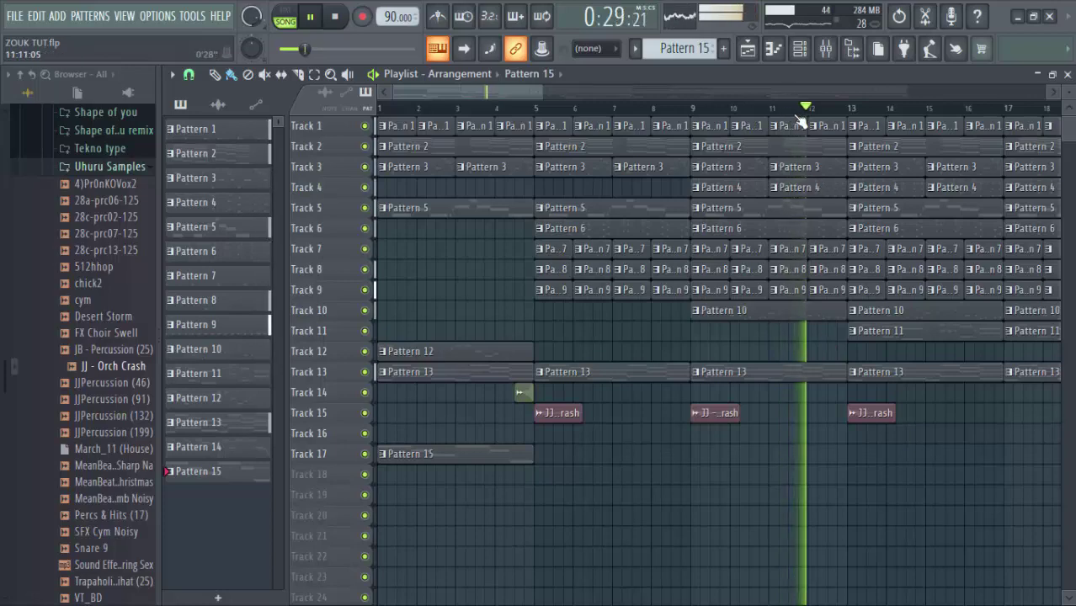
scroll(800, 118, down, 4)
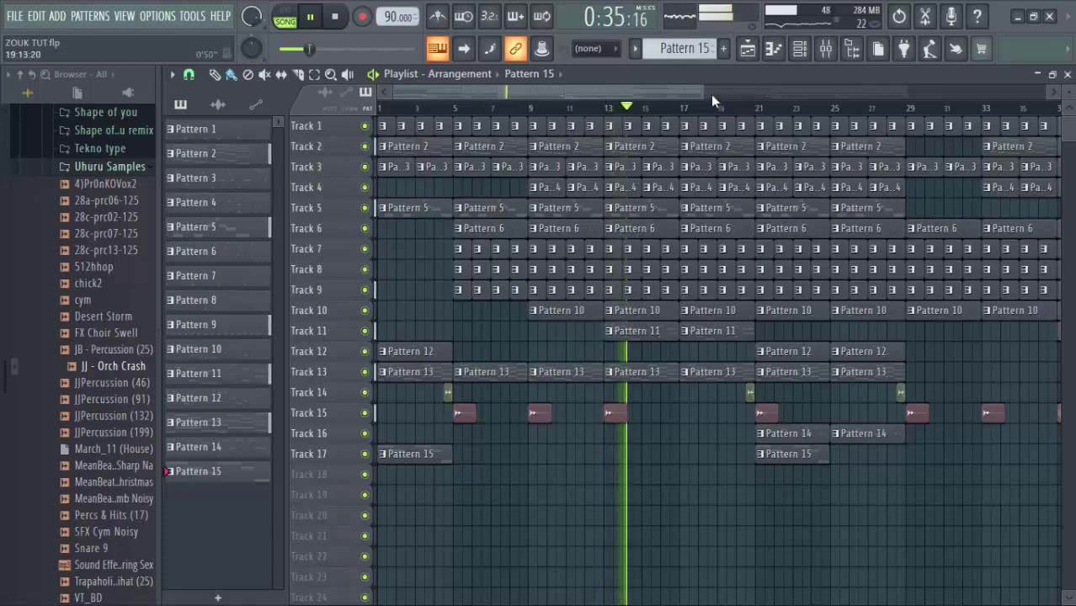
scroll(806, 120, down, 3)
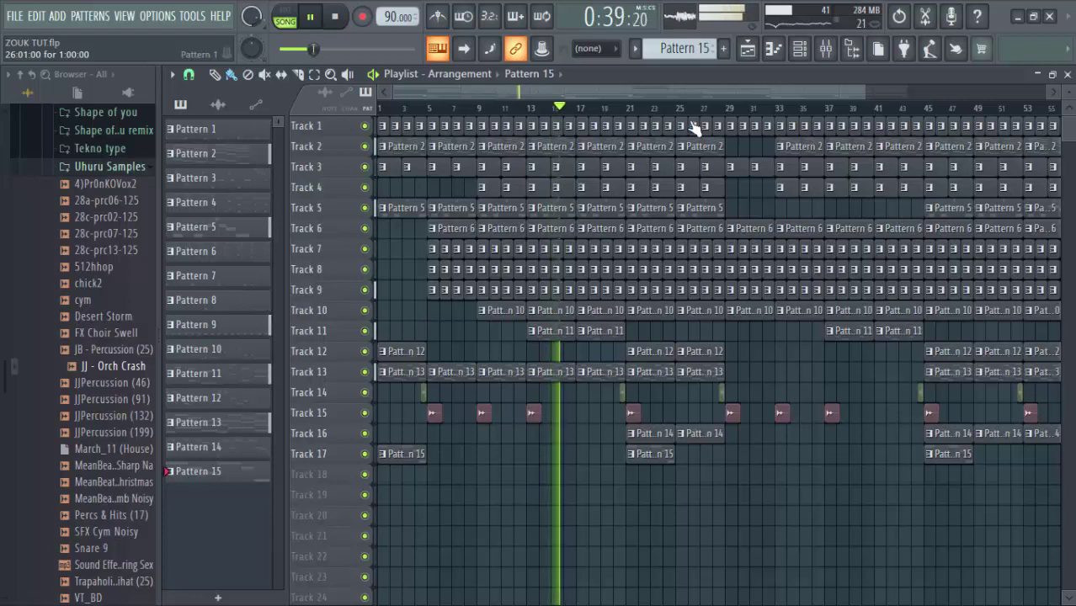
click(827, 48)
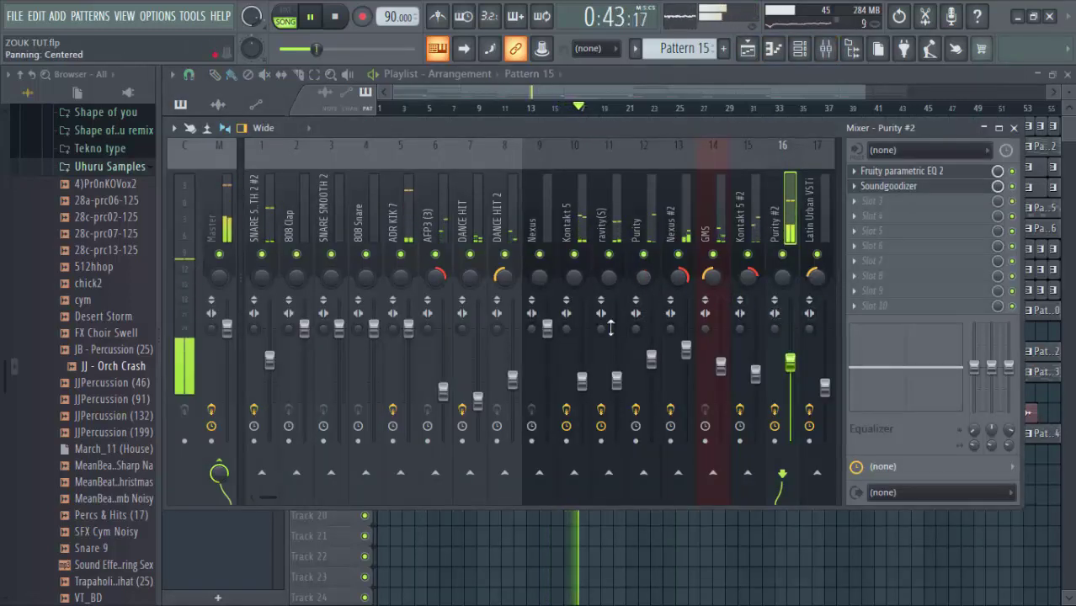
click(582, 381)
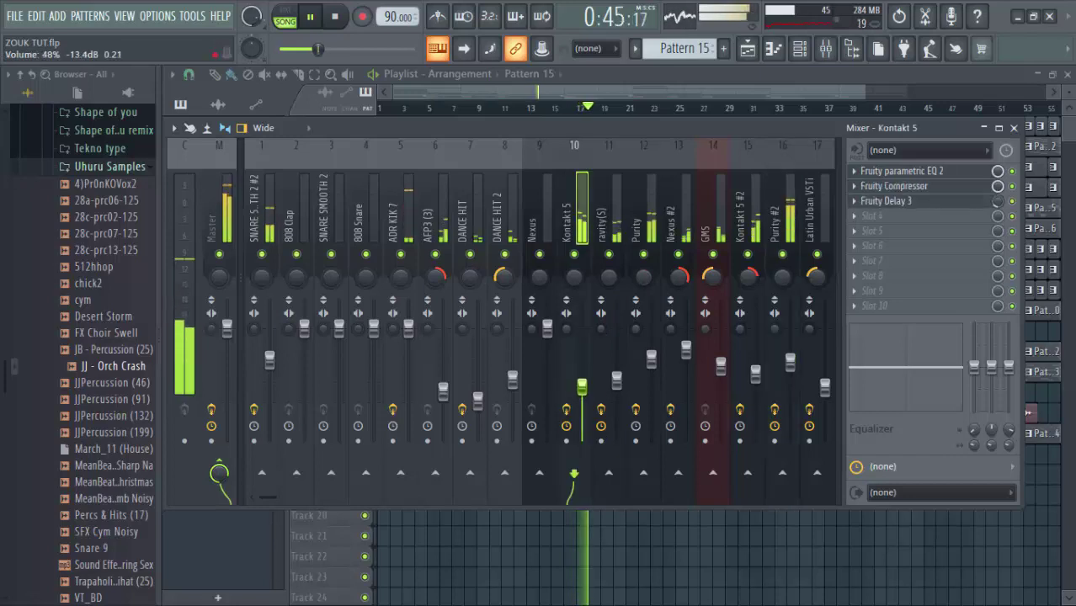
click(790, 365)
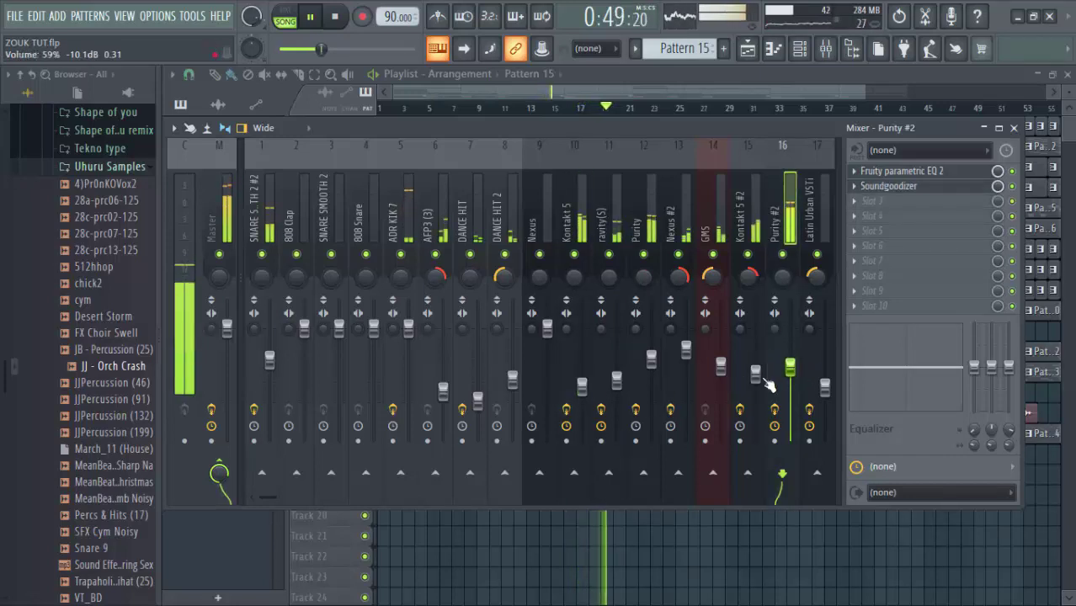
drag(755, 373, 755, 384)
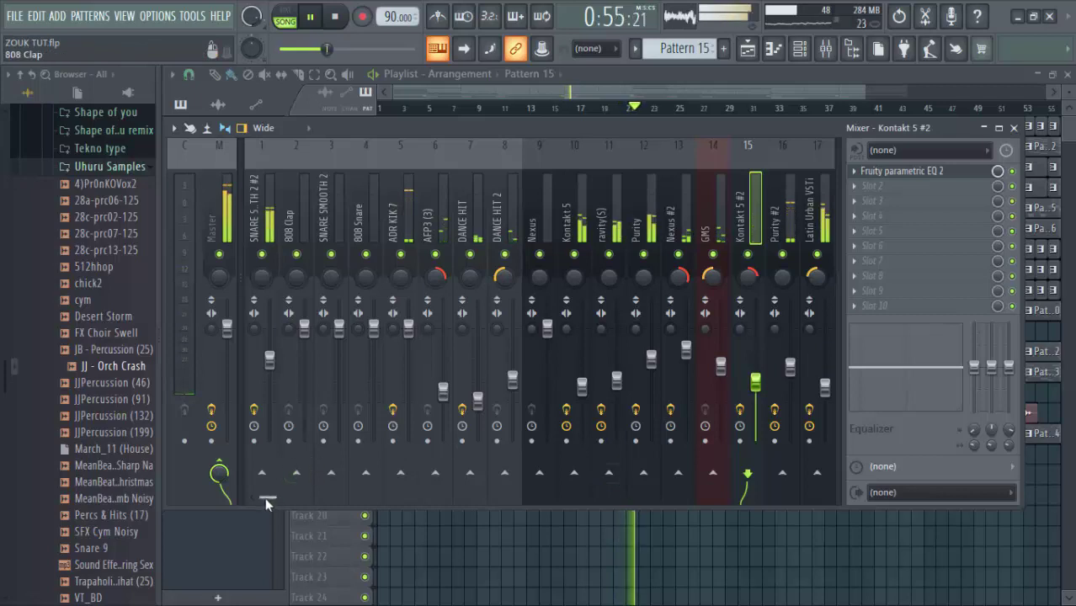
Lower the Kontakt 5 #4 track's volume, solo it, and insert Fruity Parametric EQ 2 in its first effect slot.
drag(265, 499, 322, 499)
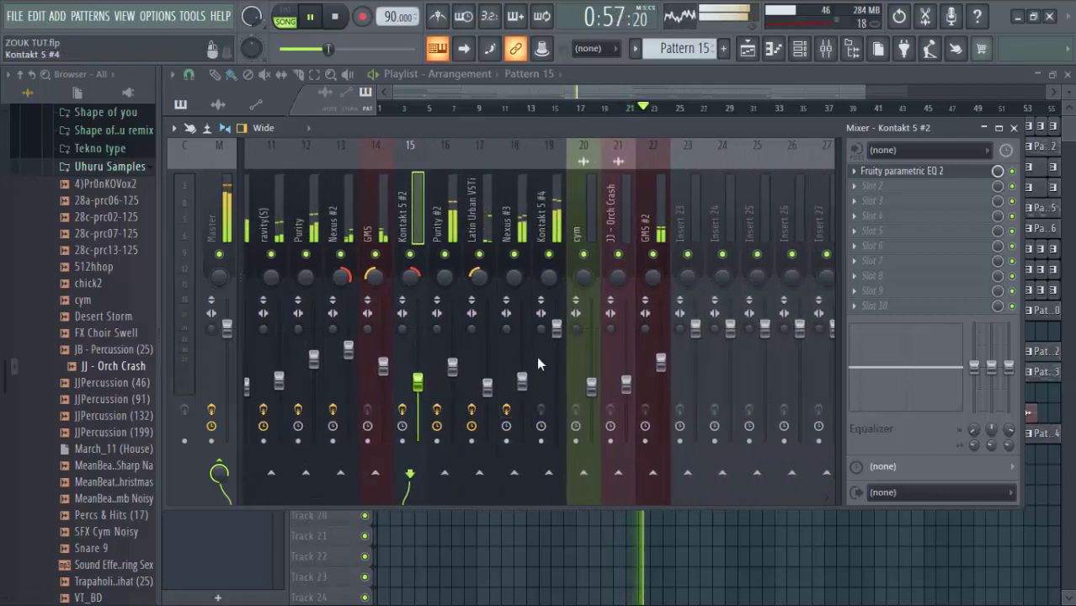
drag(557, 329, 558, 354)
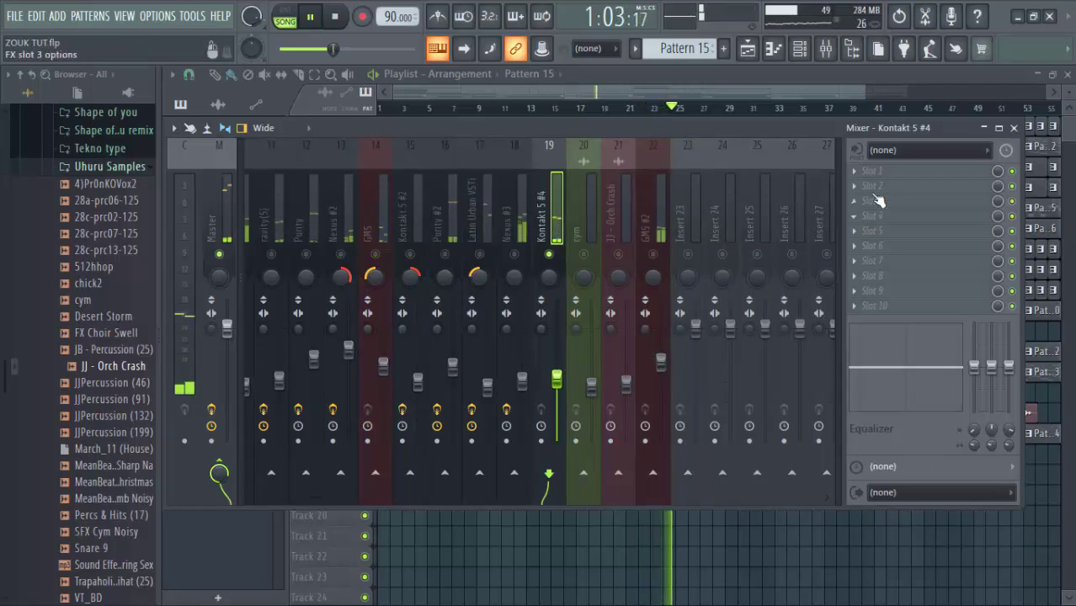
click(898, 174)
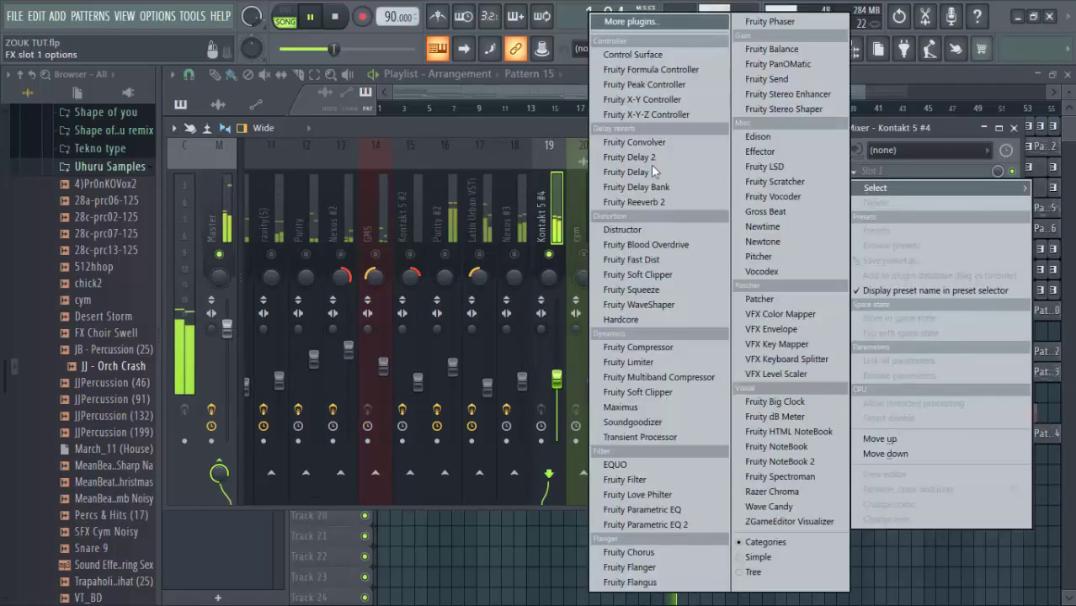
click(676, 526)
Shape Kontakt 5 #4's EQ with a steep band 1 low cut just above 100 Hz and slight boosts on bands 5, 6 and 7.
right_click(243, 276)
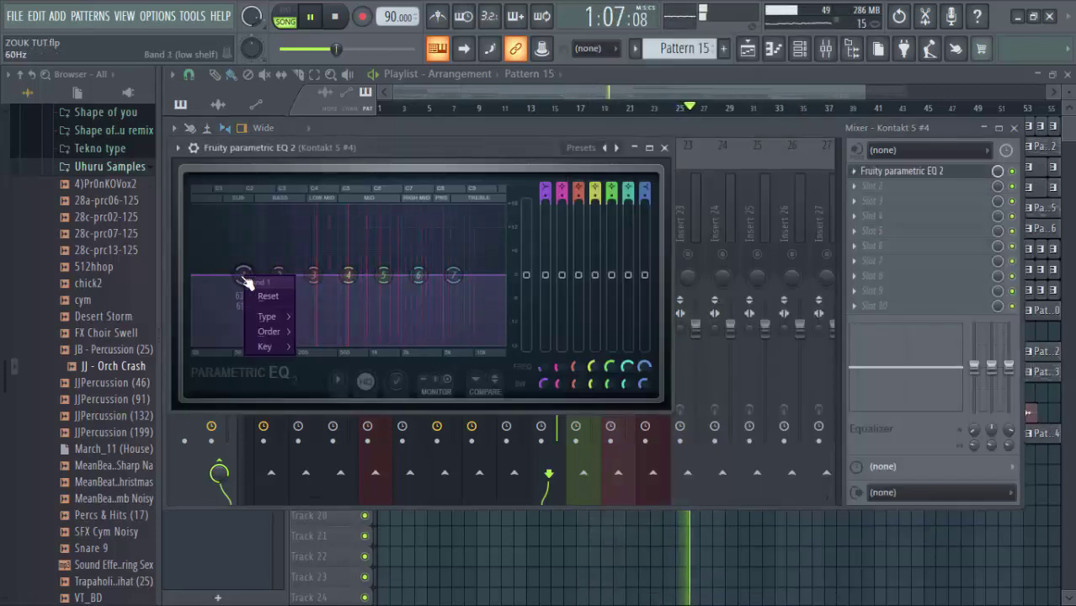
mouse_move(269, 332)
click(325, 332)
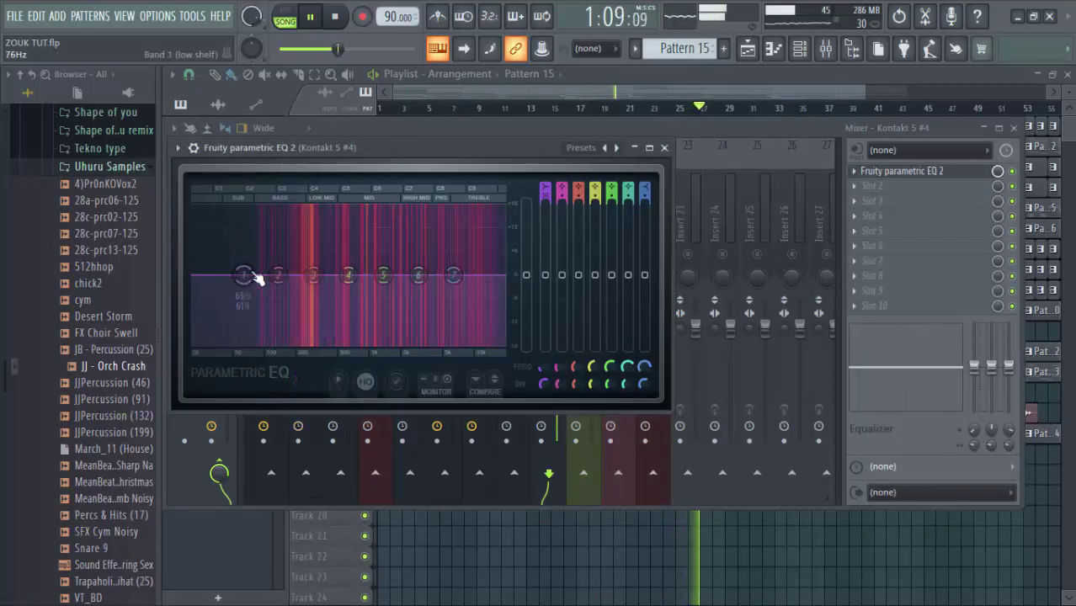
drag(243, 276, 278, 343)
drag(383, 275, 442, 269)
Restart playback, jump the song position to bar 21 in the playlist, and return to the mixer.
key(space)
key(space)
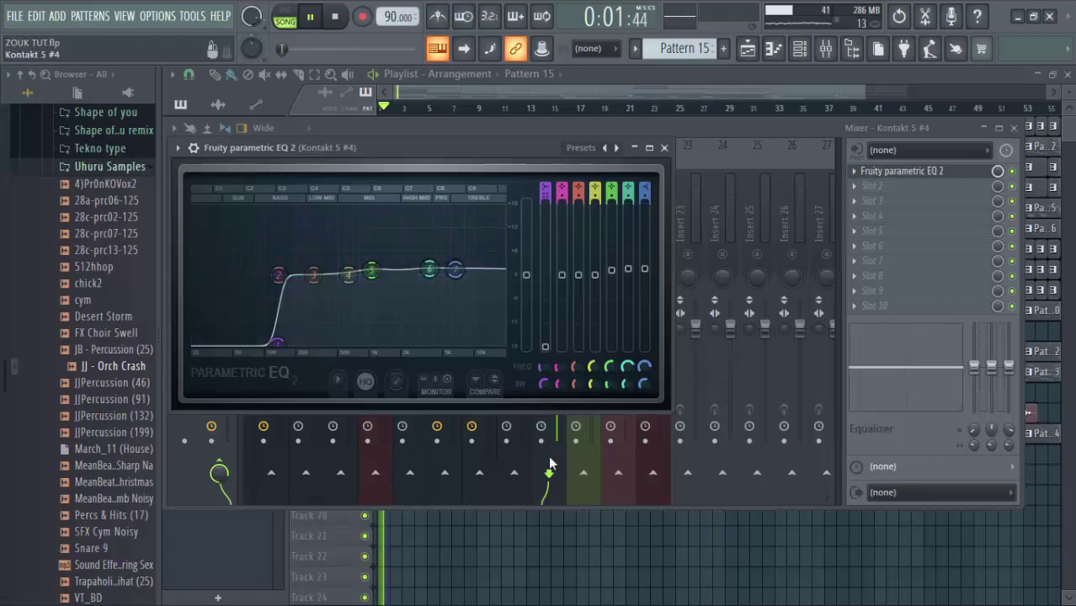
click(644, 581)
click(627, 108)
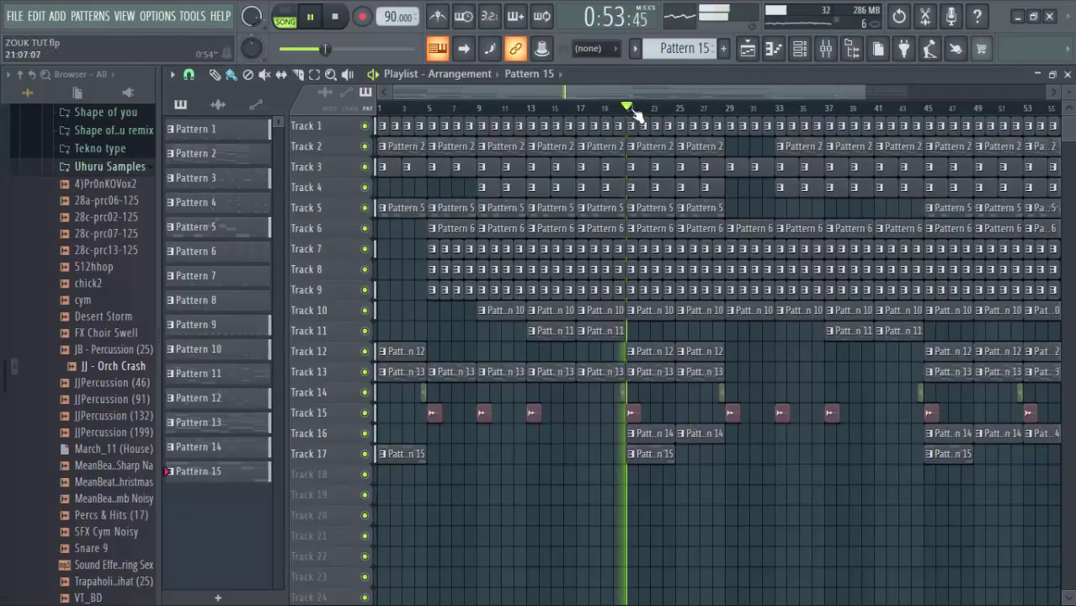
click(825, 48)
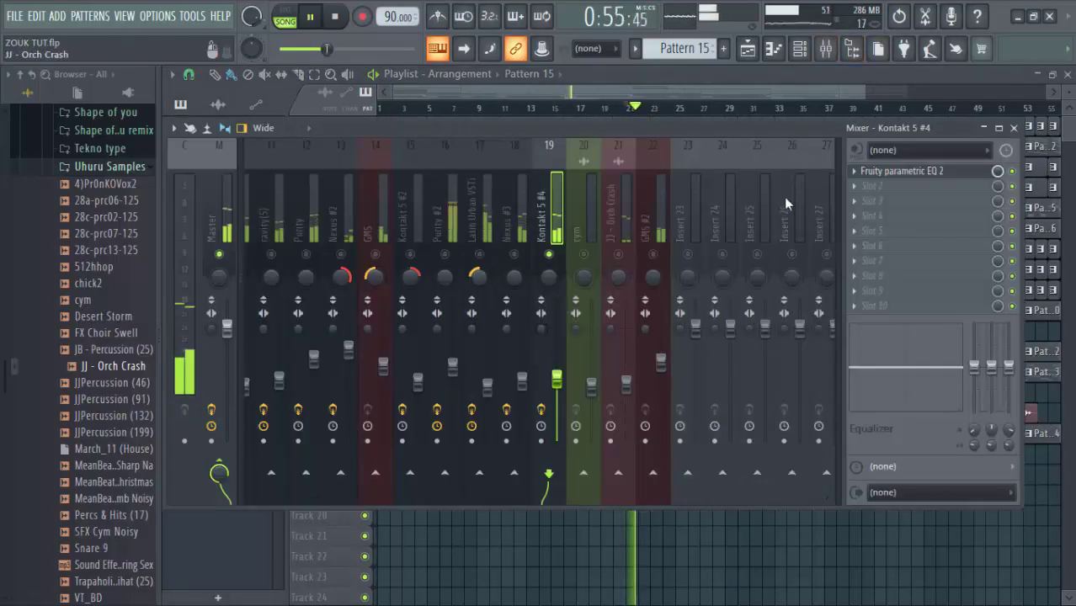
Stop playback, insert Fruity Delay 3 in the second effect slot of Kontakt 5 #4, and resume the song.
key(space)
click(892, 185)
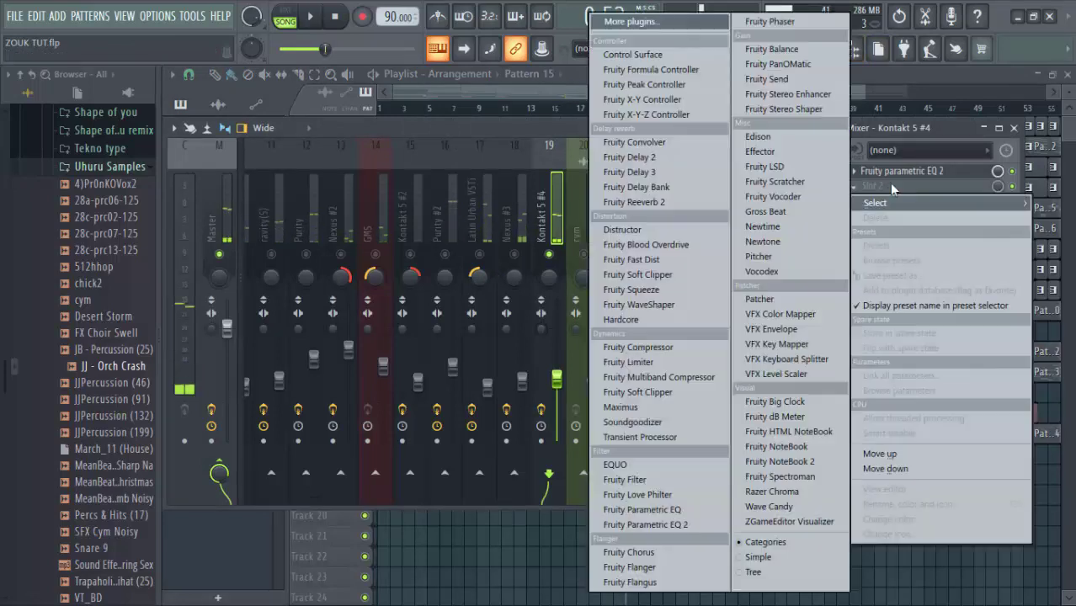
click(674, 171)
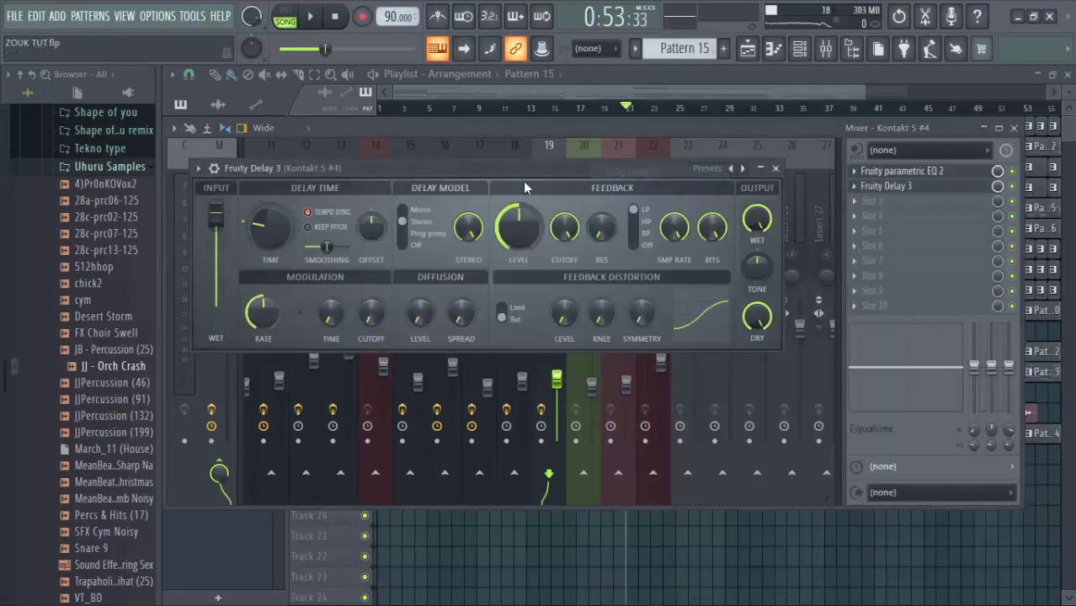
key(space)
drag(513, 168, 503, 184)
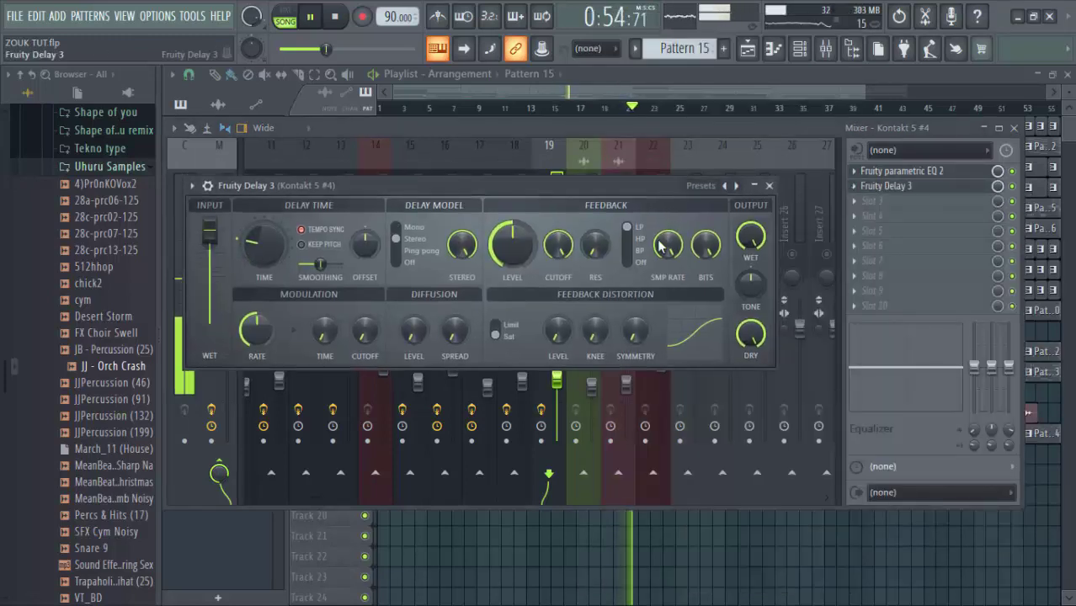
Try the Diffused and Resonator presets in Fruity Delay 3 while the song plays.
click(704, 187)
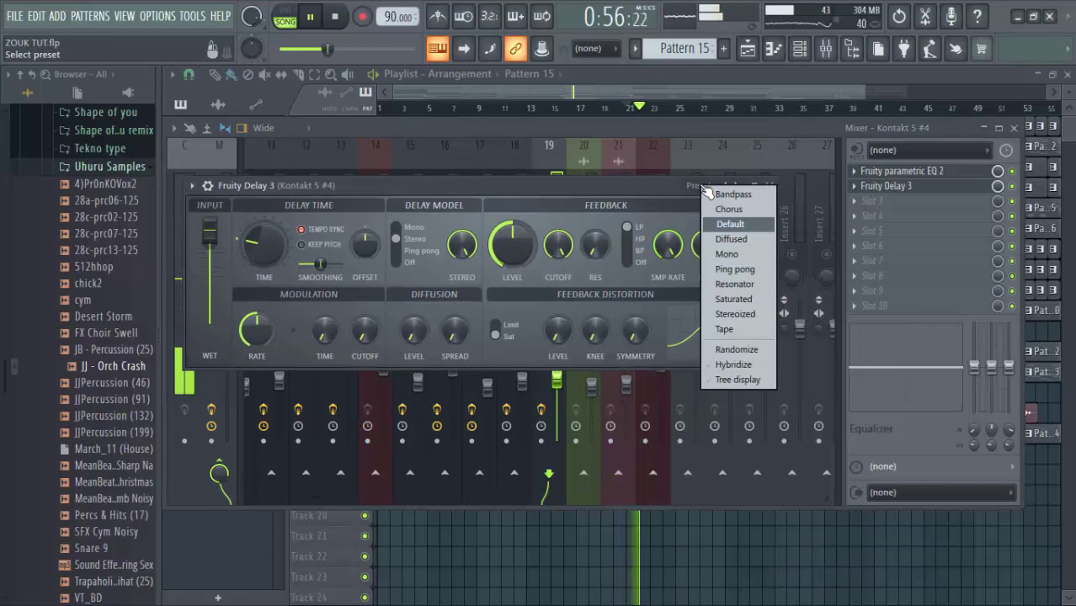
click(733, 239)
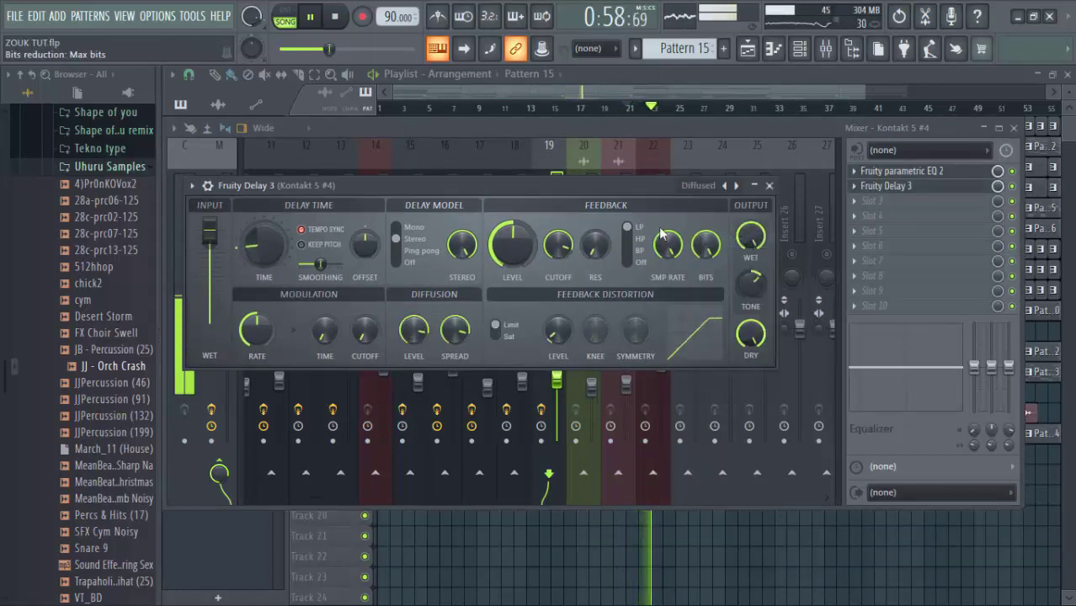
click(695, 189)
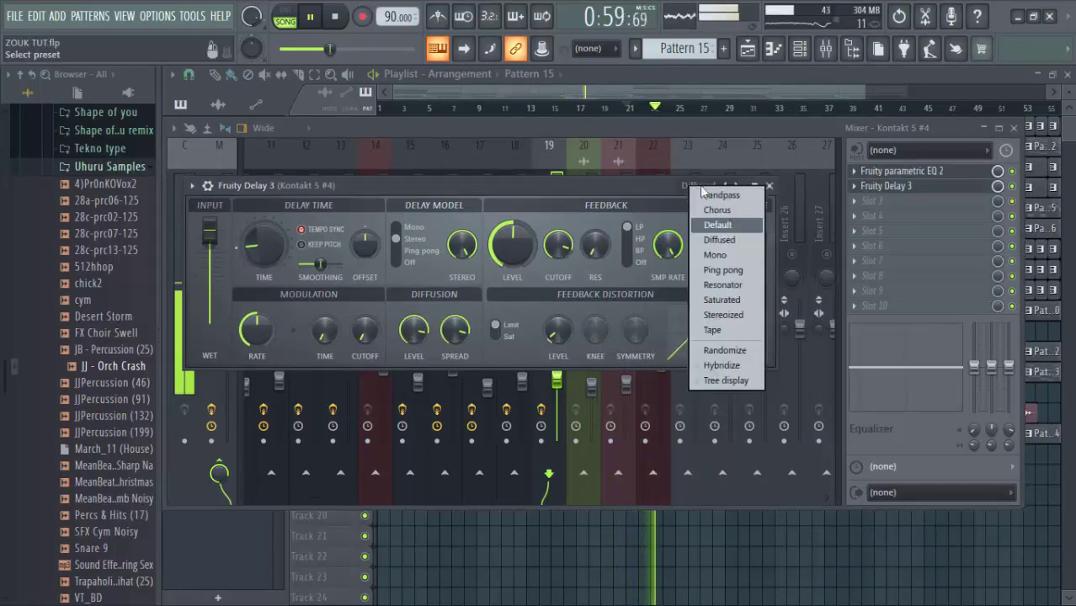
click(740, 285)
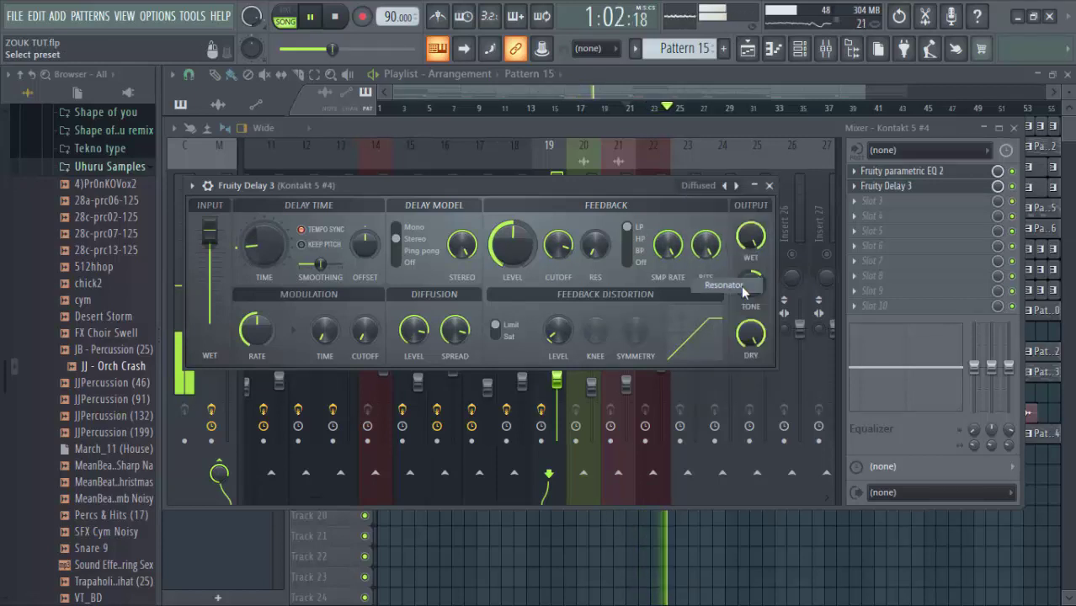
Load the Stereoized preset in Fruity Delay 3, reposition its window, and stop playback.
click(697, 188)
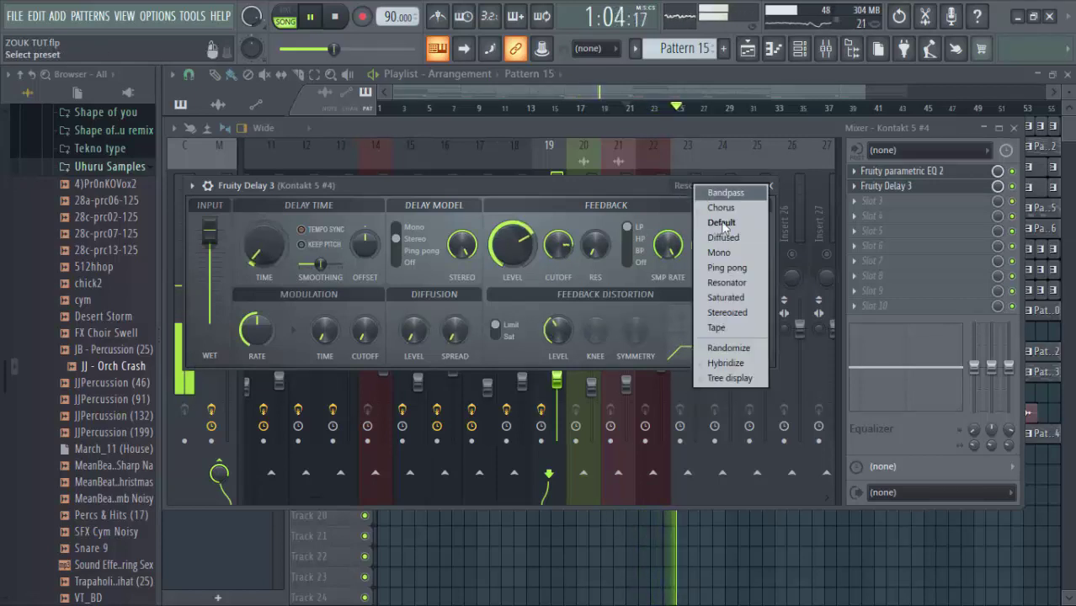
click(740, 308)
drag(582, 182, 602, 185)
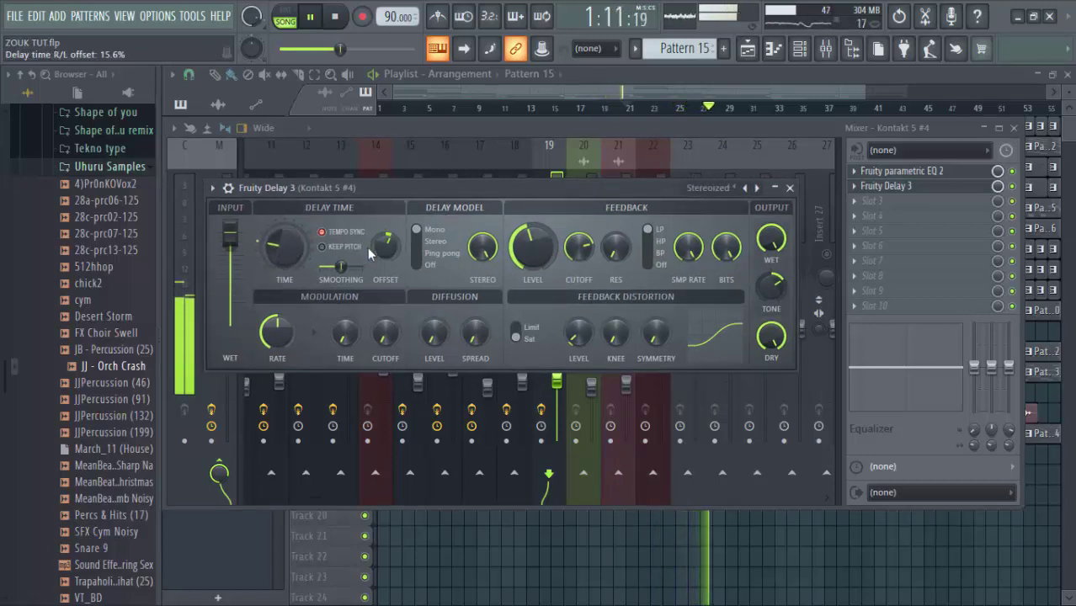
key(space)
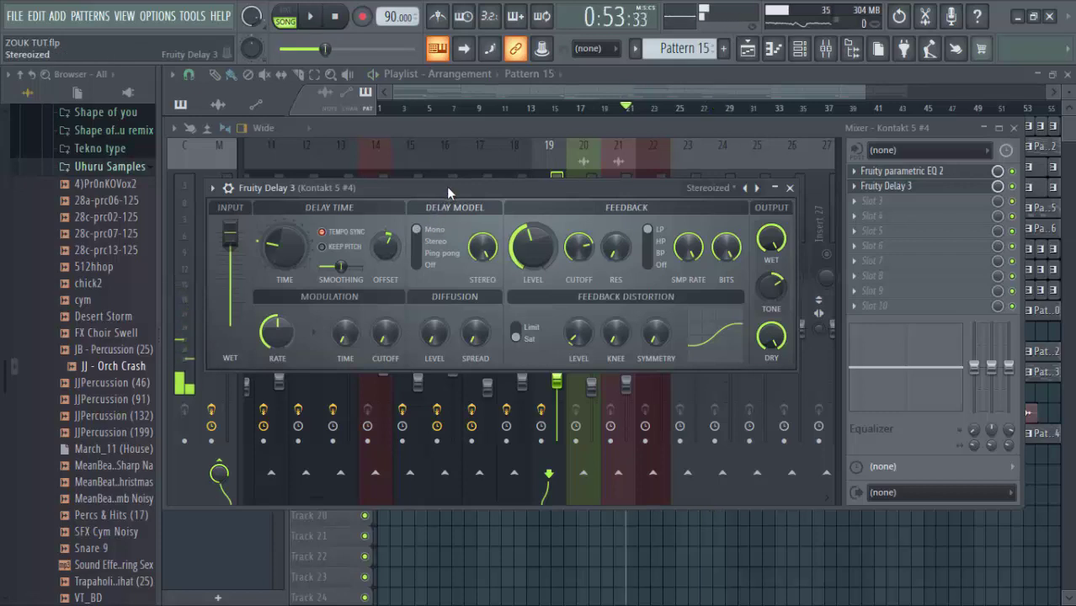
Replay from bar 21 while trying the delay's HP and Off feedback filter modes, and return the filter to LP.
key(space)
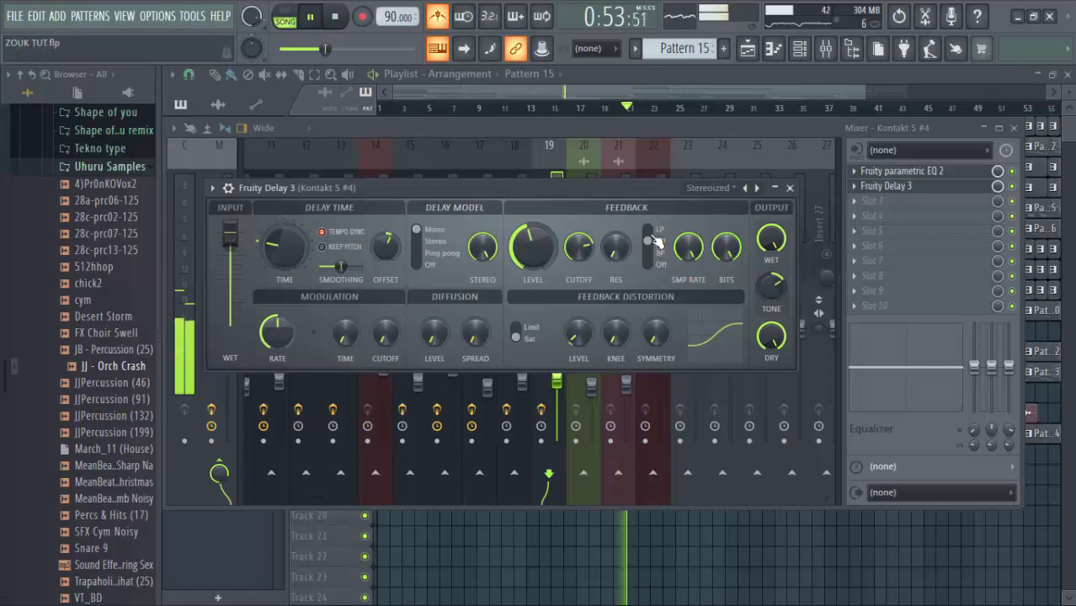
drag(656, 241, 658, 271)
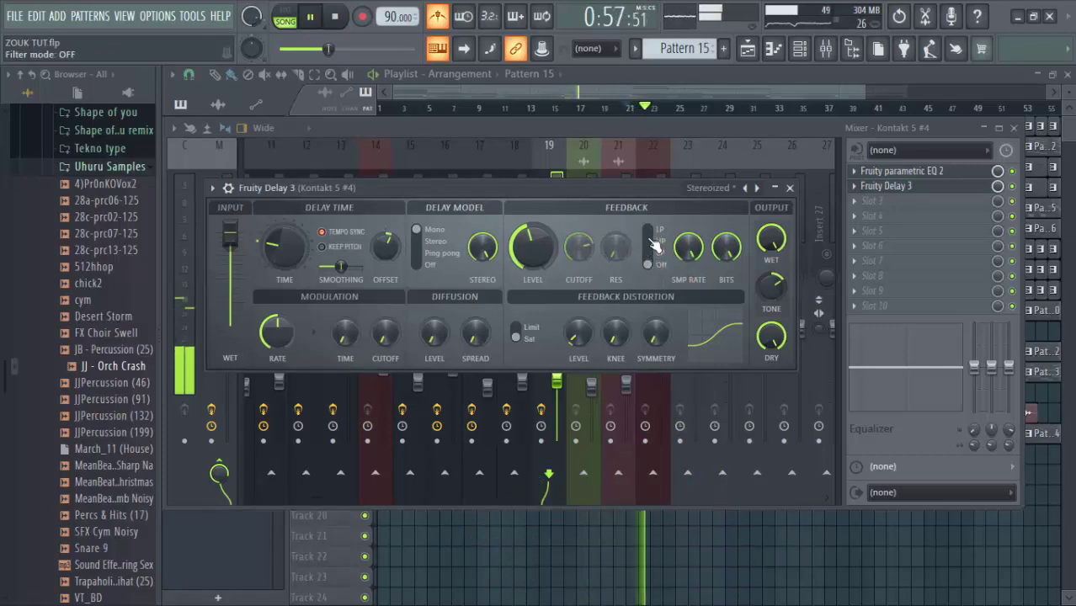
click(651, 231)
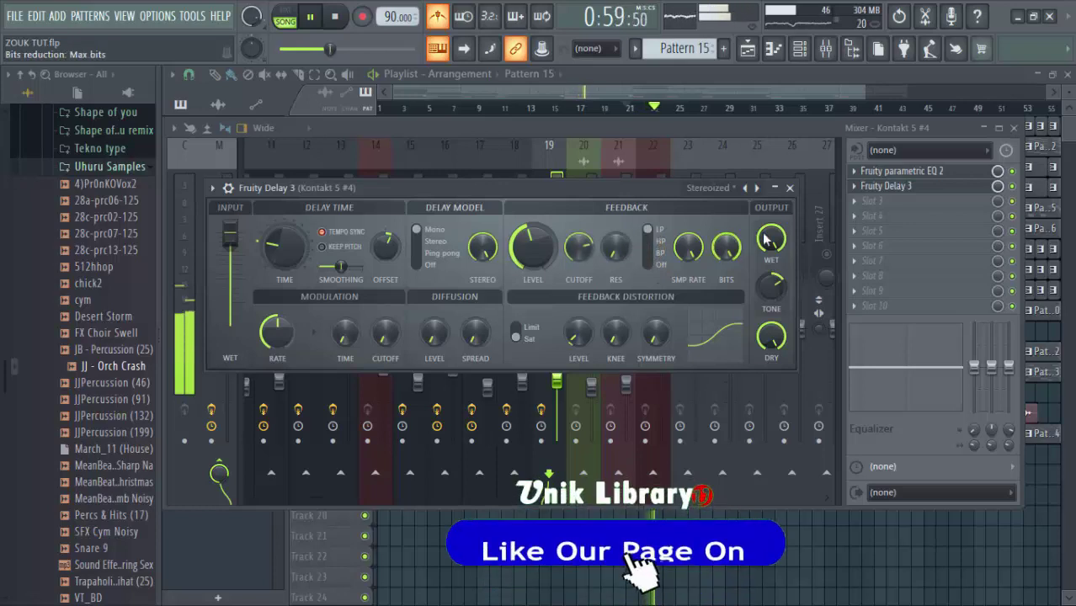
Set Fruity Delay 3's mix level to 29% on Kontakt 5 #4 and insert Fruity Reeverb 2 in its third effect slot.
drag(999, 187, 999, 220)
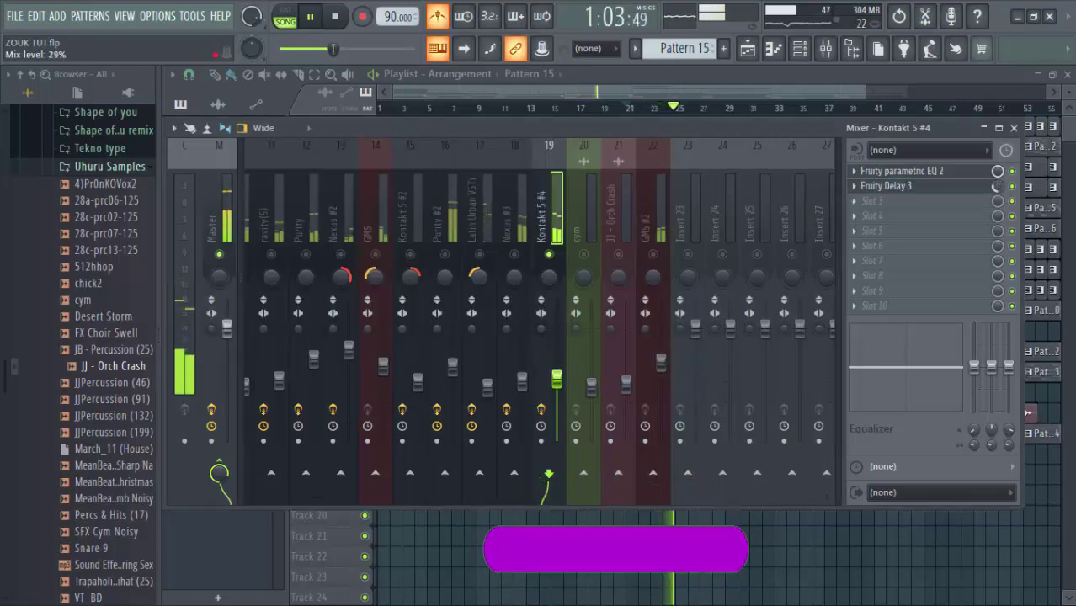
click(875, 205)
click(665, 204)
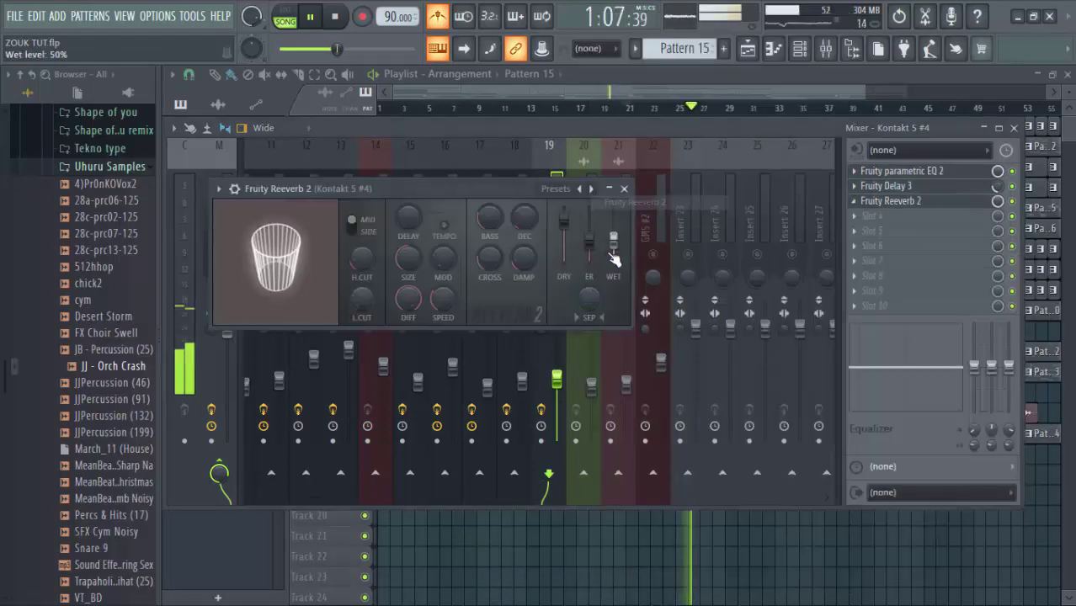
click(652, 133)
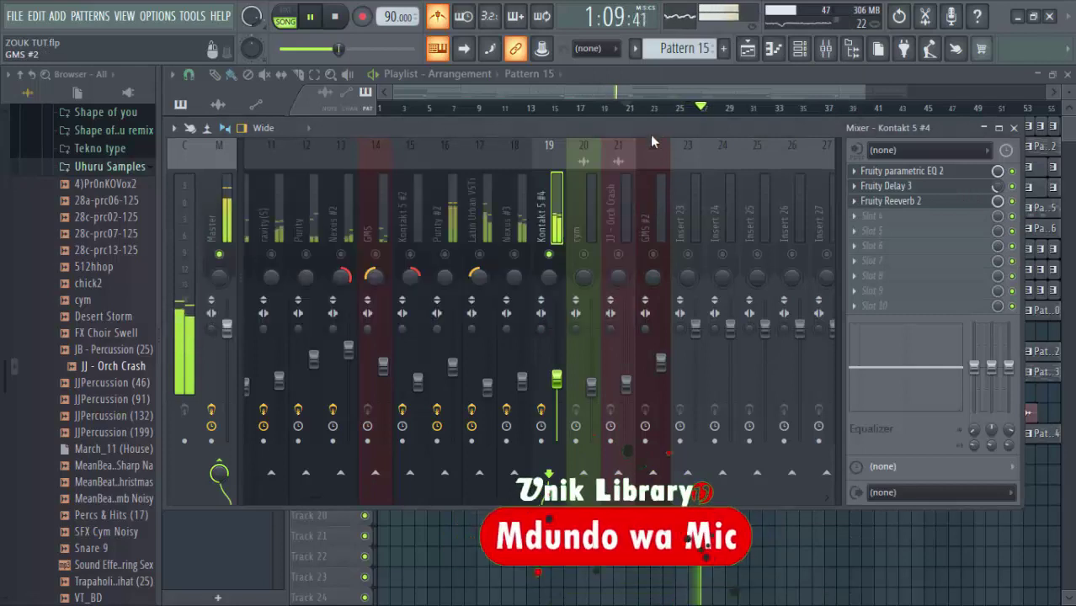
Unsolo Kontakt 5 #4 so all mixer tracks play, and pan it 40% right.
right_click(550, 254)
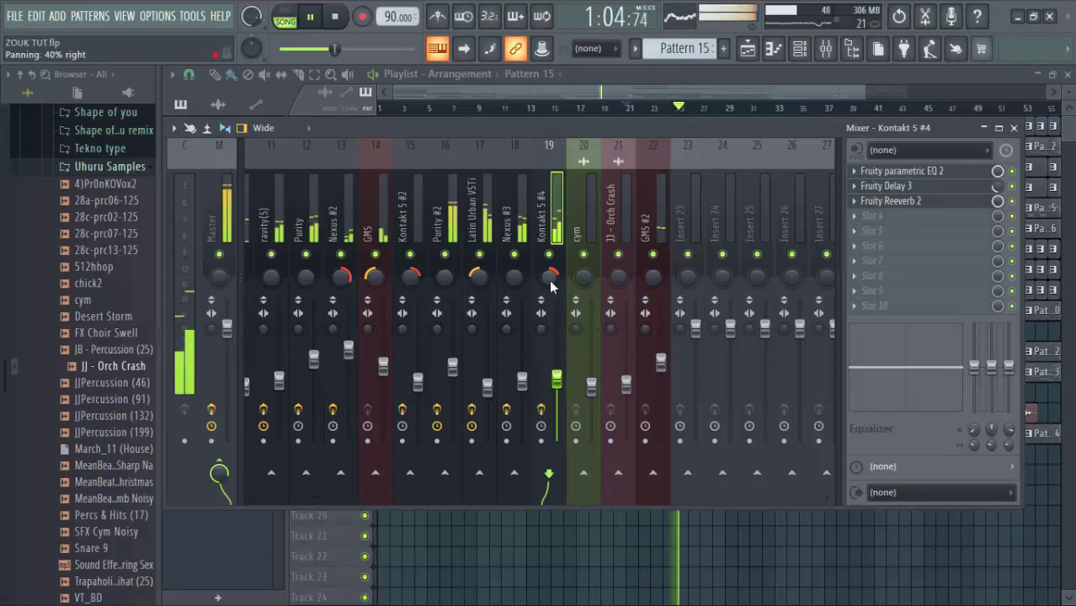
Play the full arrangement from bar 28 to review the mix, stop playback, and minimize FL Studio to the desktop.
right_click(631, 530)
click(713, 109)
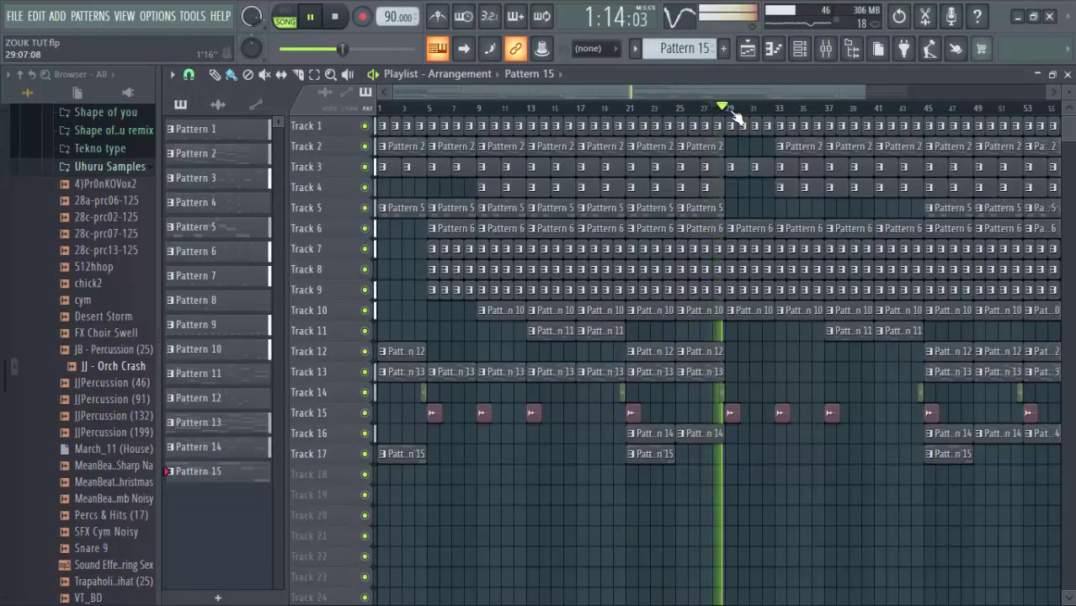
scroll(745, 114, down, 3)
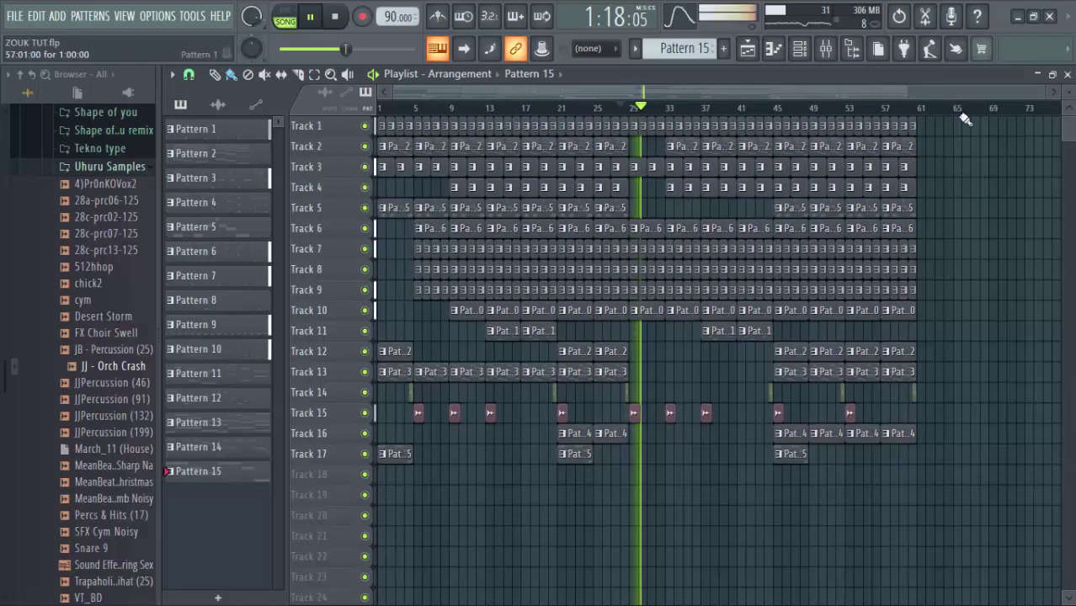
scroll(1069, 92, down, 3)
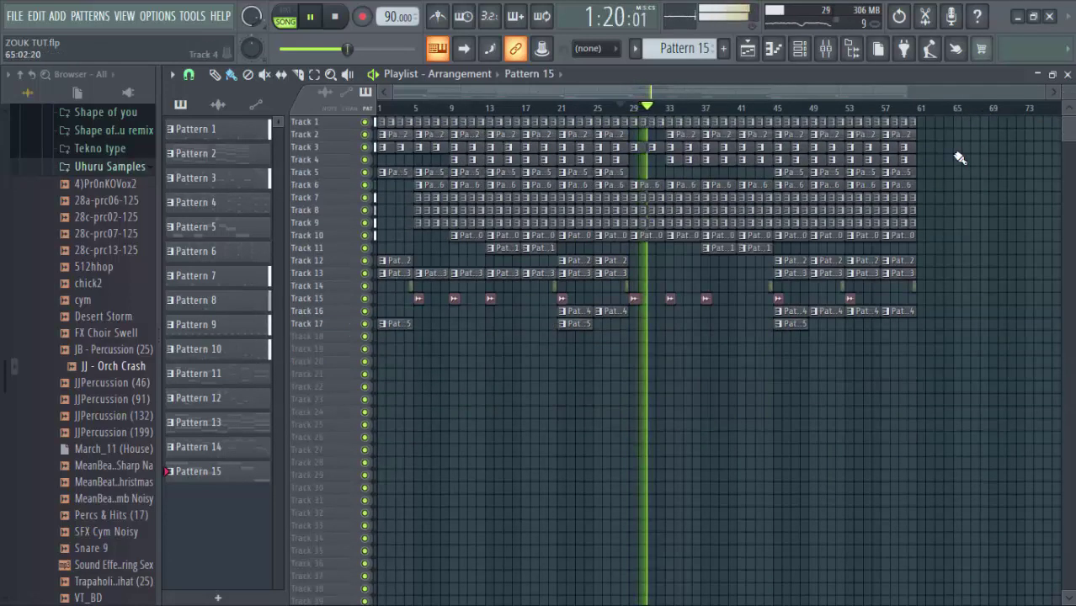
key(space)
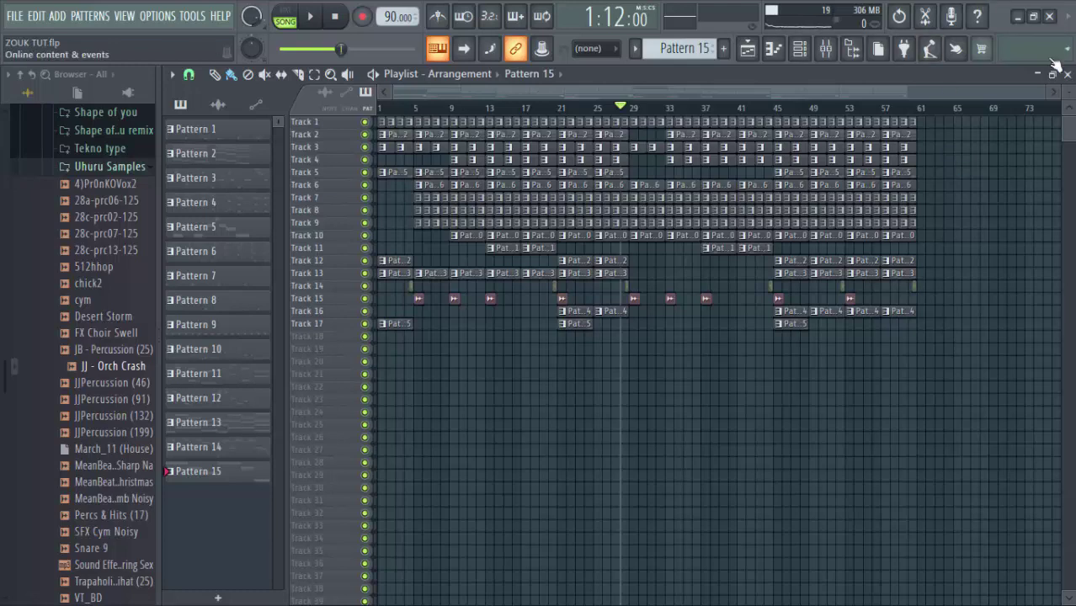
click(1017, 16)
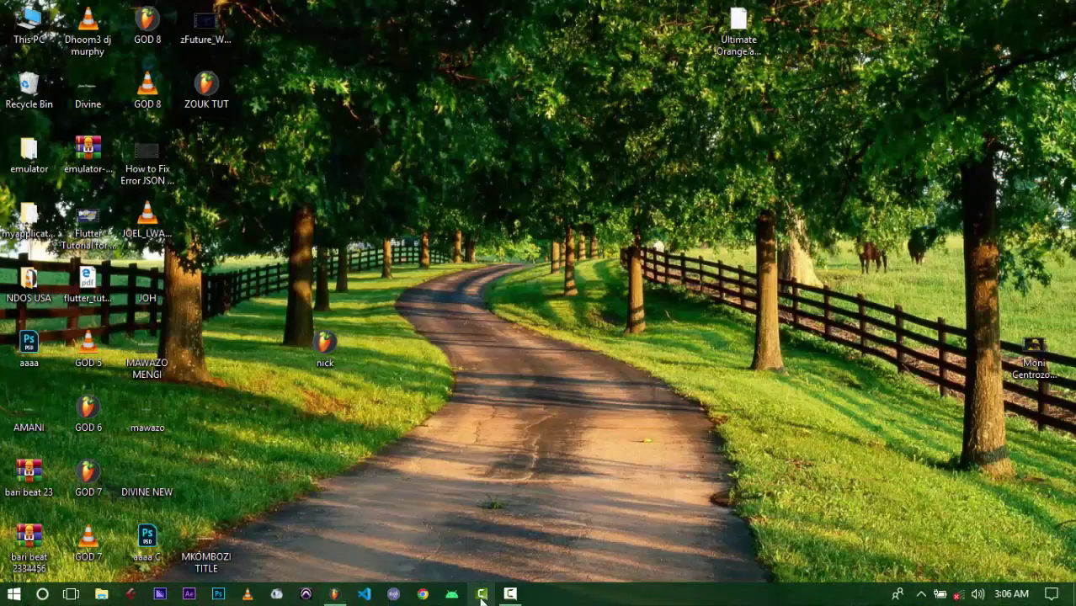